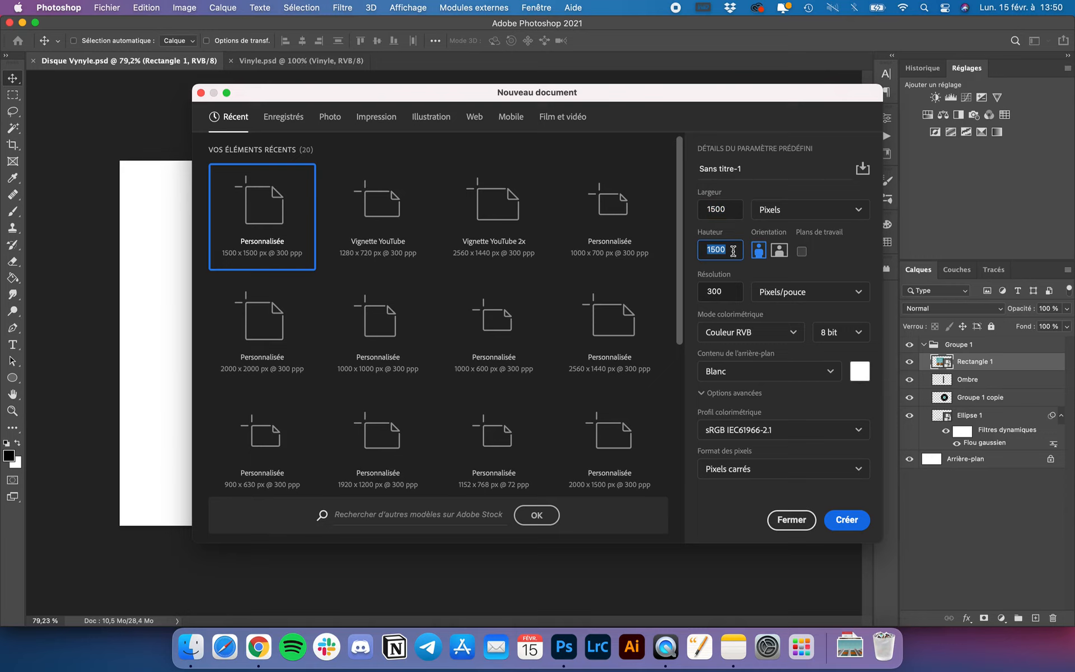
# Step: Create a new 1500 x 1500 pixel RGB document at 300 pixels per inch with a white background
pyautogui.doubleClick(733, 209)
pyautogui.doubleClick(731, 250)
pyautogui.doubleClick(727, 291)
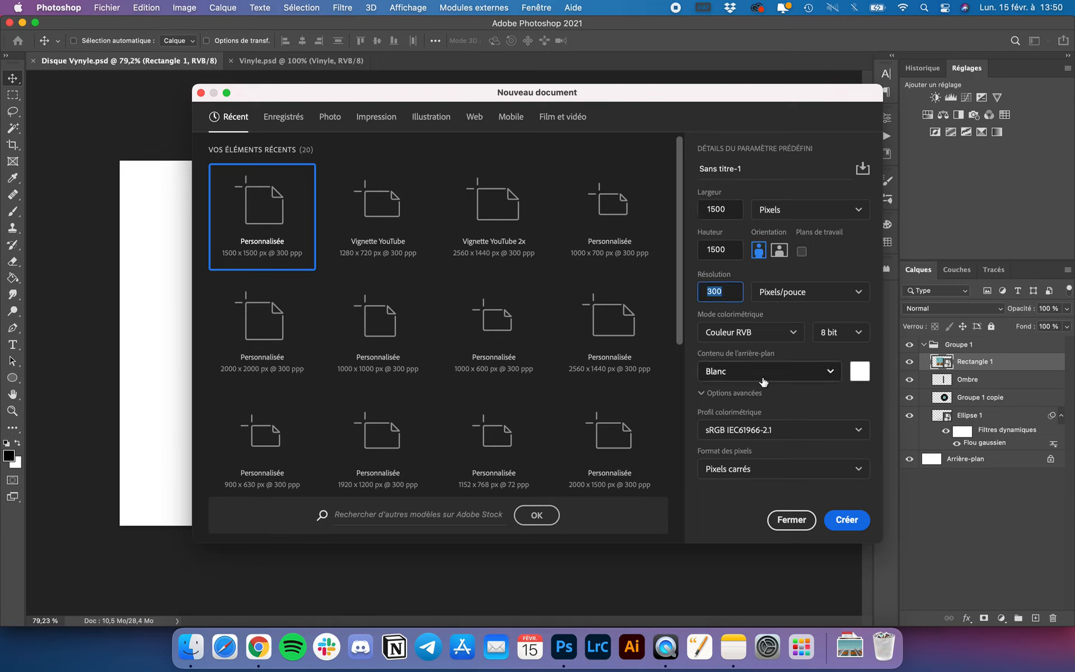
pyautogui.click(846, 521)
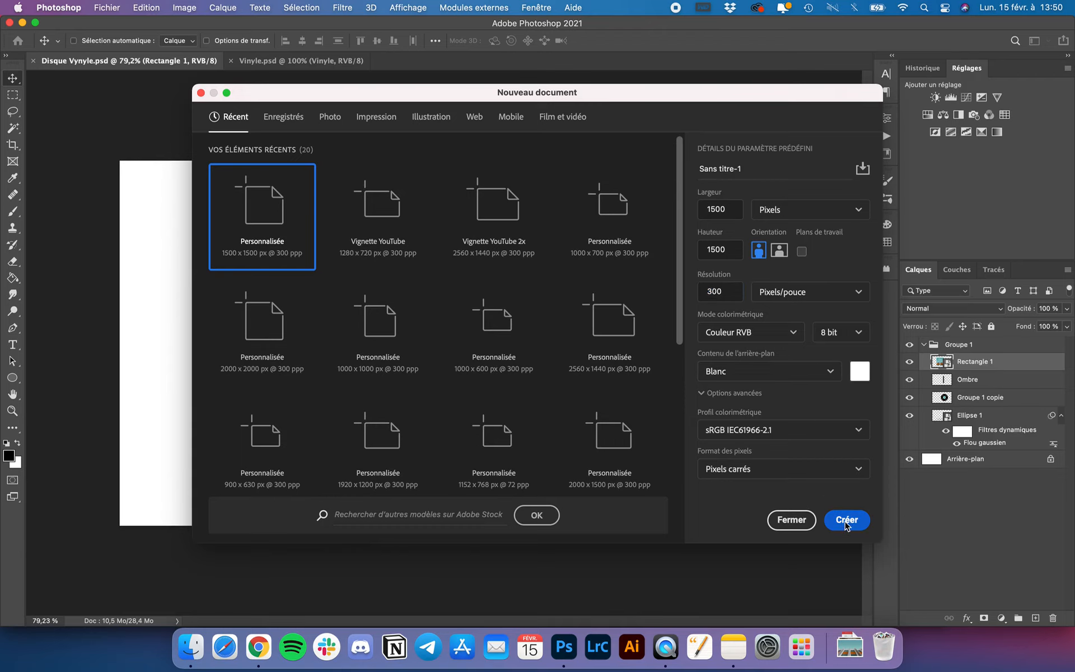
# Step: Create a black 1300 x 1300 px circle with the Ellipse tool, without an outline
pyautogui.moveTo(12, 379); pyautogui.dragTo(65, 400)
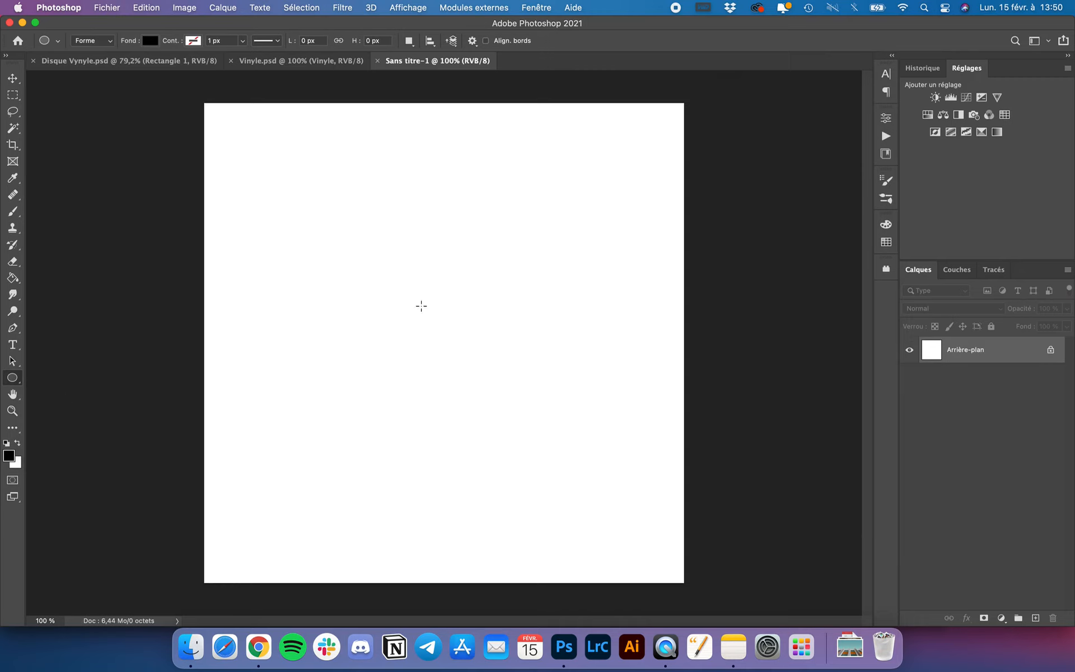
pyautogui.click(424, 303)
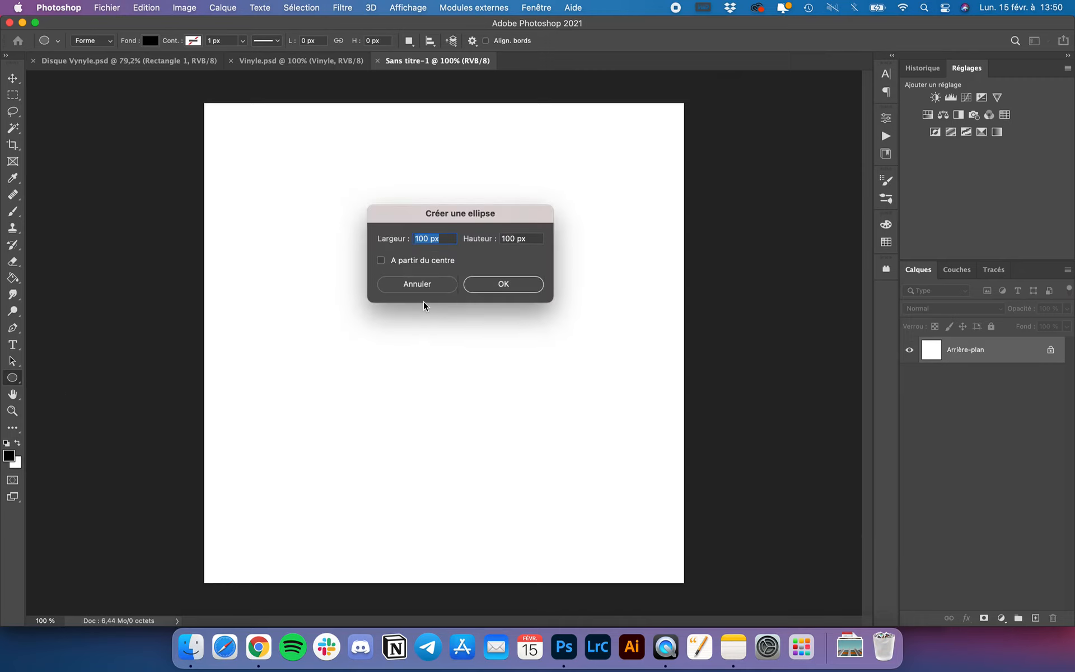
pyautogui.write('13')
pyautogui.press('Tab')
pyautogui.write('1300')
pyautogui.click(496, 290)
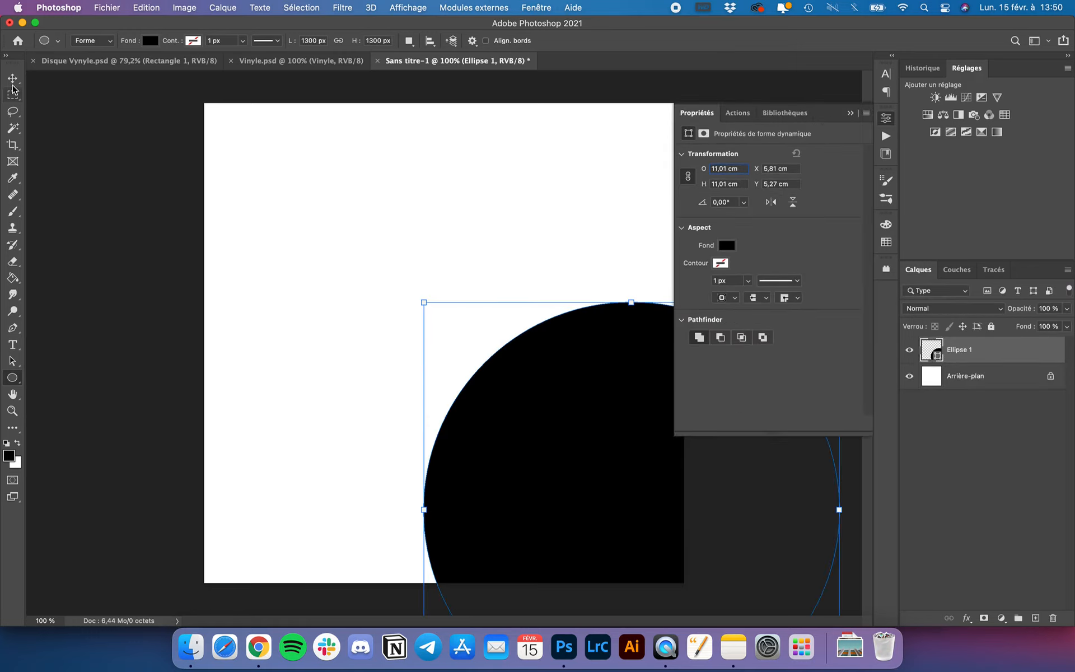
# Step: Centre the black circle horizontally and vertically on the whole canvas, and clear the selection
pyautogui.click(13, 84)
pyautogui.moveTo(588, 432); pyautogui.dragTo(390, 281)
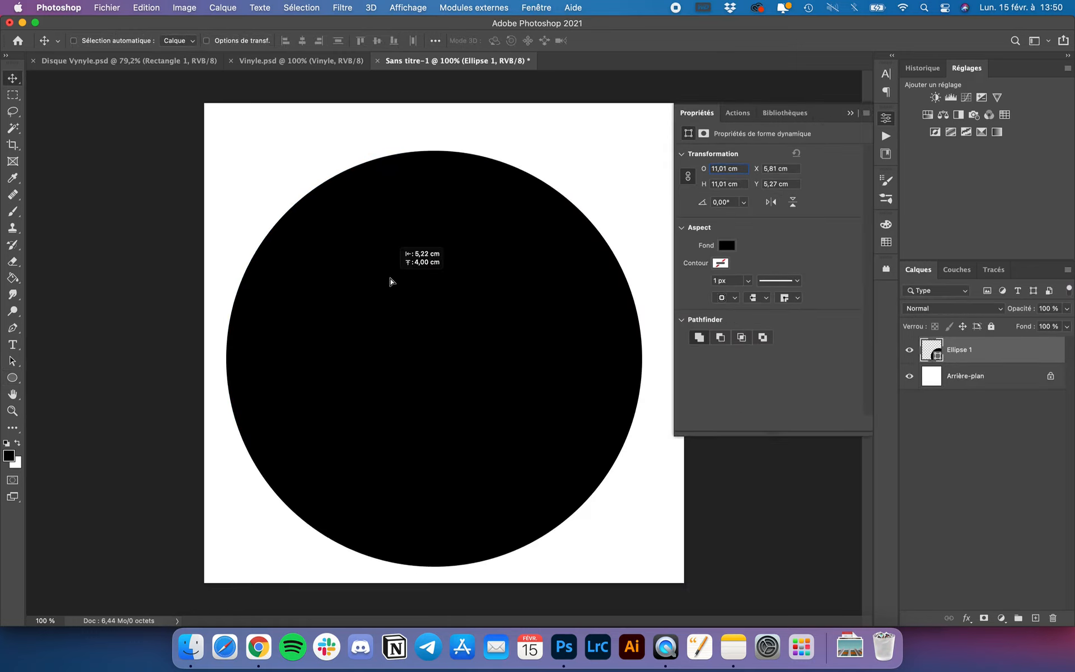
pyautogui.press('super+a')
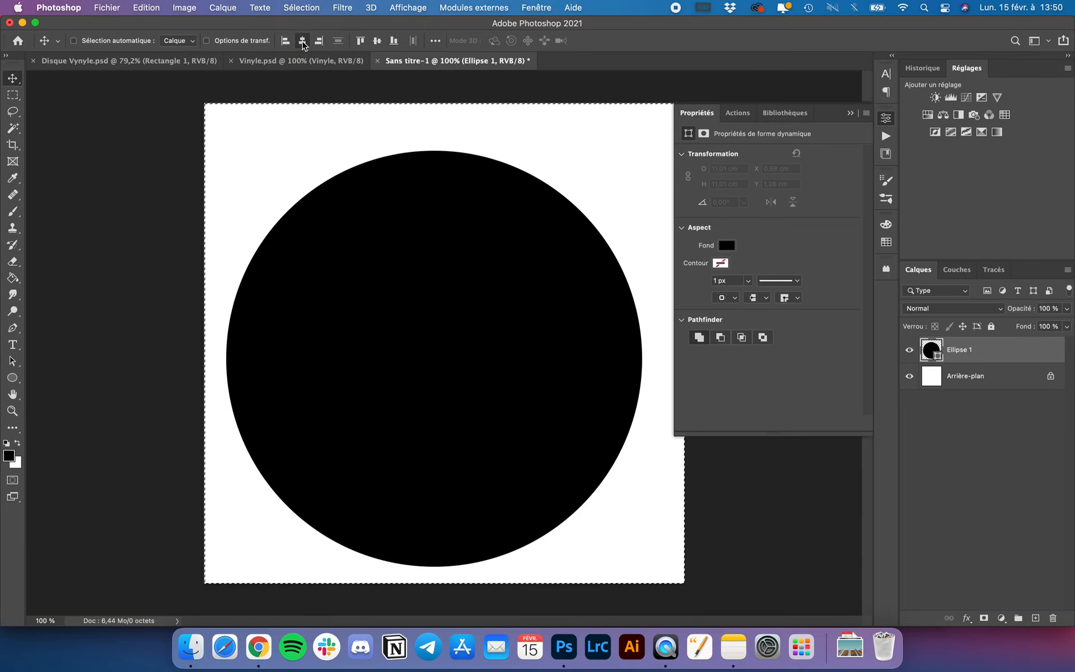
pyautogui.click(303, 41)
pyautogui.click(377, 40)
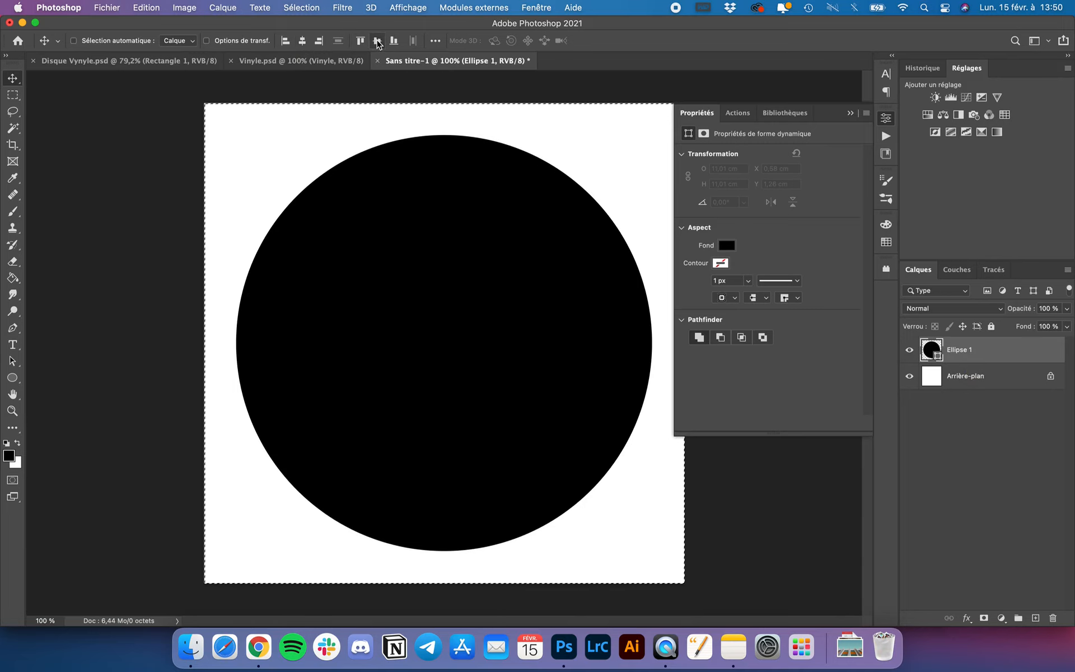
pyautogui.click(714, 113)
pyautogui.press('super')
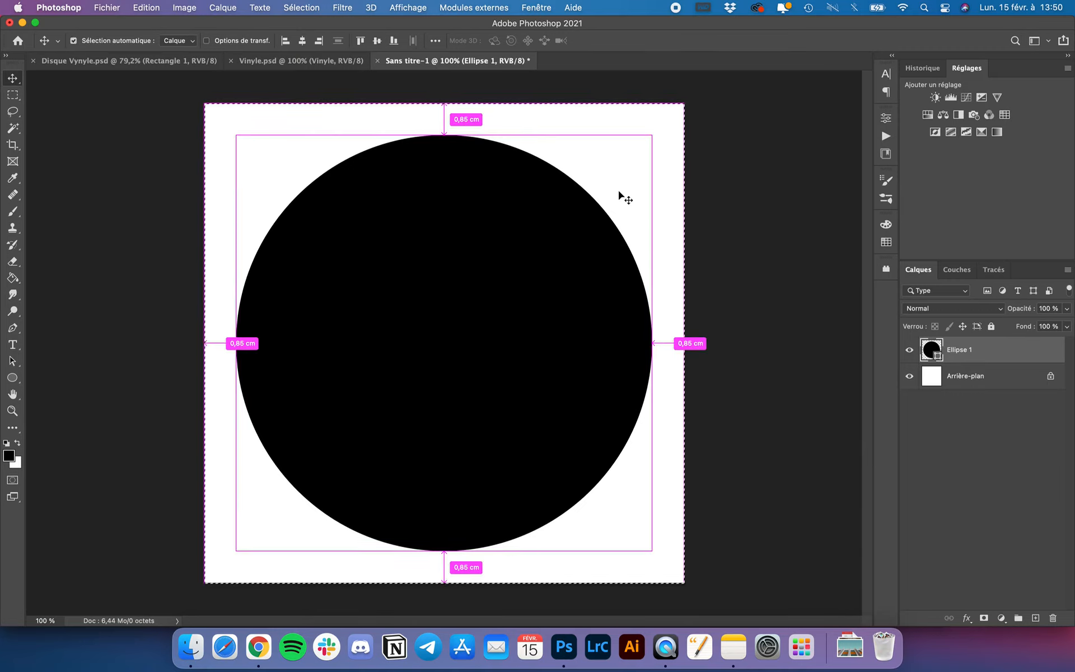
pyautogui.press('super+d')
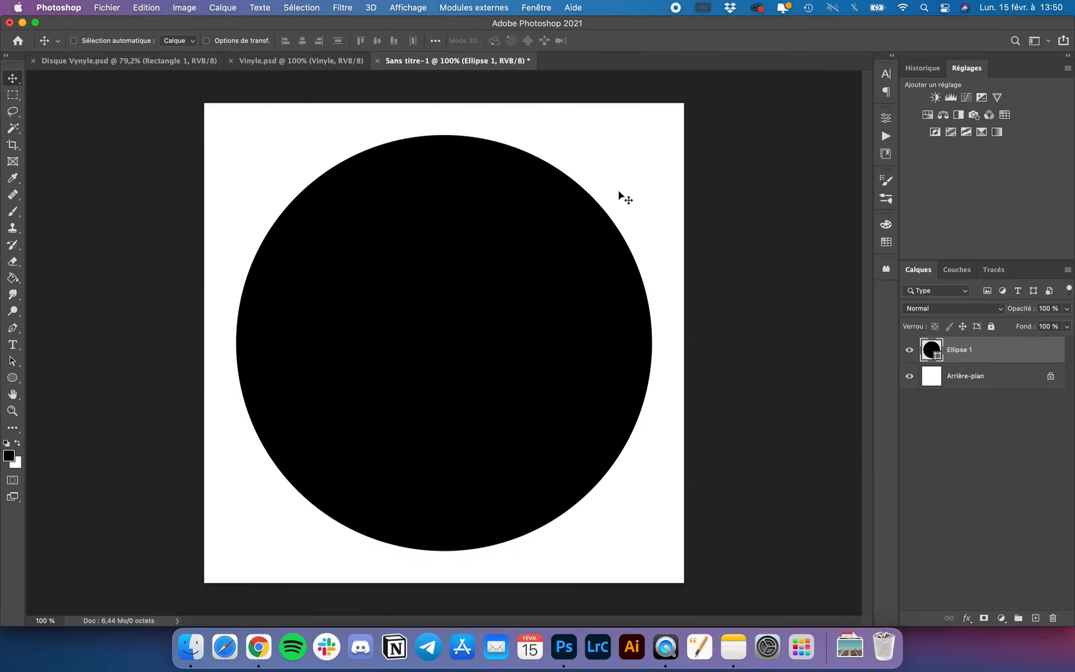
# Step: Convert the circle to a smart object and apply a 150% uniform, monochromatic Add Noise filter
pyautogui.click(331, 5)
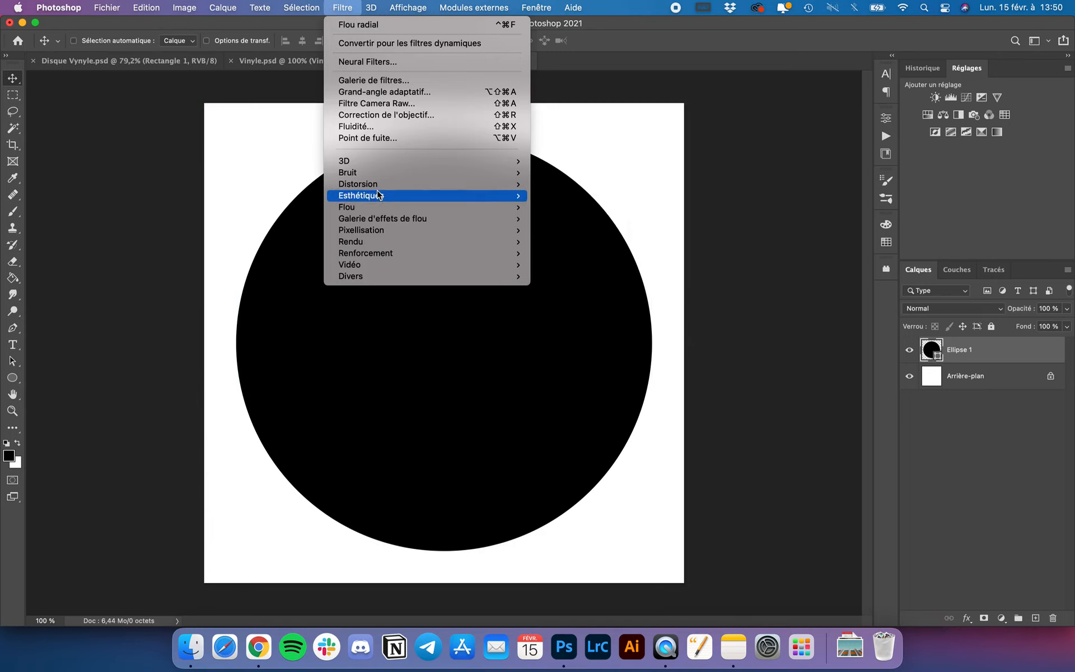
pyautogui.moveTo(376, 176)
pyautogui.click(569, 174)
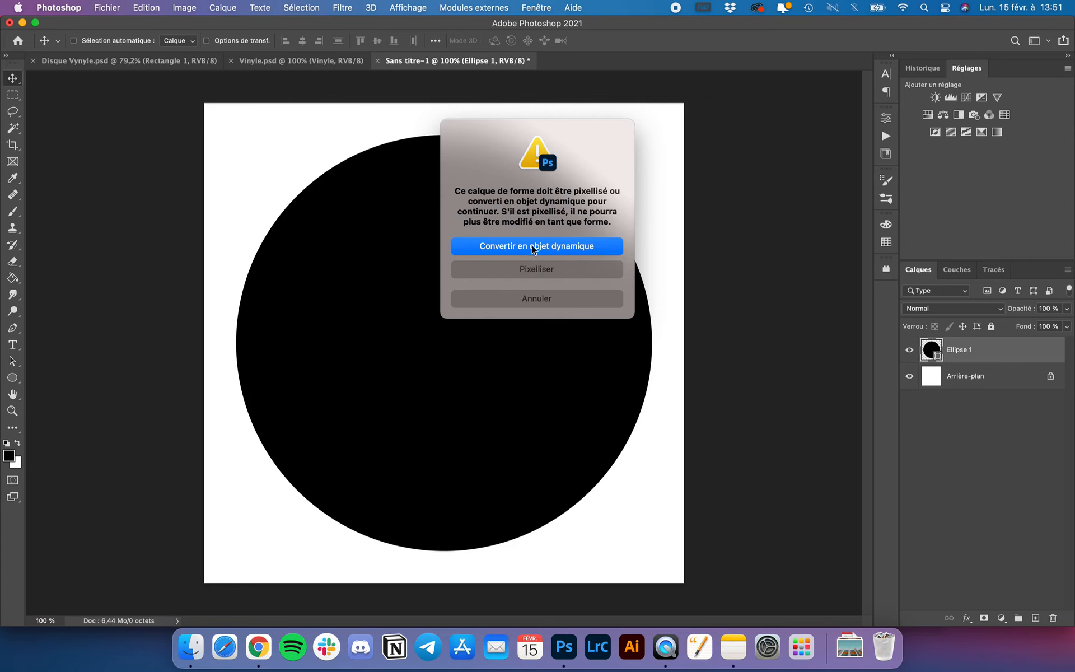
pyautogui.click(518, 247)
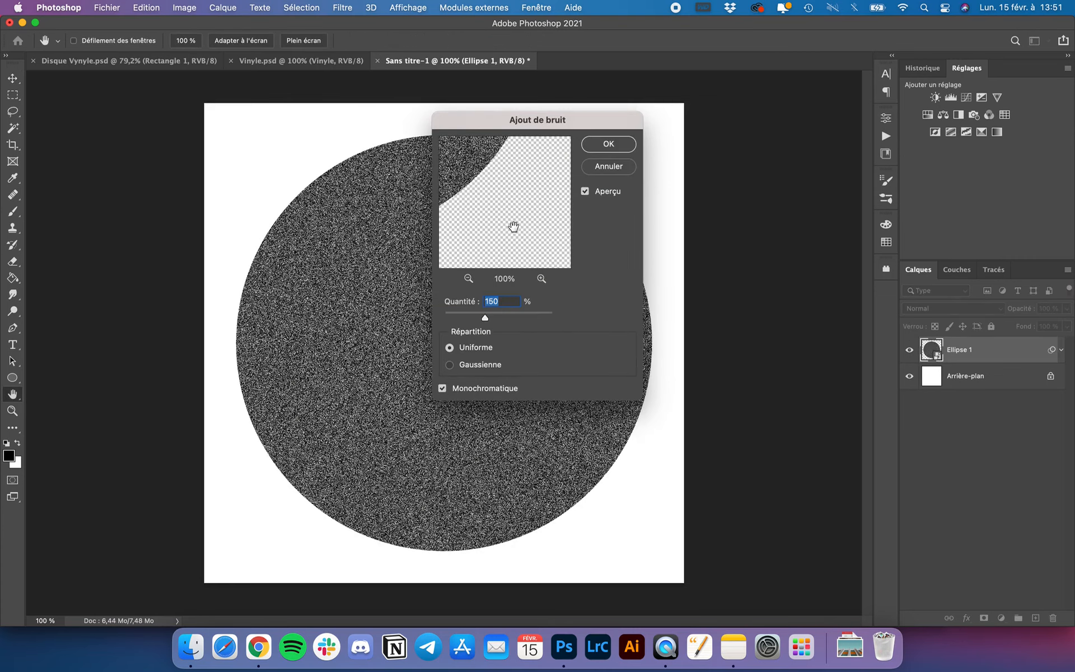
pyautogui.moveTo(489, 121); pyautogui.dragTo(714, 200)
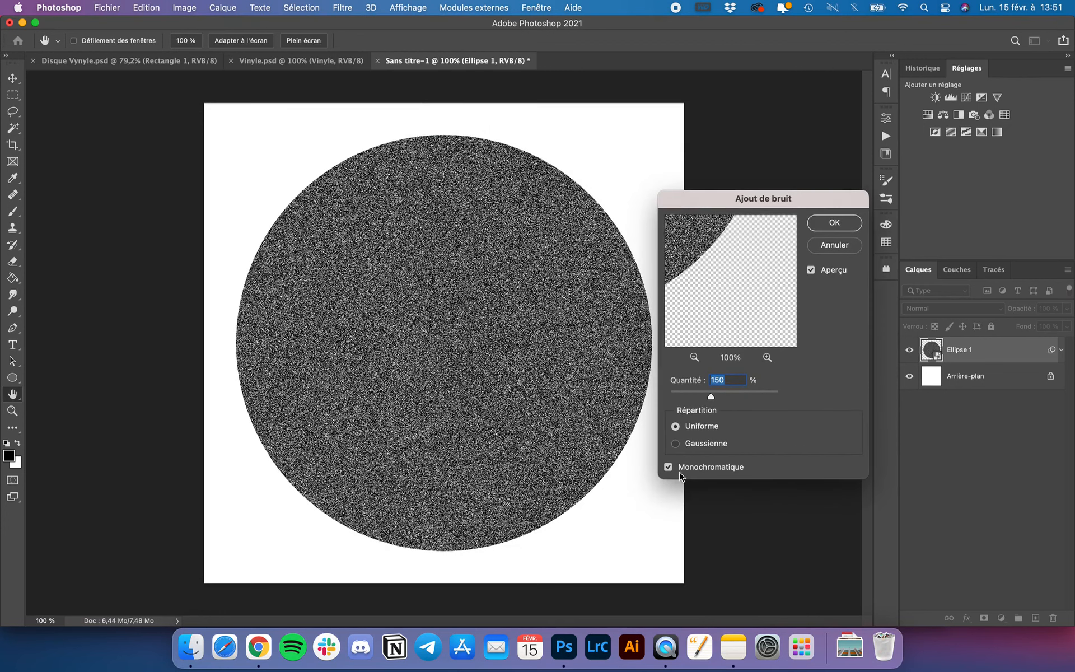
pyautogui.click(835, 223)
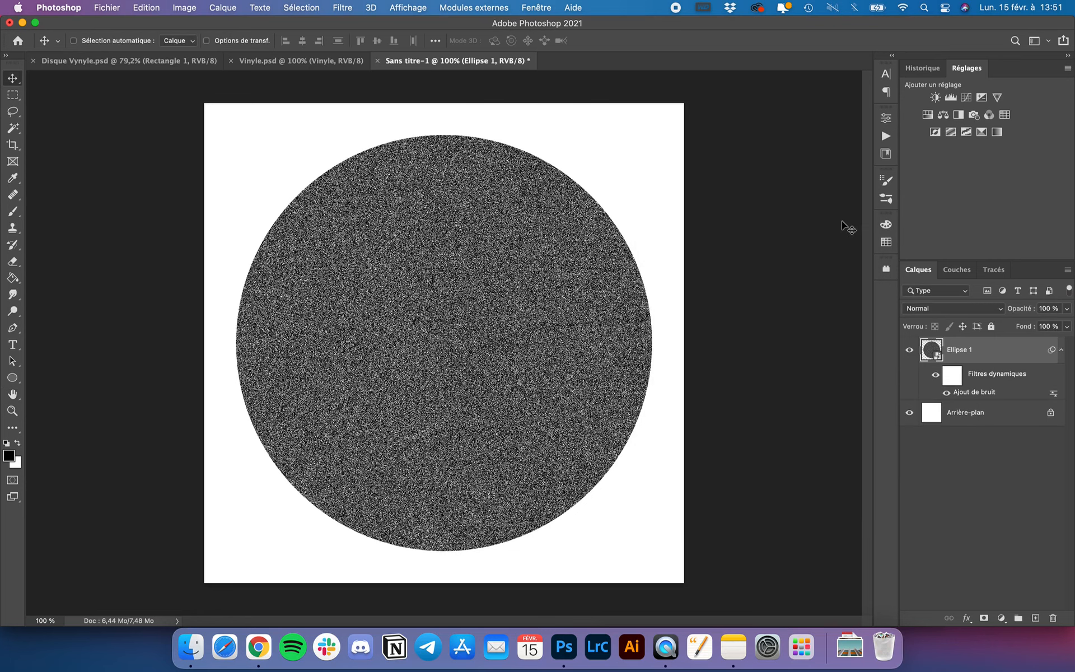
# Step: Apply a Radial Blur filter to the circle with amount 60, Rotation mode and Supérieure quality
pyautogui.click(348, 7)
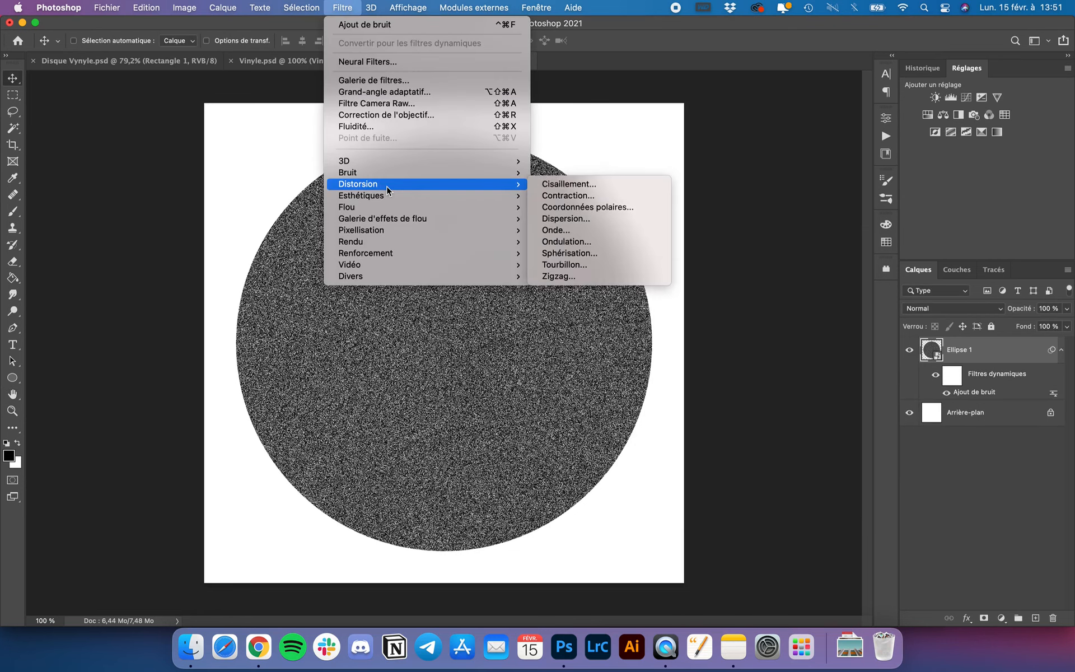
pyautogui.moveTo(387, 196)
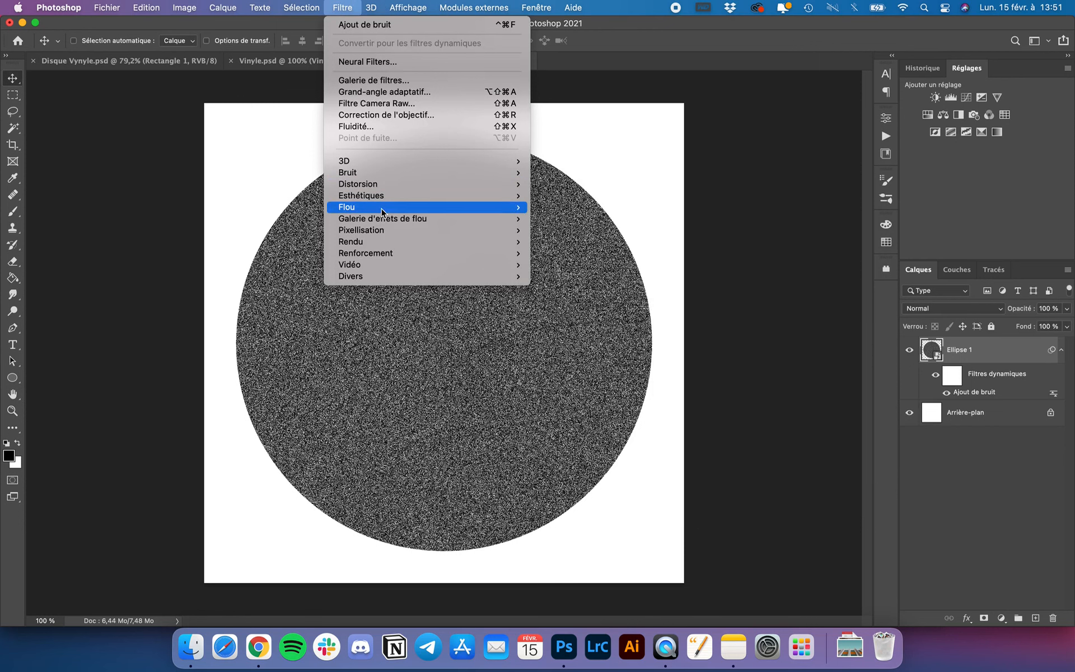
pyautogui.click(579, 301)
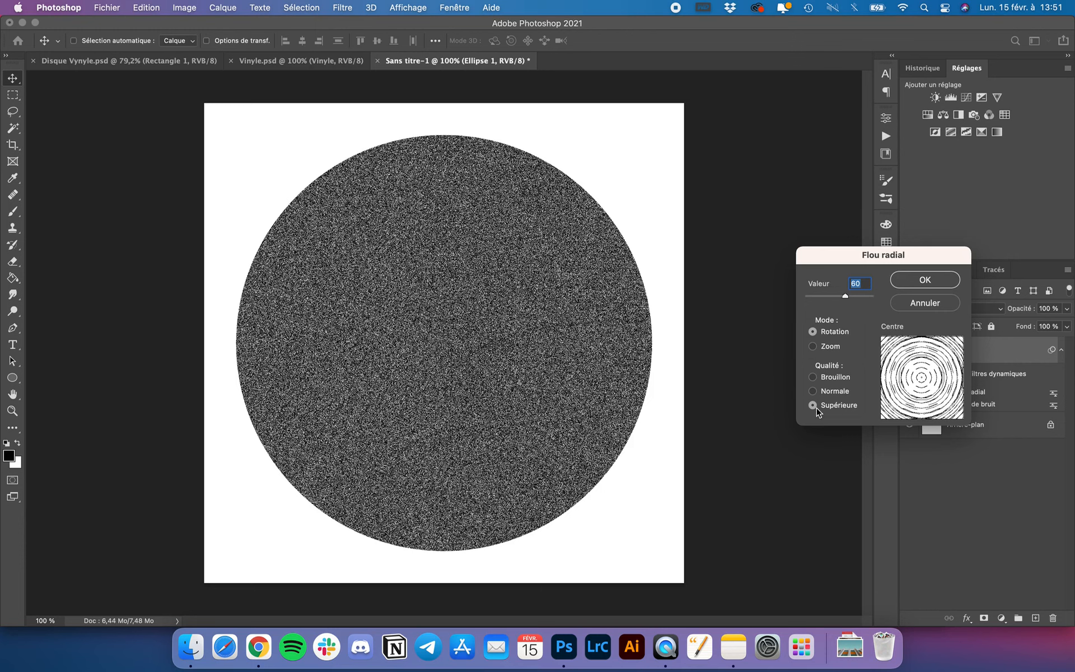
pyautogui.click(935, 282)
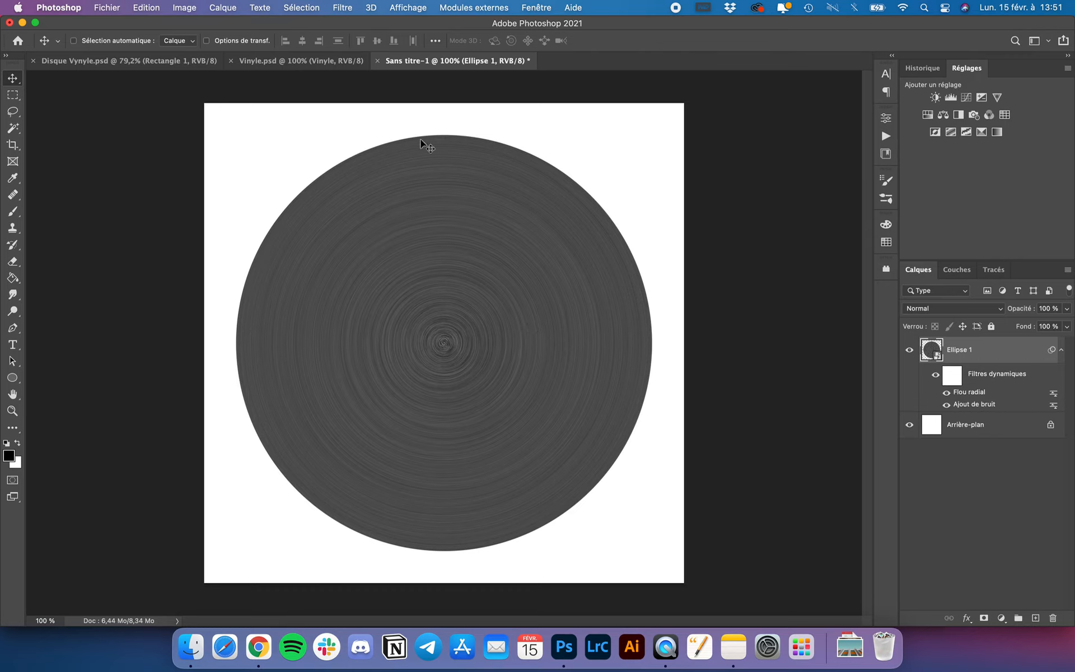
# Step: Darken the grooved circle with a Levels adjustment, setting the black input level to 62
pyautogui.click(184, 5)
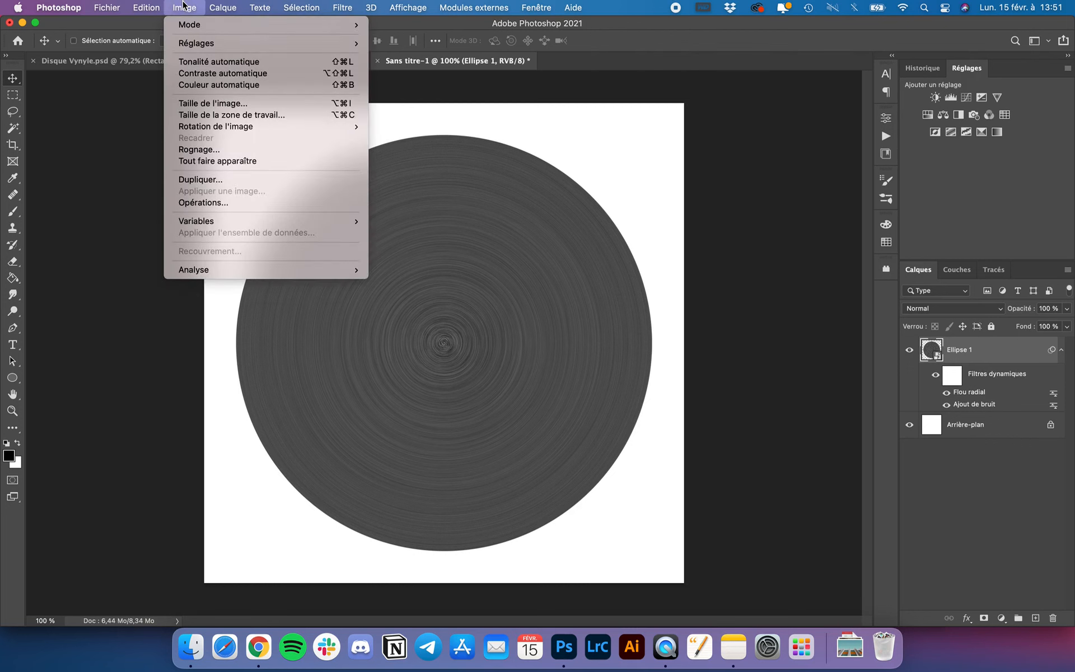
pyautogui.moveTo(195, 45)
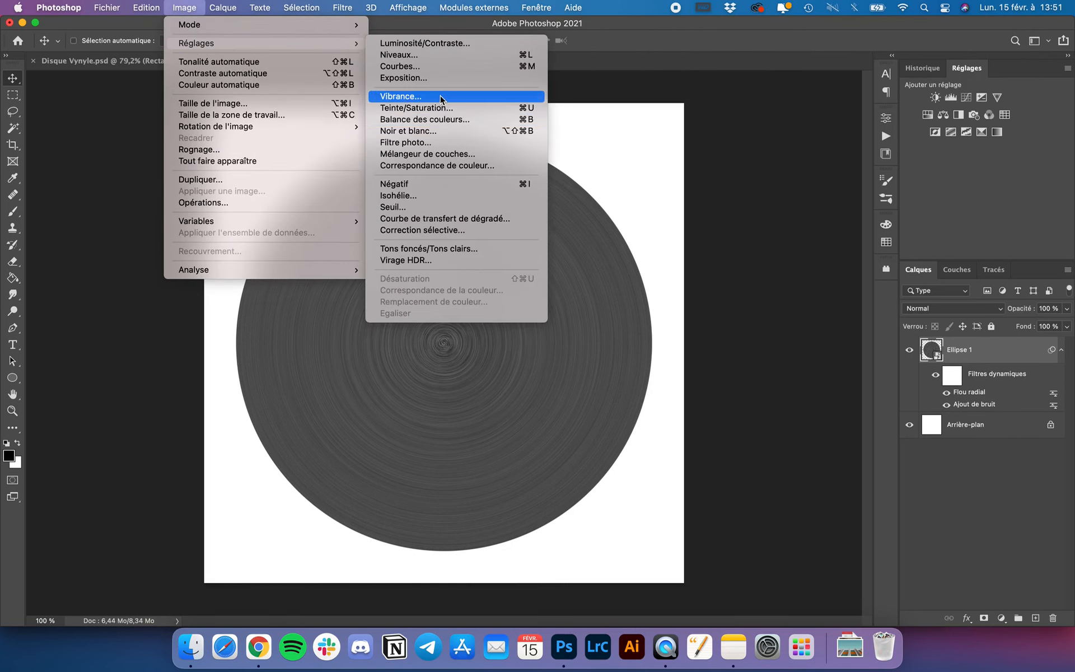
pyautogui.click(442, 55)
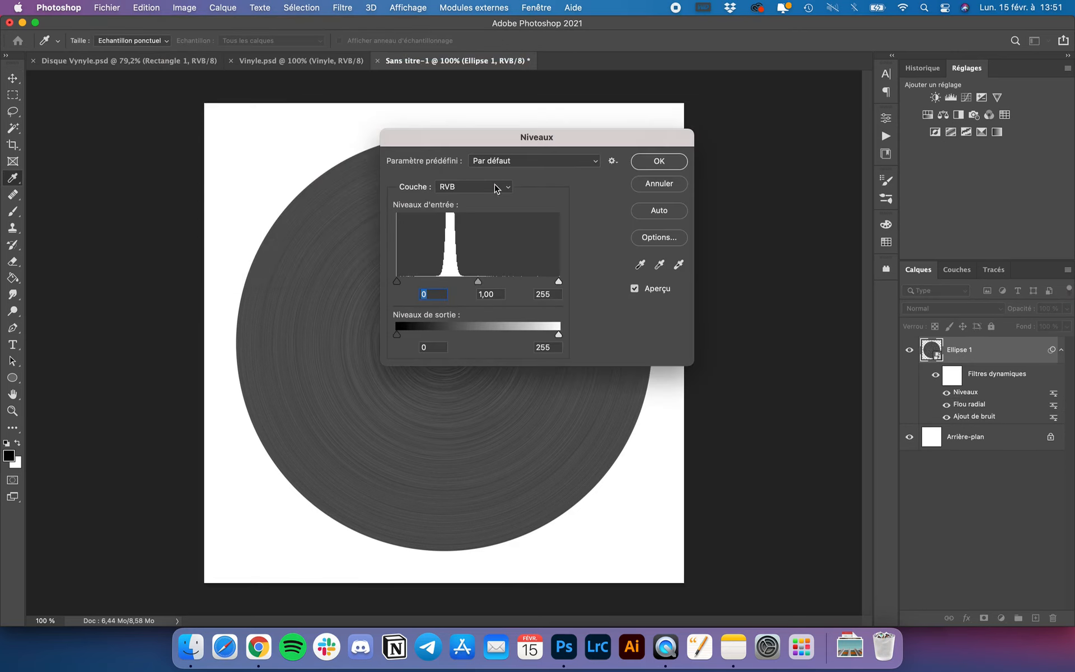
pyautogui.moveTo(426, 147); pyautogui.dragTo(703, 193)
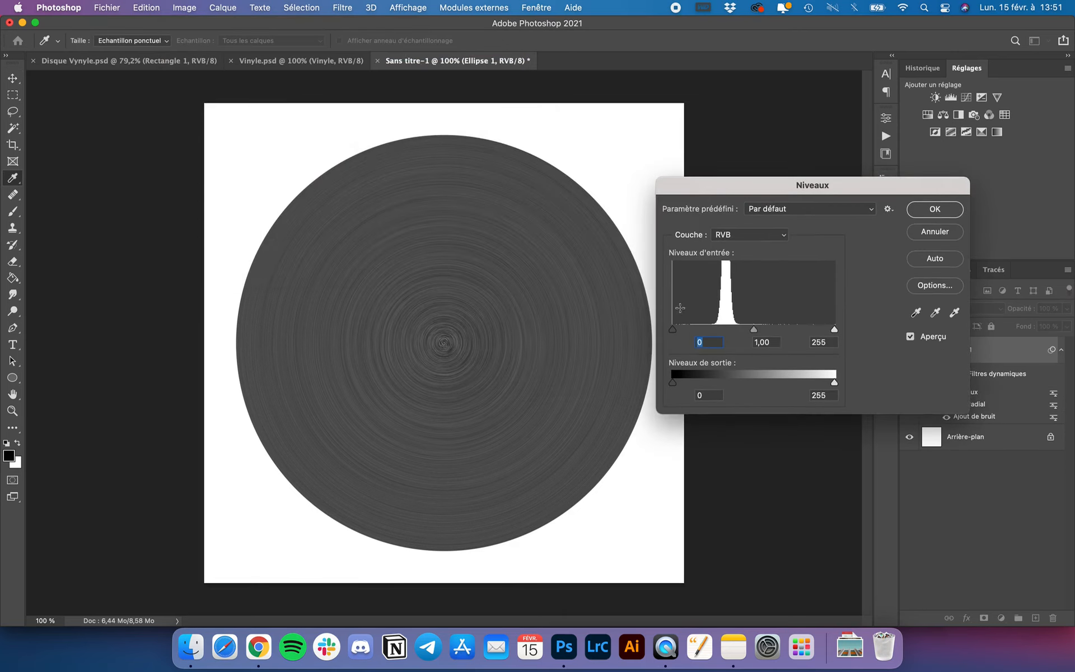
pyautogui.moveTo(674, 331); pyautogui.dragTo(714, 335)
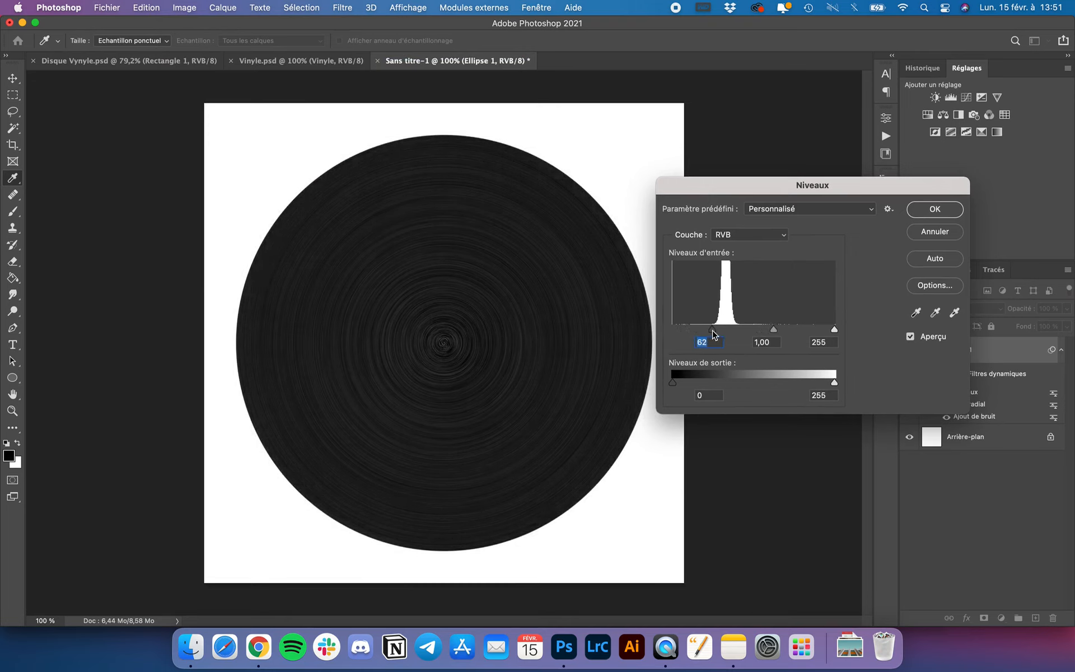
pyautogui.click(936, 211)
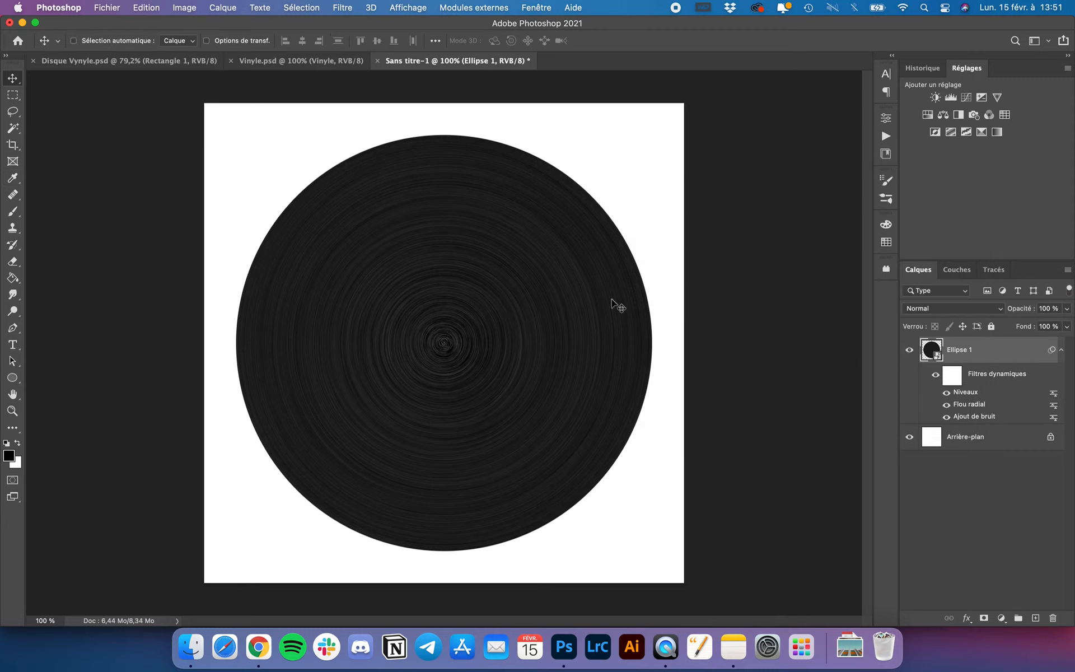
# Step: Add a new layer above the circle and load the "Noir, blanc" preset into the Gradient tool's editor
pyautogui.click(1036, 618)
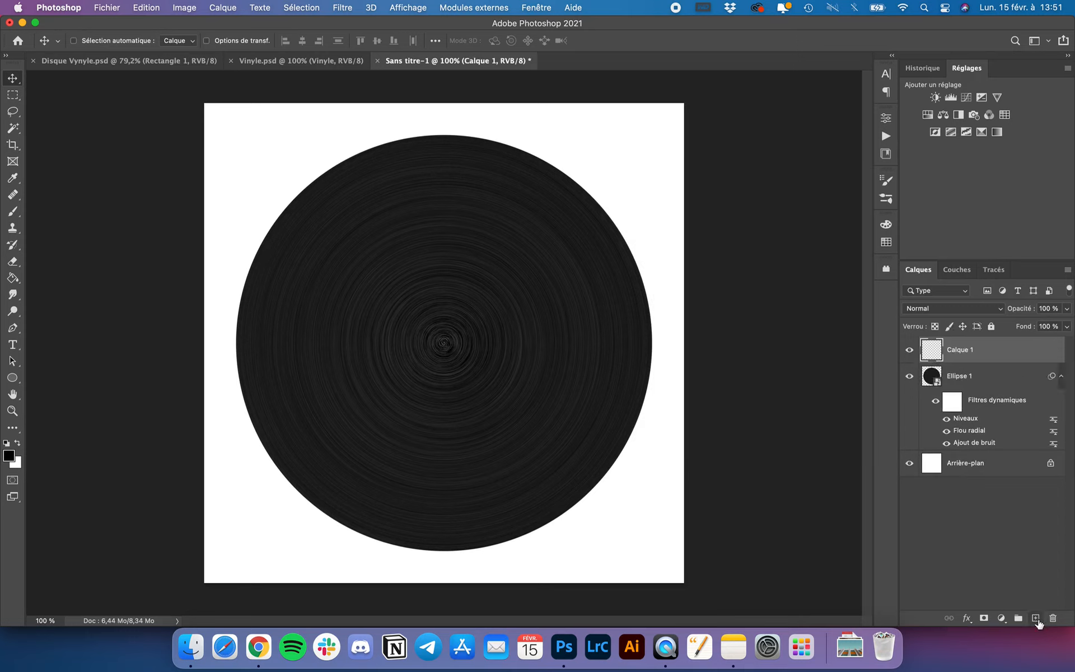
pyautogui.click(13, 279)
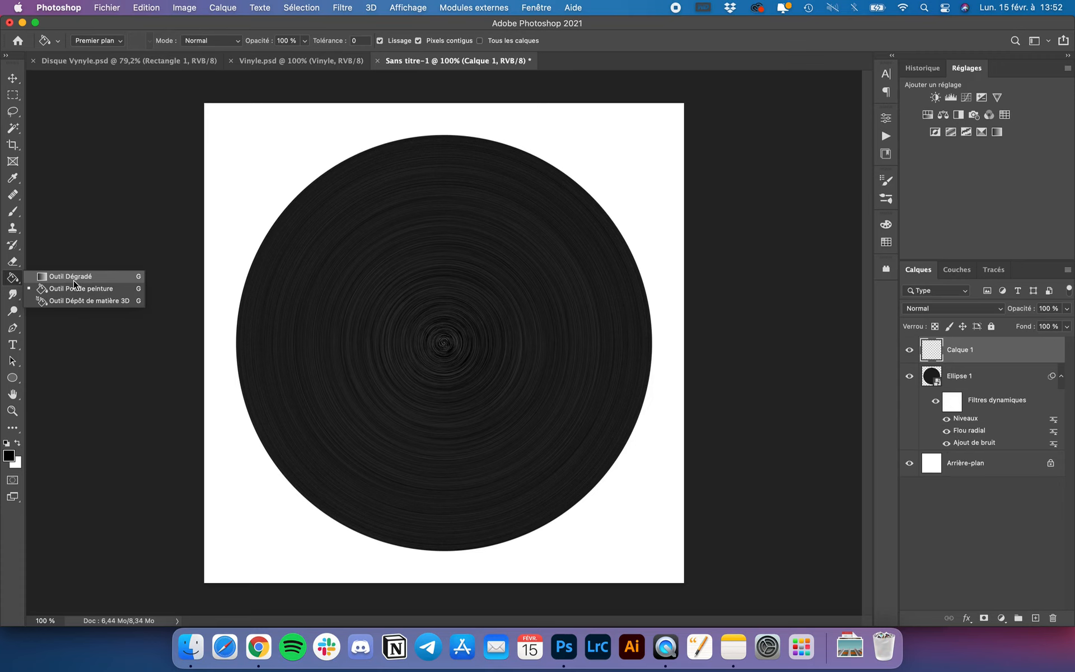
pyautogui.click(73, 279)
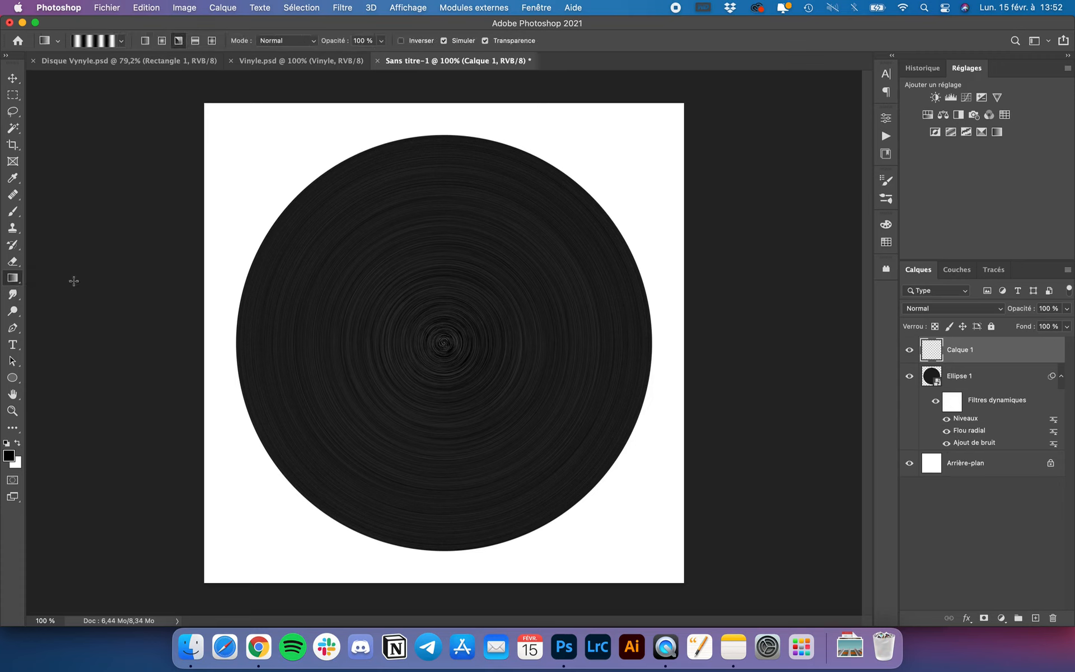
pyautogui.click(95, 42)
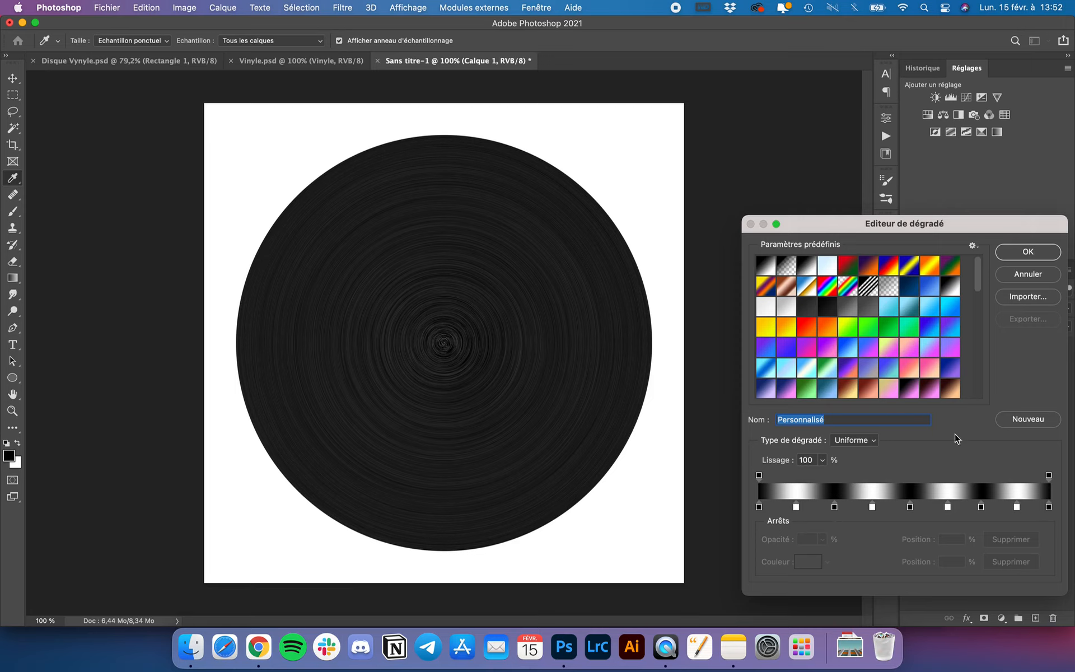
pyautogui.click(809, 268)
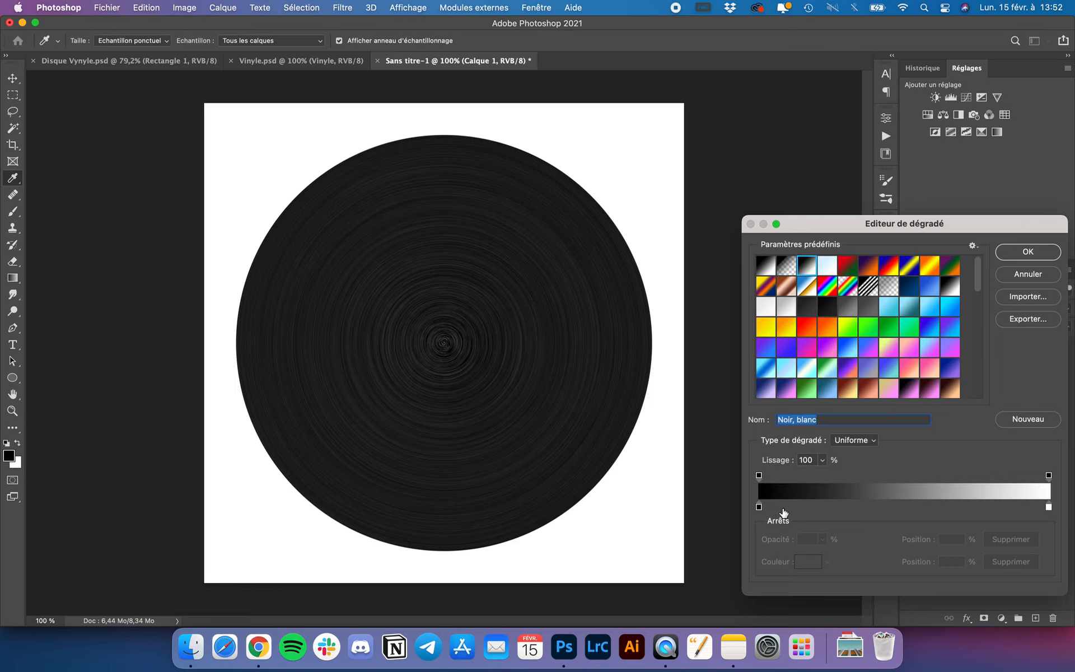
# Step: Add three intermediate black gradient stops, the middle one at 48%, plus a black end stop at 100%, and move the white stop to 85%
pyautogui.moveTo(783, 511); pyautogui.dragTo(900, 509)
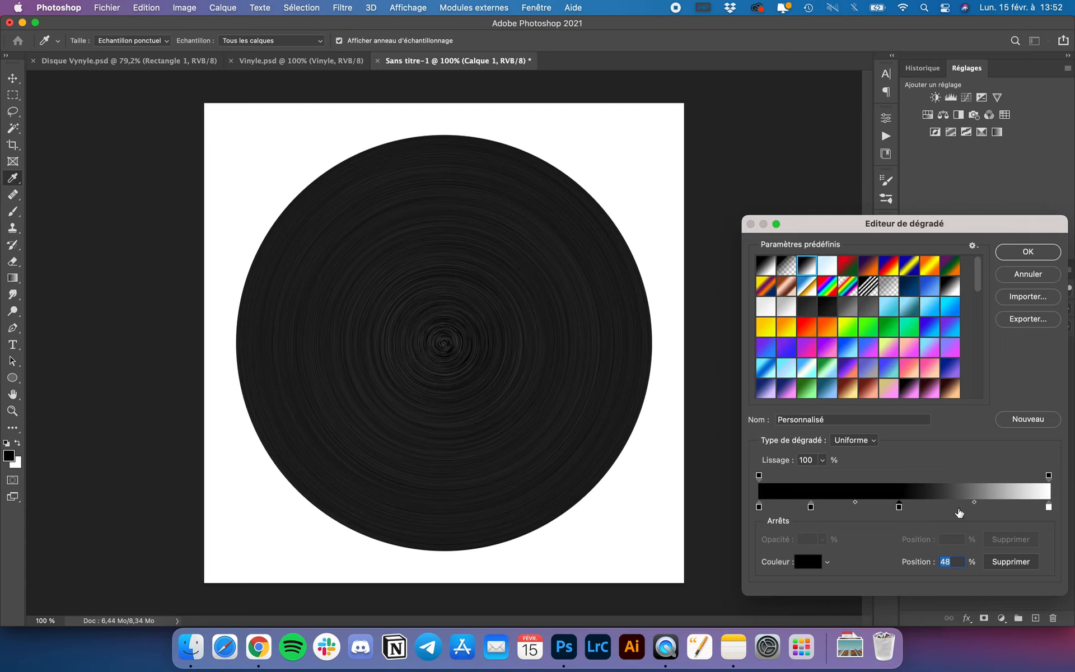
pyautogui.click(952, 508)
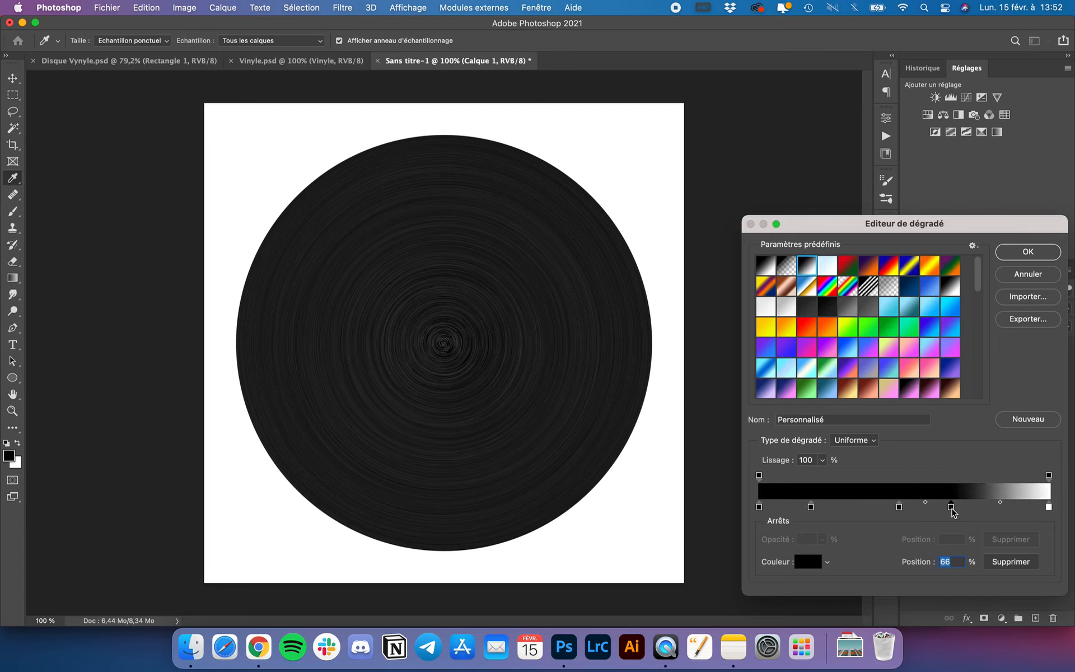
pyautogui.moveTo(951, 508); pyautogui.dragTo(1050, 508)
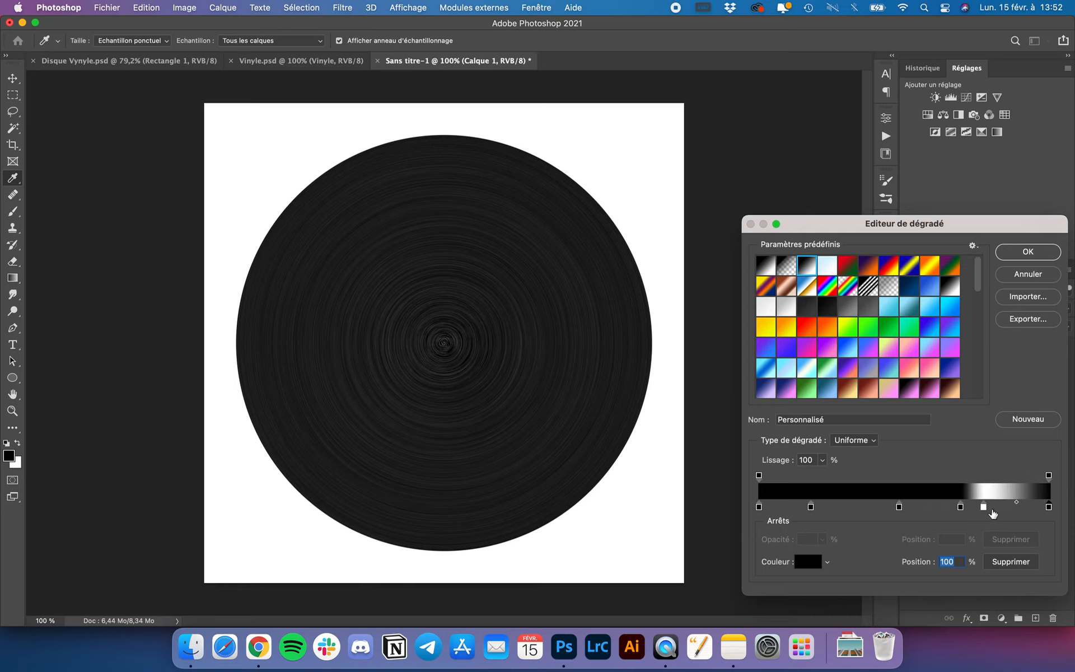
pyautogui.moveTo(984, 507); pyautogui.dragTo(1007, 509)
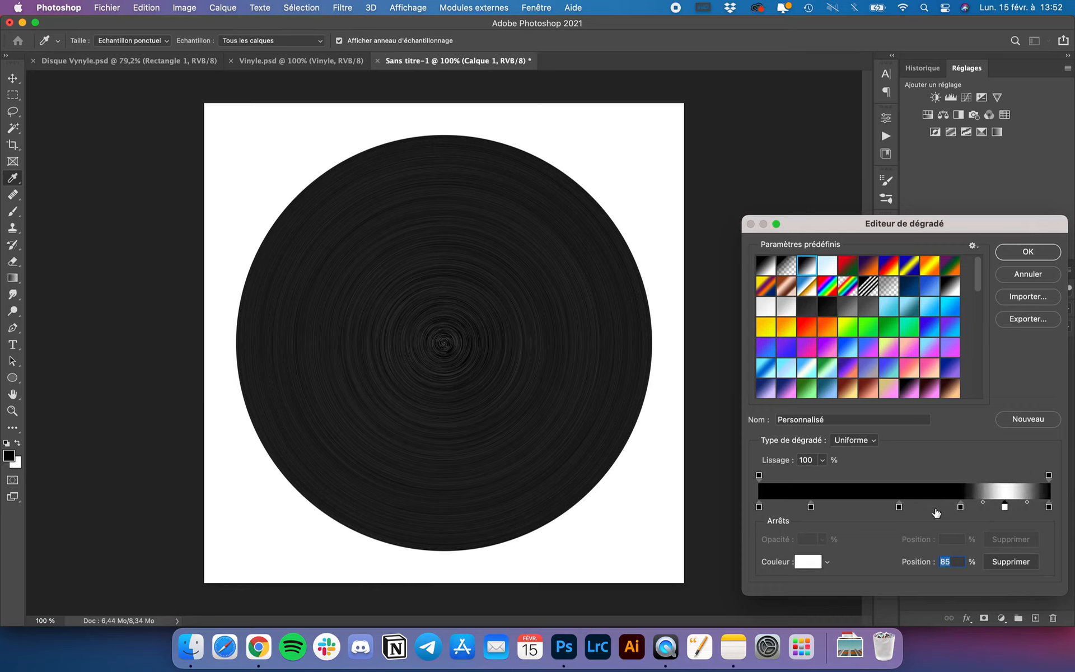
# Step: Add a white stop in each of the three remaining gaps between black gradient stops, the first at 10%
pyautogui.click(935, 509)
pyautogui.moveTo(936, 510); pyautogui.dragTo(860, 512)
pyautogui.click(788, 509)
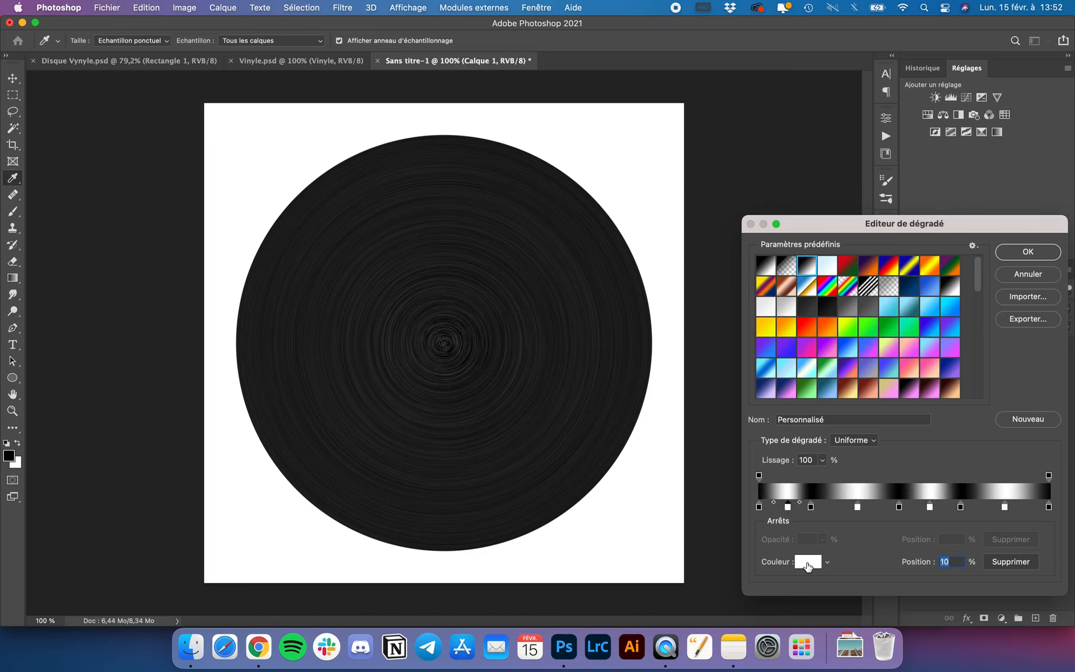
pyautogui.doubleClick(812, 508)
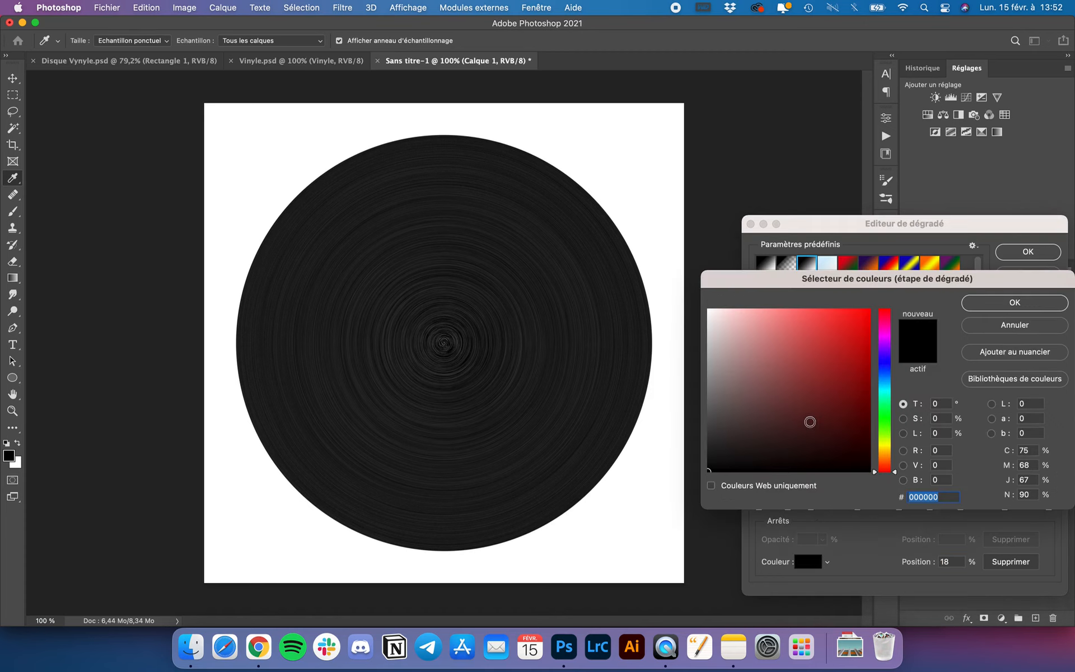
pyautogui.moveTo(799, 412); pyautogui.dragTo(694, 297)
pyautogui.click(1037, 330)
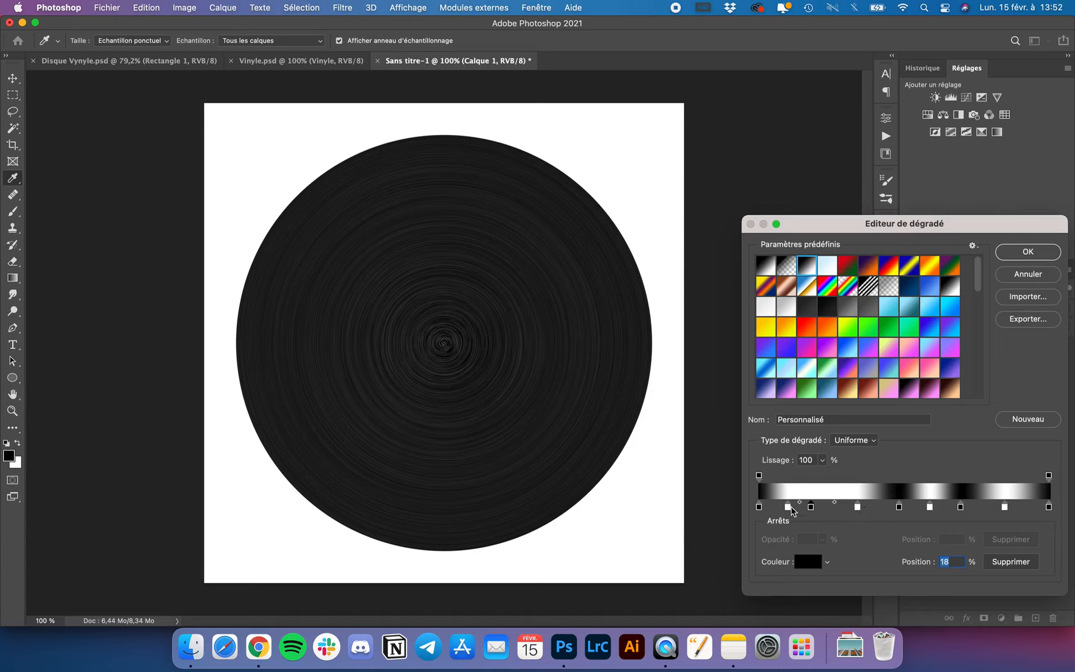
# Step: Move the three intermediate black gradient stops to 21%, 46% and 72%, and accept the edited gradient
pyautogui.moveTo(813, 511); pyautogui.dragTo(821, 509)
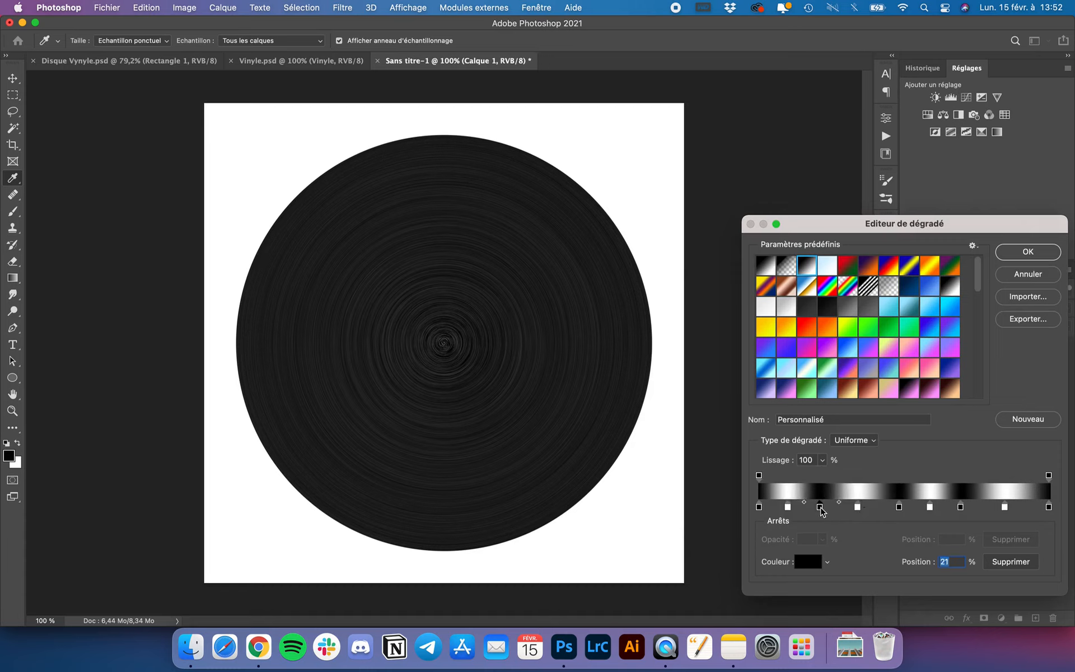
pyautogui.moveTo(1004, 508); pyautogui.dragTo(969, 509)
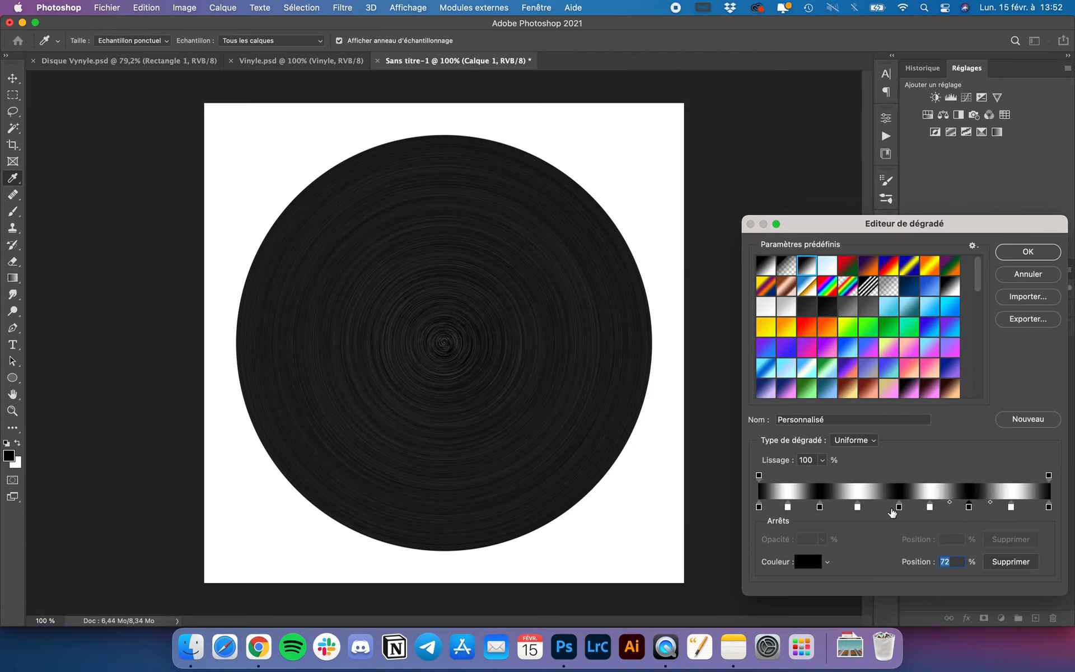
pyautogui.moveTo(900, 510); pyautogui.dragTo(894, 511)
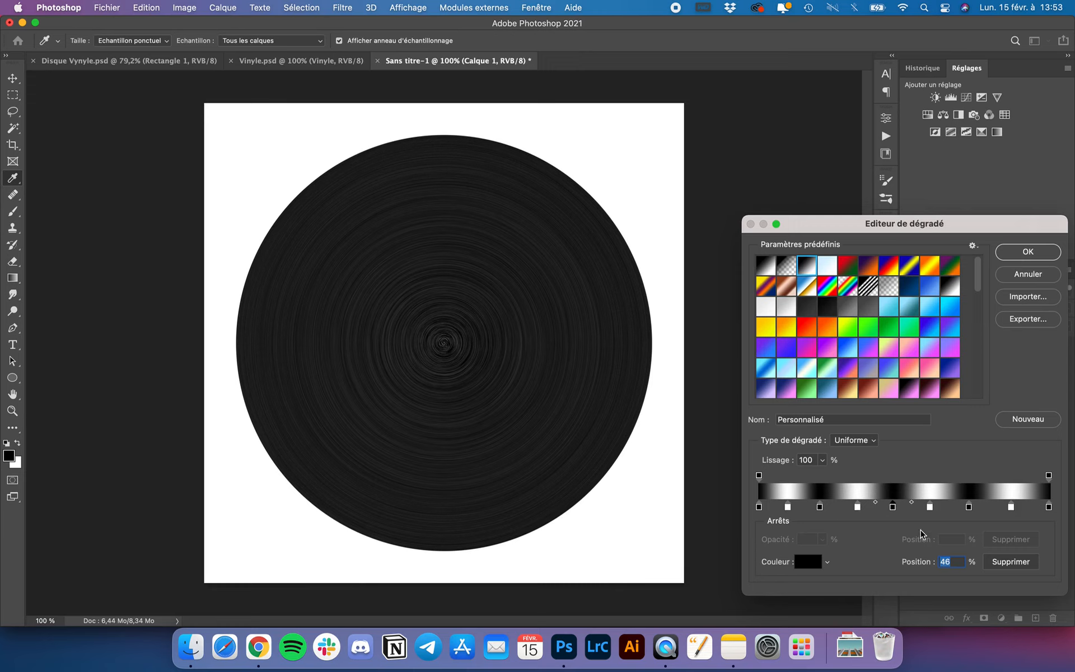
pyautogui.click(1034, 254)
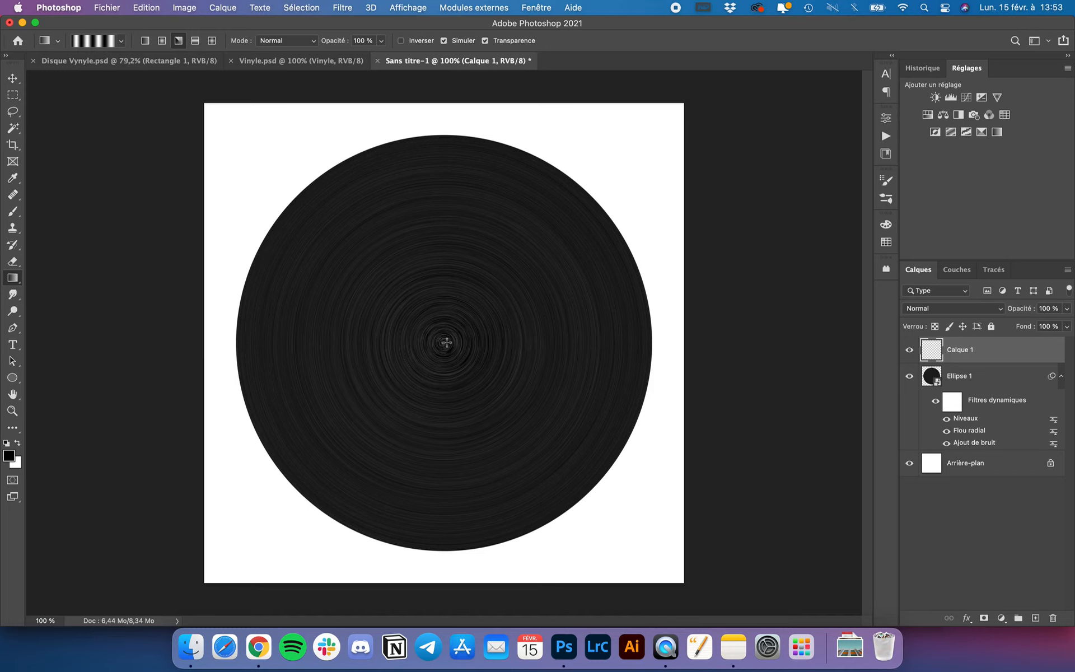
# Step: Fill Calque 1 with the angle gradient from the circle's center to the canvas's upper edge, and clip the layer to Ellipse 1
pyautogui.moveTo(445, 343); pyautogui.dragTo(446, 99)
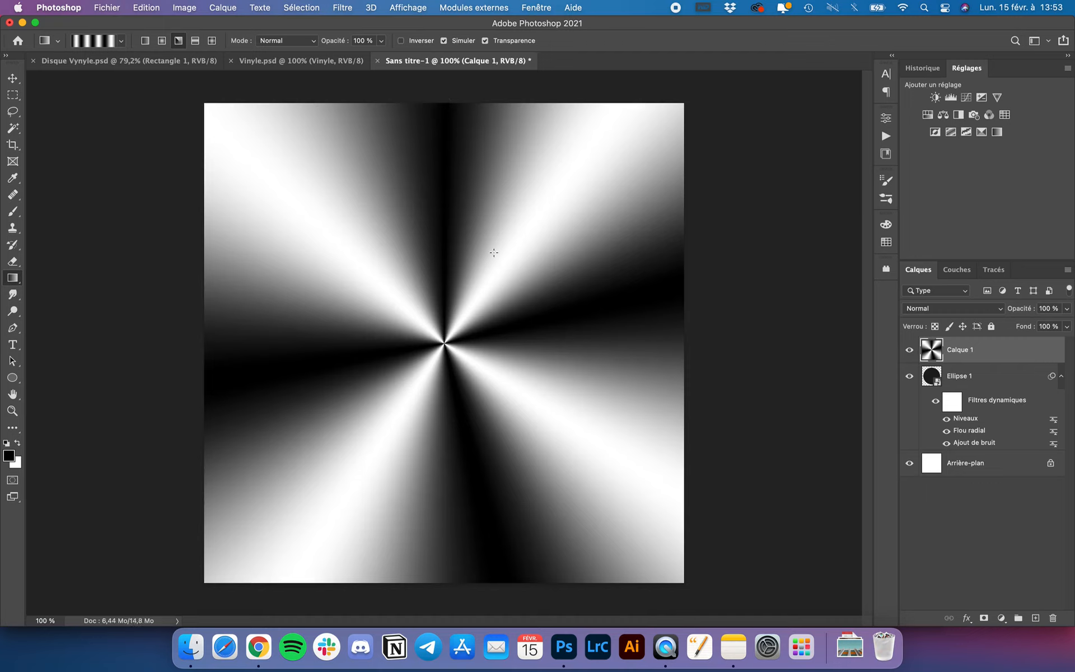
pyautogui.keyDown('alt'); pyautogui.click(975, 356); pyautogui.keyUp('alt')
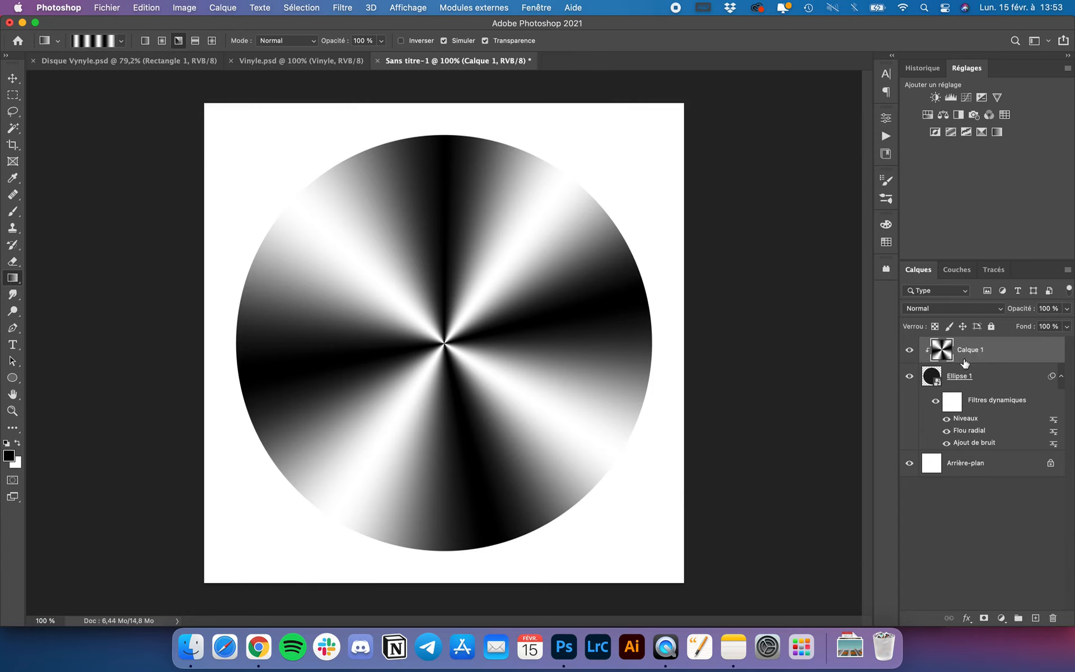
# Step: Release the gradient layer's clipping mask and create it again over the circle
pyautogui.rightClick(967, 356)
pyautogui.scroll(-5, 877, 496)
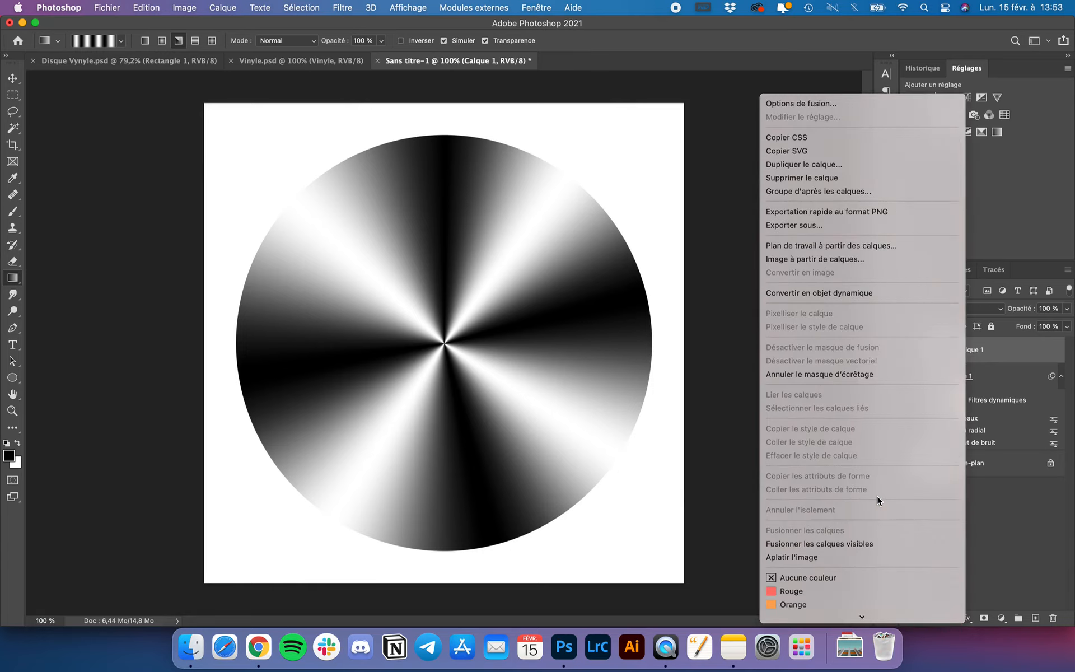
pyautogui.click(845, 375)
pyautogui.rightClick(966, 346)
pyautogui.scroll(-5, 916, 417)
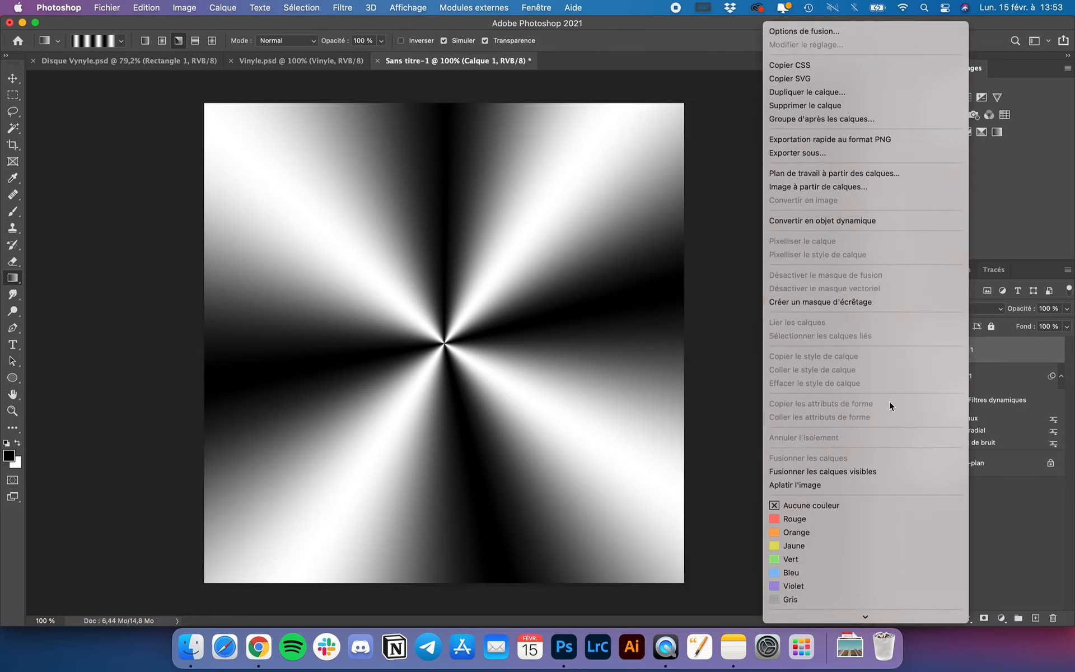
pyautogui.click(802, 303)
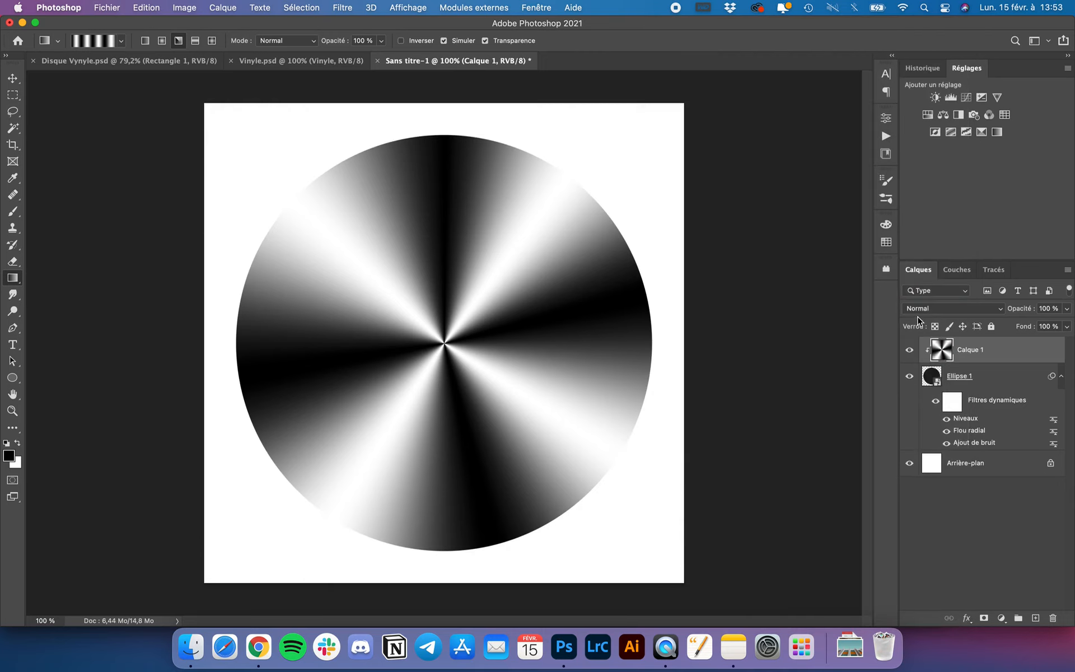
# Step: Set the gradient layer's blend mode to Incrustation and compare the disc with and without the layer
pyautogui.click(944, 309)
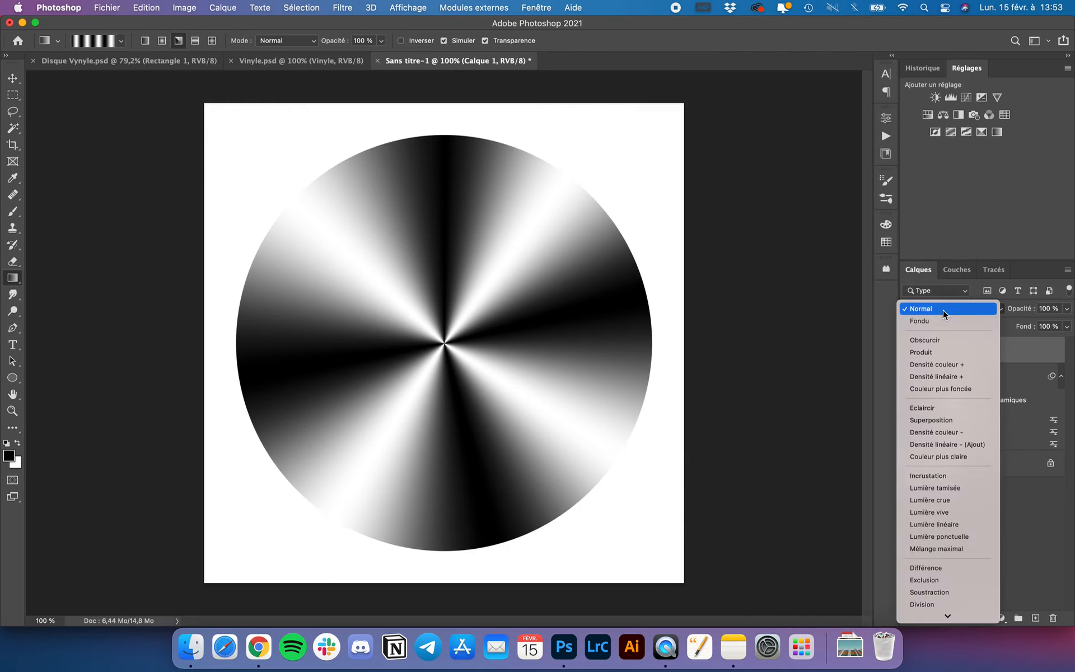
pyautogui.click(940, 476)
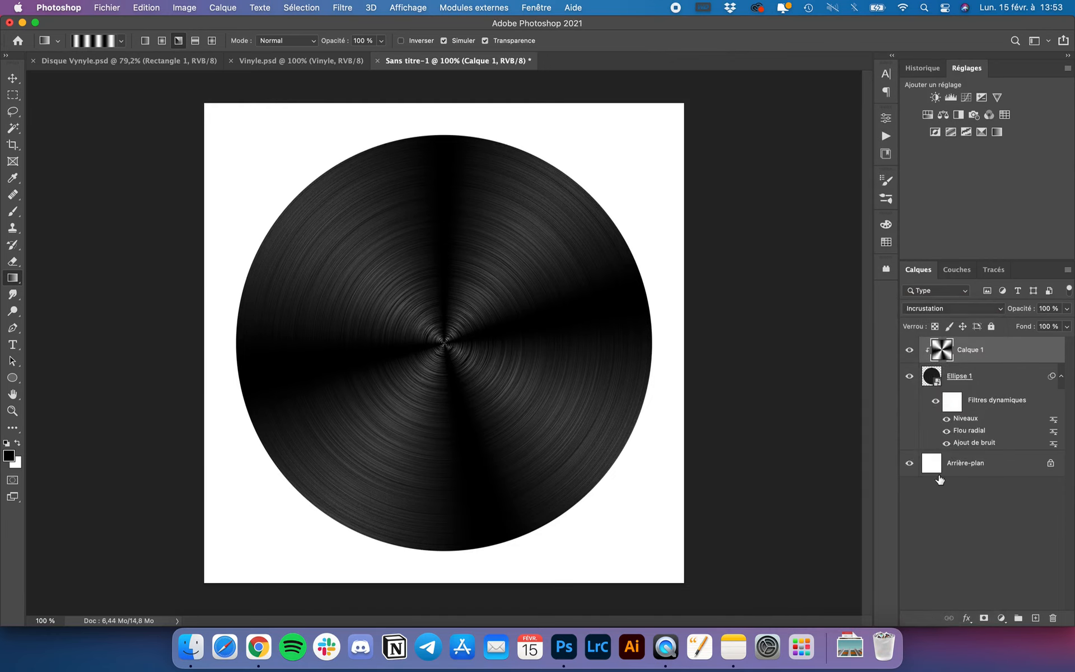
pyautogui.scroll(-1, 609, 296)
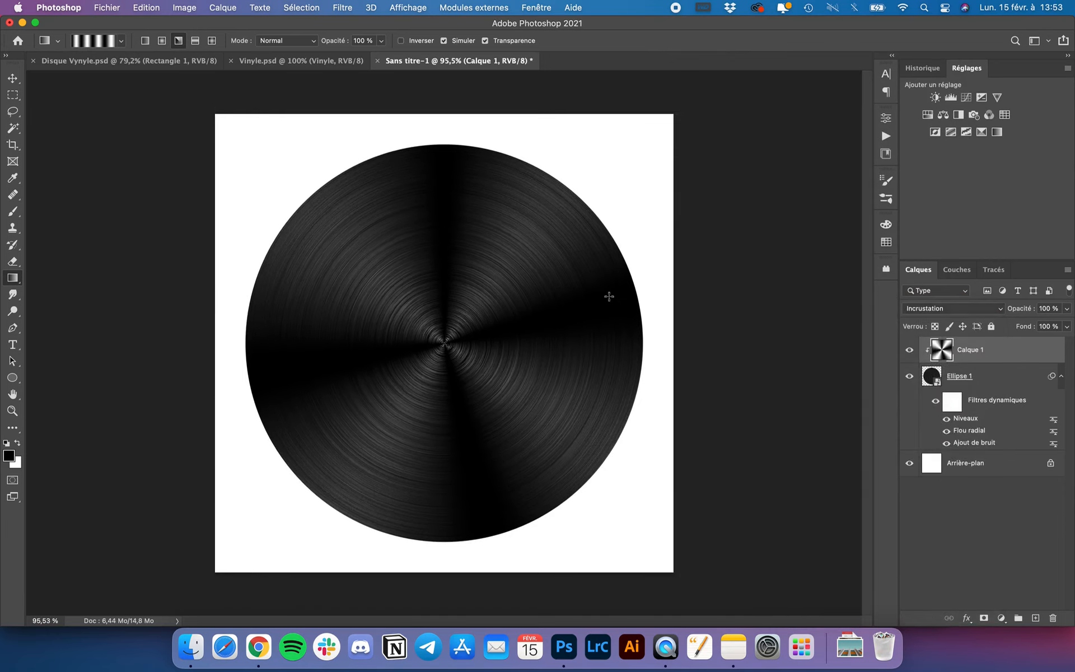
pyautogui.scroll(2, 609, 296)
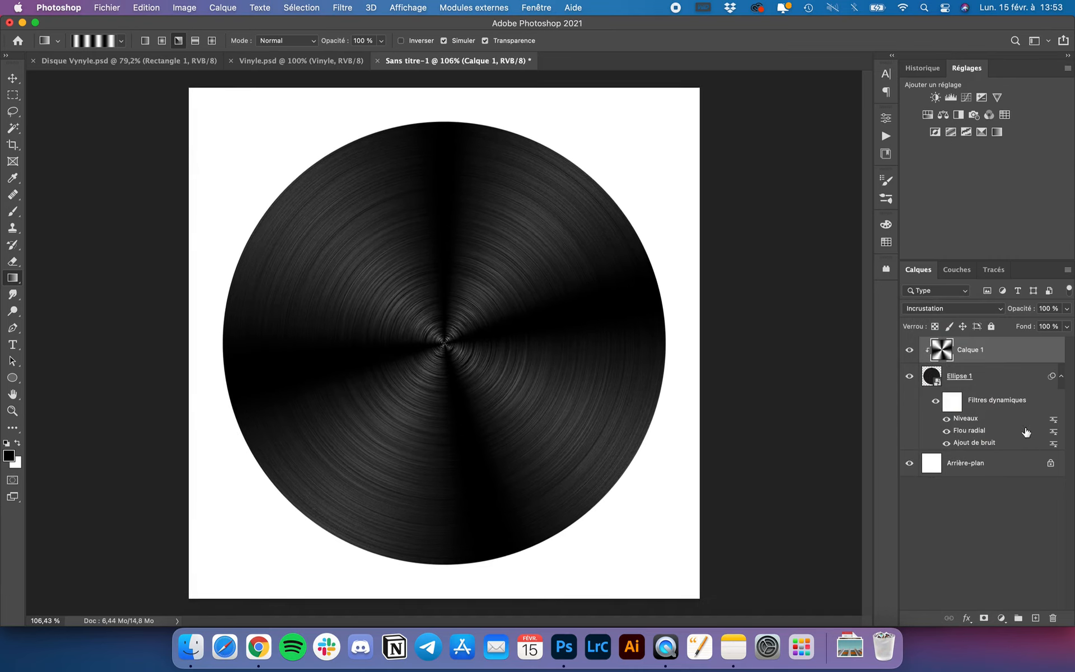
pyautogui.click(911, 352)
pyautogui.click(911, 353)
# Step: Add a Biseautage & estampage effect to the Ellipse 1 layer, with the Biseau interne style and a size of 12 px
pyautogui.click(986, 381)
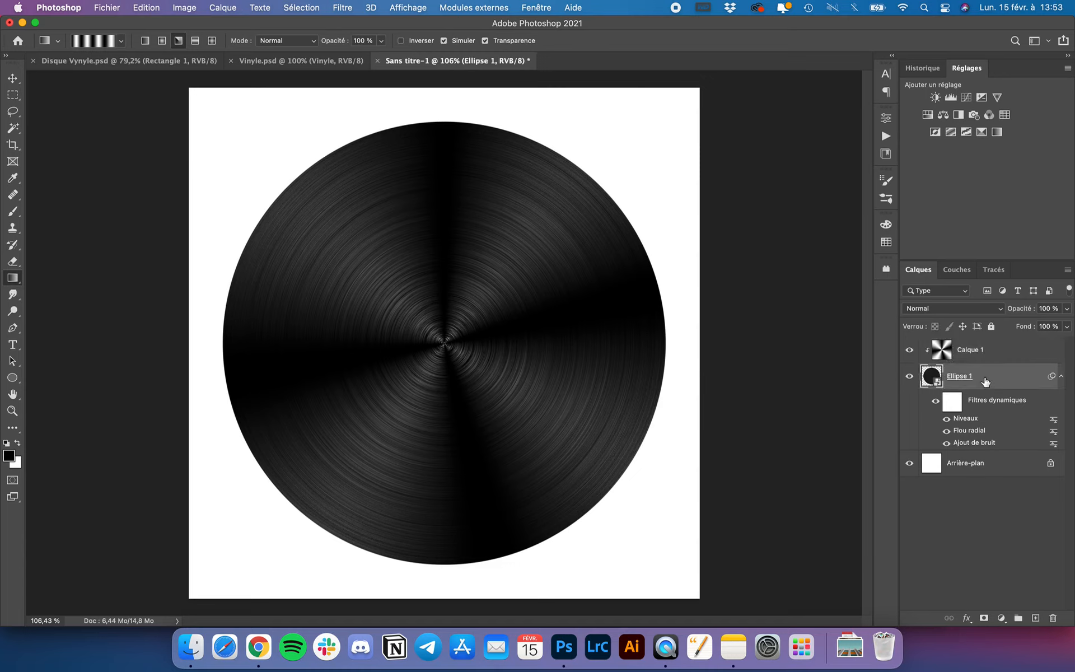
pyautogui.click(967, 618)
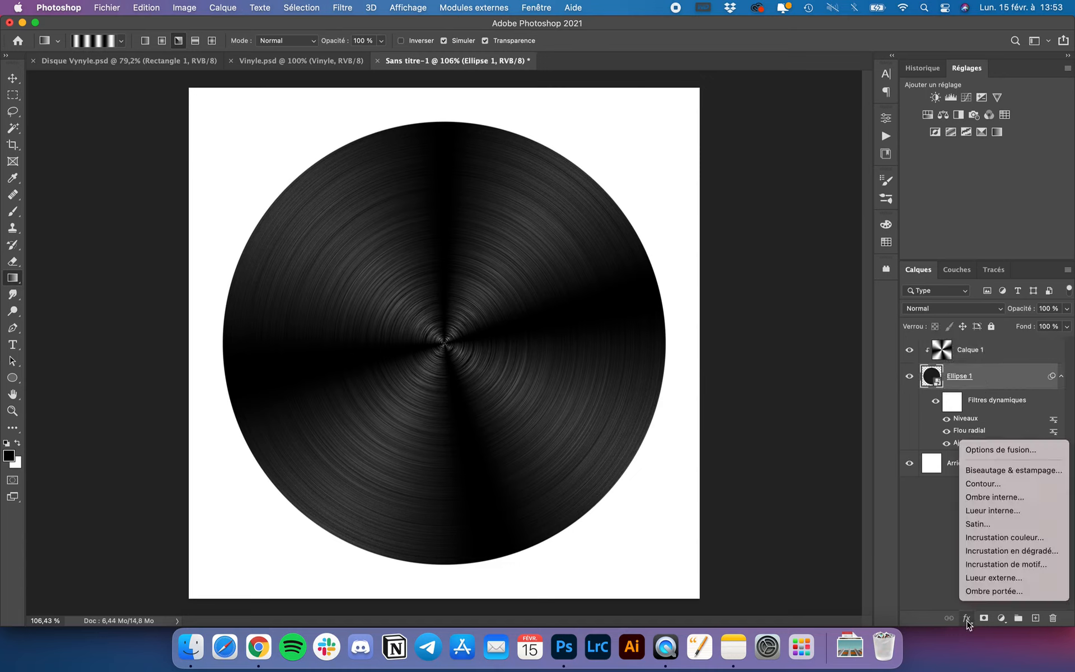
pyautogui.click(1000, 450)
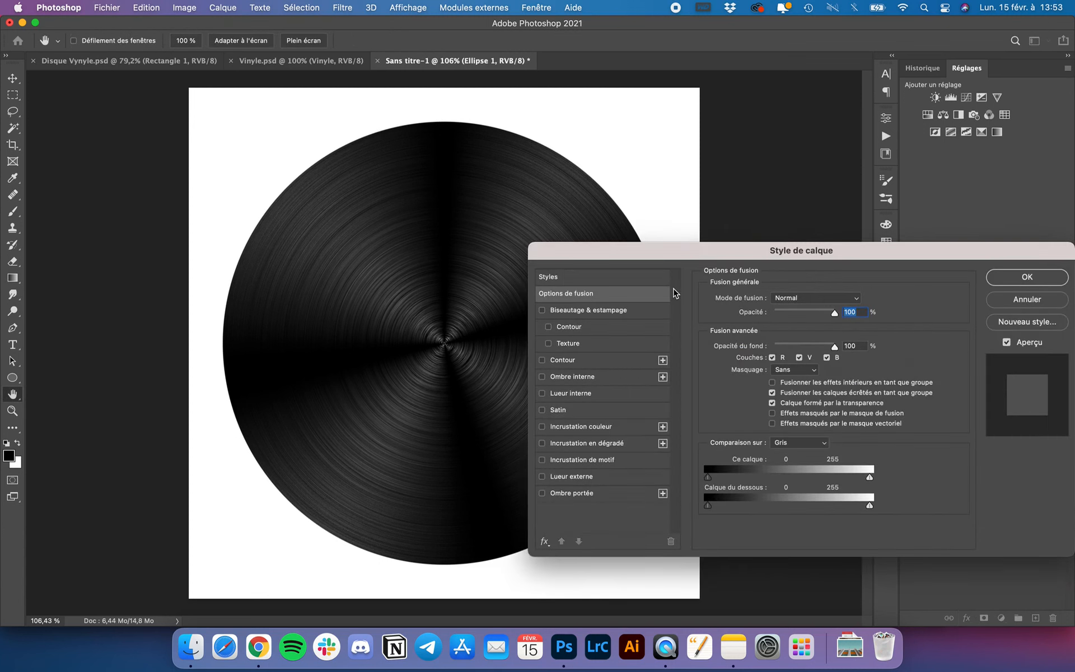
pyautogui.click(577, 311)
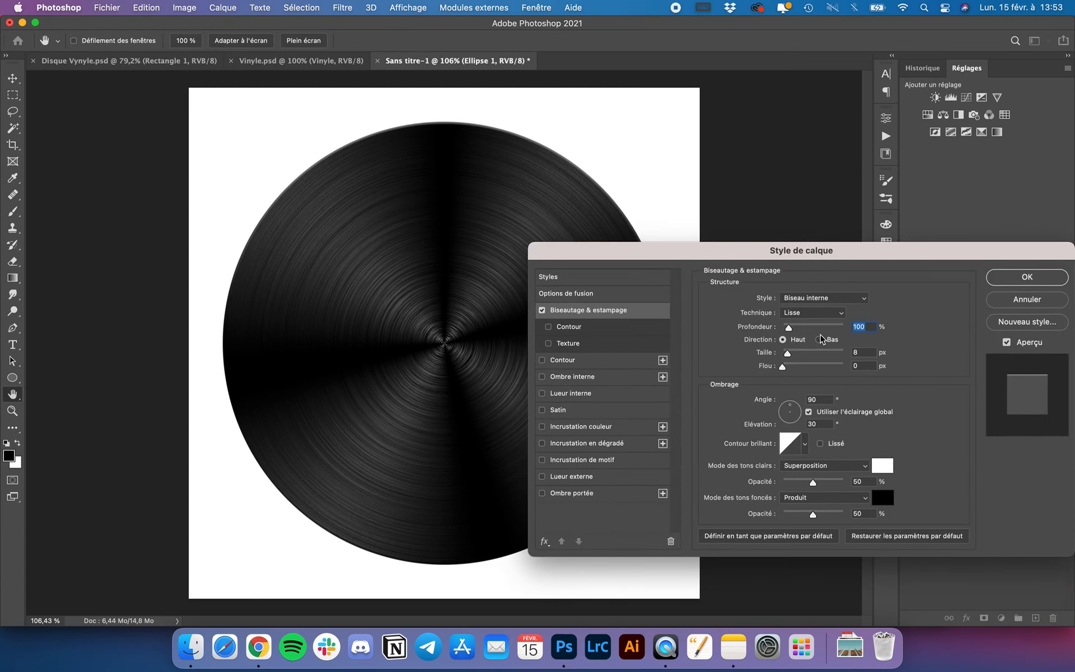
pyautogui.click(826, 303)
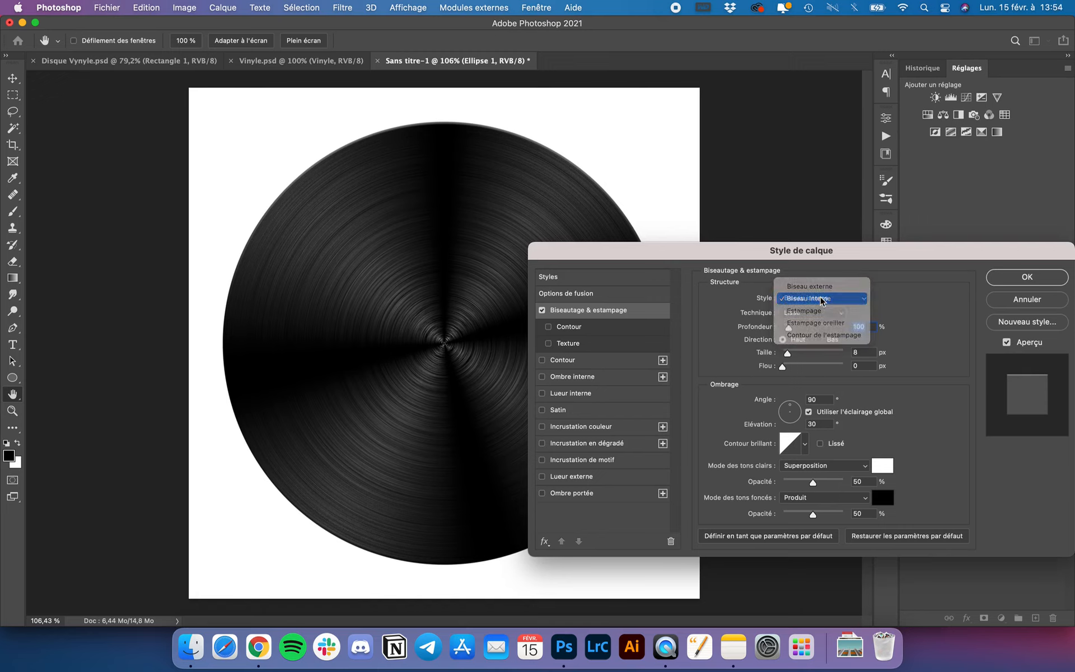
pyautogui.click(821, 302)
pyautogui.click(812, 315)
pyautogui.click(812, 315)
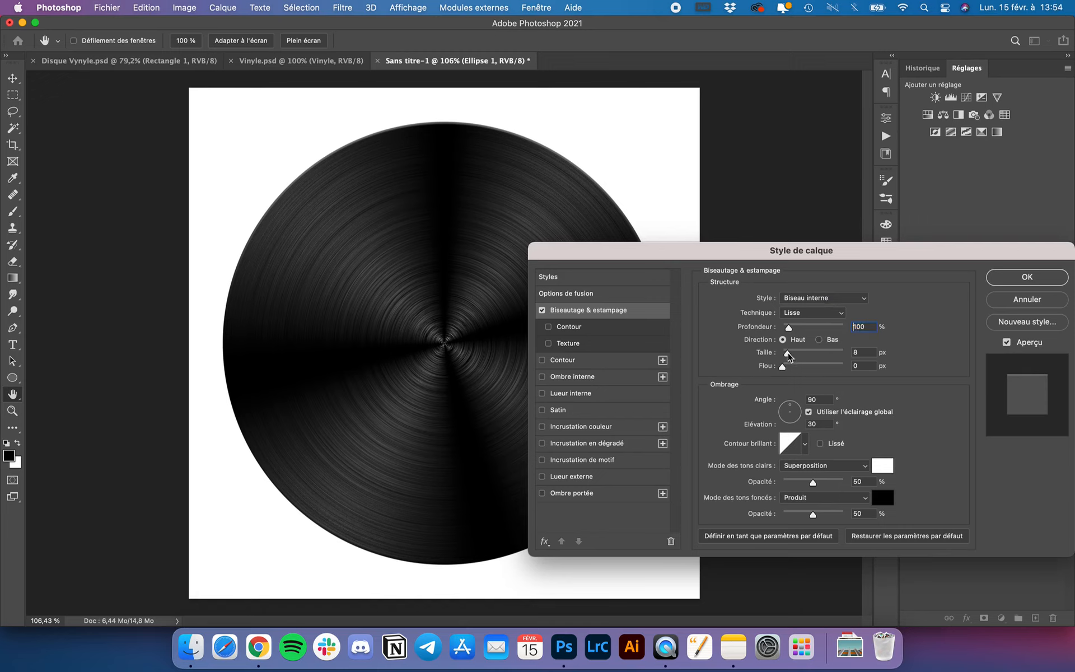
pyautogui.moveTo(789, 356); pyautogui.dragTo(790, 356)
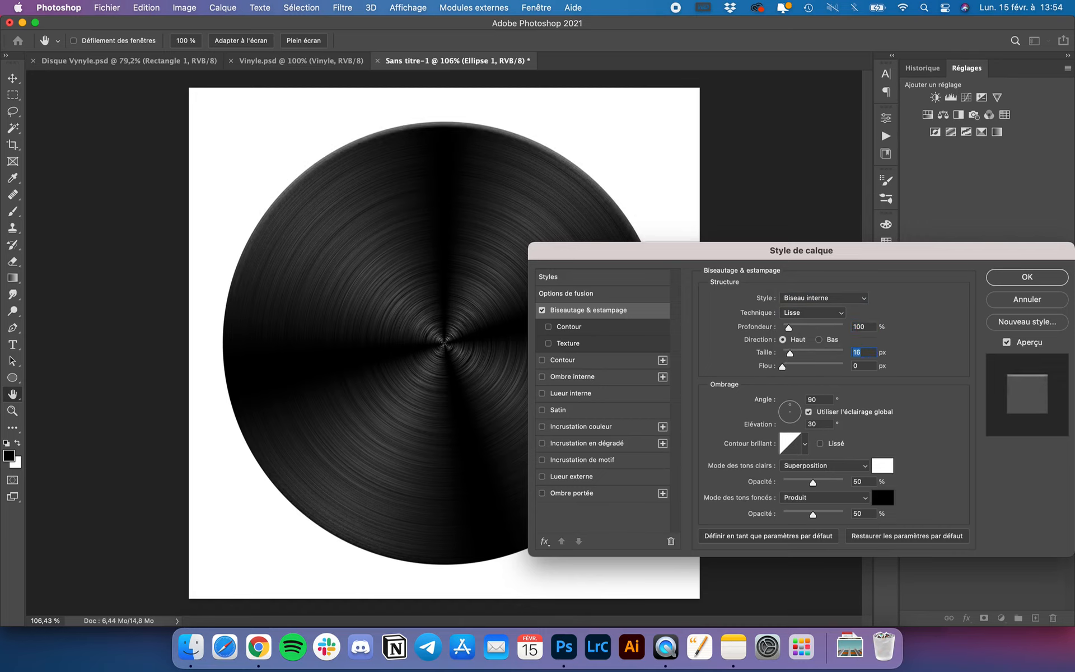
pyautogui.write('12')
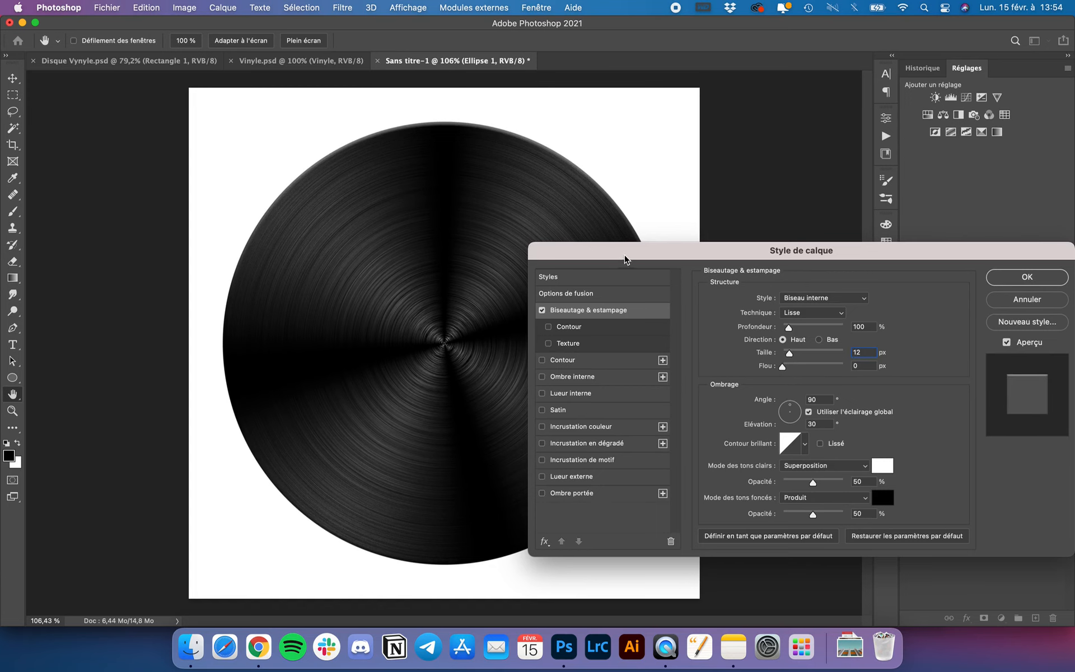
# Step: Change the bevel technique to Ciselage marqué and set its size to 8 px
pyautogui.moveTo(625, 259); pyautogui.dragTo(693, 256)
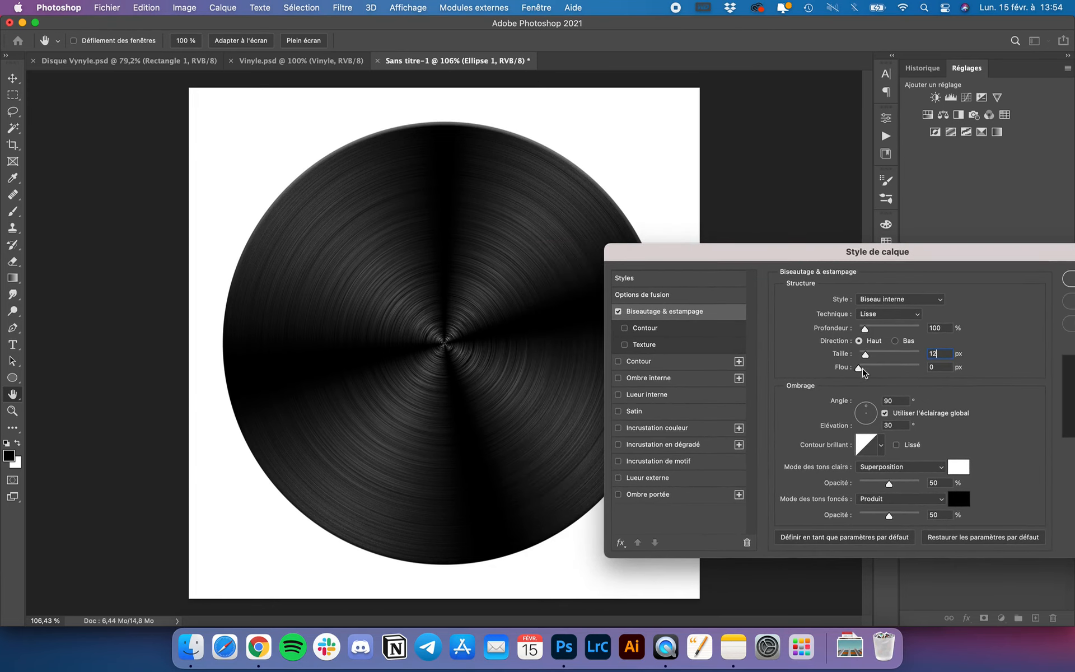
pyautogui.click(878, 315)
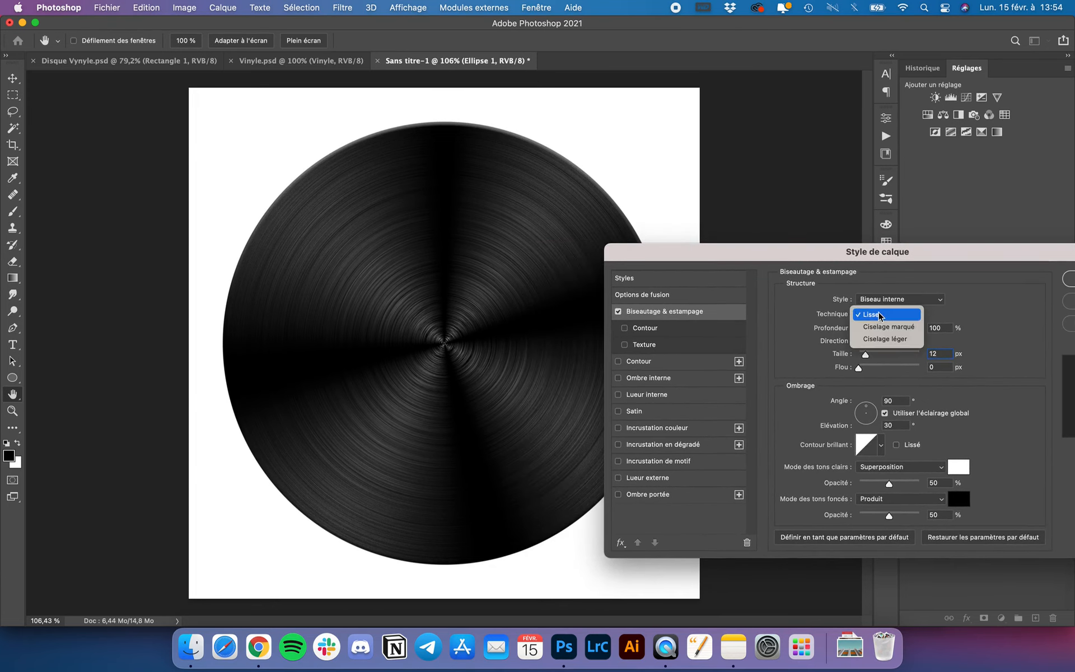
pyautogui.click(892, 324)
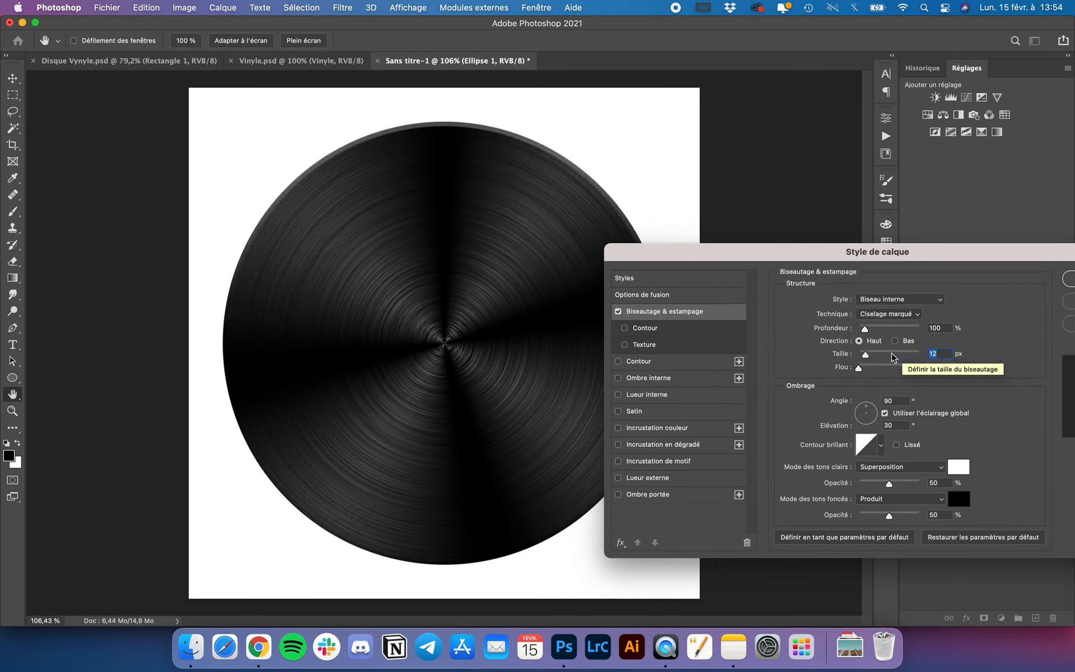
pyautogui.write('8')
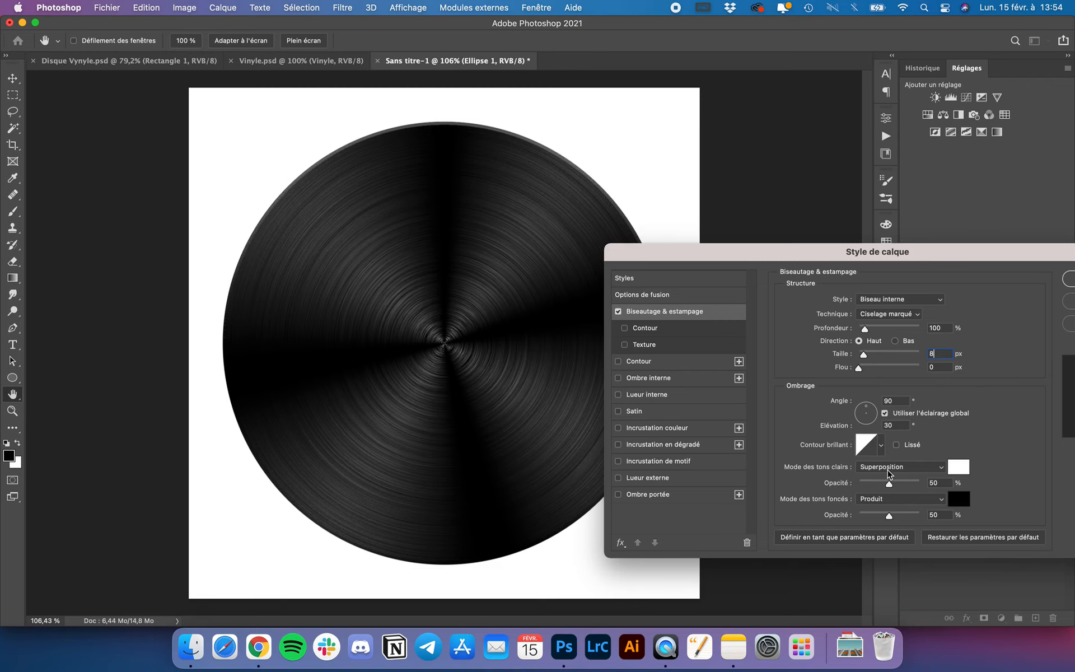
# Step: Set the bevel's highlight opacity to 80% and apply the layer style
pyautogui.moveTo(908, 485); pyautogui.dragTo(912, 486)
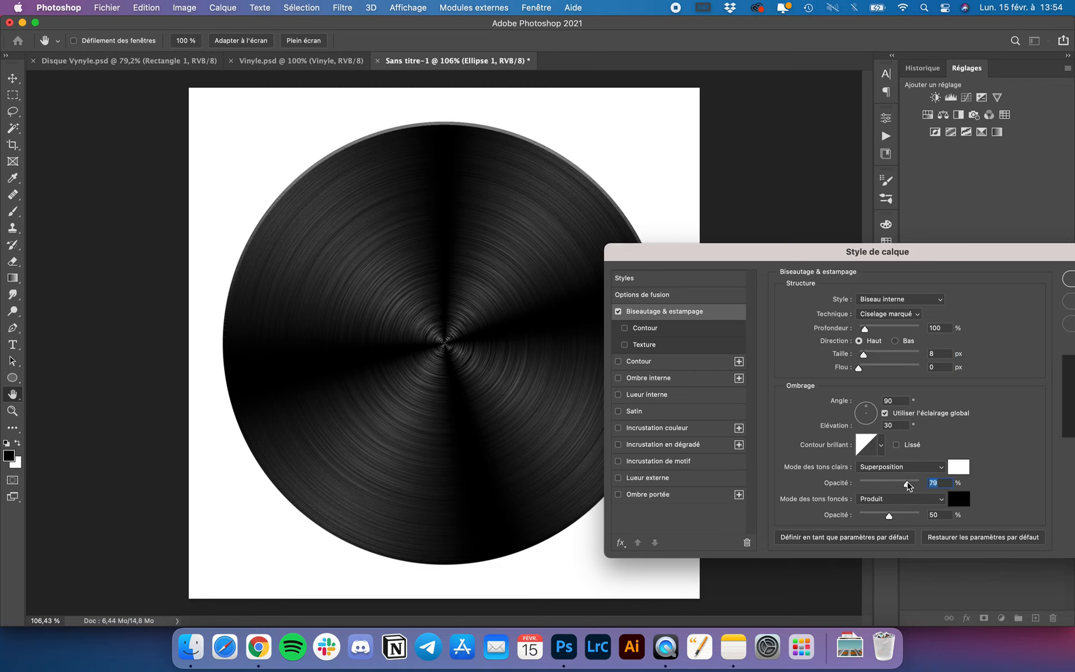
pyautogui.write('80')
pyautogui.click(863, 355)
pyautogui.moveTo(864, 357); pyautogui.dragTo(866, 361)
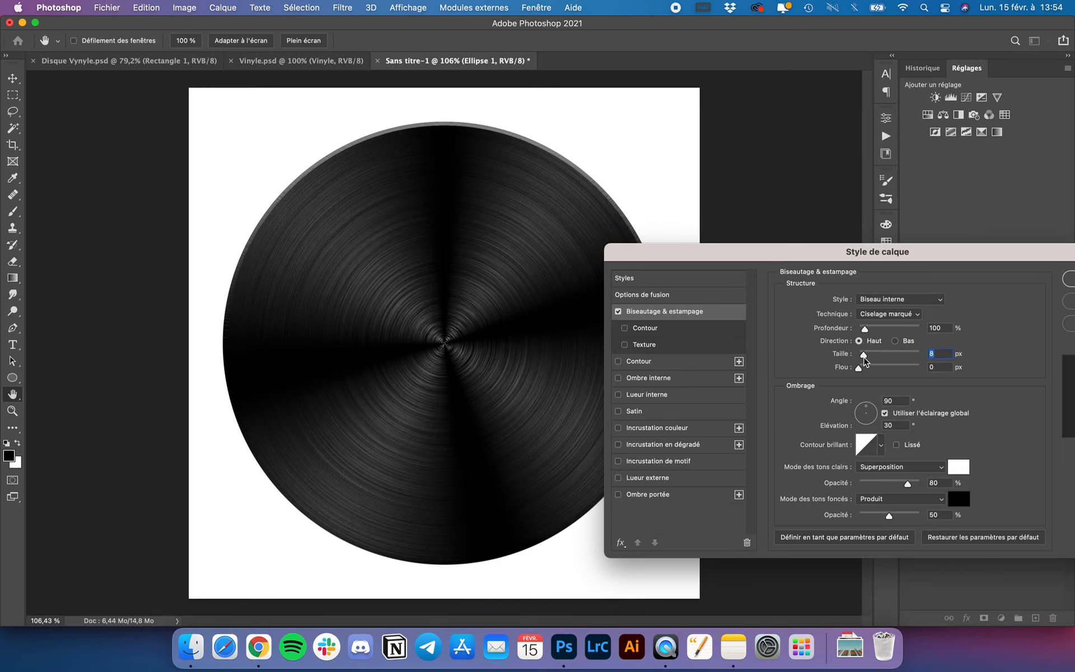
pyautogui.moveTo(738, 253); pyautogui.dragTo(652, 241)
pyautogui.click(1018, 263)
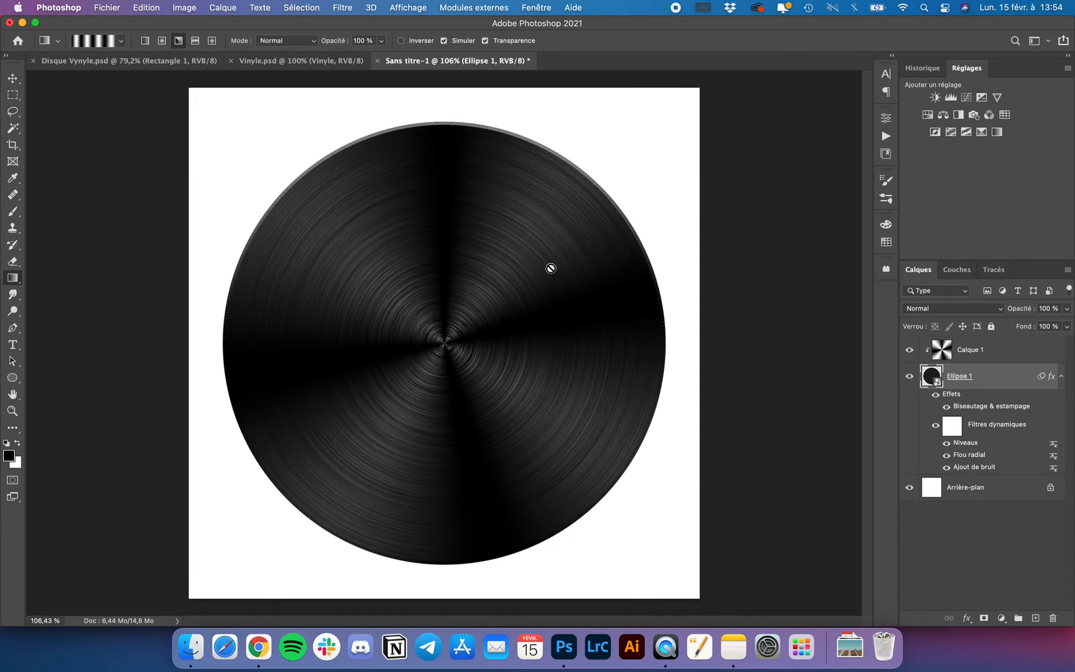
# Step: Reduce the disc's bevel size to 6 px and compare the disc with and without its effects
pyautogui.doubleClick(990, 407)
pyautogui.click(843, 339)
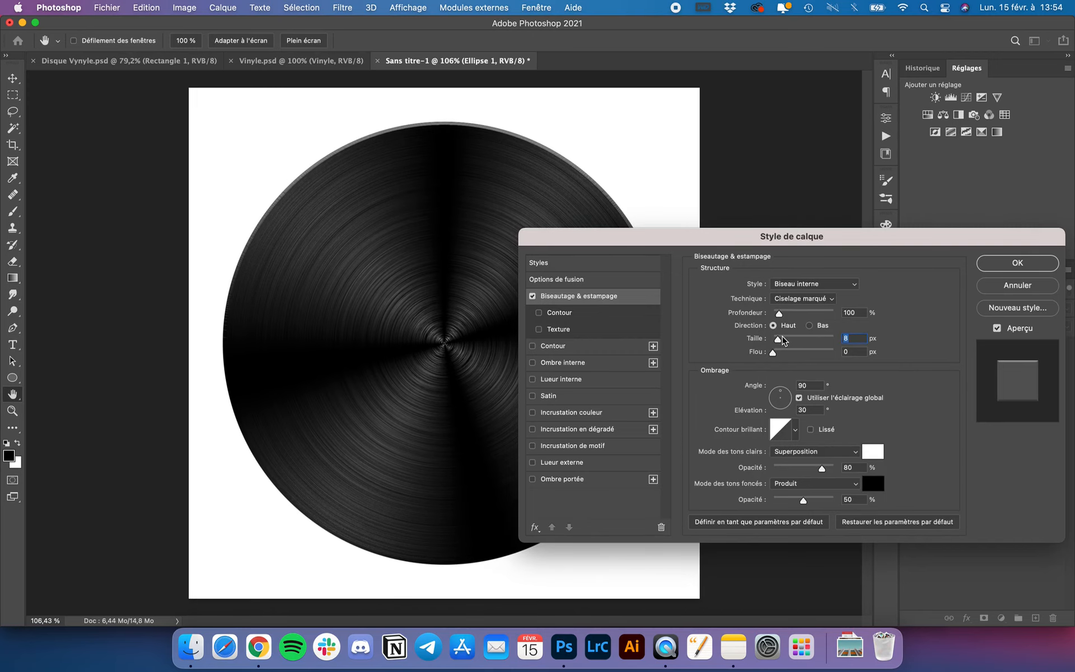
pyautogui.write('6')
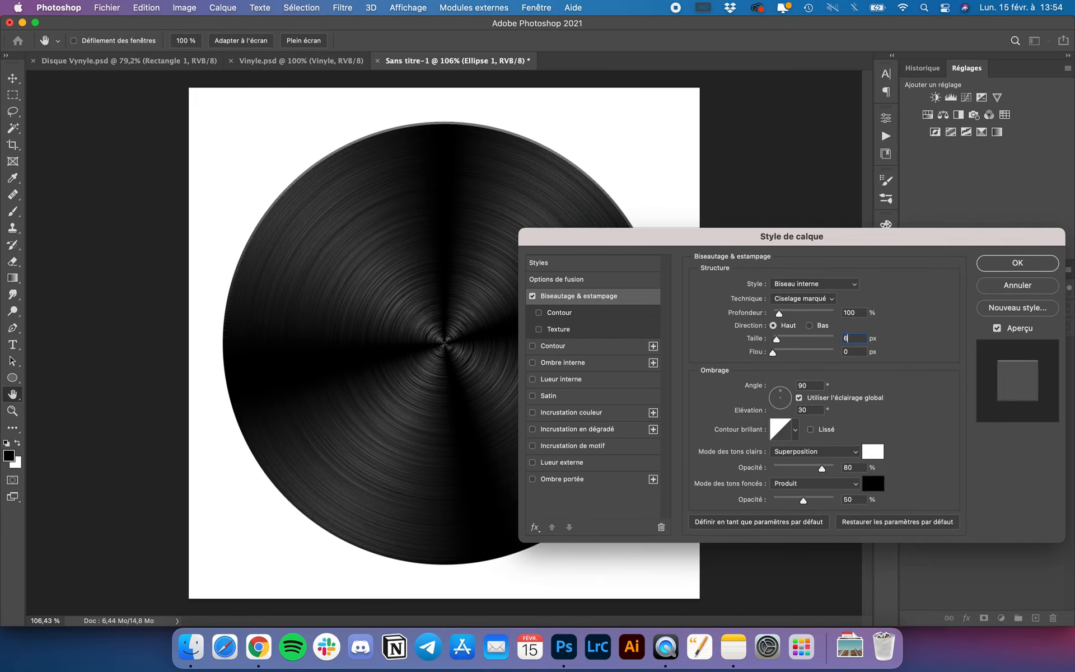
pyautogui.click(1033, 262)
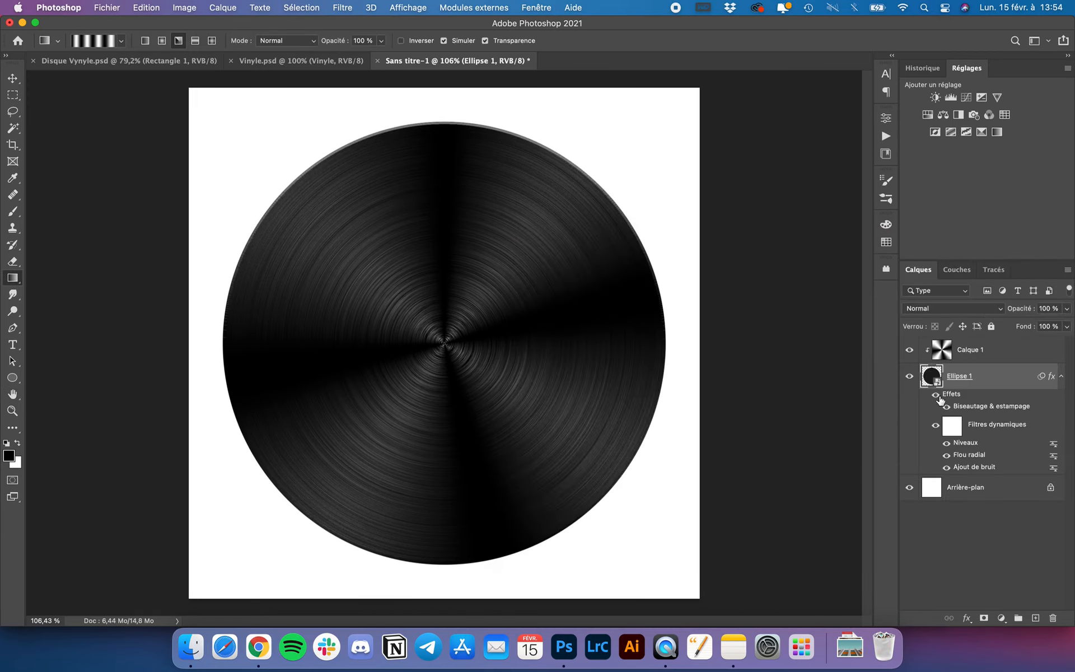
pyautogui.click(936, 395)
pyautogui.click(936, 395)
# Step: Draw a circle about 53 px wide at the disc's centre, on a new shape layer above Calque 1
pyautogui.click(12, 79)
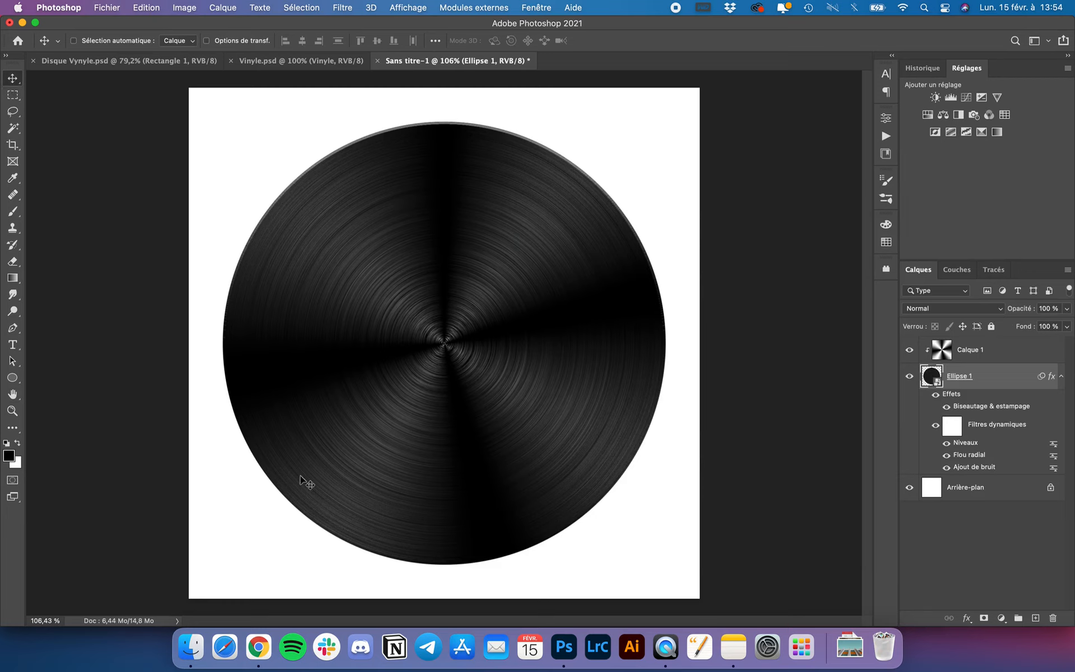
pyautogui.click(12, 379)
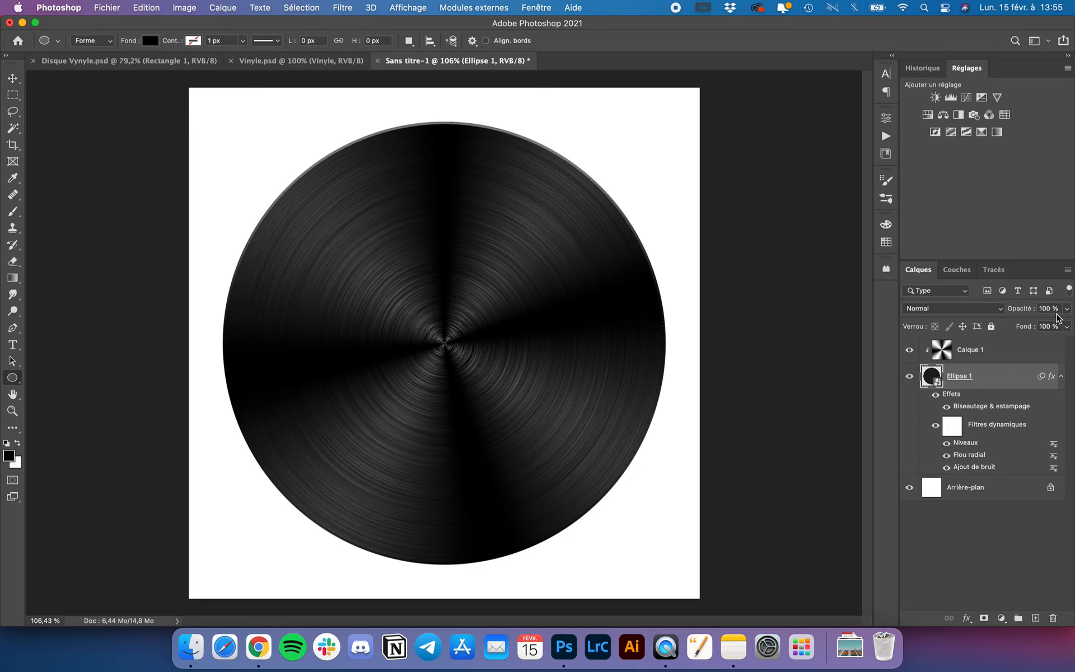
pyautogui.click(1005, 354)
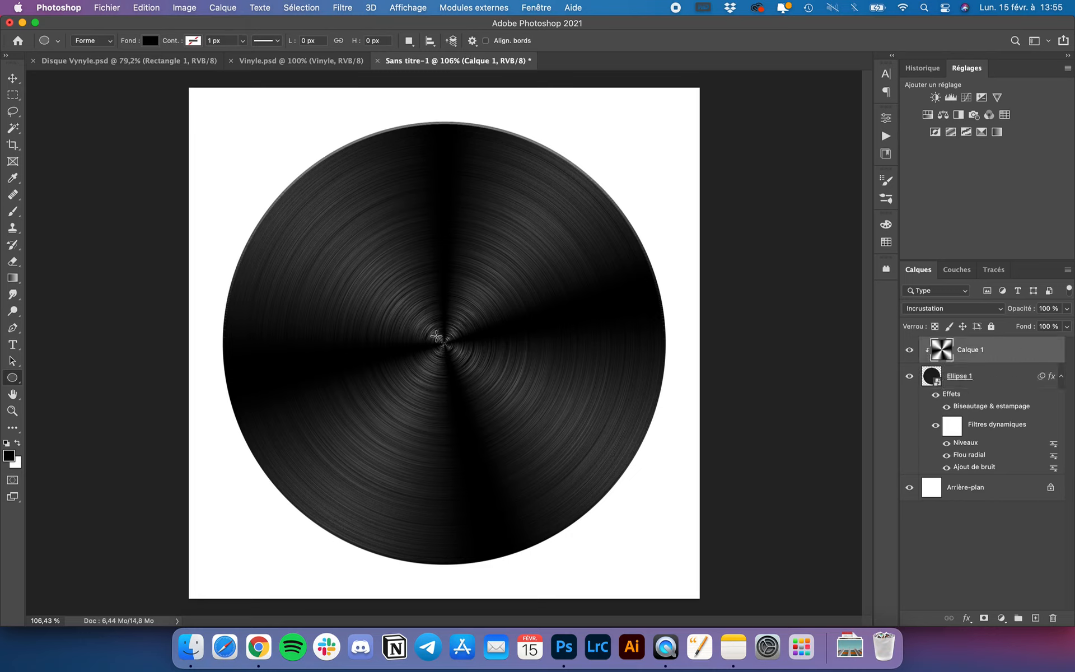
pyautogui.moveTo(436, 336); pyautogui.dragTo(455, 356)
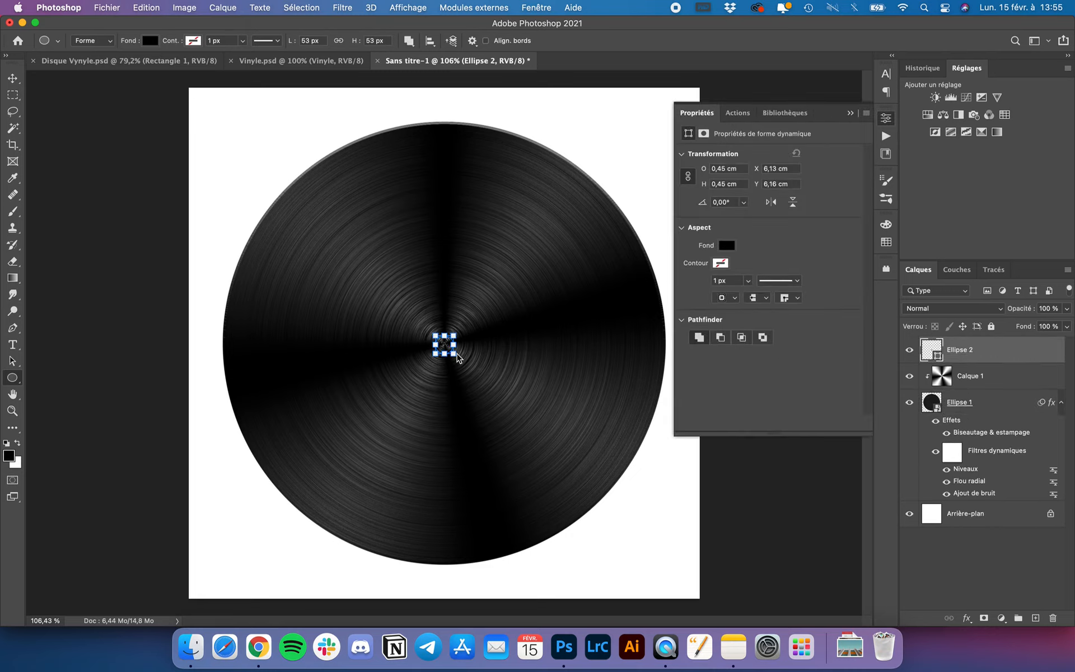
# Step: Change the small centre circle's fill colour to red cf3f3f
pyautogui.scroll(3, 458, 359)
pyautogui.click(150, 40)
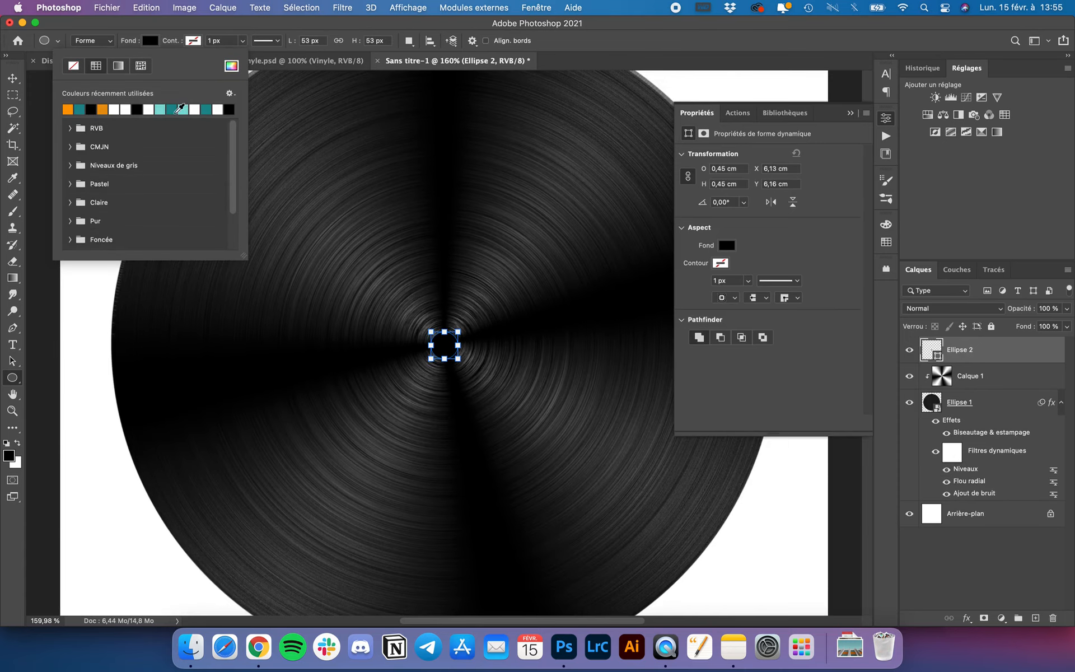
pyautogui.click(217, 110)
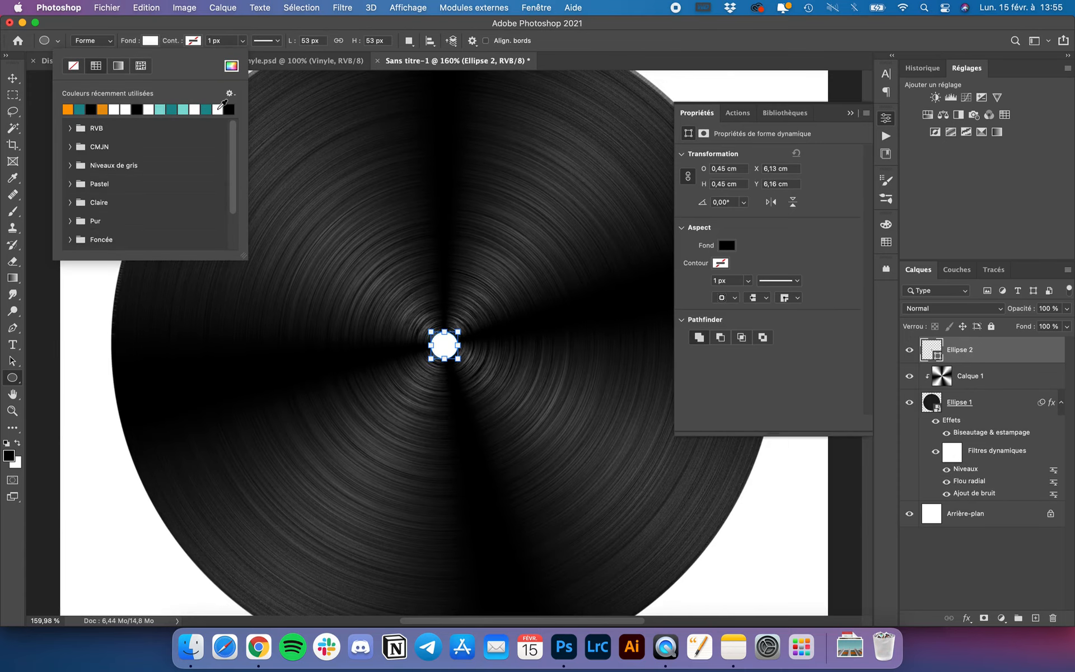
pyautogui.click(231, 65)
pyautogui.click(821, 340)
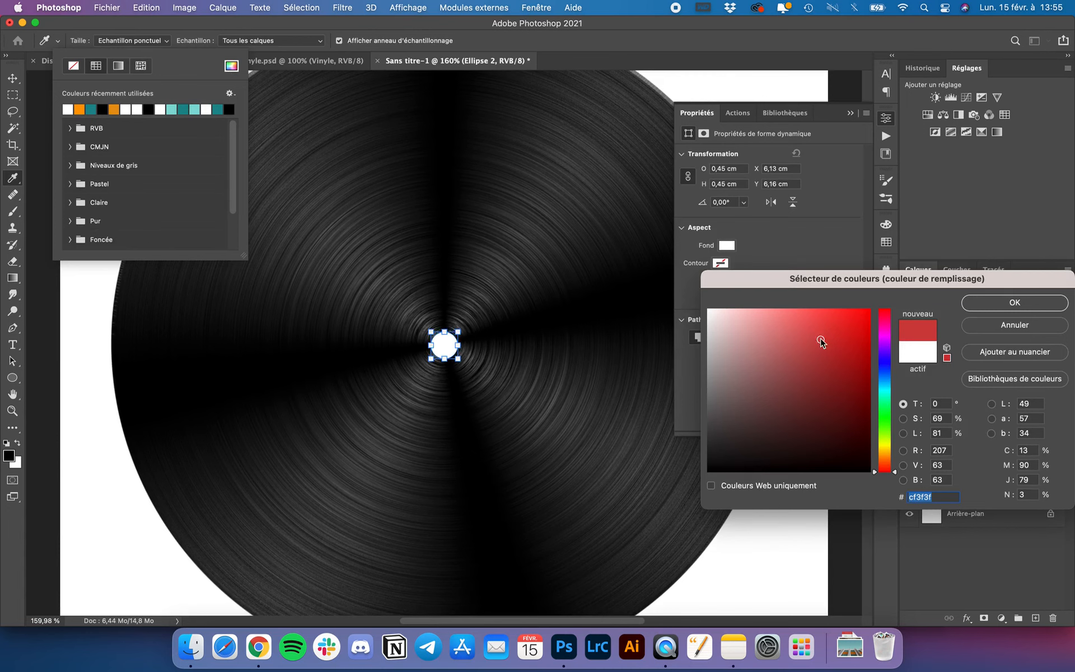
pyautogui.press('Return')
pyautogui.click(296, 30)
# Step: Centre the red circle horizontally and vertically on the whole canvas, and deselect
pyautogui.click(11, 78)
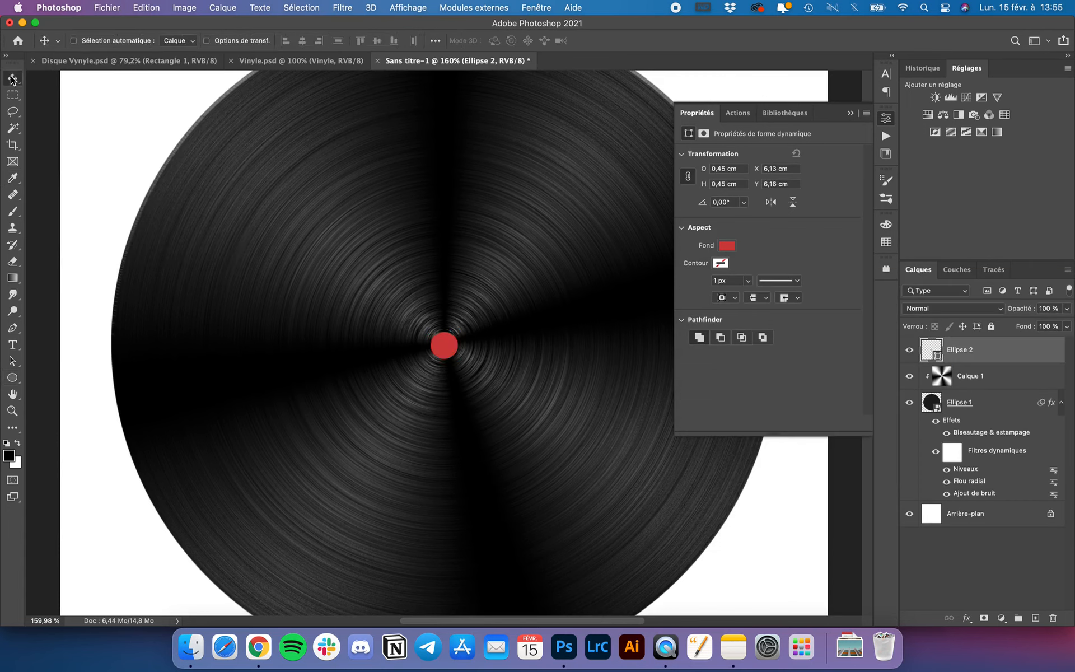
pyautogui.press('super+a')
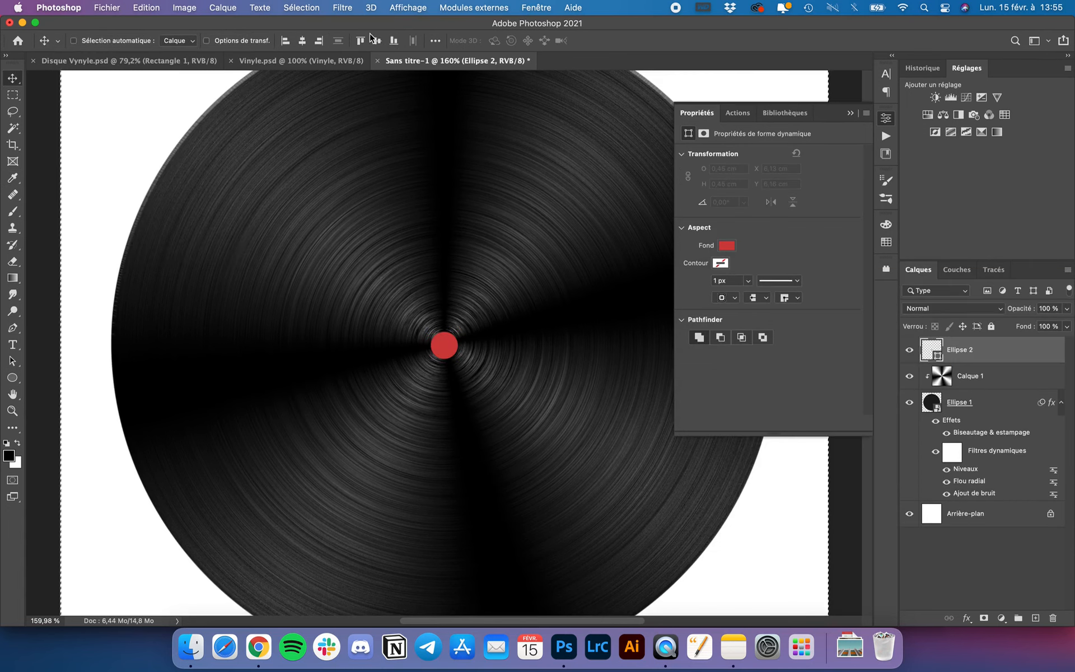
pyautogui.press('super+0')
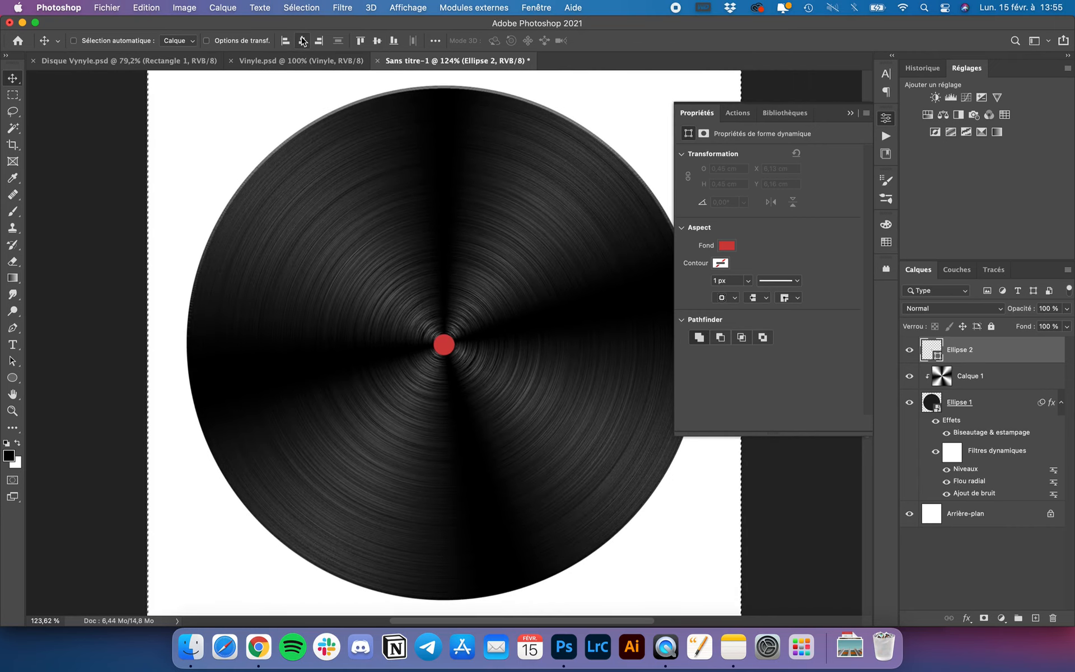
pyautogui.click(378, 42)
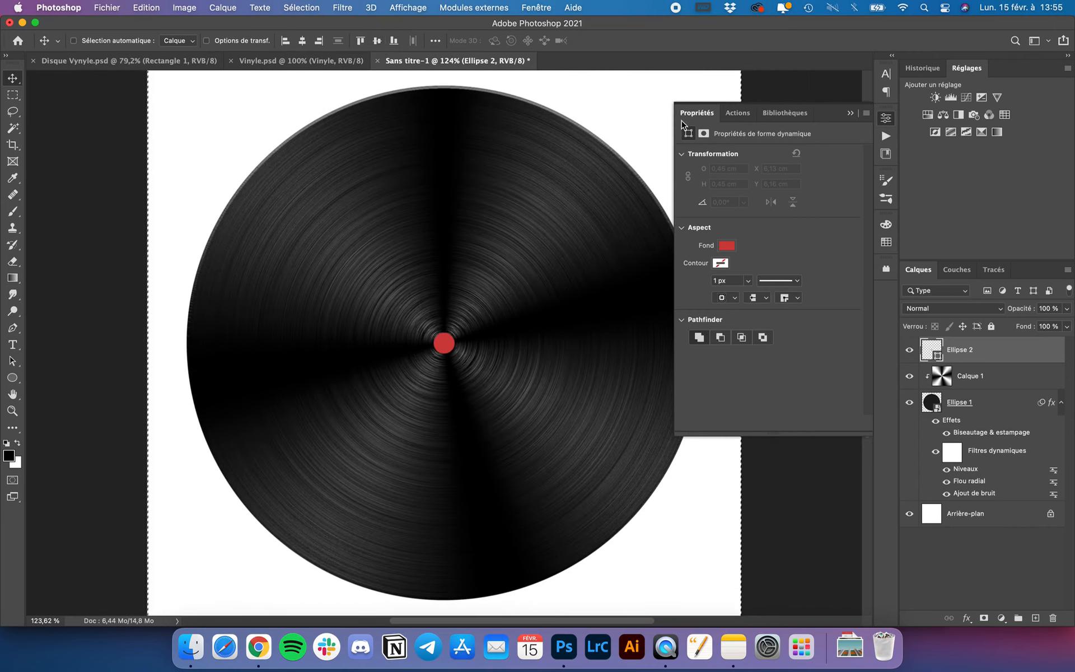
pyautogui.click(661, 244)
pyautogui.press('super+d')
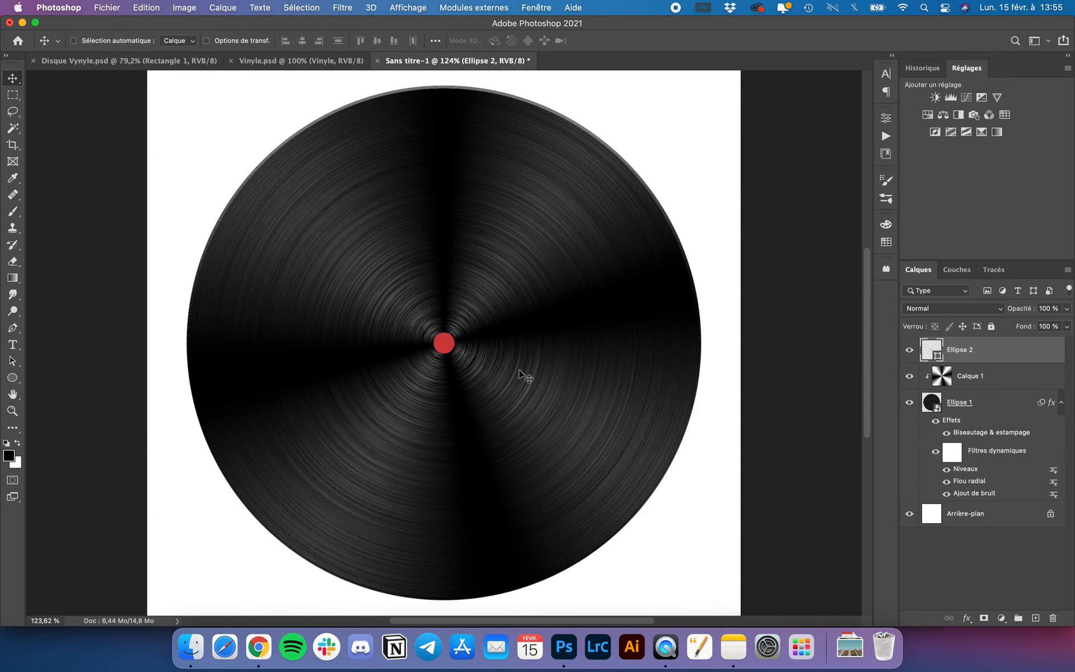
# Step: Scale the red circle down slightly about its centre with Free Transform
pyautogui.scroll(5, 637, 363)
pyautogui.press('super+t')
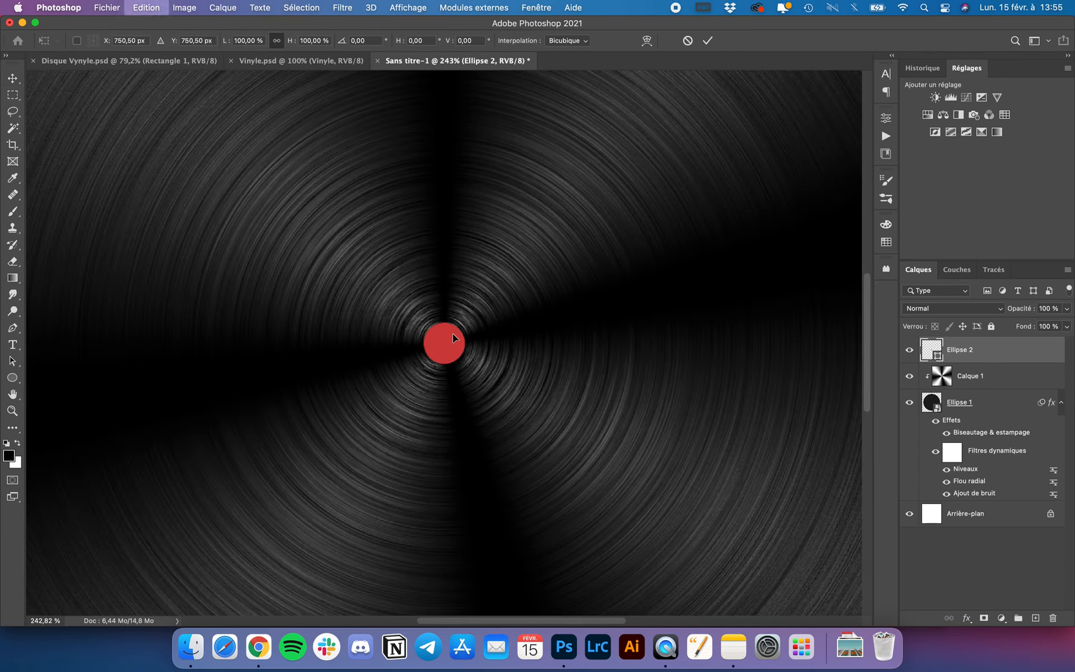
pyautogui.moveTo(481, 307); pyautogui.dragTo(481, 315)
pyautogui.press('Return')
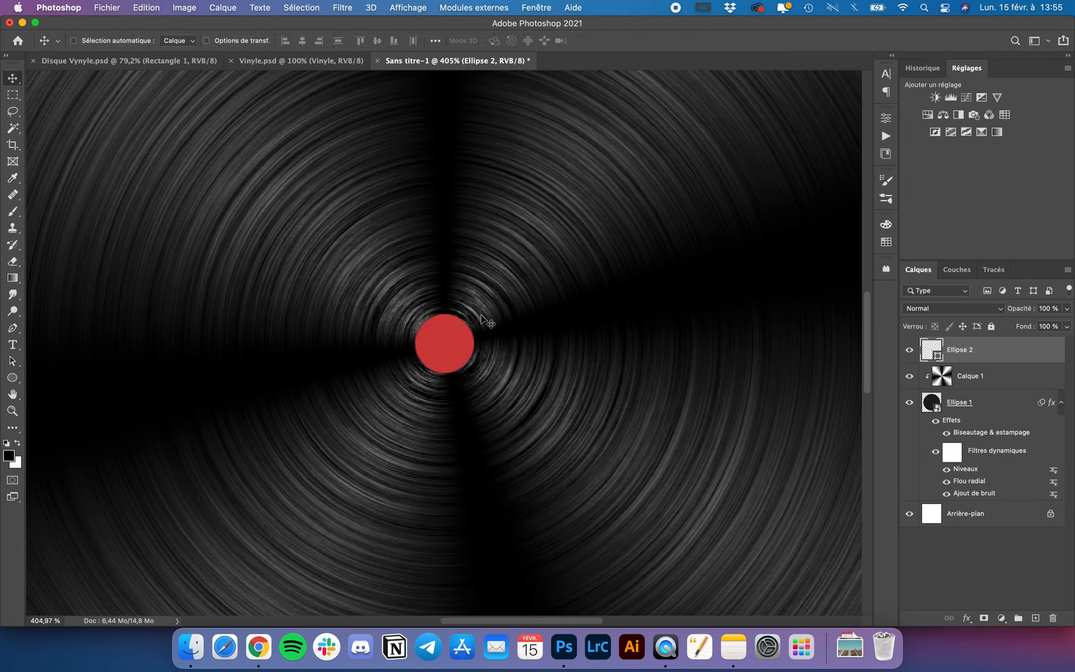
# Step: Load the red circle's outline as a selection and hide the Ellipse 2 layer
pyautogui.keyDown('super'); pyautogui.click(932, 353); pyautogui.keyUp('super')
pyautogui.press('super+d')
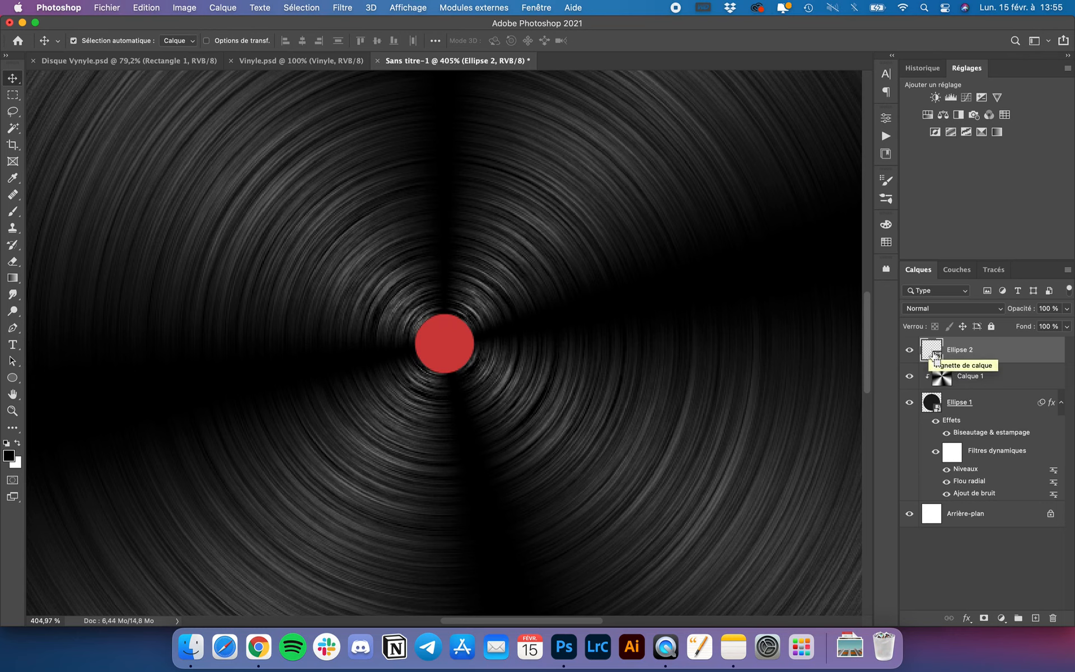
pyautogui.keyDown('super'); pyautogui.click(930, 353); pyautogui.keyUp('super')
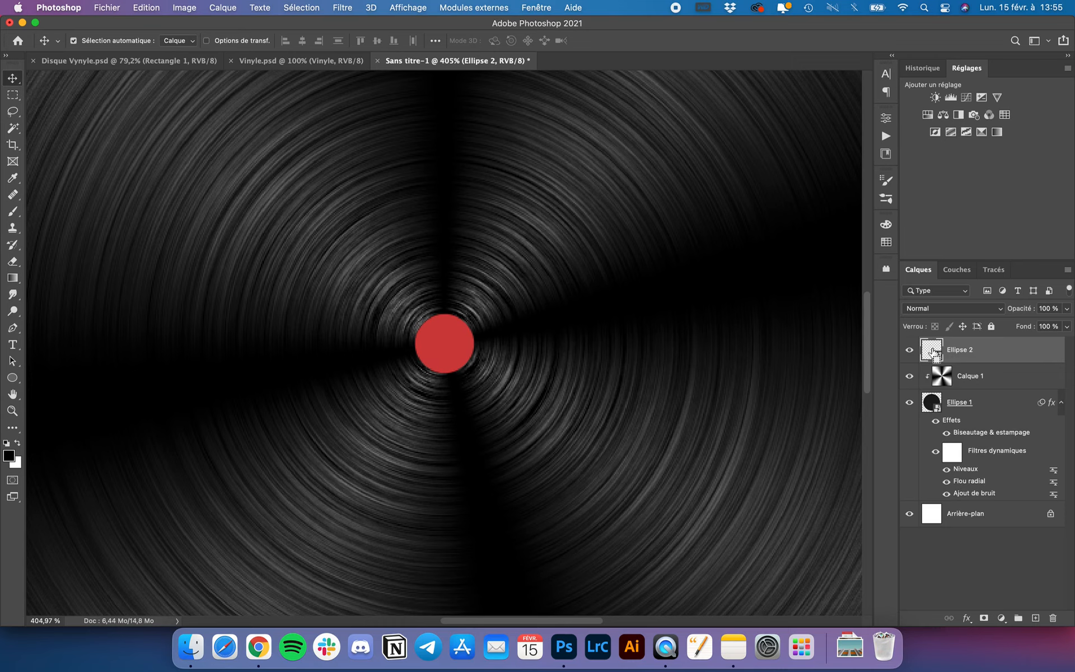
pyautogui.keyDown('super'); pyautogui.click(932, 352); pyautogui.keyUp('super')
pyautogui.press('super+minus')
pyautogui.press('super+minus')
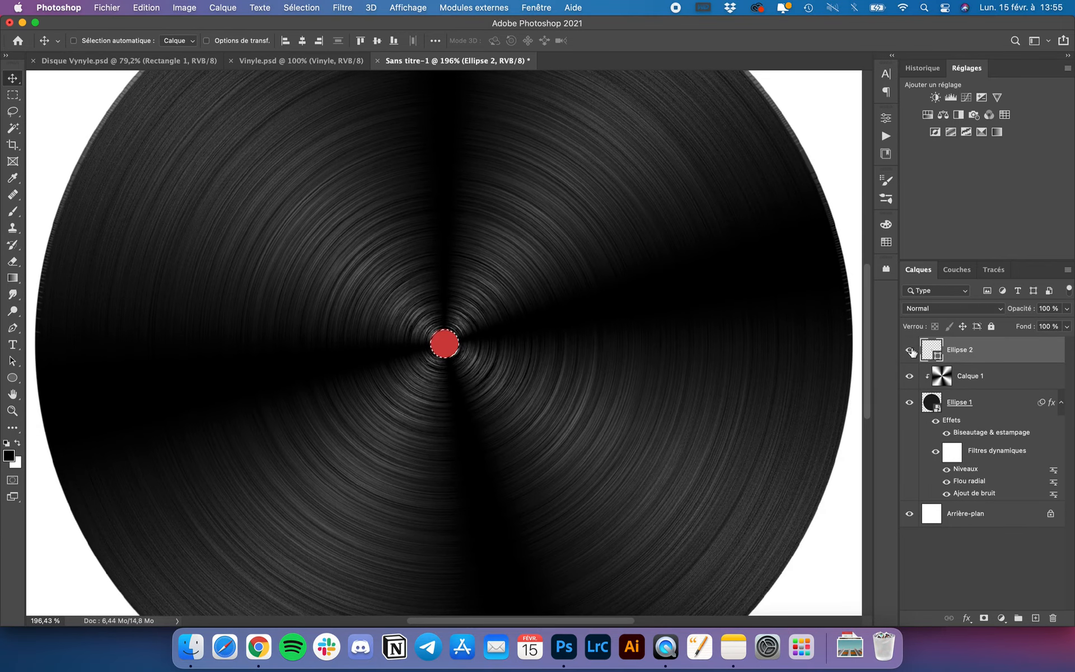
pyautogui.click(910, 350)
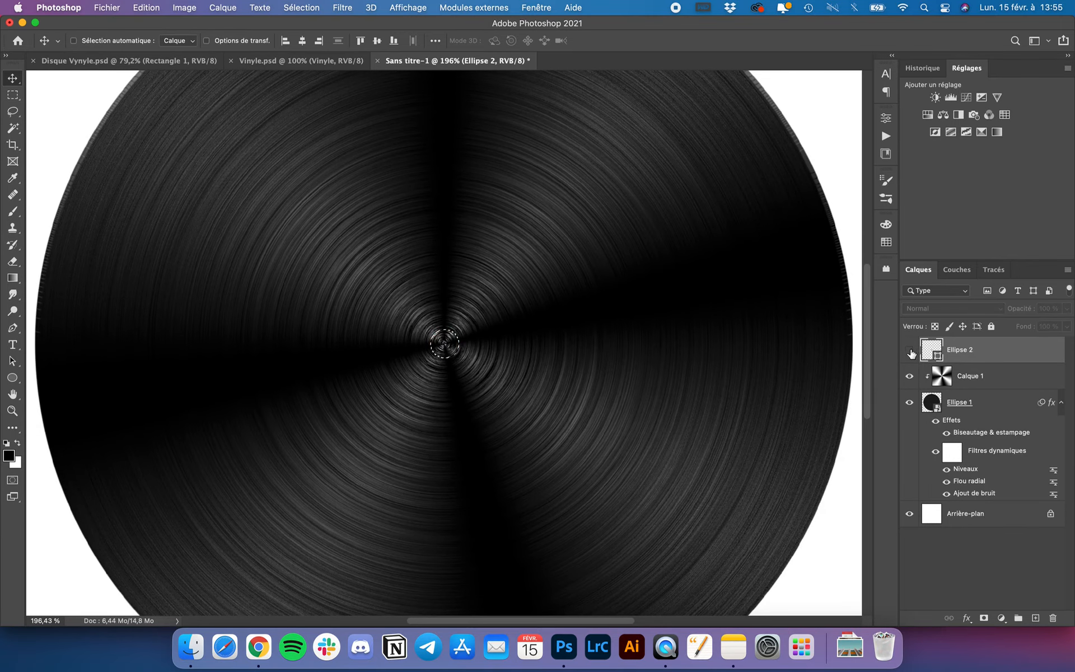
# Step: Add a layer mask to Ellipse 1 from the selection and invert it to cut a centre hole
pyautogui.click(972, 402)
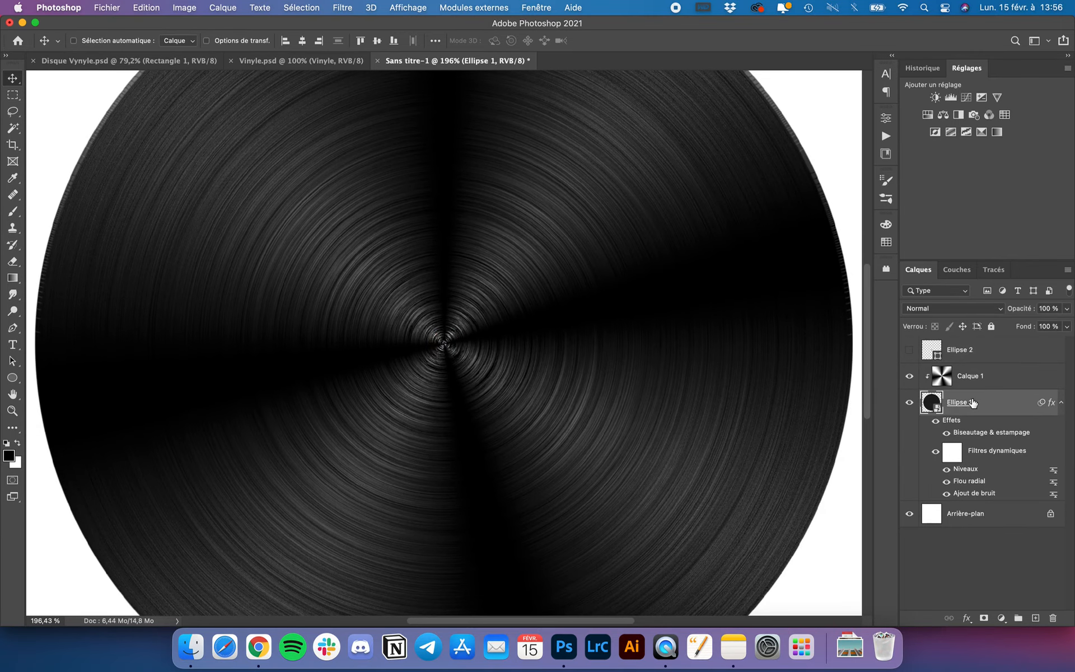
pyautogui.click(984, 620)
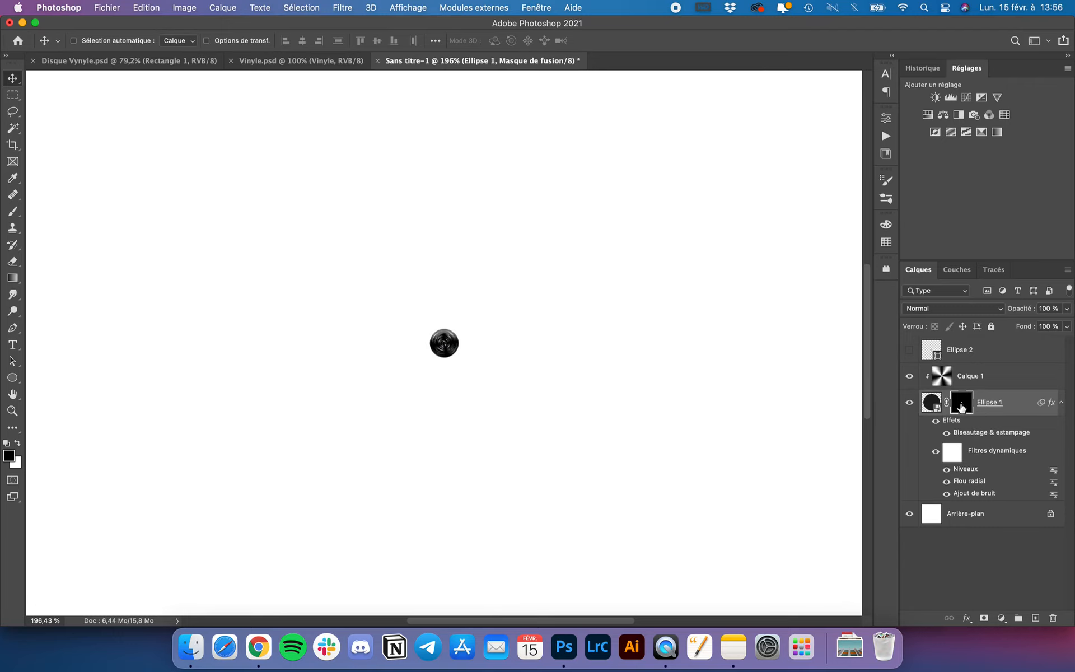
pyautogui.press('super')
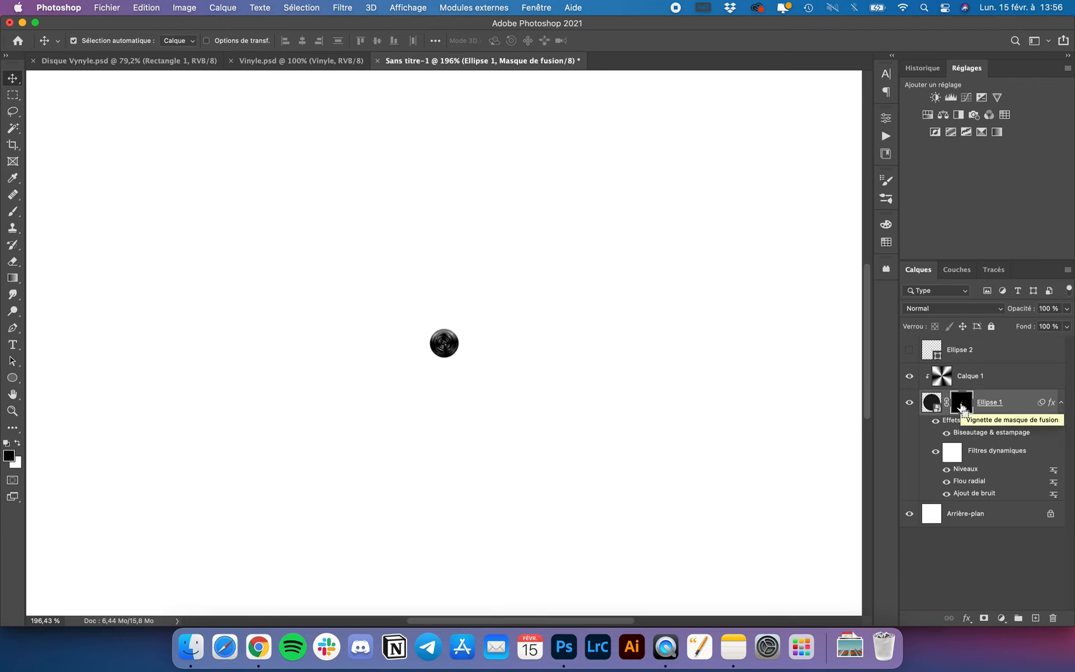
pyautogui.press('super+i')
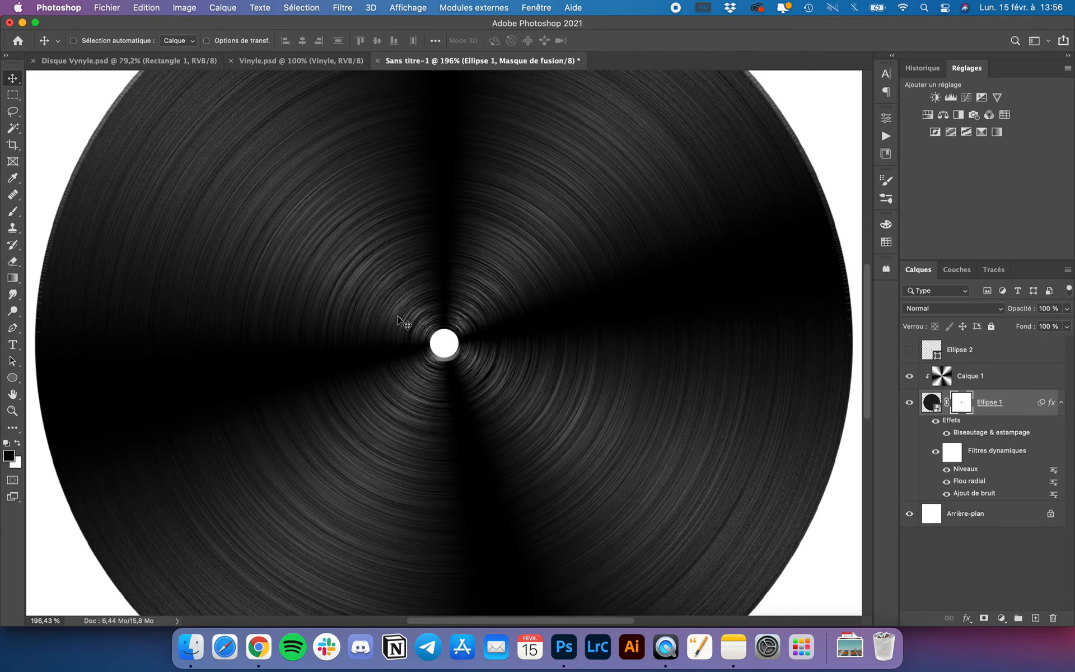
# Step: Compare the disc's centre hole with the Ellipse 2 layer shown and hidden
pyautogui.click(908, 350)
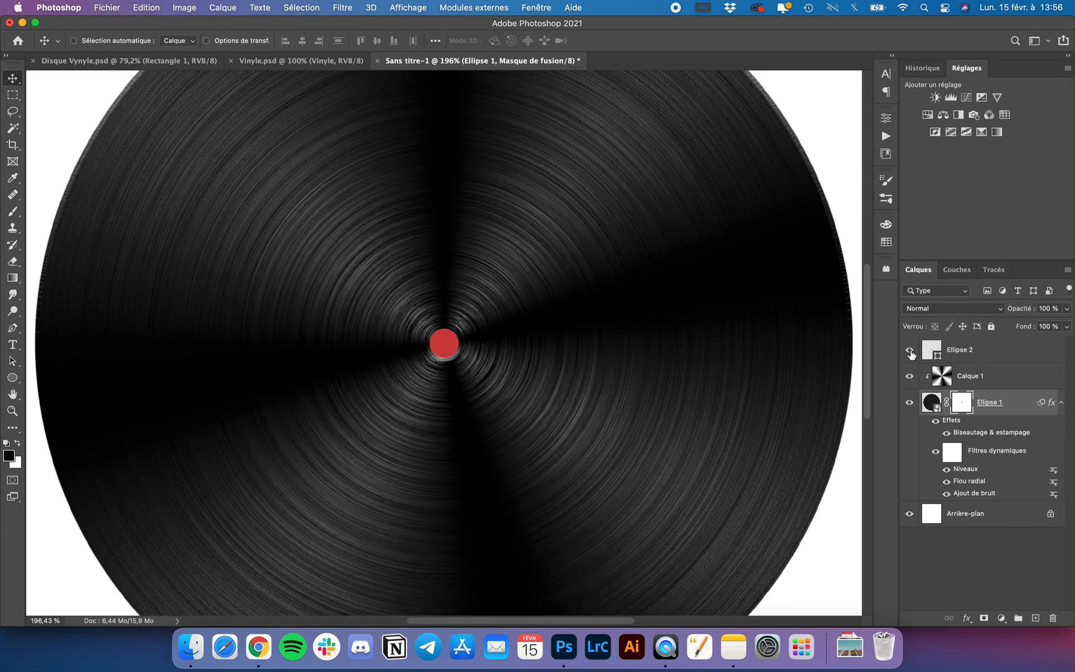
pyautogui.click(909, 350)
pyautogui.click(986, 352)
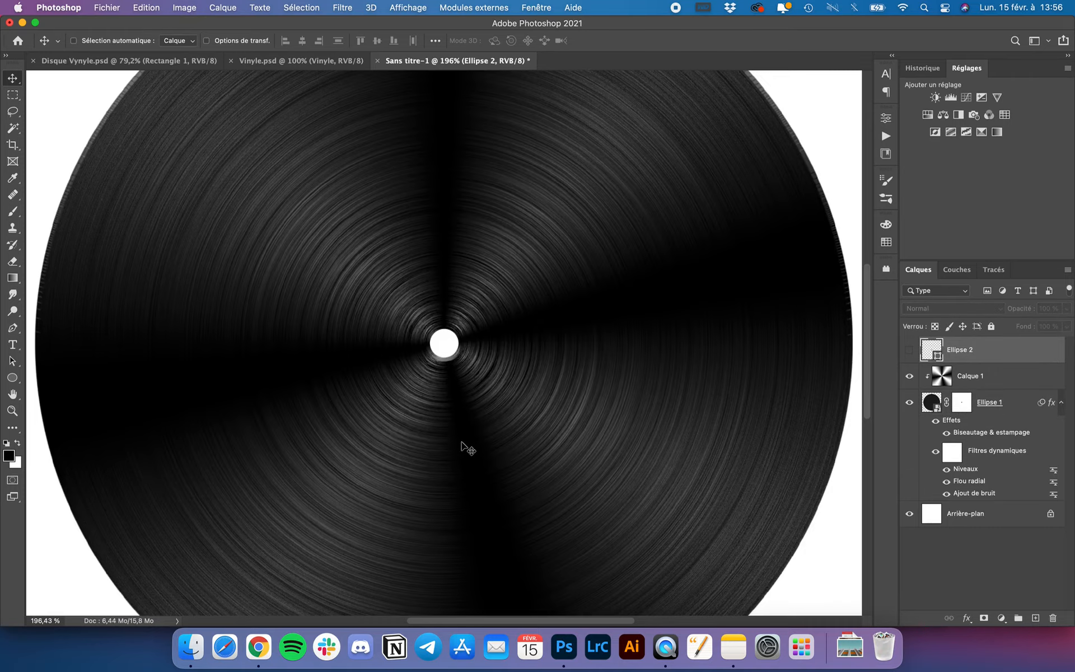
pyautogui.press('super+0')
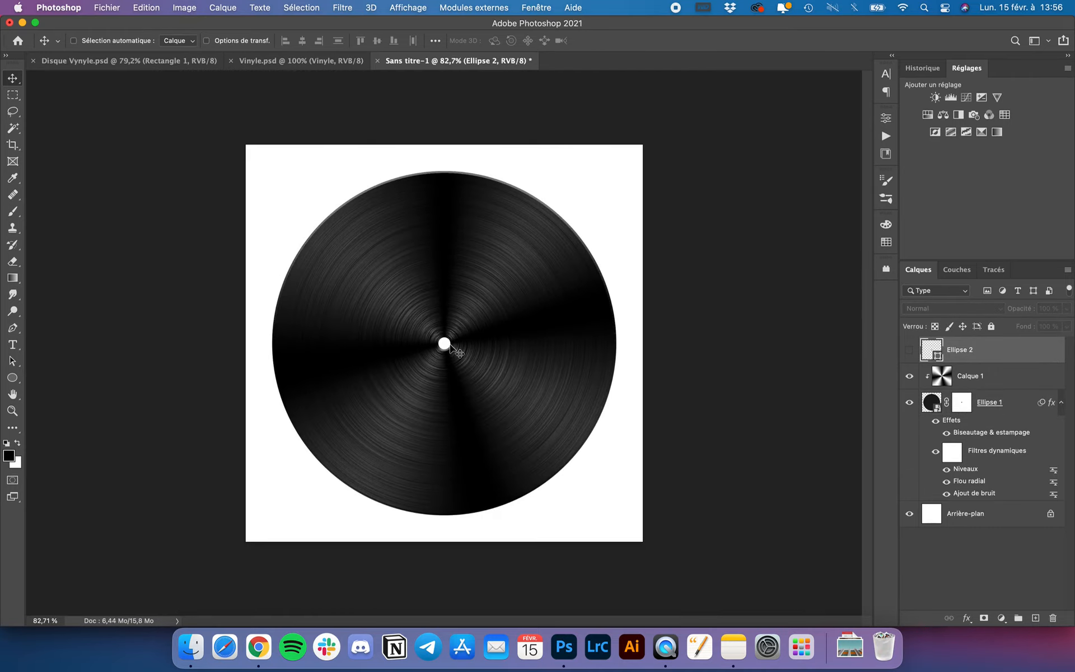
pyautogui.scroll(5, 451, 344)
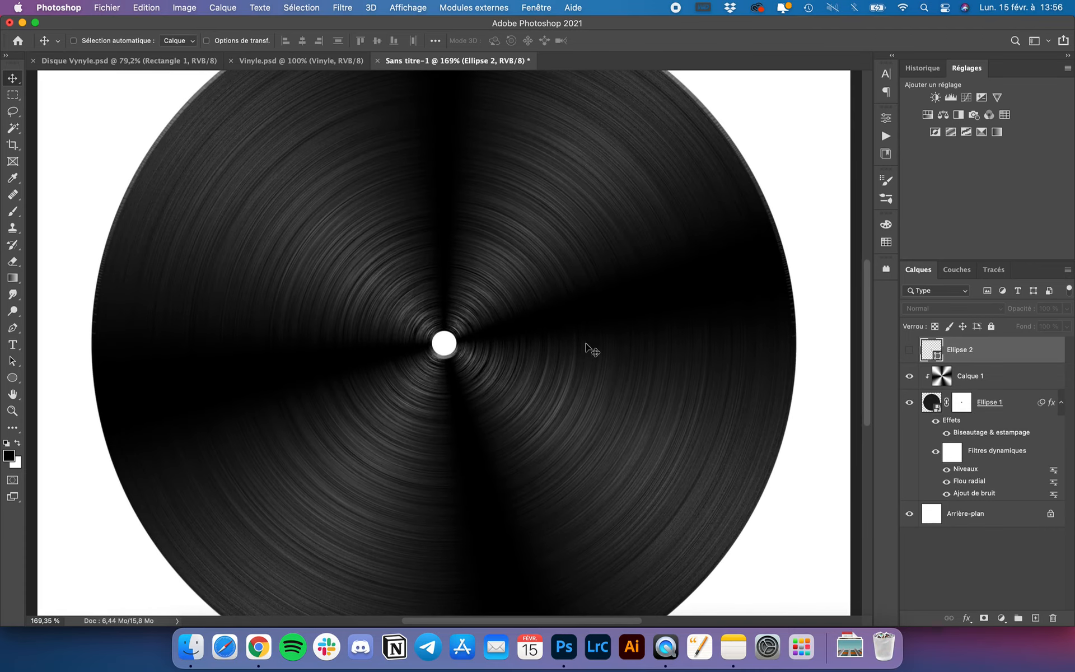
# Step: Draw a dark grey circle about 3.49 cm wide on a new shape layer above Calque 1
pyautogui.click(983, 379)
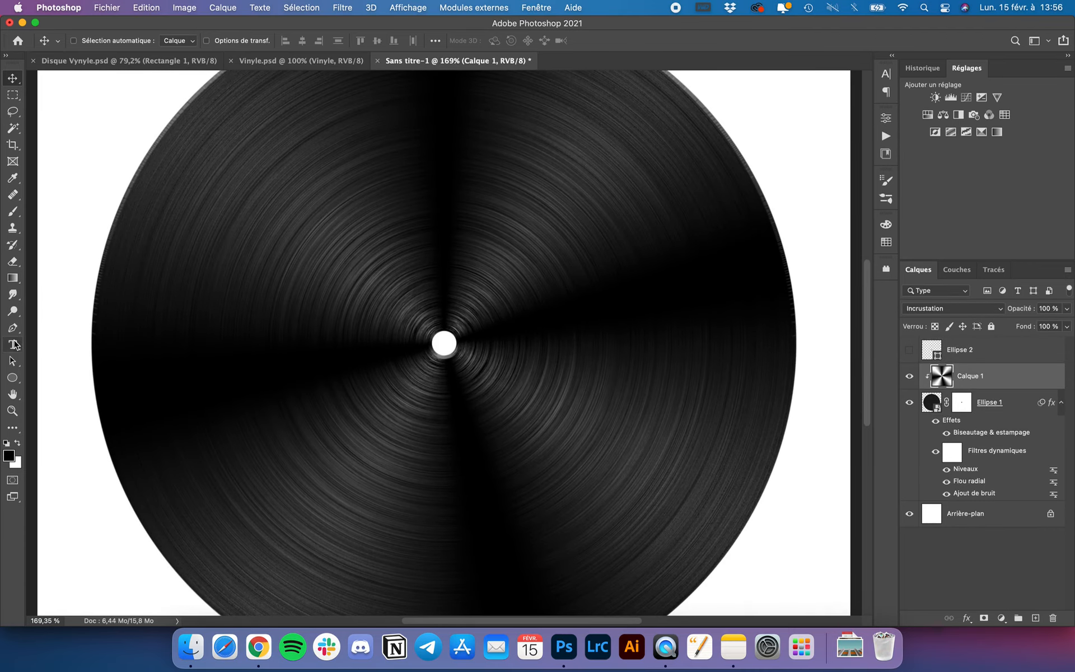
pyautogui.click(12, 377)
pyautogui.scroll(-1, 438, 333)
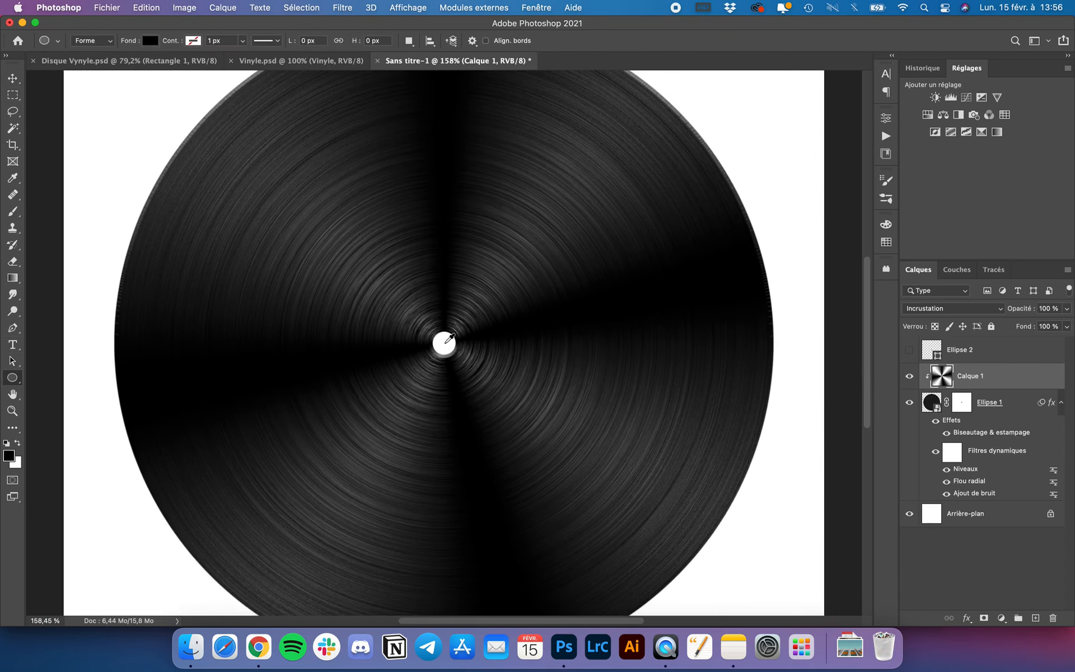
pyautogui.click(445, 343)
pyautogui.moveTo(433, 308); pyautogui.dragTo(473, 281)
pyautogui.moveTo(371, 332); pyautogui.dragTo(670, 541)
# Step: Centre the dark grey circle horizontally and vertically on the whole canvas, and deselect
pyautogui.click(13, 79)
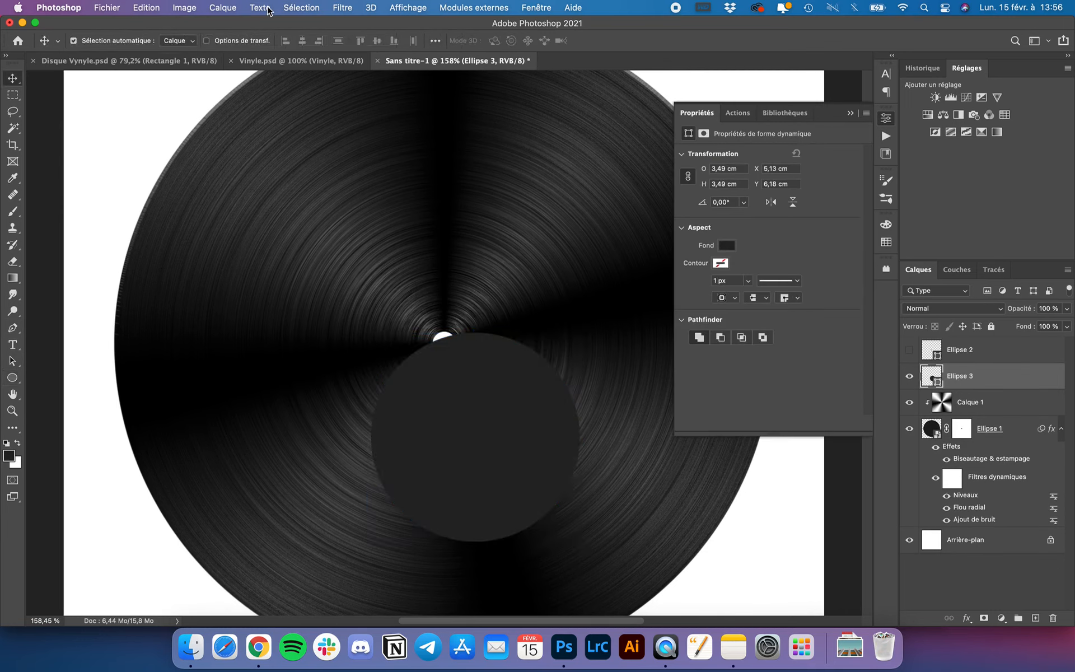
pyautogui.hotkey('ctrl', 'a')
pyautogui.click(302, 40)
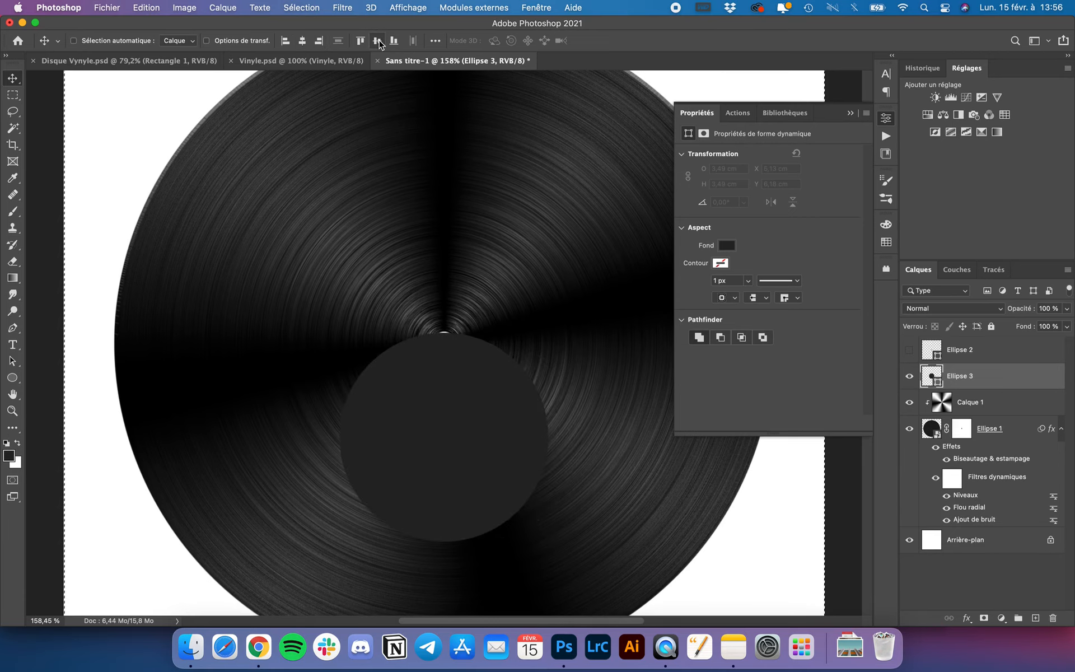
pyautogui.click(377, 40)
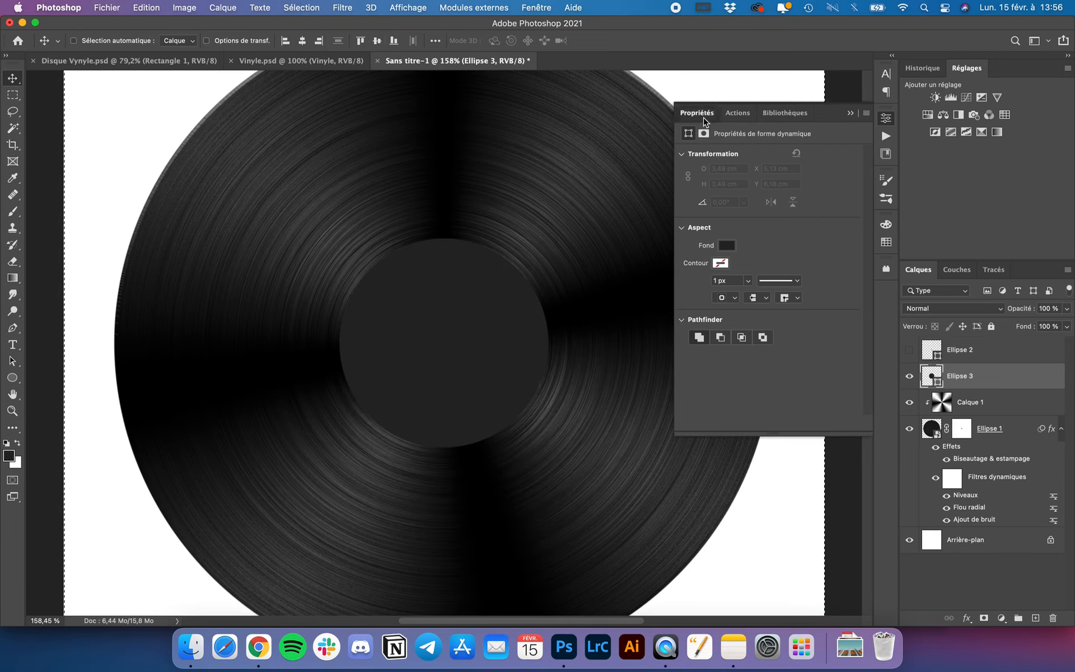
pyautogui.click(476, 255)
pyautogui.hotkey('ctrl', 'd')
# Step: Enlarge the dark grey circle to about 127.47% around its centre with Free Transform
pyautogui.hotkey('ctrl', '0')
pyautogui.hotkey('ctrl', 't')
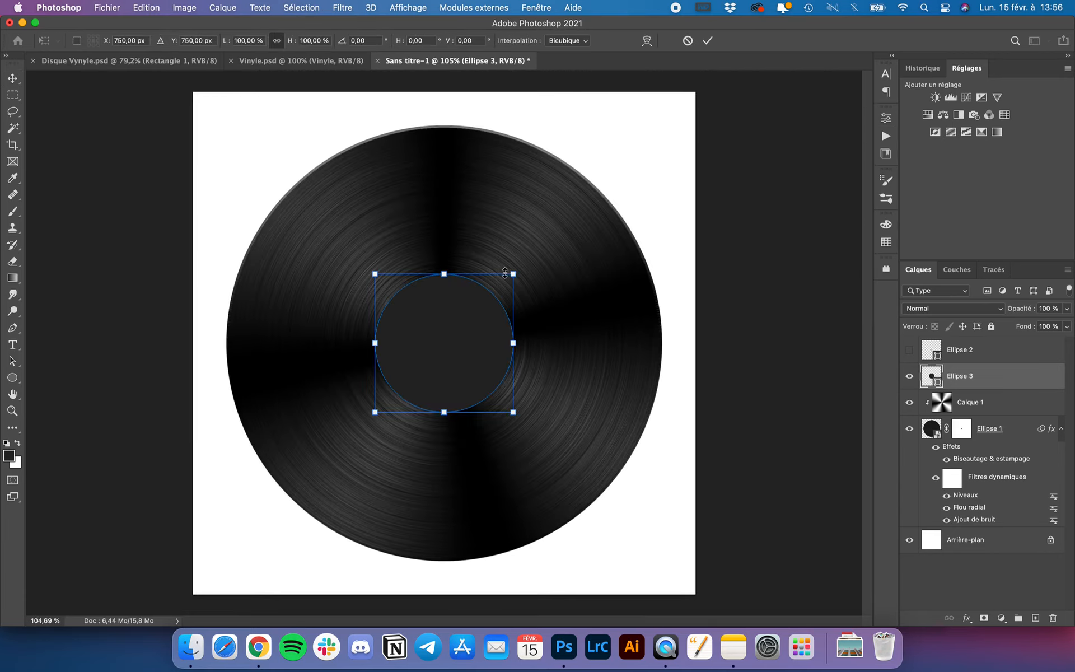
pyautogui.moveTo(514, 274); pyautogui.dragTo(541, 260)
pyautogui.moveTo(535, 220); pyautogui.dragTo(535, 258)
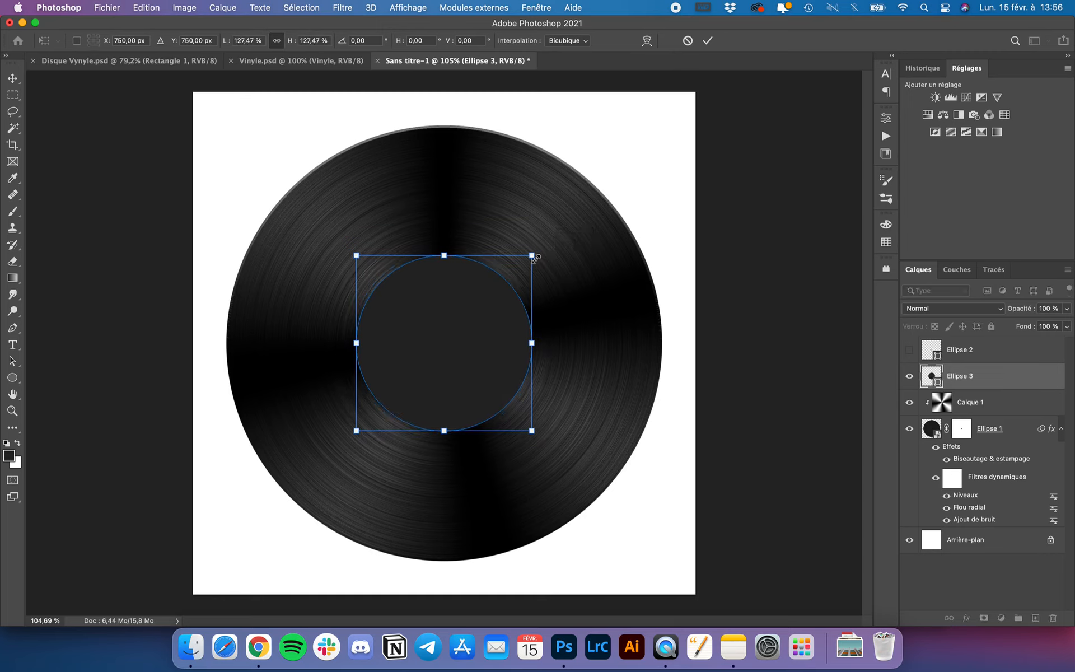
pyautogui.press('Return')
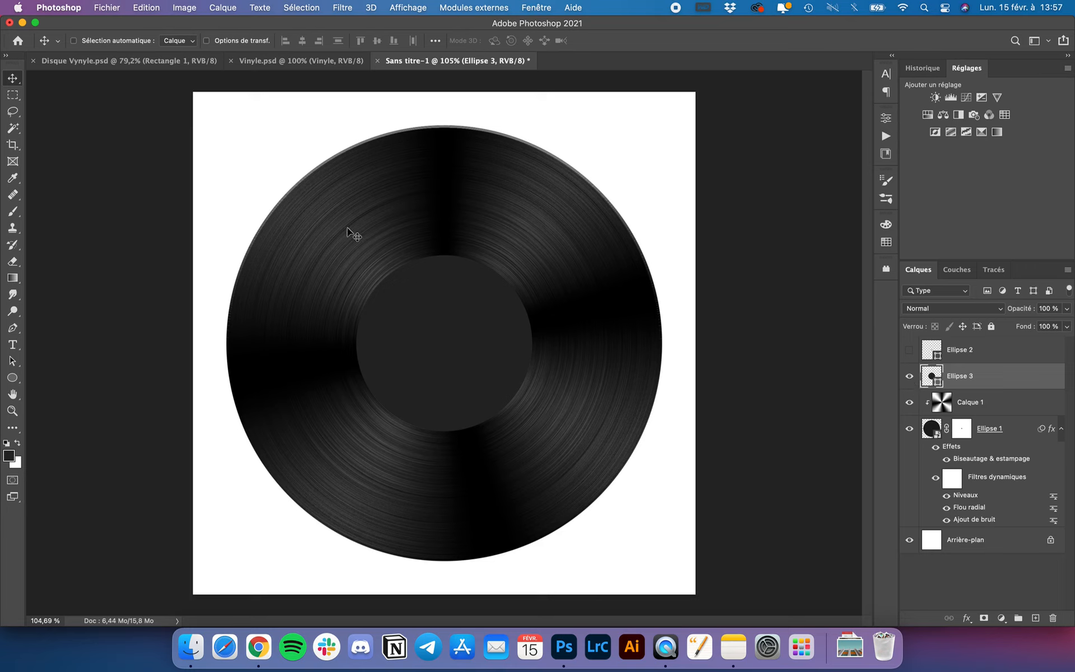
# Step: Fill the Ellipse 3 label circle with turquoise #84dbd6
pyautogui.click(12, 377)
pyautogui.click(152, 41)
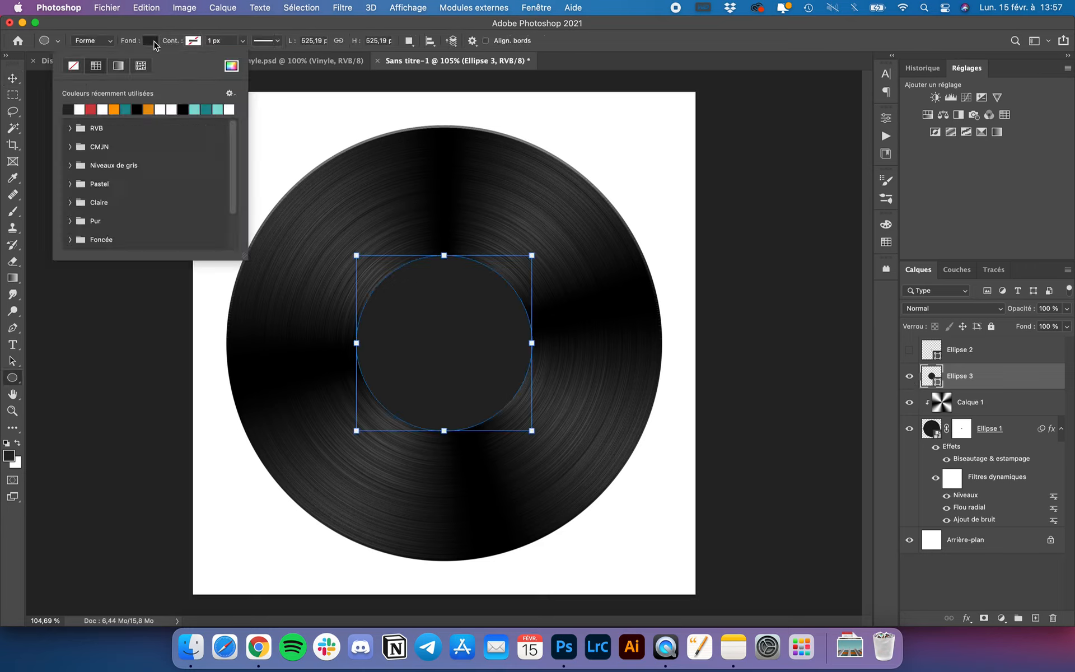
pyautogui.click(196, 110)
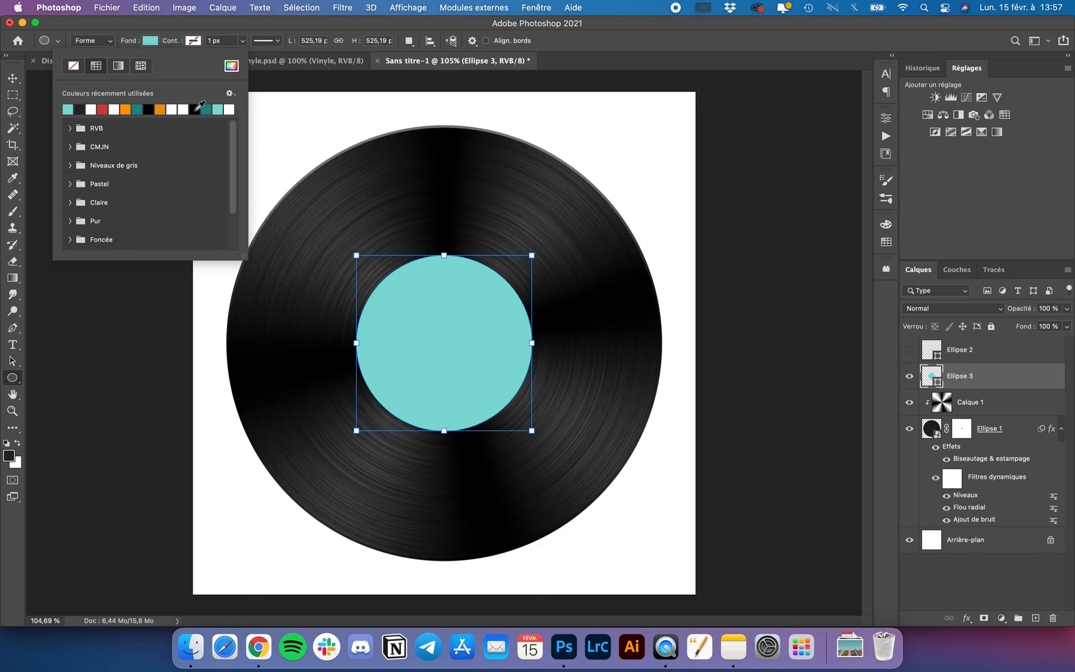
pyautogui.click(232, 66)
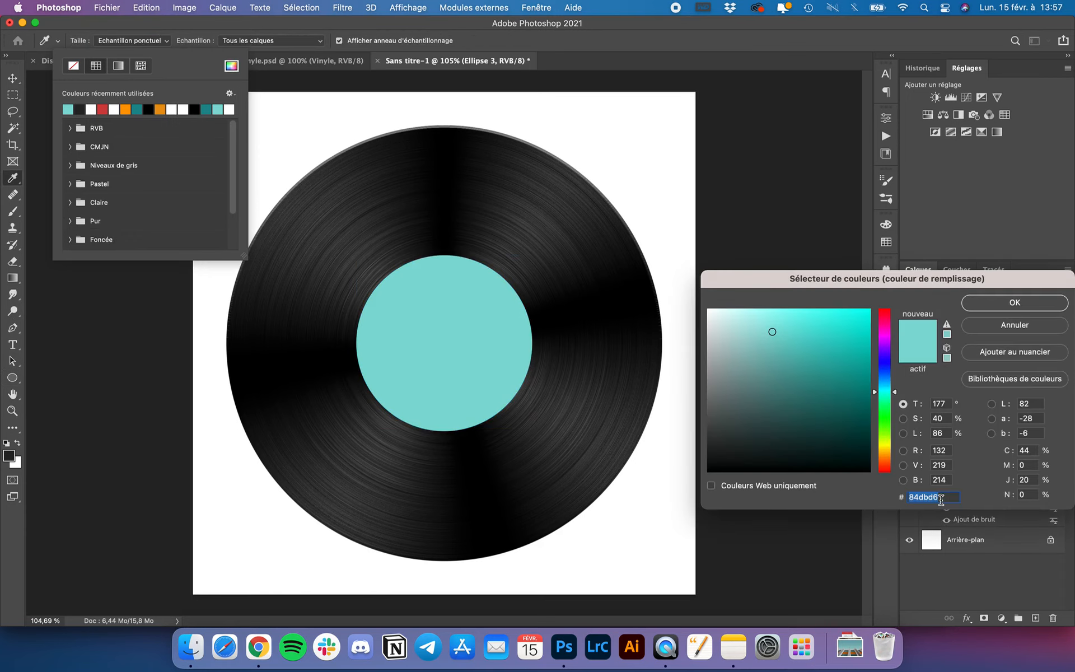
pyautogui.click(948, 497)
pyautogui.click(1004, 304)
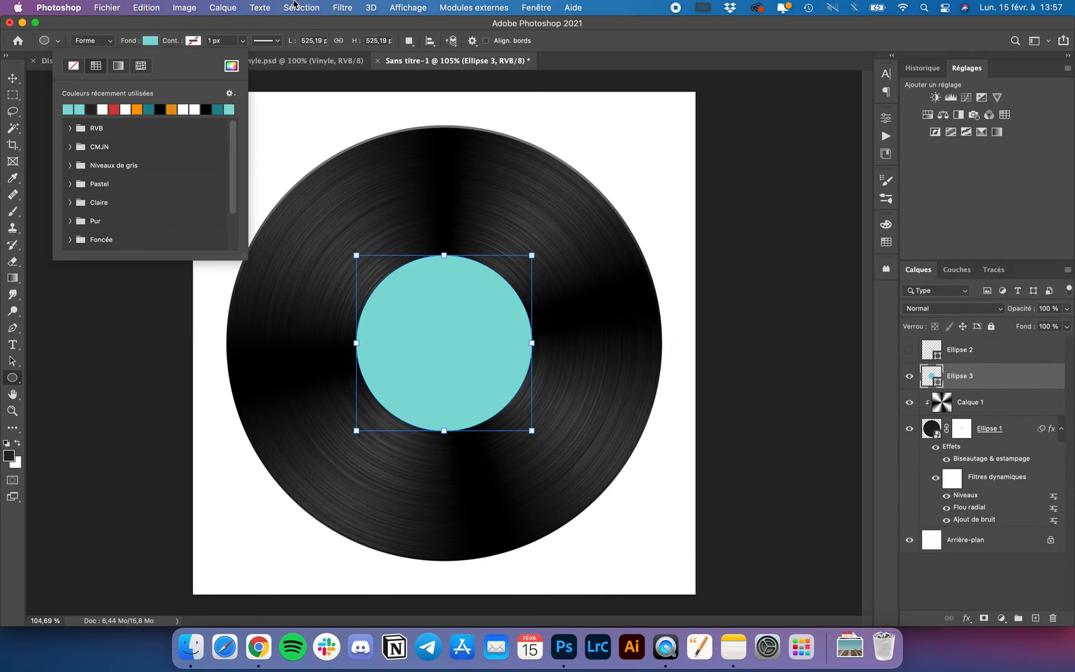
pyautogui.press('Escape')
pyautogui.click(13, 78)
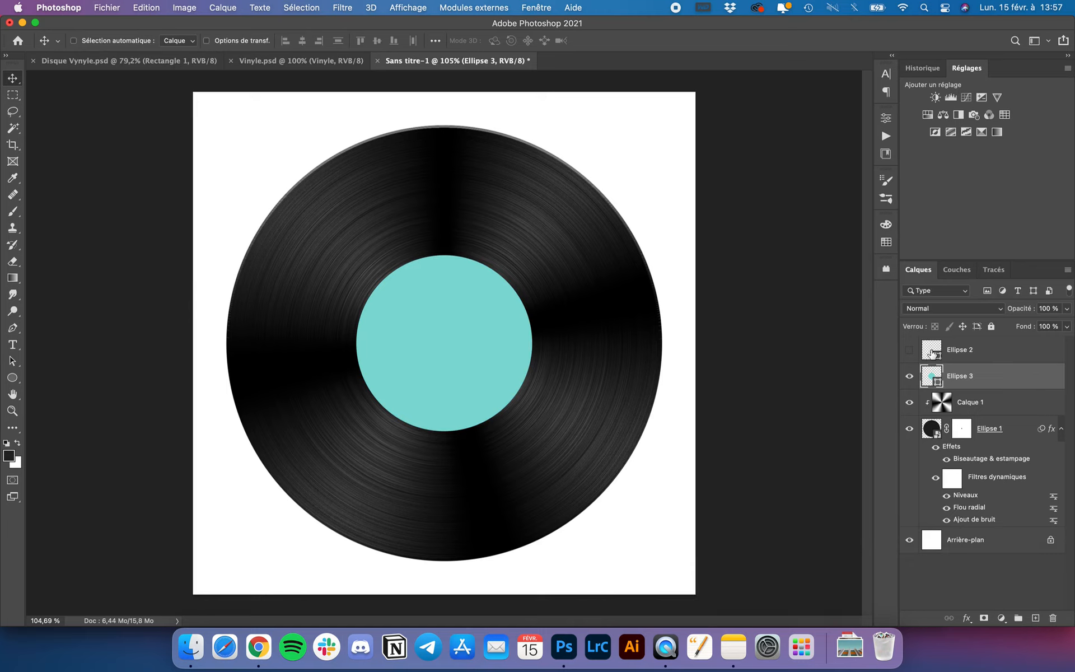
# Step: Mask a centre hole out of the turquoise label using Ellipse 2's outline as the selection and inverting the mask
pyautogui.press('super')
pyautogui.keyDown('super'); pyautogui.click(932, 353); pyautogui.keyUp('super')
pyautogui.click(984, 618)
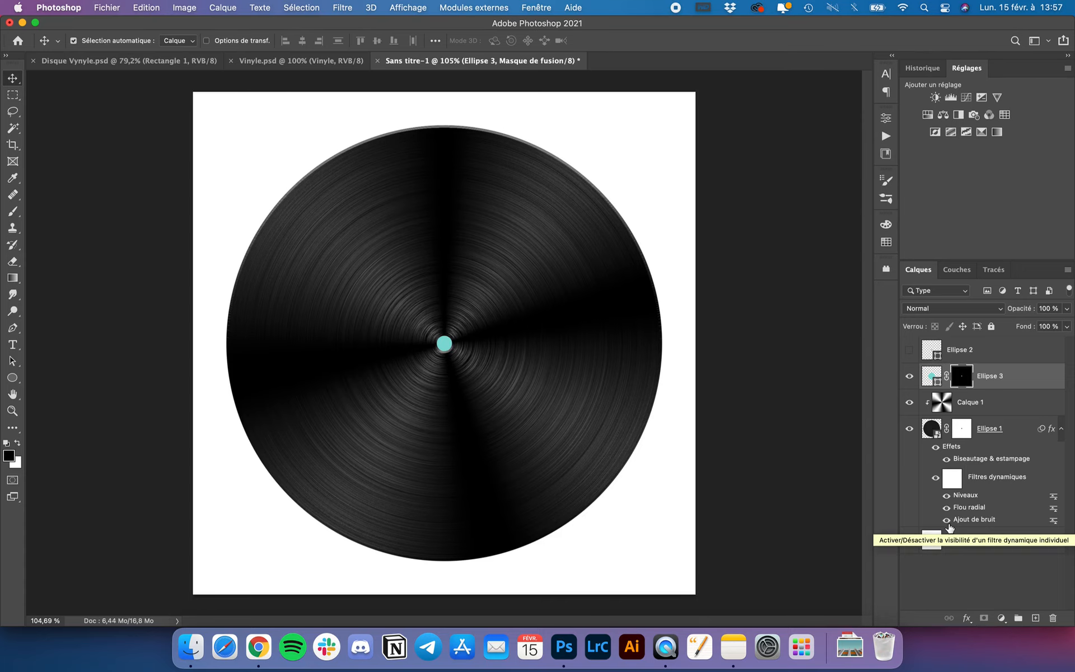
pyautogui.press('super+i')
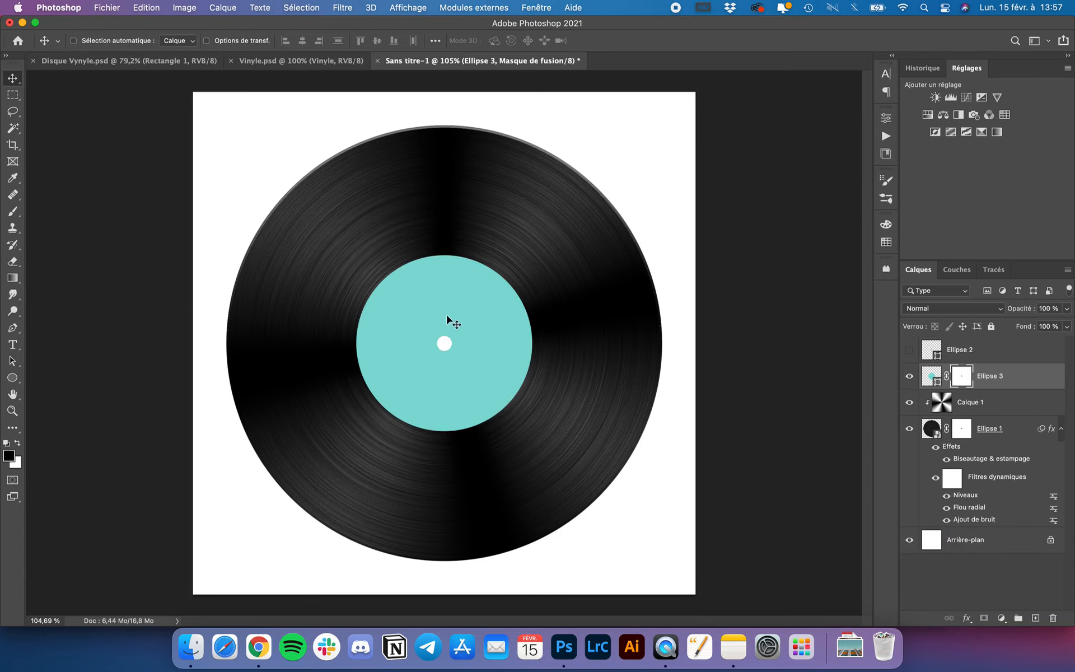
# Step: Show the Ellipse 2 layer and enlarge its red circle to about 141.69% around its centre with Free Transform
pyautogui.scroll(5, 451, 330)
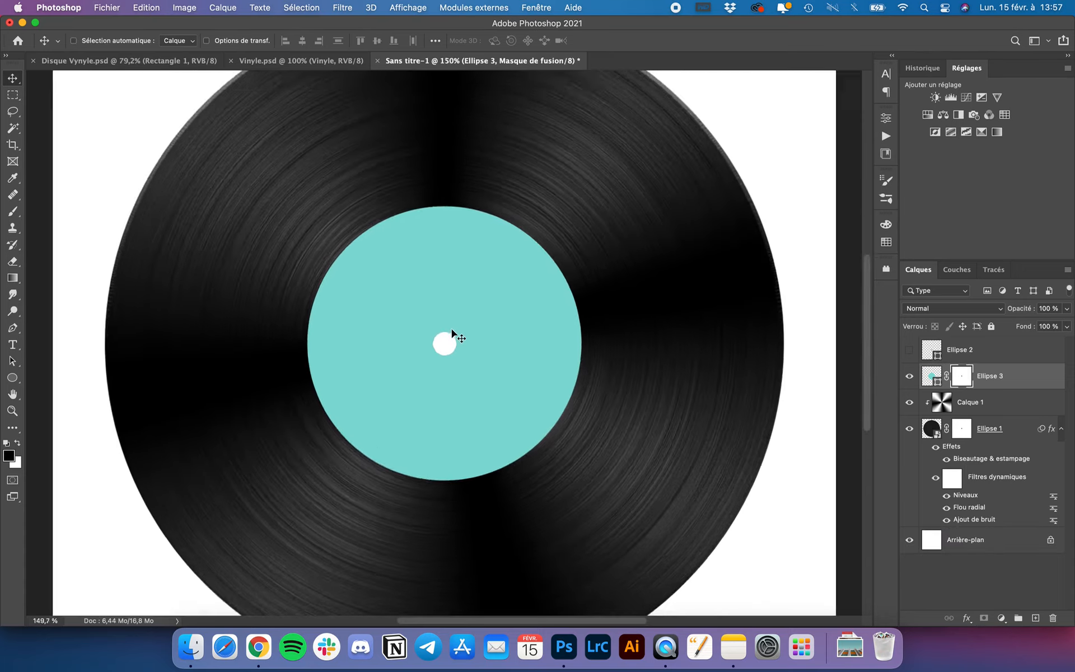
pyautogui.scroll(-3, 459, 335)
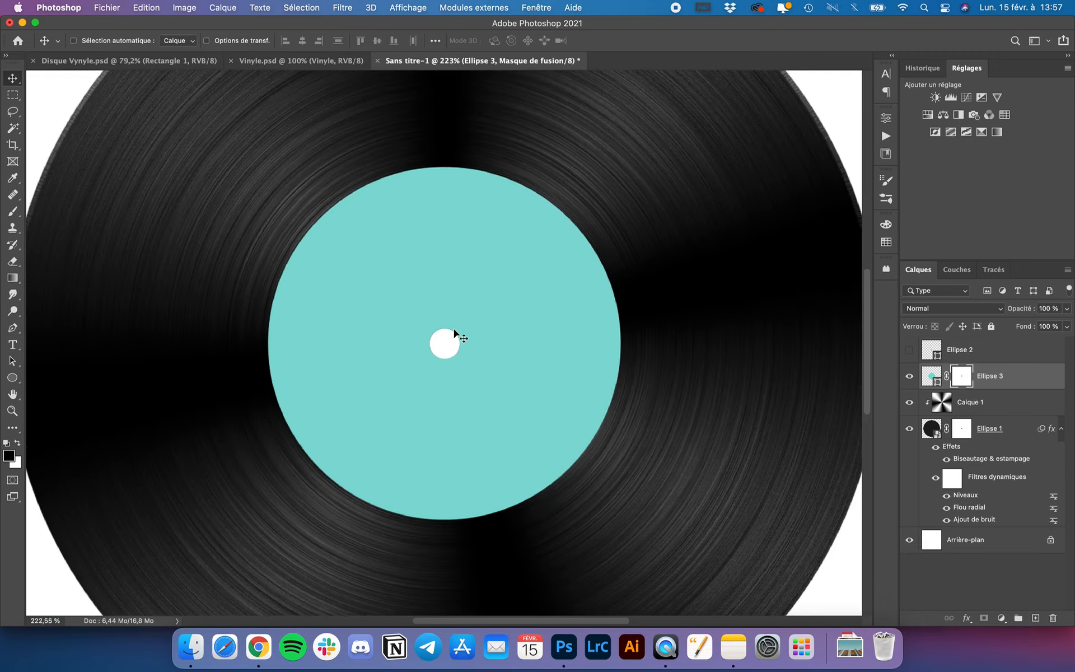
pyautogui.click(965, 355)
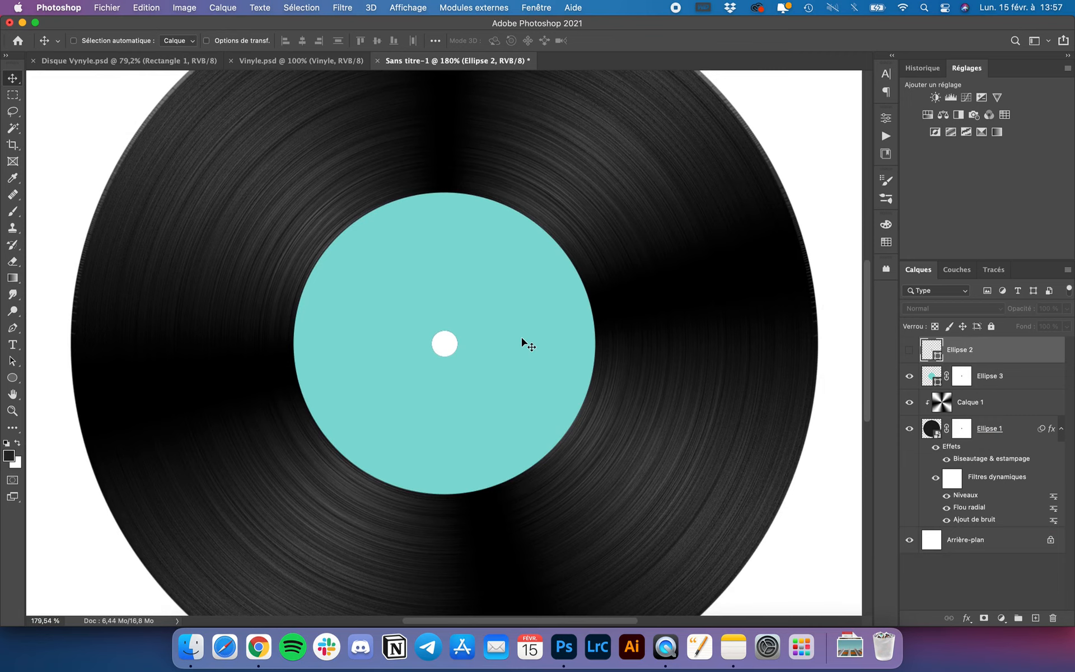
pyautogui.click(910, 352)
pyautogui.press('super+t')
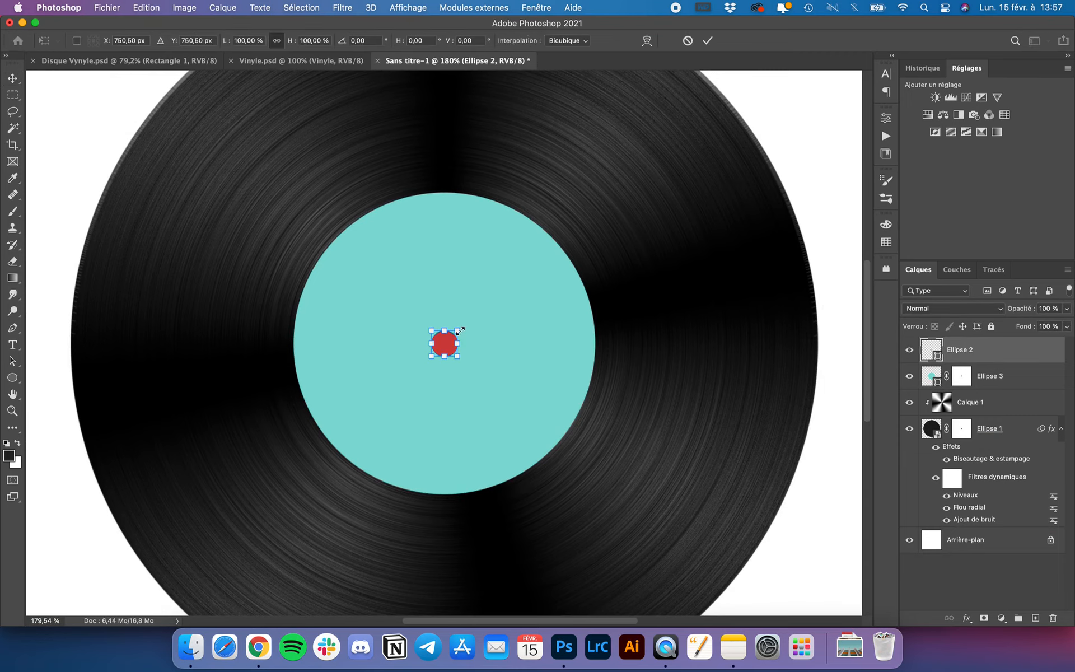
pyautogui.moveTo(460, 331); pyautogui.dragTo(466, 326)
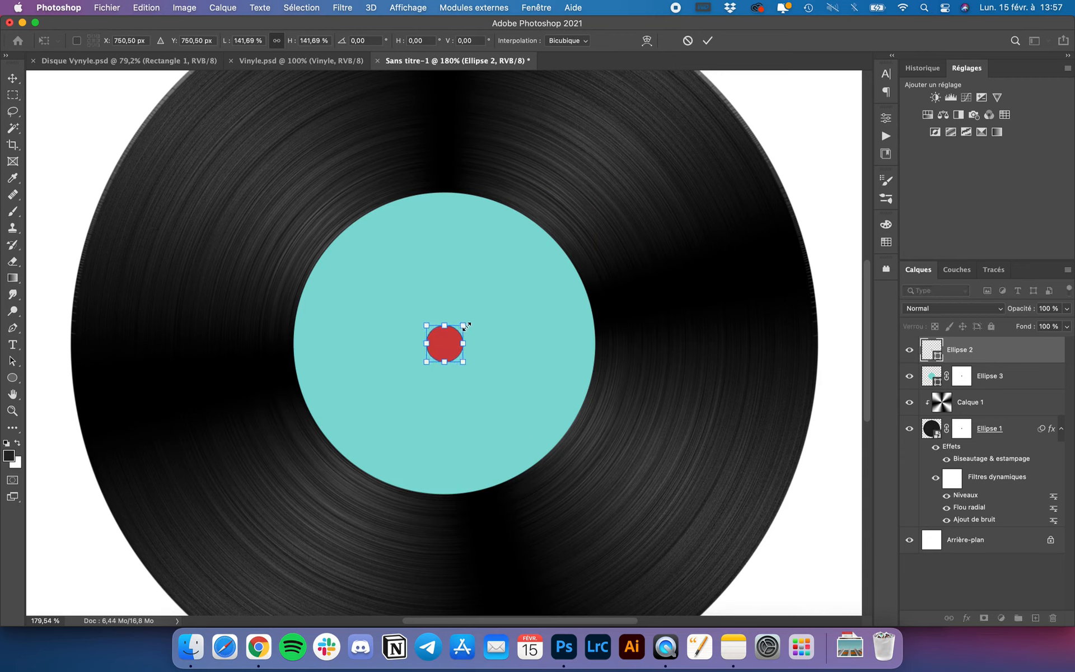
pyautogui.press('Return')
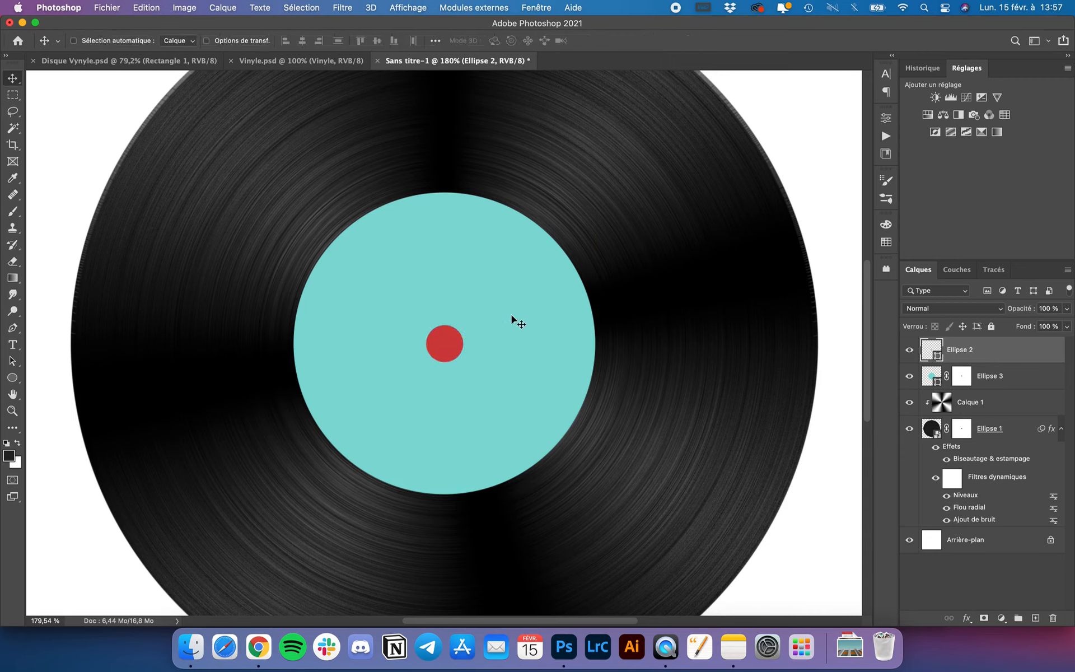
# Step: Load Ellipse 2's outline as a selection, hide that layer, and brush black inside it on Ellipse 3's mask to widen the label hole
pyautogui.keyDown('super'); pyautogui.click(930, 352); pyautogui.keyUp('super')
pyautogui.click(910, 352)
pyautogui.click(965, 381)
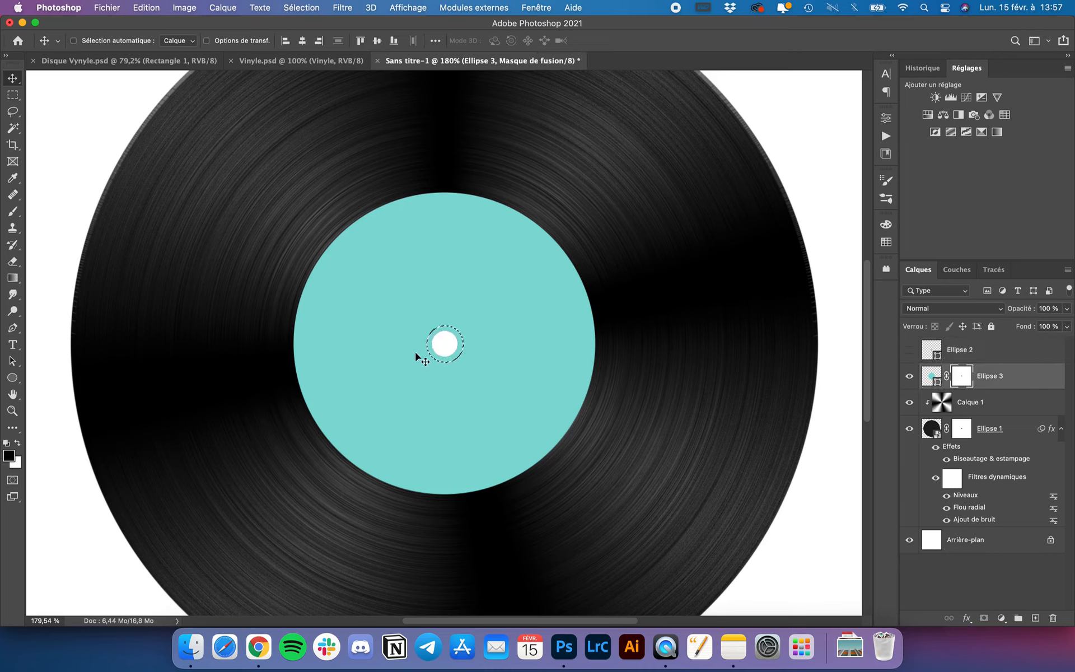
pyautogui.press('b')
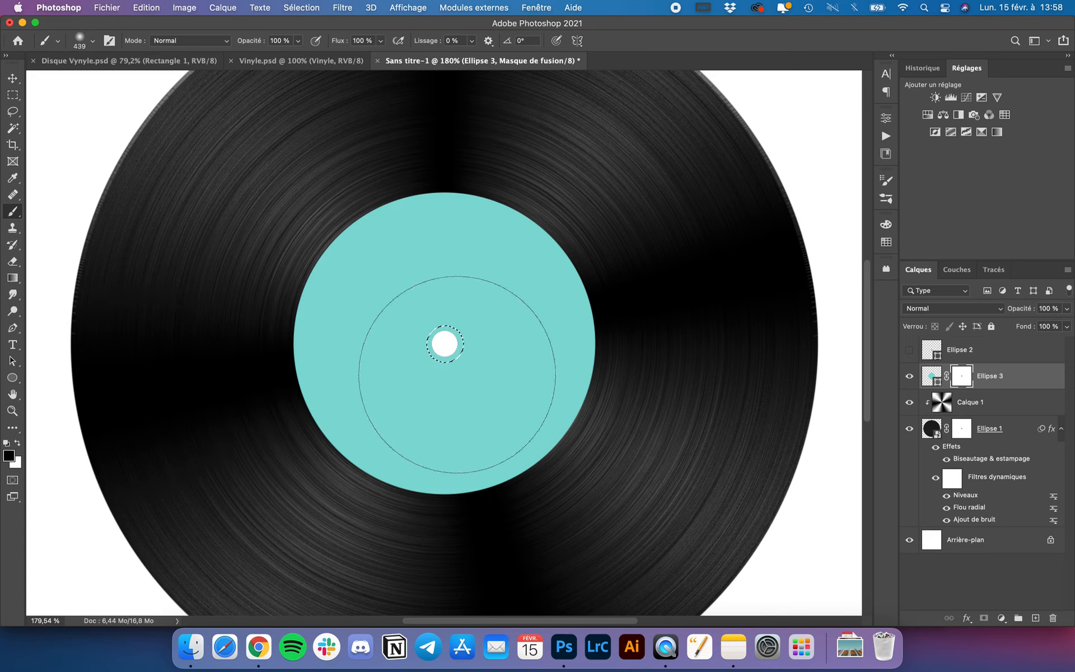
pyautogui.moveTo(445, 344)
pyautogui.mouseDown()
pyautogui.moveTo(409, 315)
pyautogui.moveTo(444, 344)
pyautogui.mouseUp()
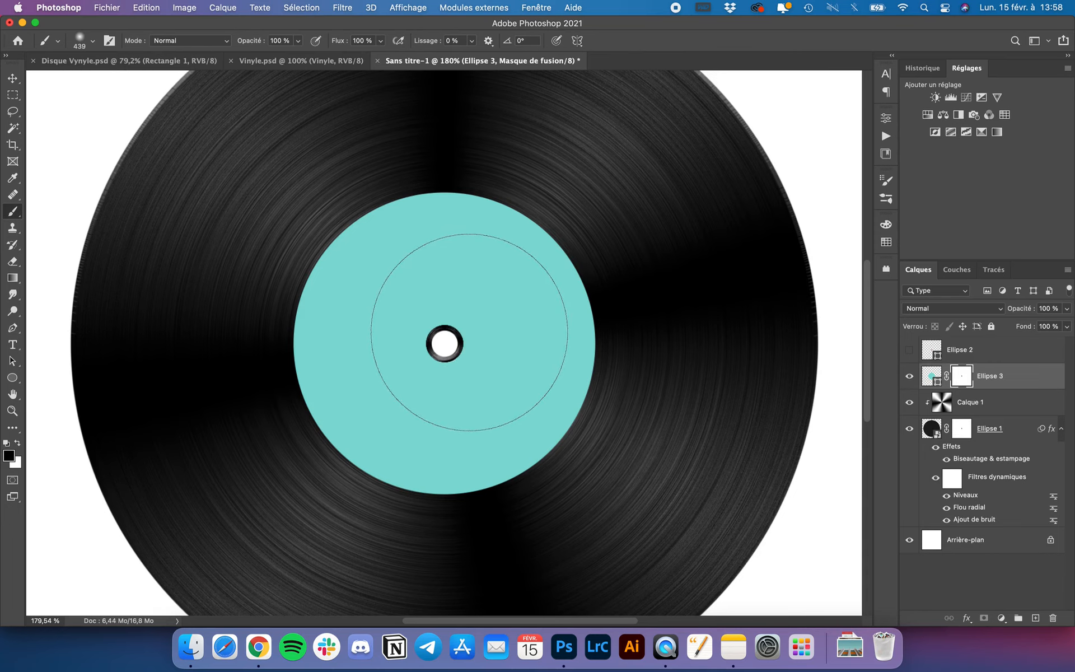
pyautogui.press('super+0')
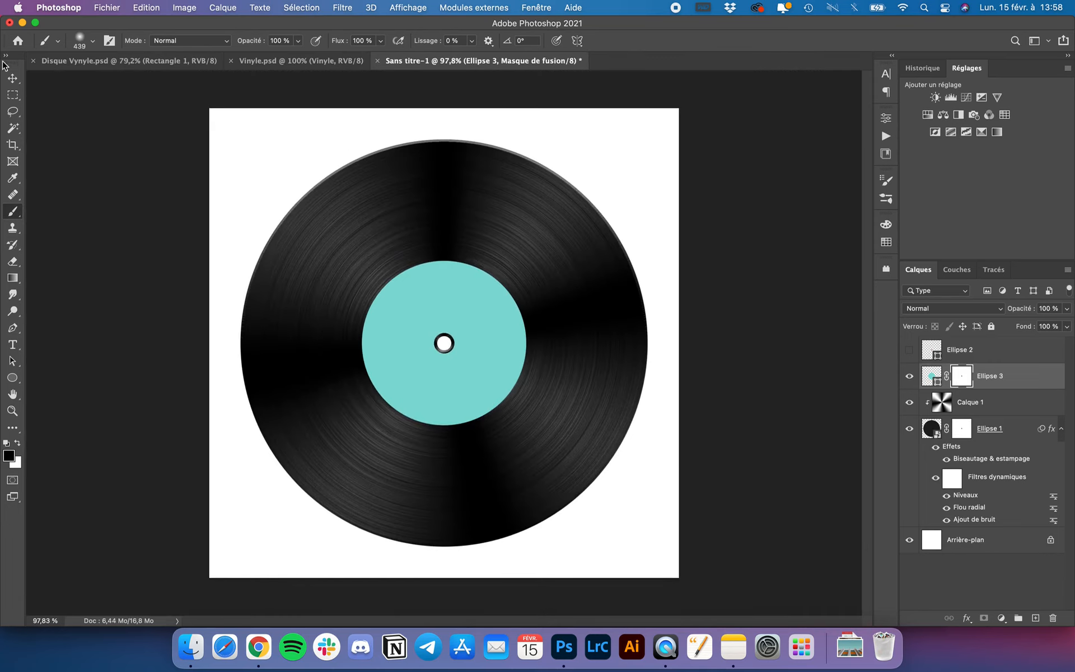
pyautogui.click(13, 77)
# Step: Duplicate the turquoise label layer and enlarge the lower Ellipse 3 circle to about 105.17% around its centre
pyautogui.scroll(5, 356, 309)
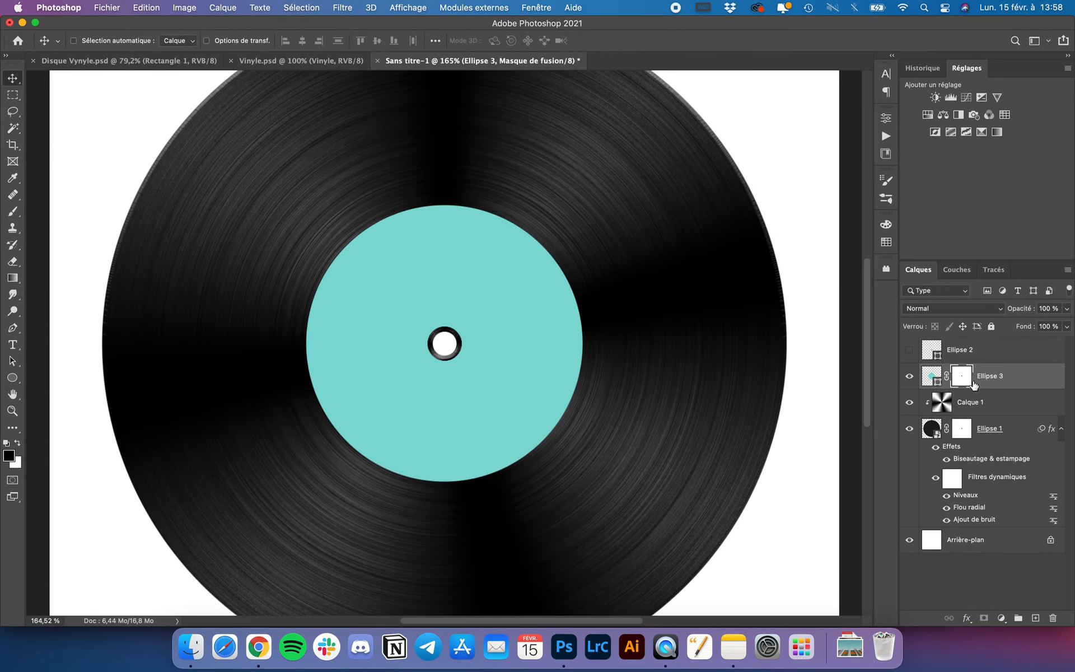
pyautogui.click(935, 380)
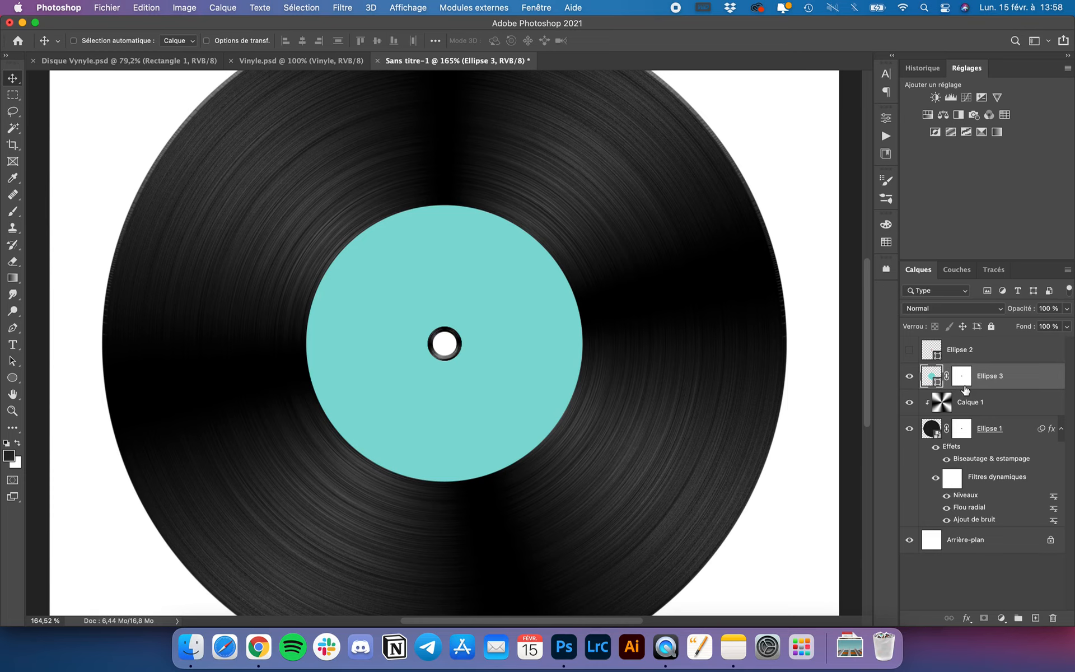
pyautogui.press('super+j')
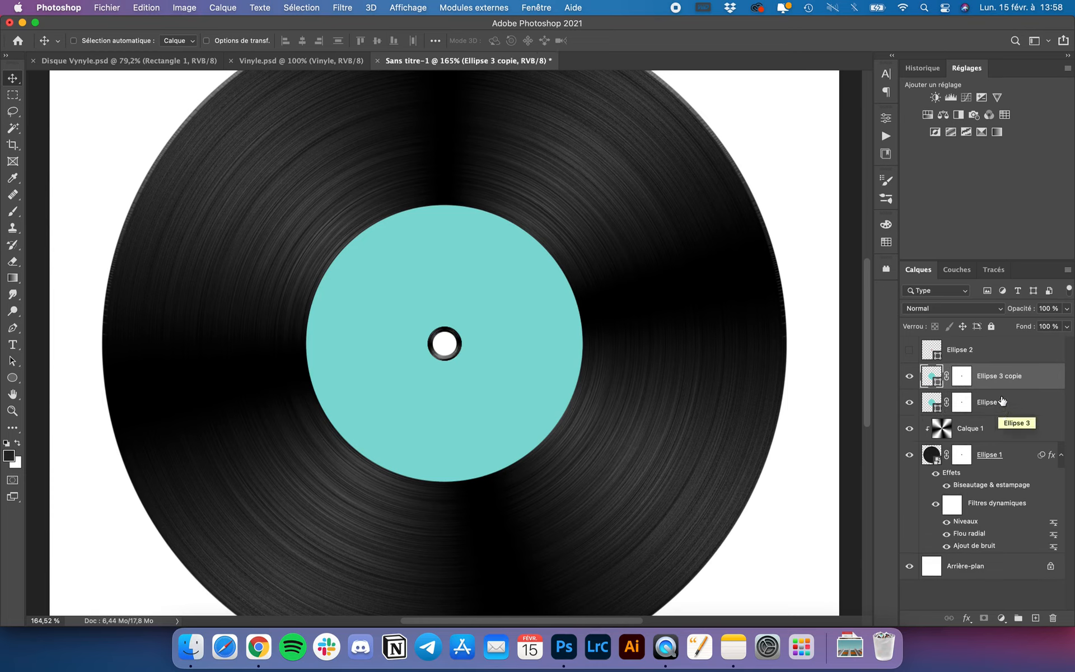
pyautogui.click(1003, 400)
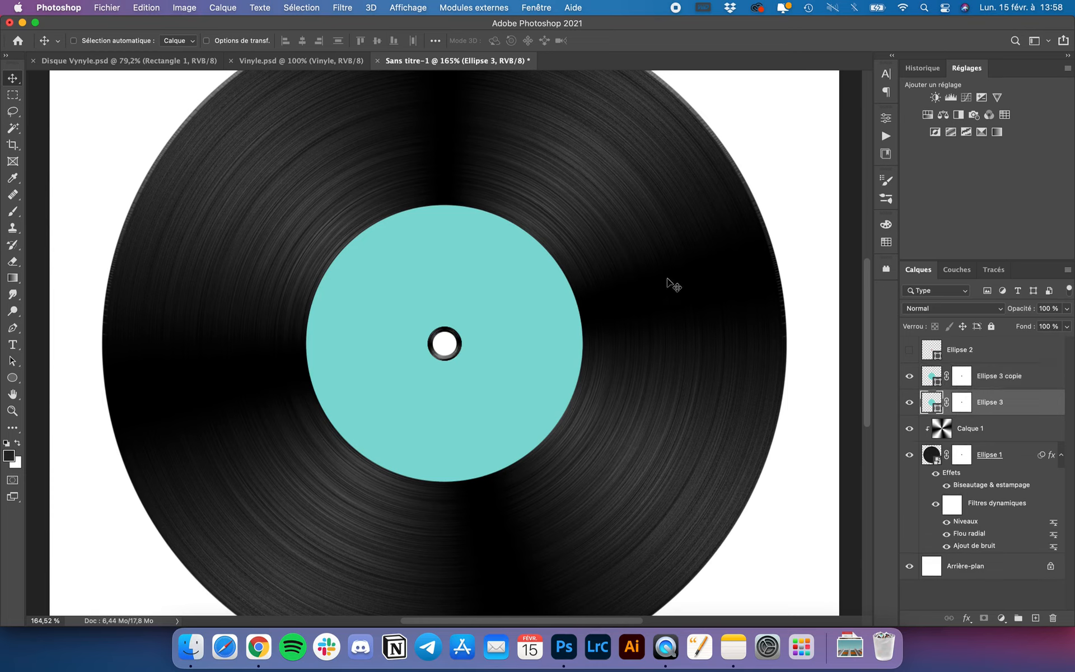
pyautogui.press('super')
pyautogui.press('super+t')
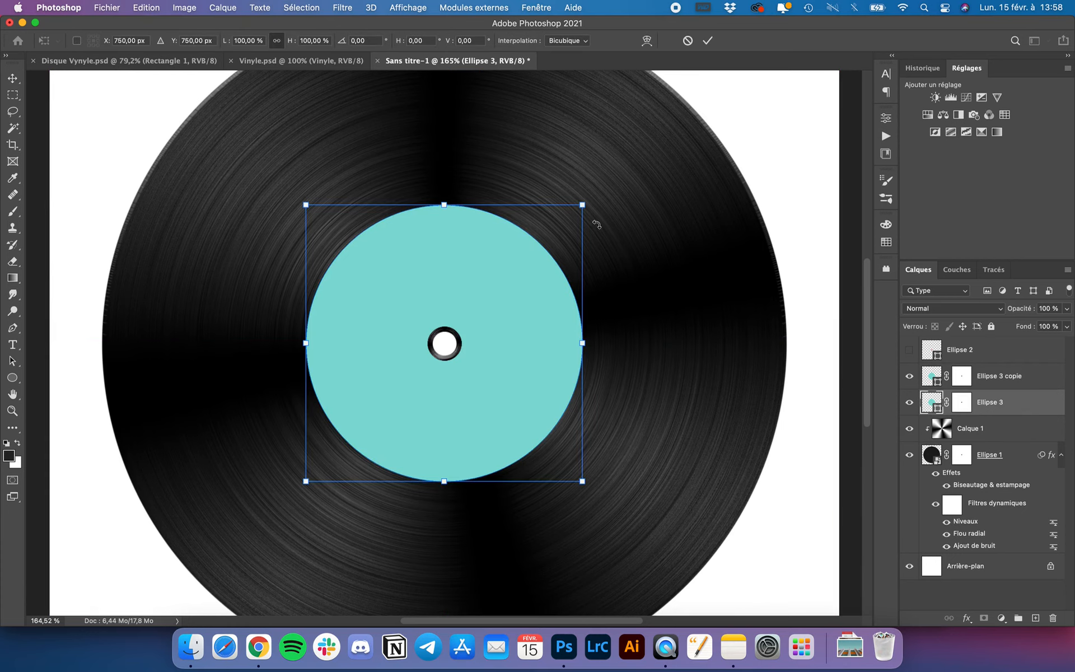
pyautogui.moveTo(583, 207); pyautogui.dragTo(590, 199)
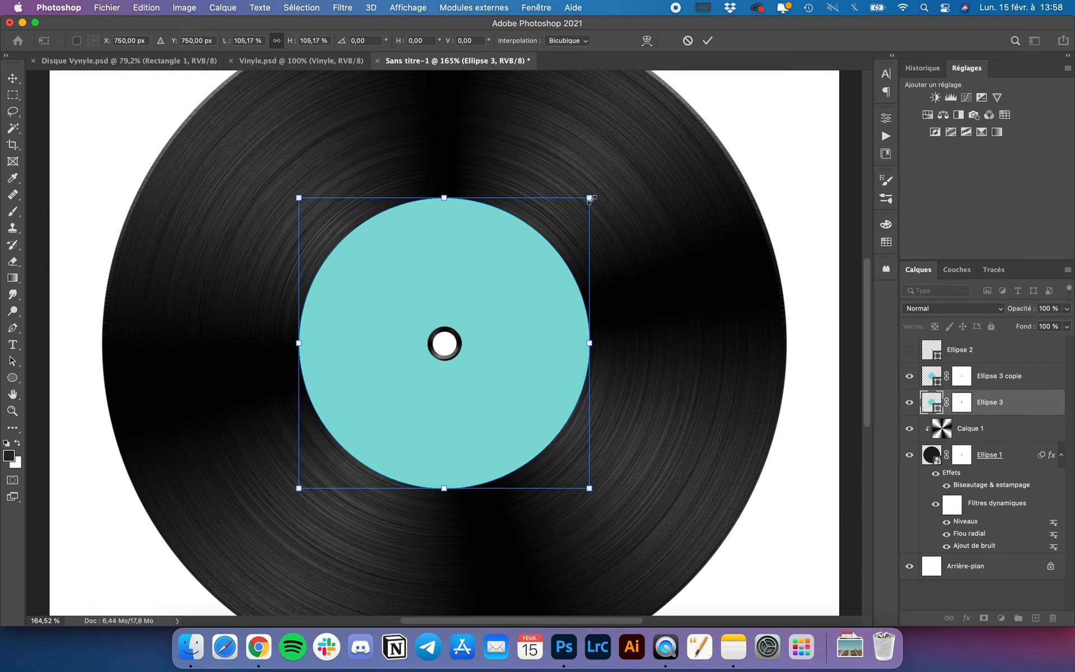
pyautogui.press('Return')
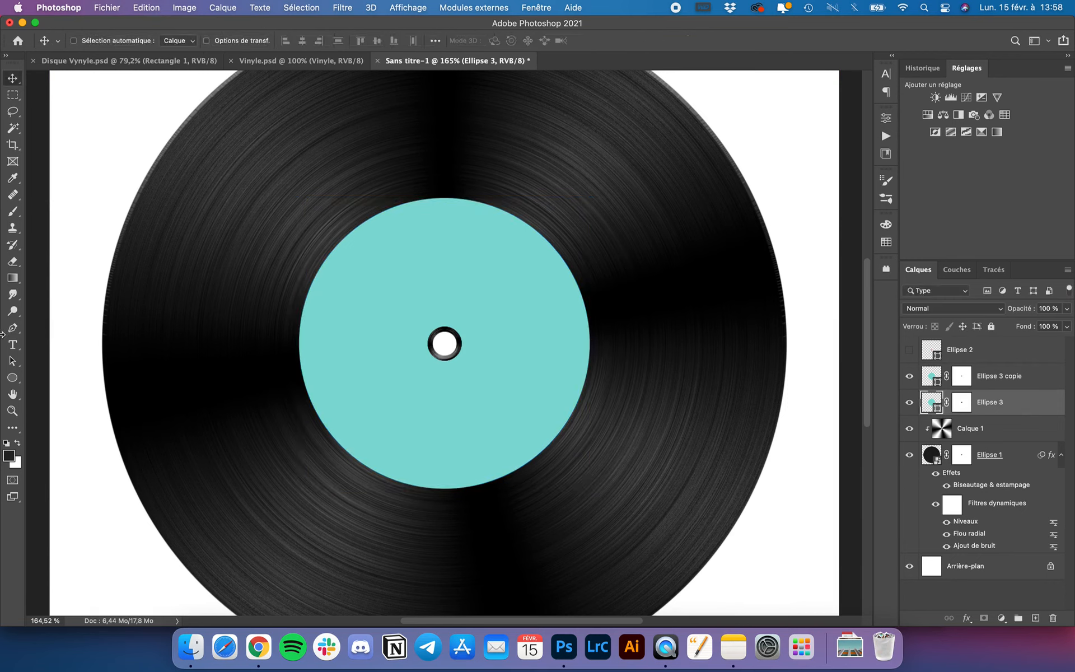
# Step: Fill the larger Ellipse 3 circle behind the label with orange #fd9b00
pyautogui.click(13, 377)
pyautogui.click(150, 41)
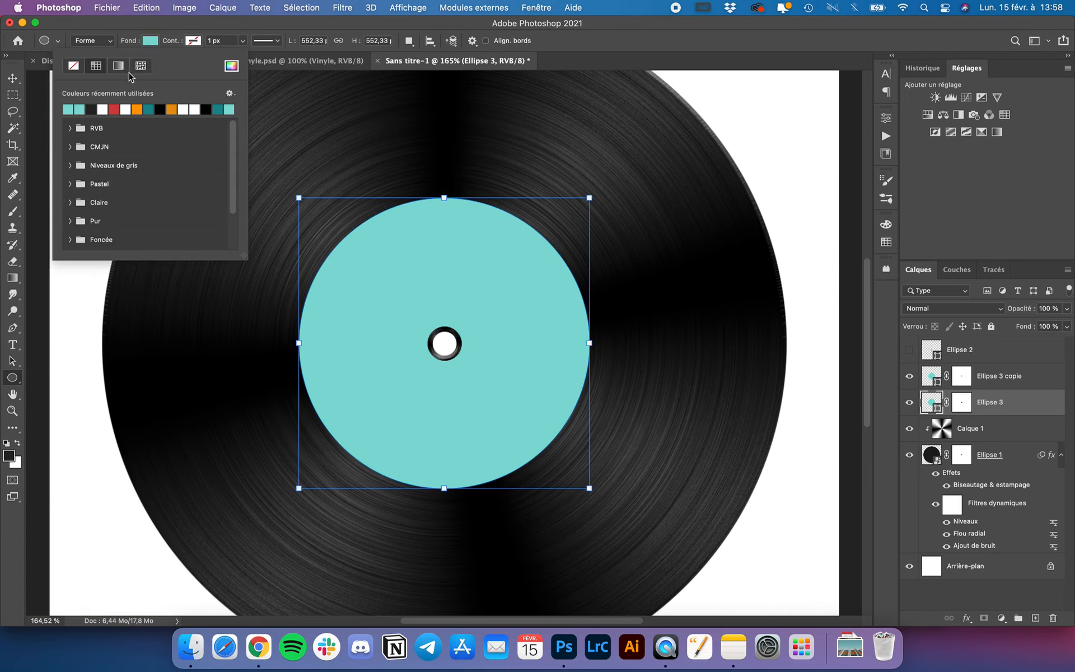
pyautogui.click(138, 107)
pyautogui.click(231, 65)
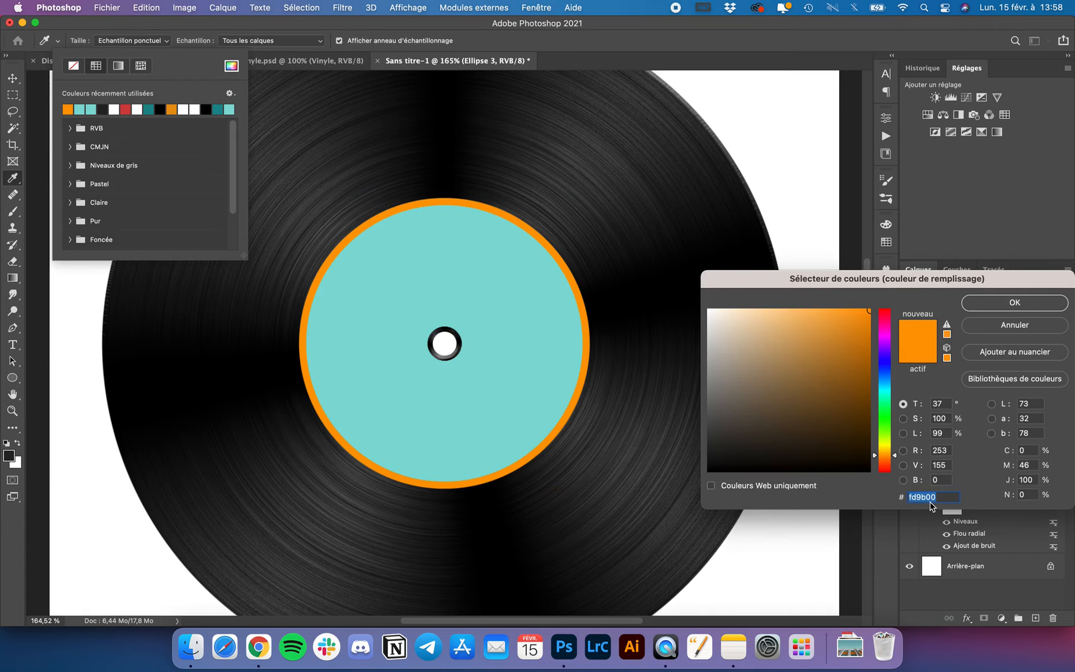
pyautogui.click(932, 500)
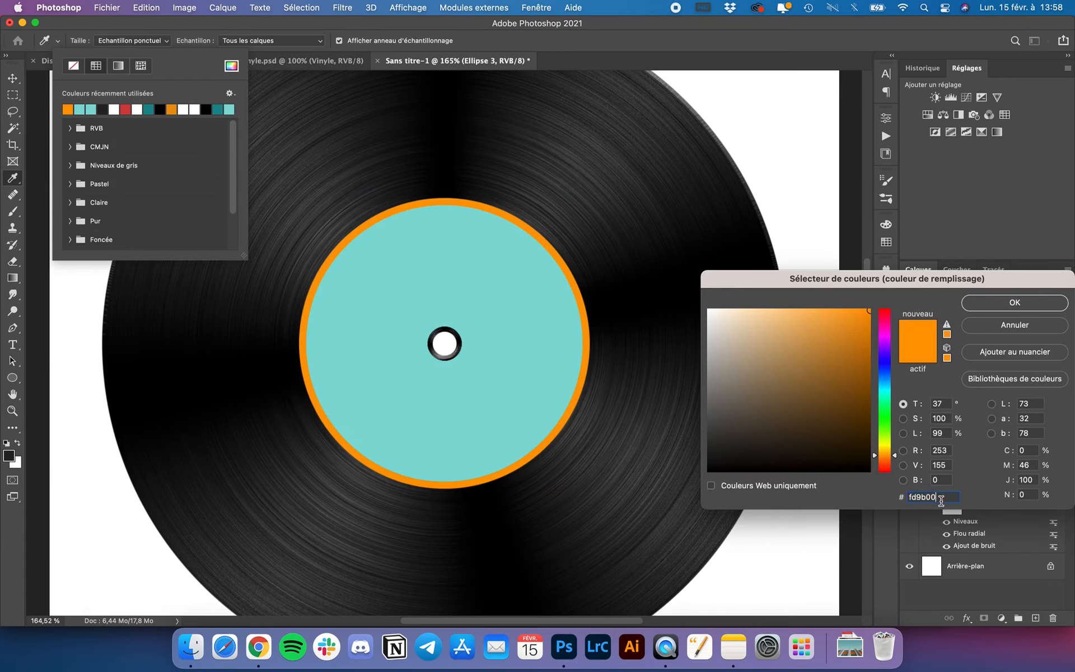
pyautogui.click(1015, 307)
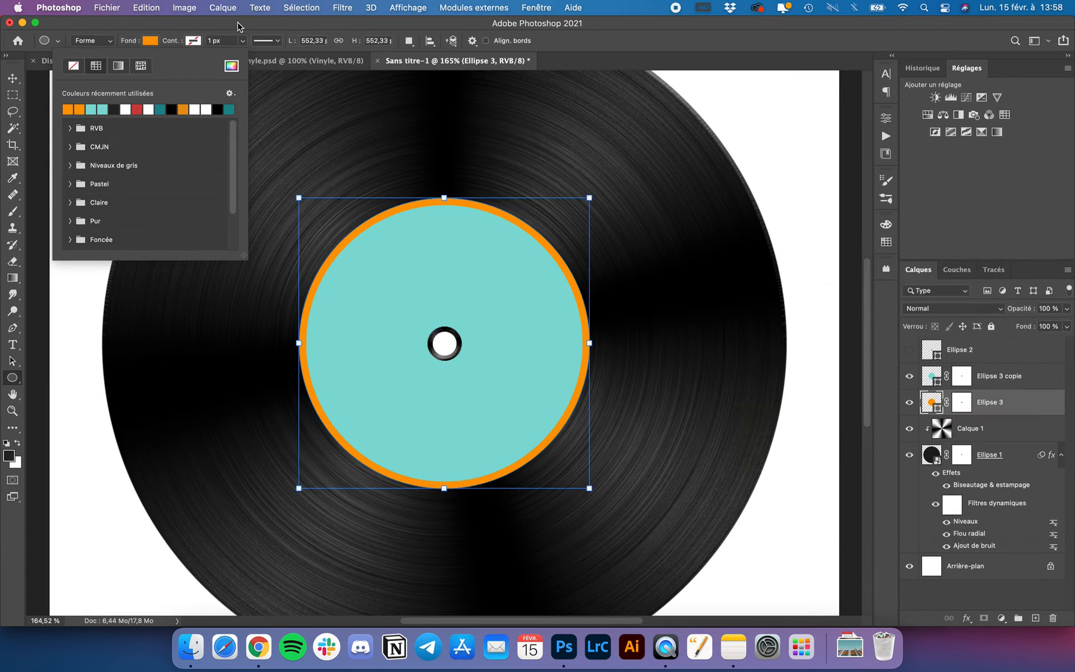
pyautogui.click(238, 22)
pyautogui.click(13, 77)
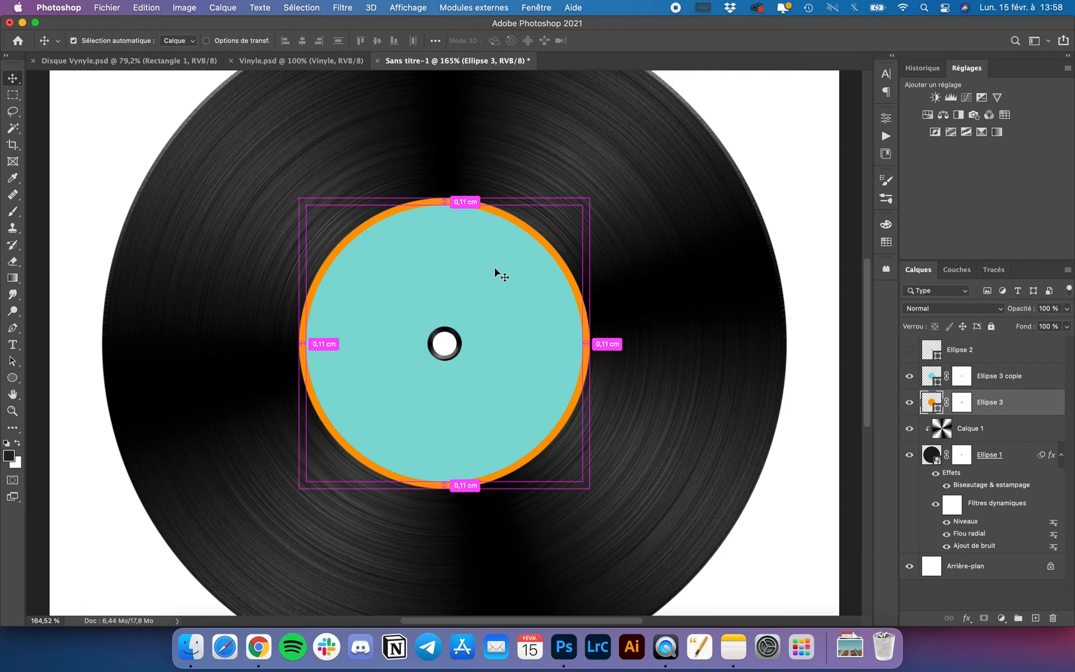
# Step: Thin the orange rim by scaling Ellipse 3 to about 97.78% around its centre, then enlarge it very slightly
pyautogui.press('super+t')
pyautogui.press('super+plus')
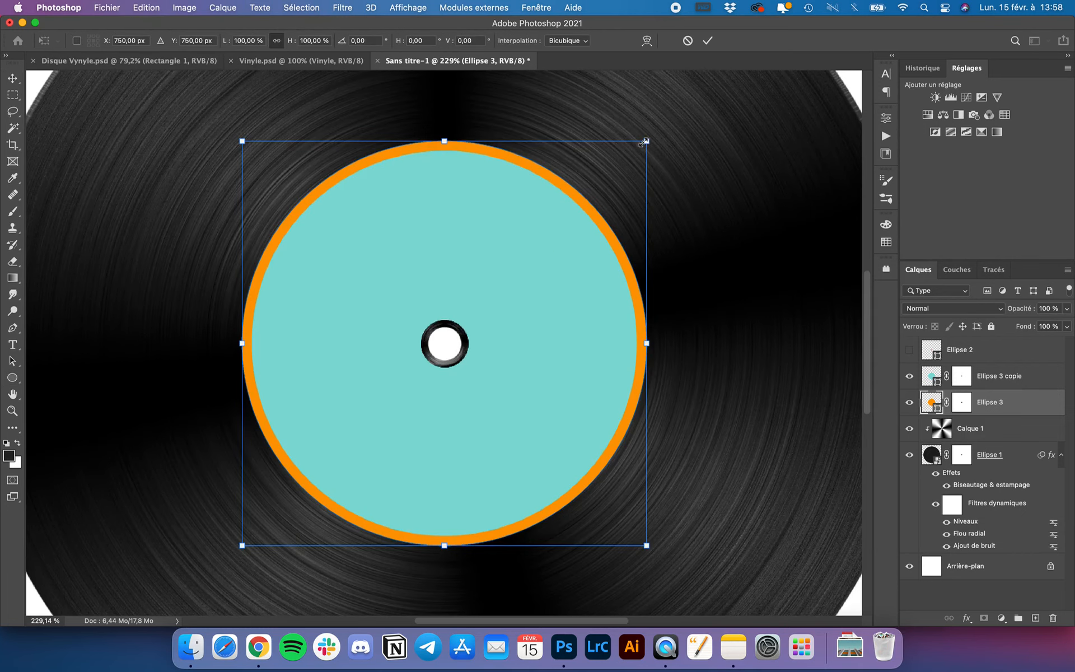
pyautogui.moveTo(645, 141); pyautogui.dragTo(643, 145)
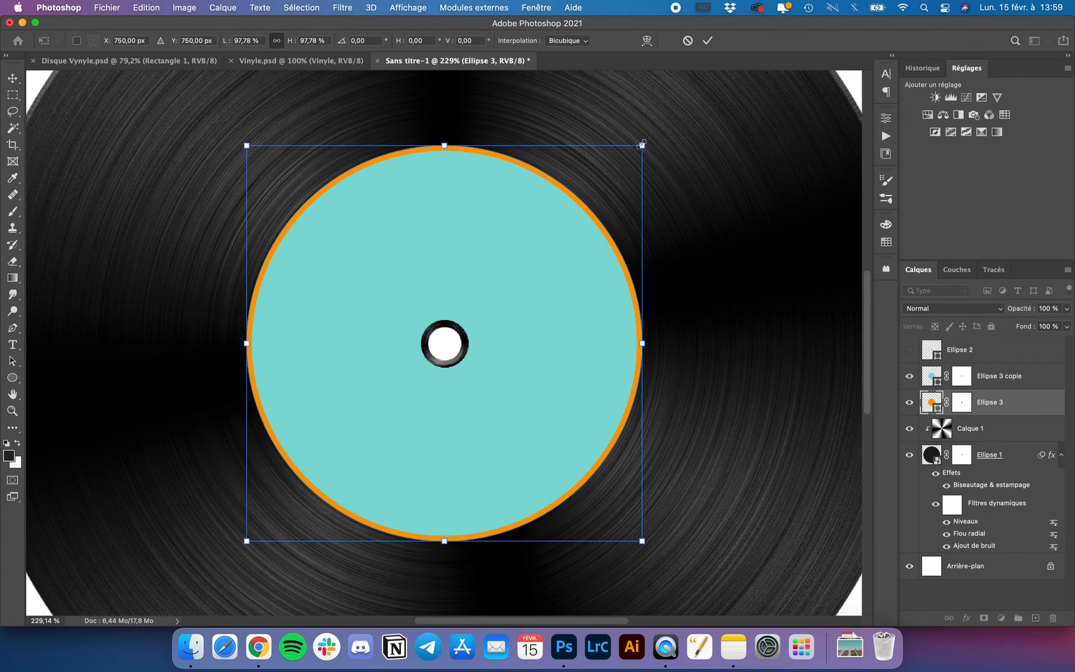
pyautogui.press('Return')
pyautogui.press('super+t')
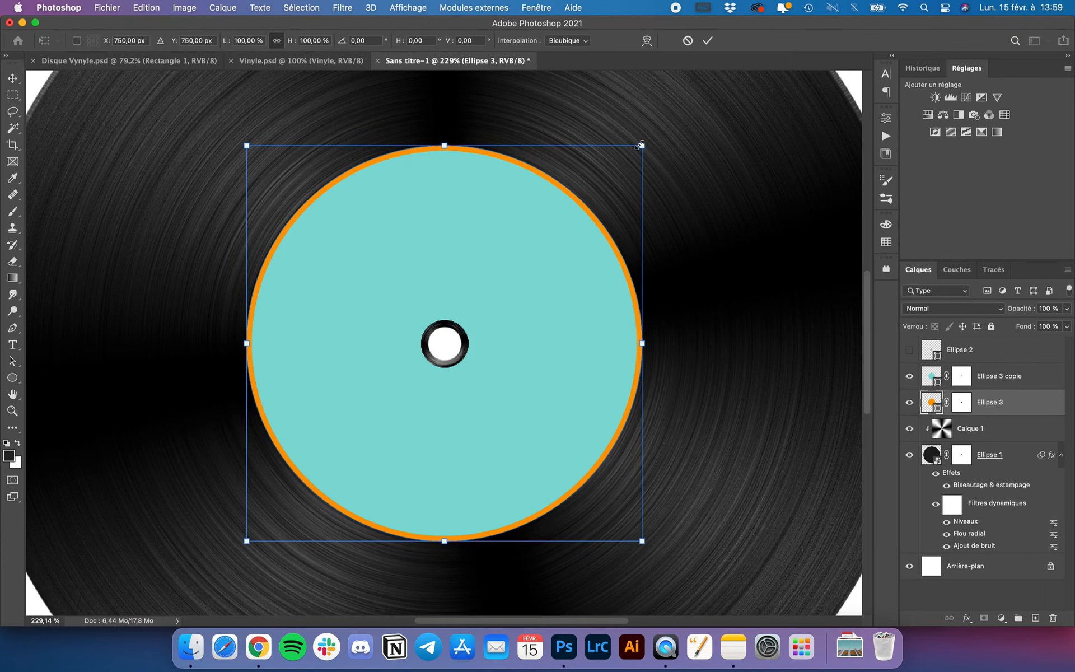
pyautogui.moveTo(642, 145); pyautogui.dragTo(644, 145)
pyautogui.press('Return')
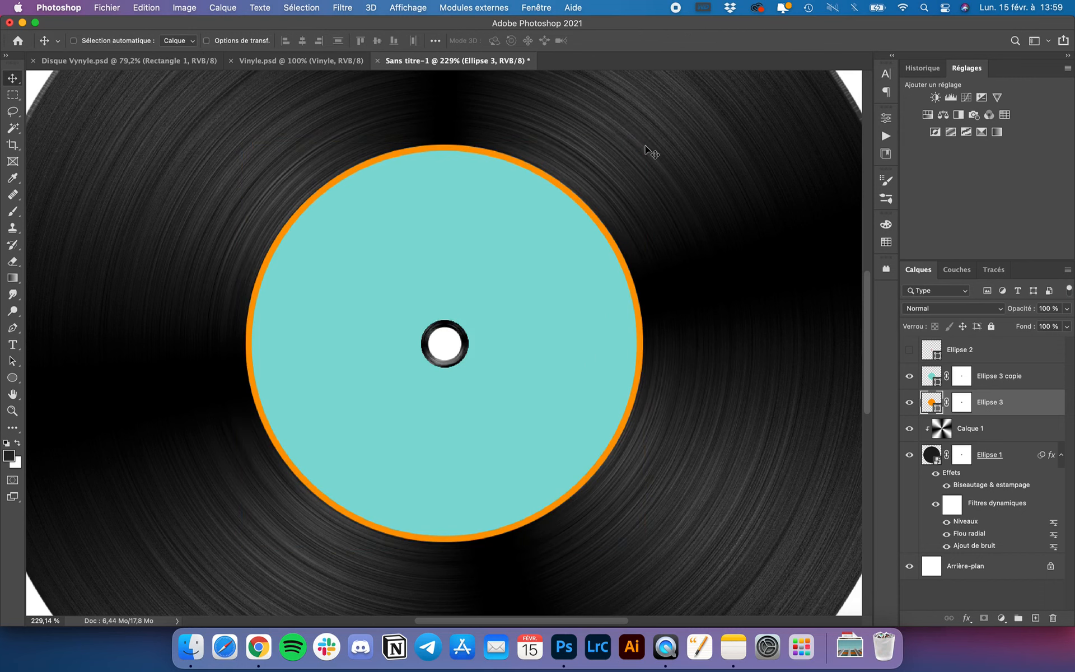
# Step: Duplicate the orange Ellipse 3 circle layer
pyautogui.press('super+minus')
pyautogui.press('super+minus')
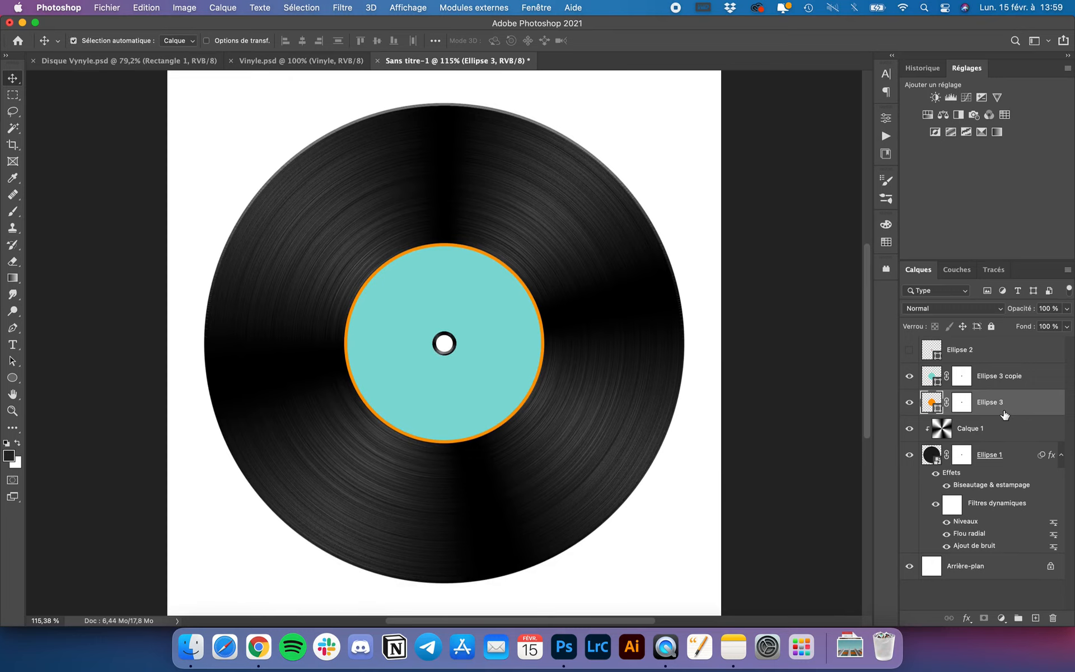
pyautogui.press('super+j')
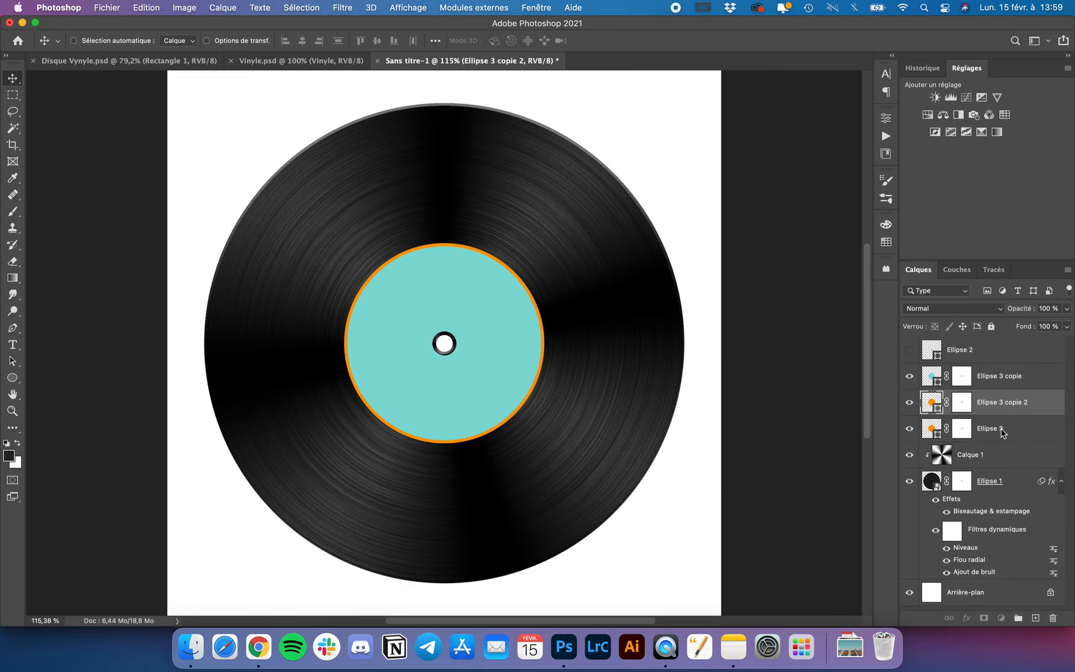
# Step: Enlarge the lower orange Ellipse 3 circle to about 147.71% around its centre
pyautogui.click(1001, 432)
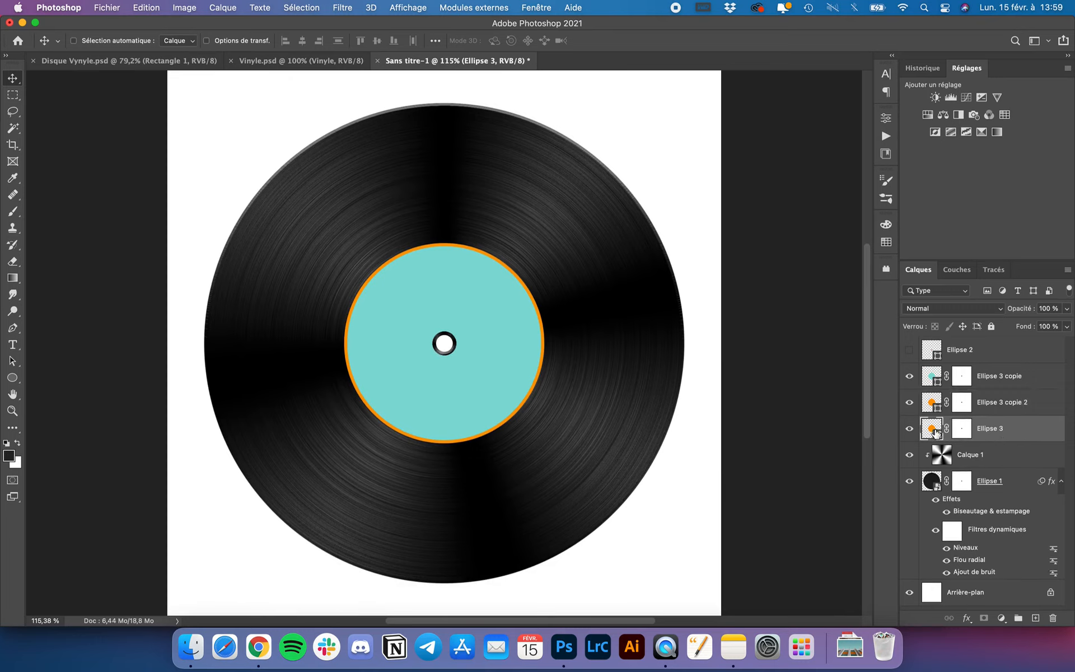
pyautogui.press('super+t')
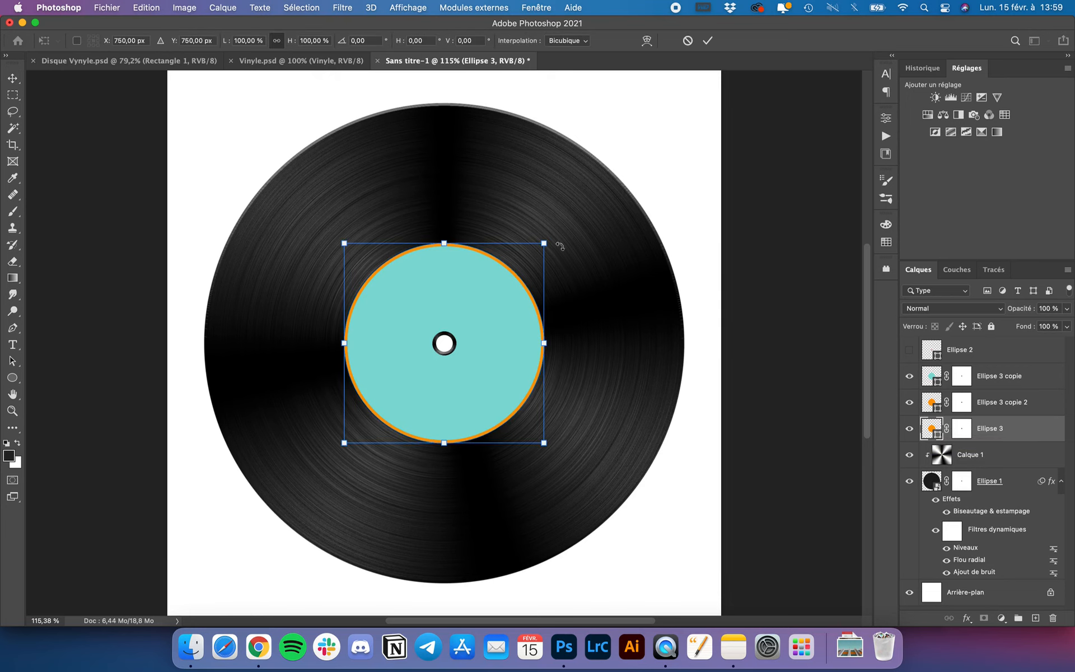
pyautogui.moveTo(544, 243); pyautogui.dragTo(603, 206)
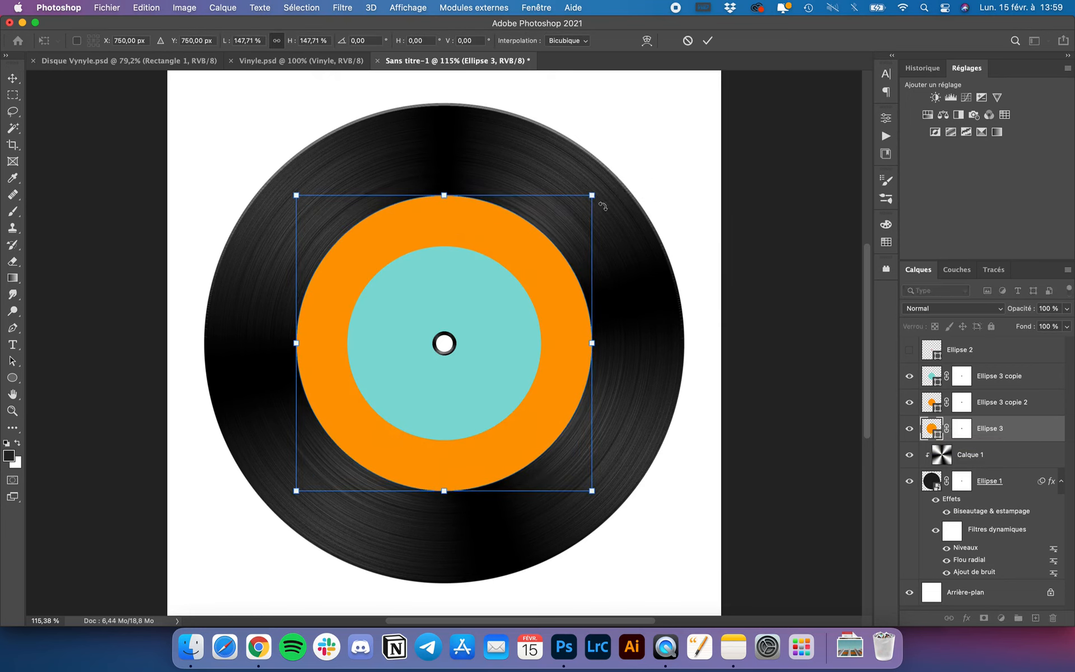
pyautogui.press('Return')
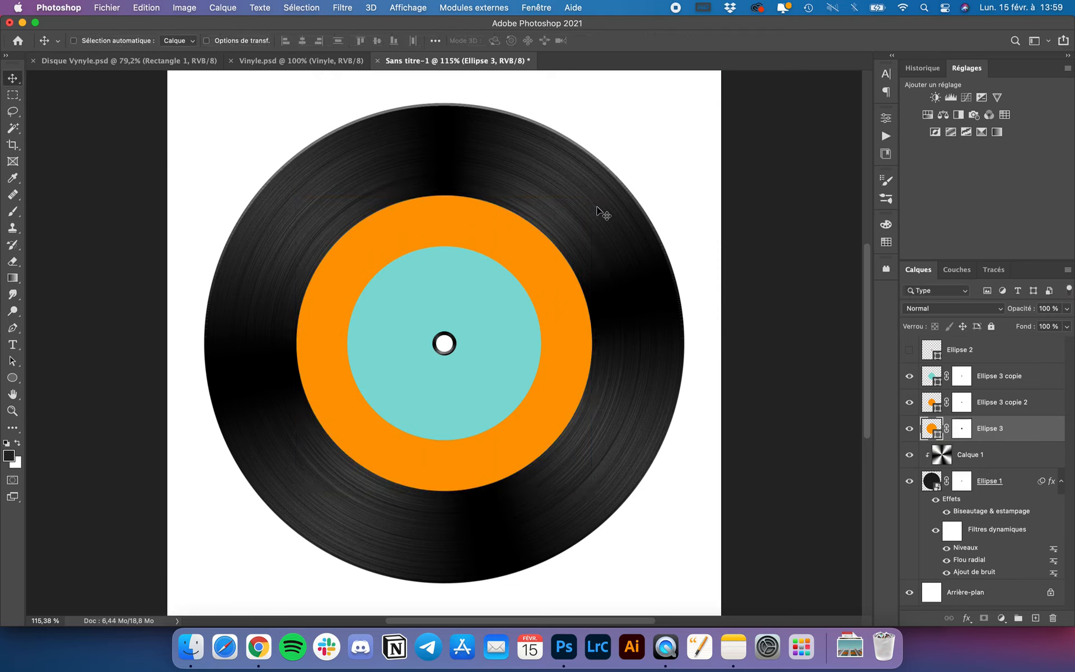
# Step: Fill the enlarged Ellipse 3 circle with black #000000
pyautogui.click(14, 378)
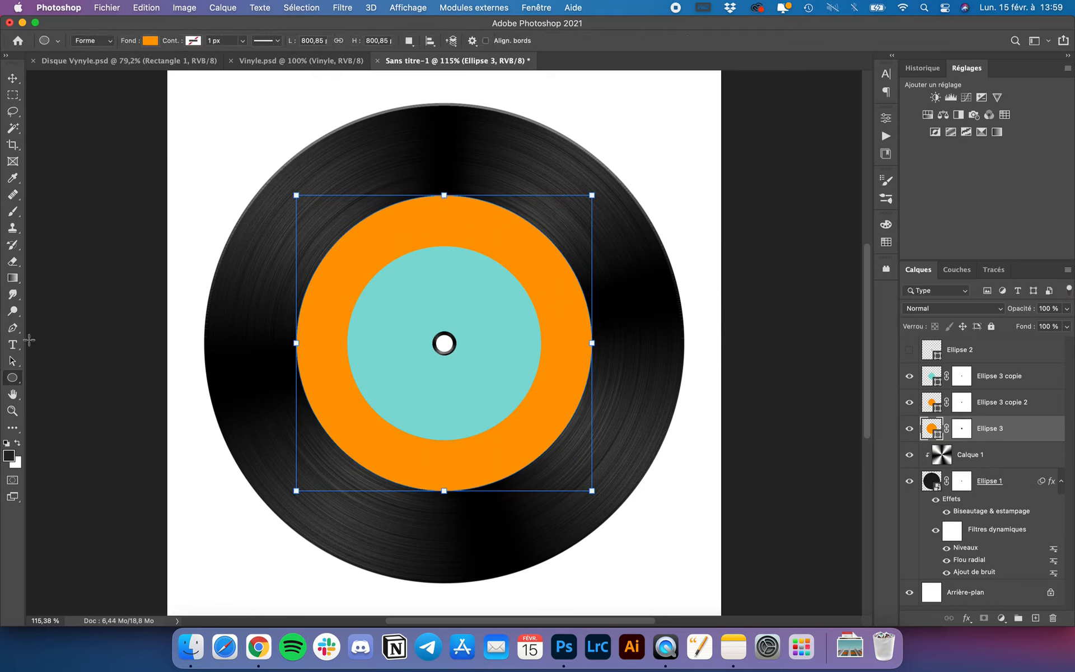
pyautogui.click(153, 41)
pyautogui.click(232, 65)
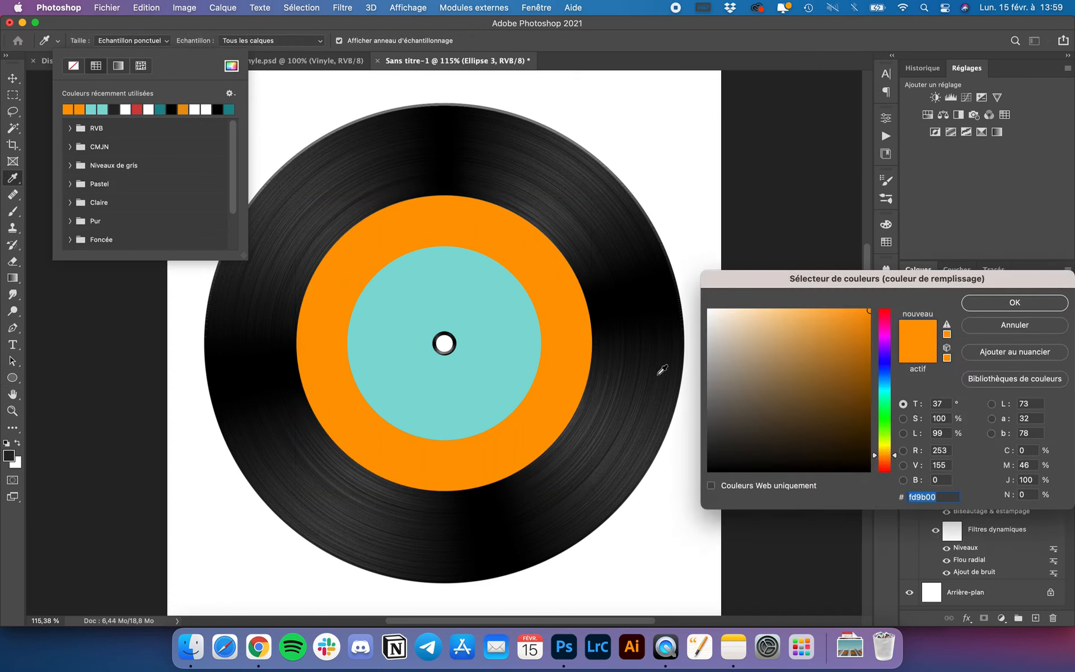
pyautogui.moveTo(719, 393)
pyautogui.mouseDown()
pyautogui.moveTo(744, 418)
pyautogui.moveTo(694, 479)
pyautogui.mouseUp()
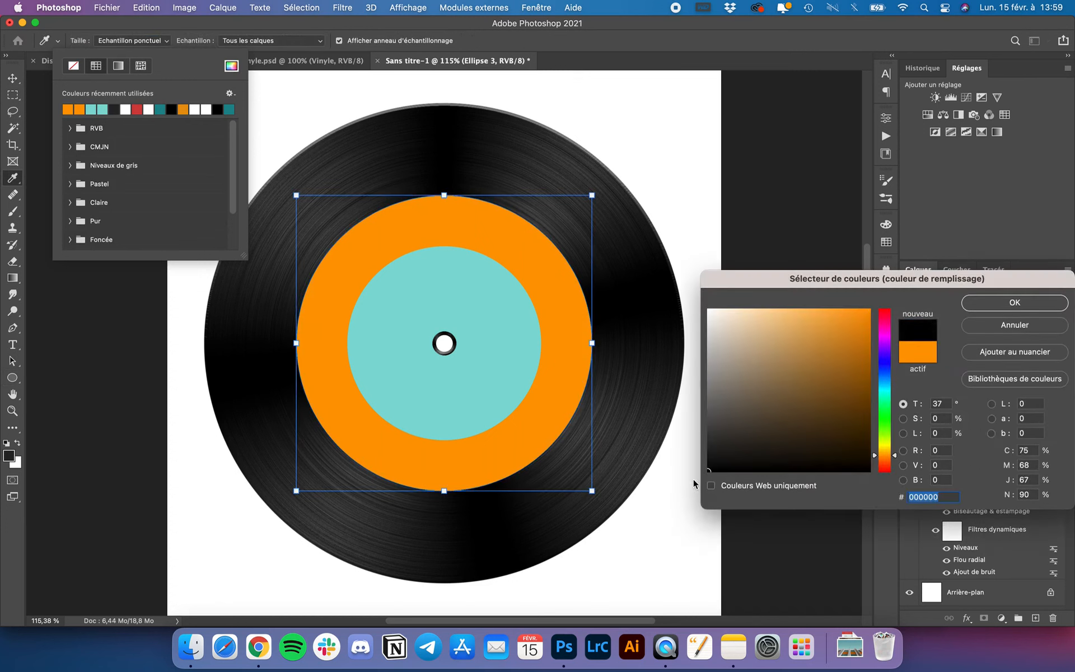
pyautogui.press('Return')
pyautogui.click(12, 78)
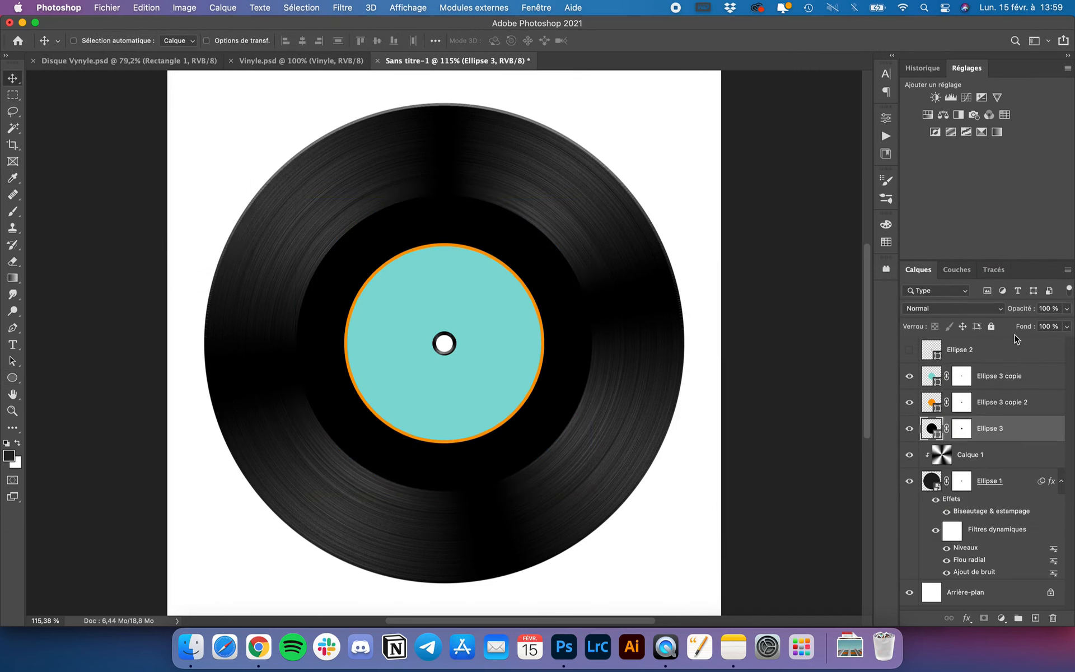
# Step: Lower the opacity of the black Ellipse 3 layer to 30% so the grooves show through
pyautogui.click(1068, 309)
pyautogui.click(1030, 324)
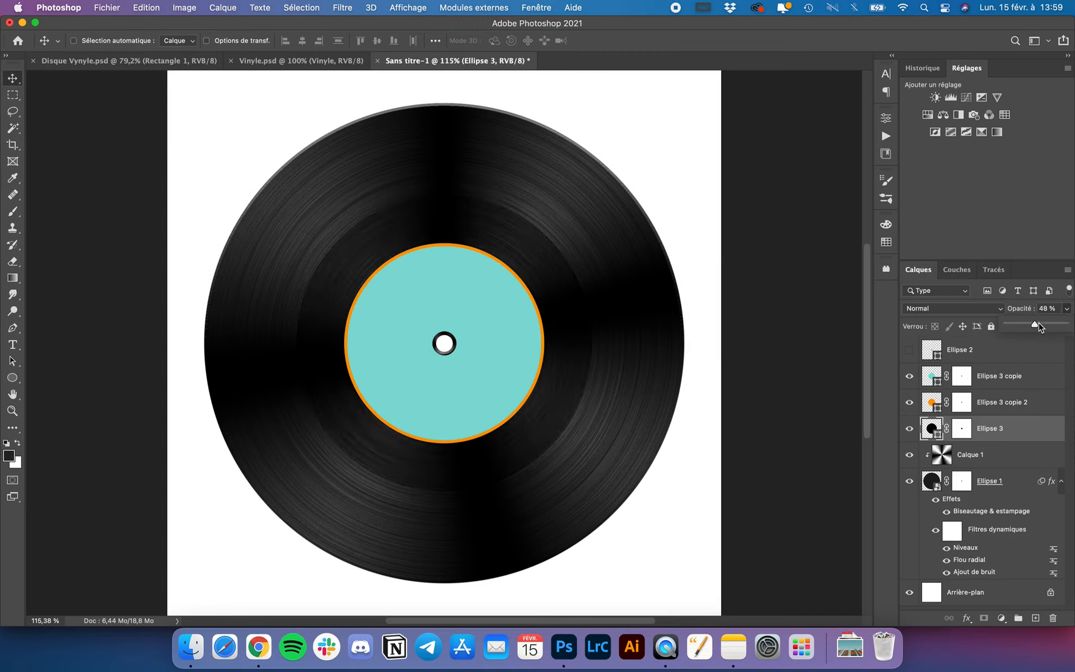
pyautogui.moveTo(1034, 325); pyautogui.dragTo(1028, 327)
pyautogui.scroll(-2, 507, 436)
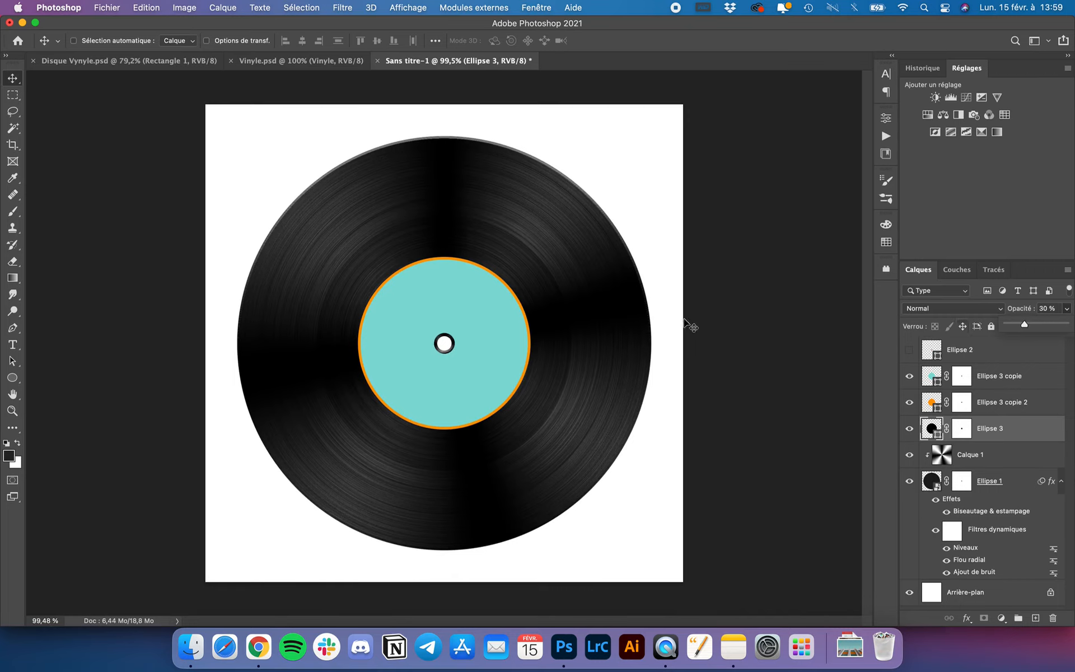
pyautogui.scroll(-2, 703, 324)
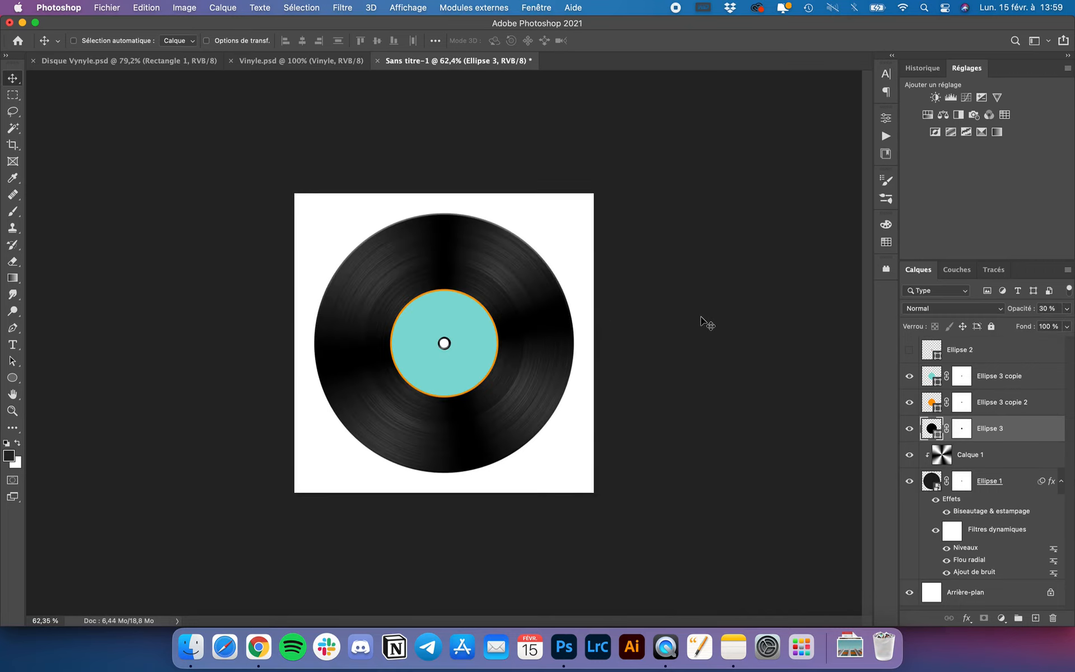
pyautogui.scroll(2, 703, 324)
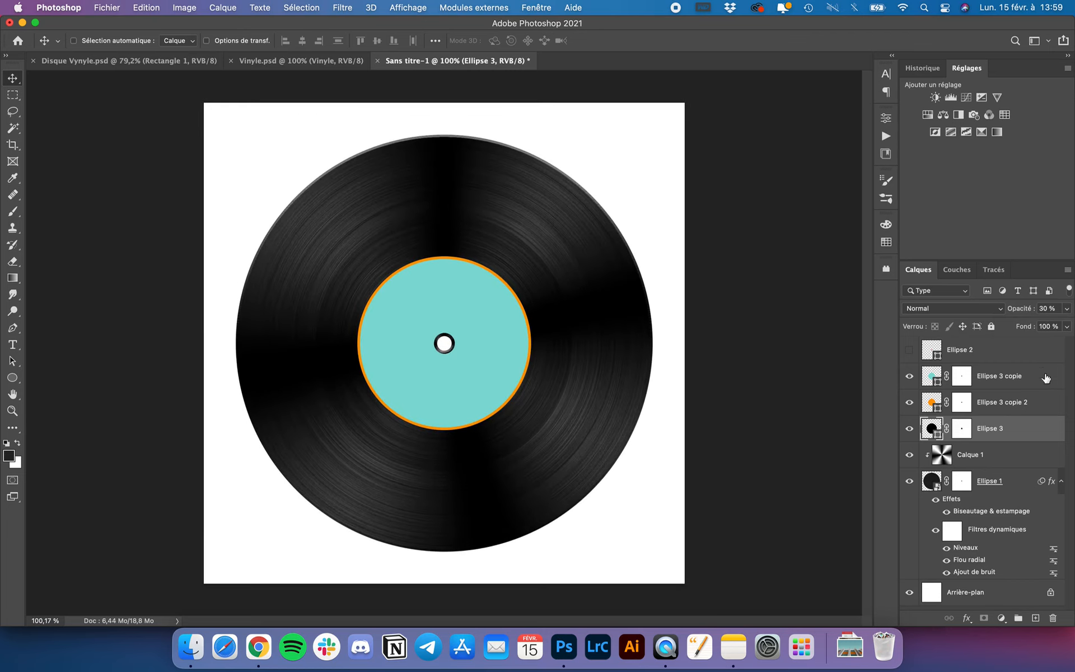
# Step: Delete the hidden Ellipse 2 layer
pyautogui.click(1005, 380)
pyautogui.click(981, 353)
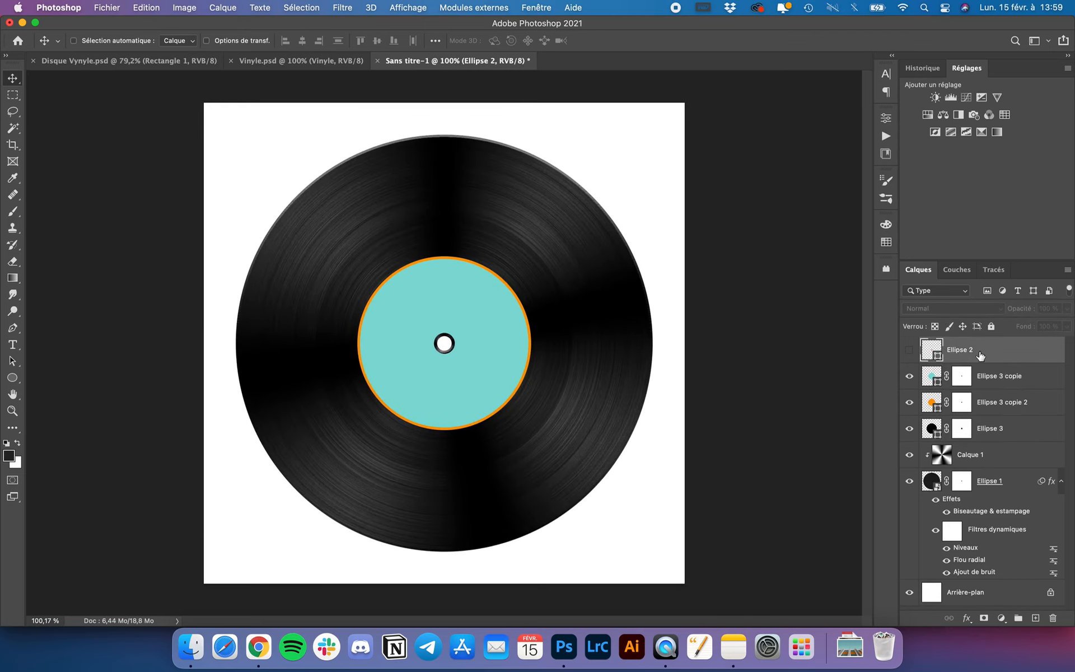
pyautogui.press('Delete')
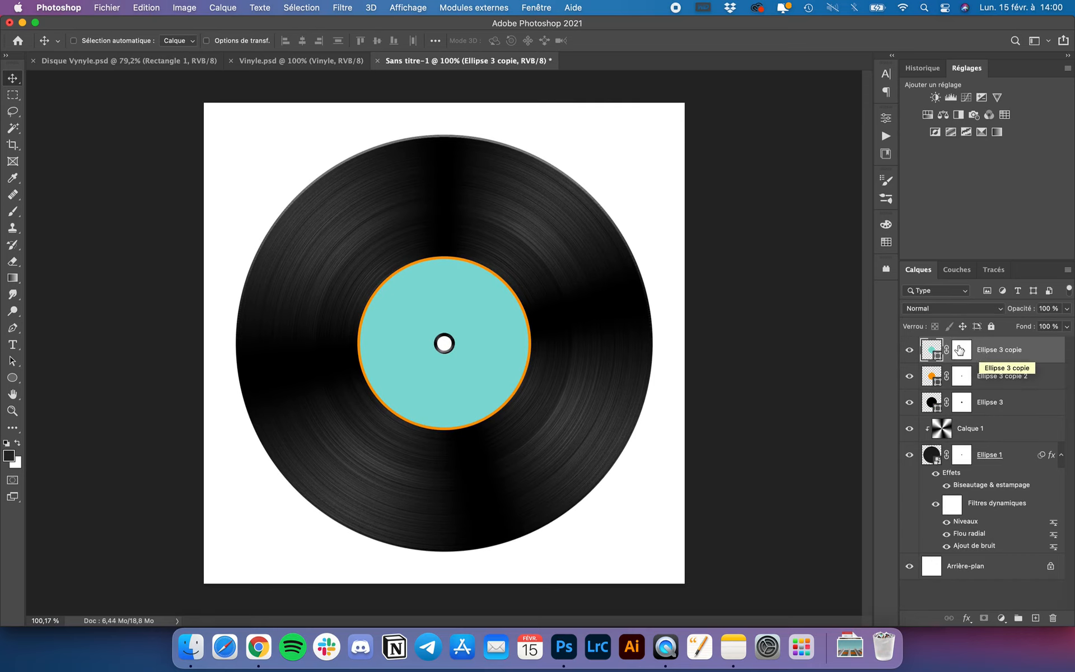
pyautogui.scroll(3, 567, 324)
pyautogui.scroll(2, 372, 263)
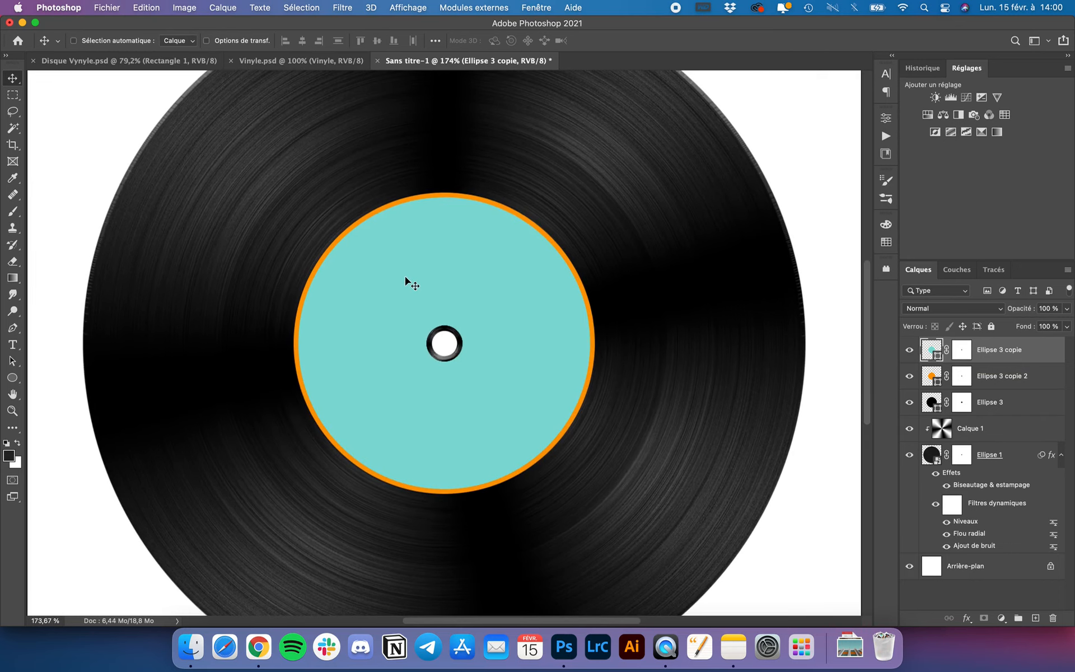
pyautogui.scroll(1, 405, 279)
pyautogui.scroll(-2, 406, 279)
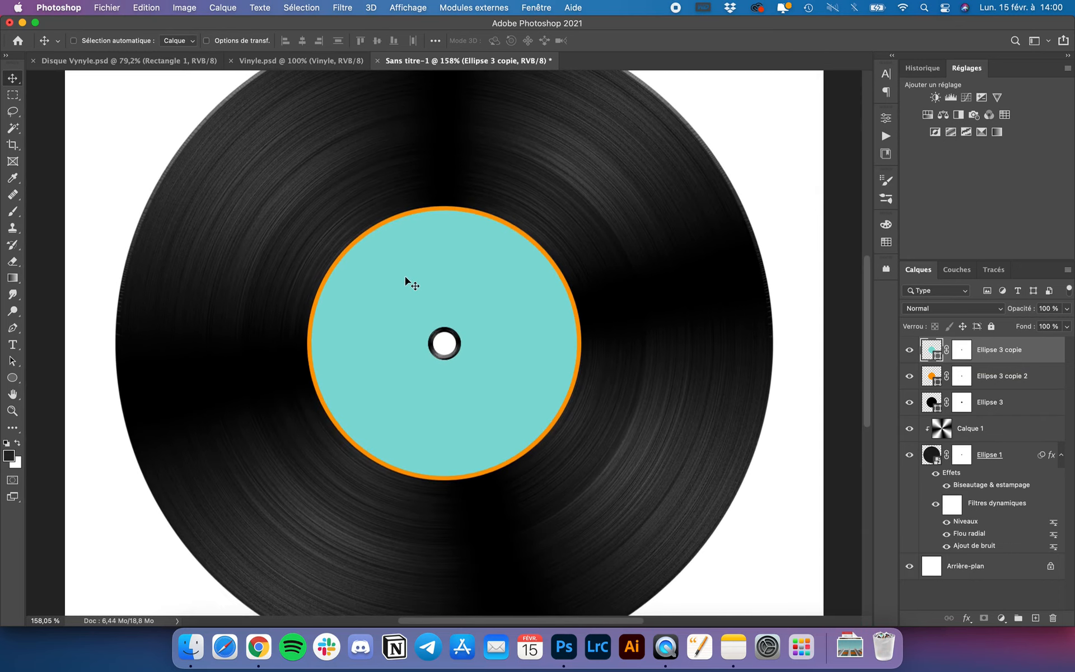
pyautogui.click(12, 346)
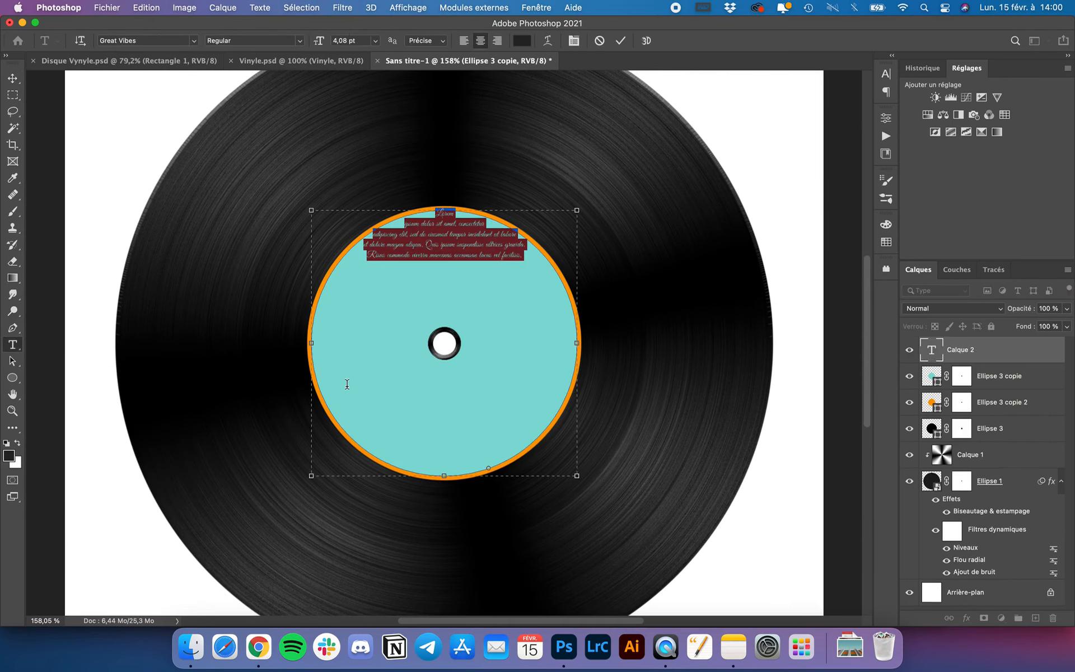
pyautogui.click(12, 78)
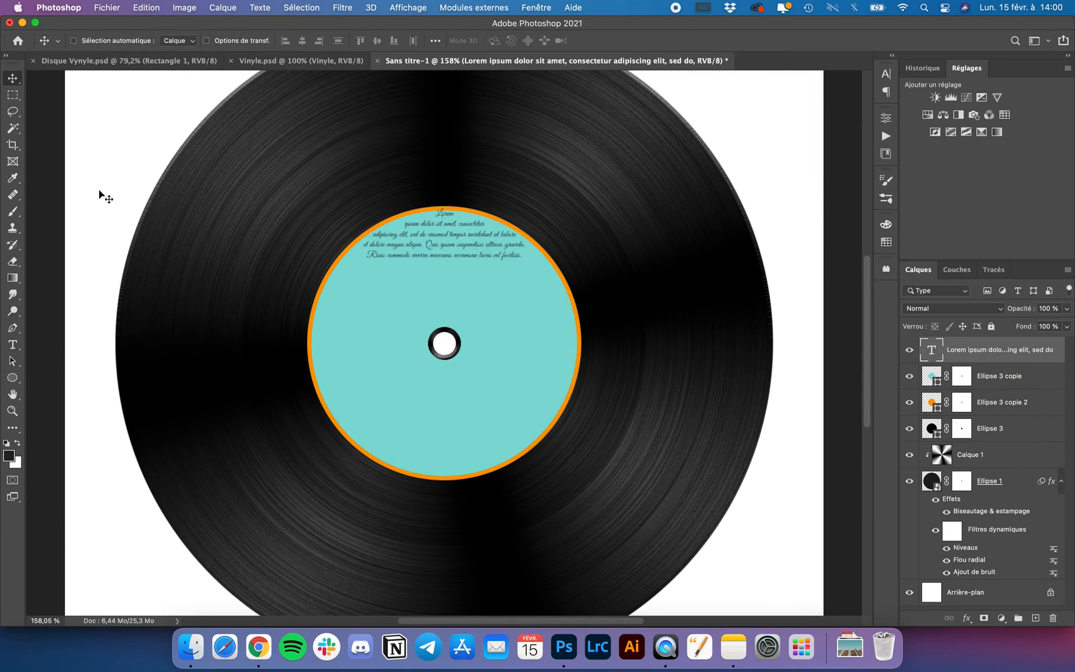
pyautogui.press('BackSpace')
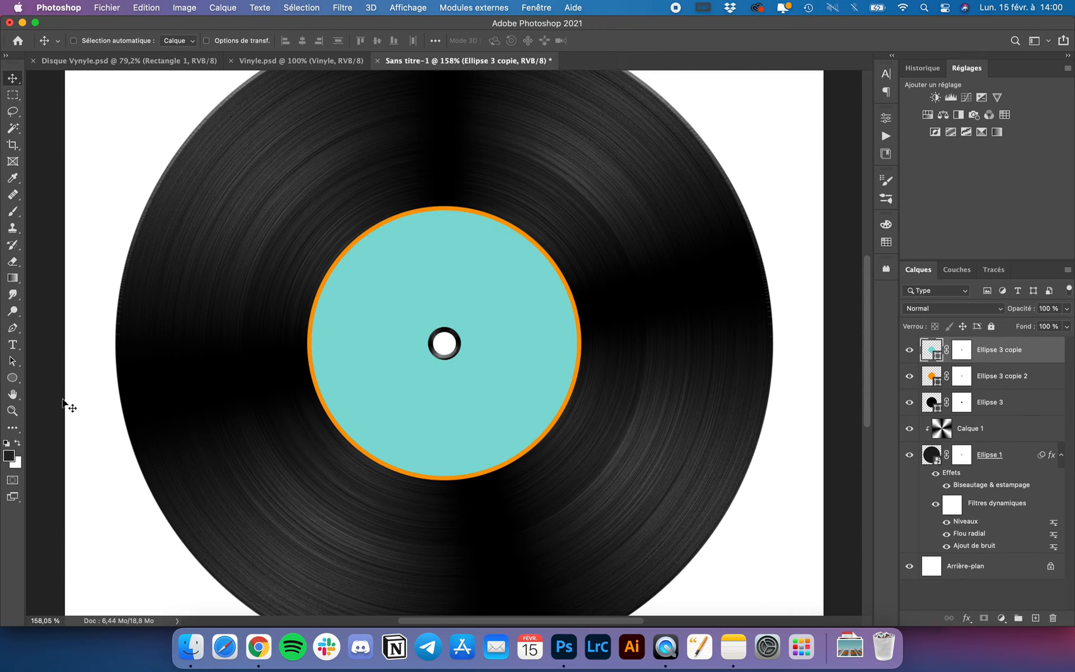
pyautogui.moveTo(12, 377); pyautogui.dragTo(53, 401)
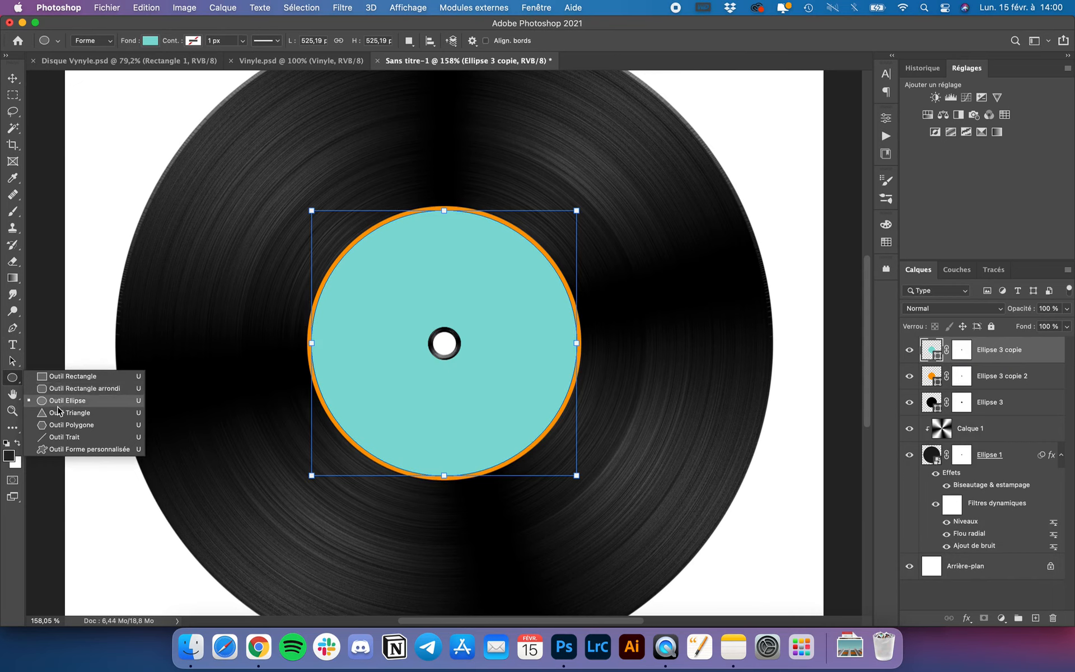
# Step: Create placeholder area text inside the turquoise label circle and set its font to Times Regular
pyautogui.click(13, 345)
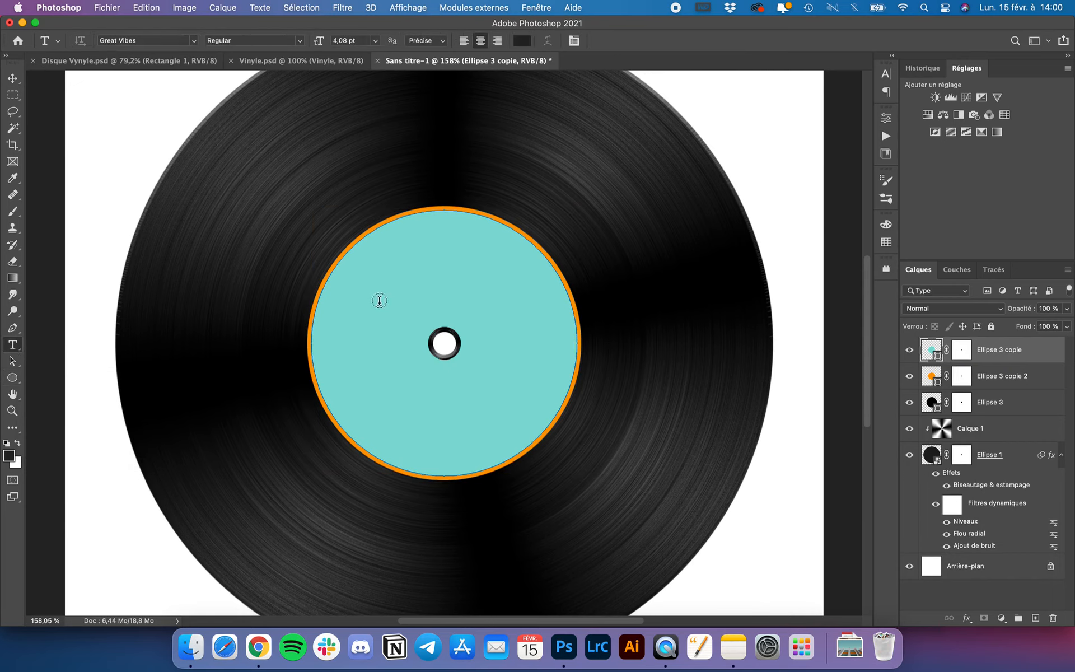
pyautogui.click(373, 301)
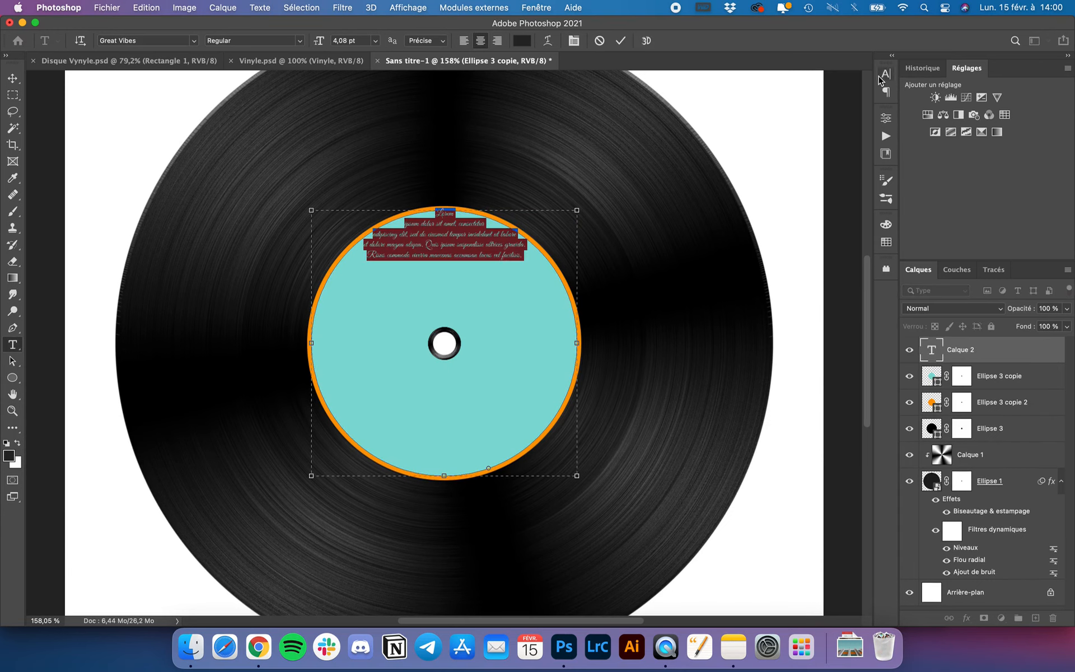
pyautogui.click(885, 76)
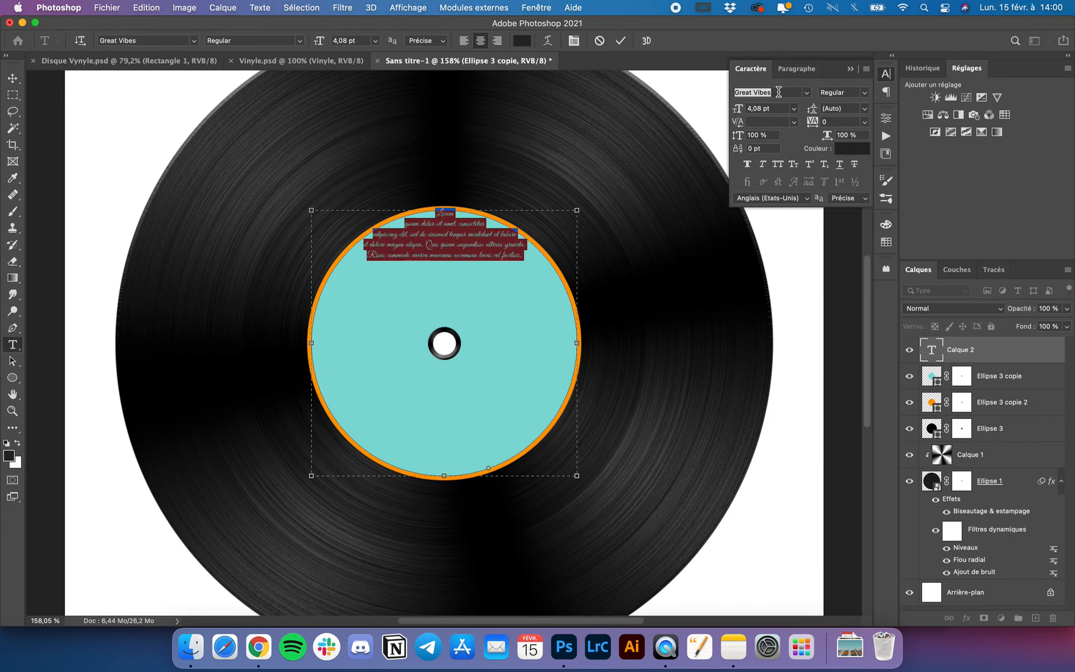
pyautogui.doubleClick(778, 92)
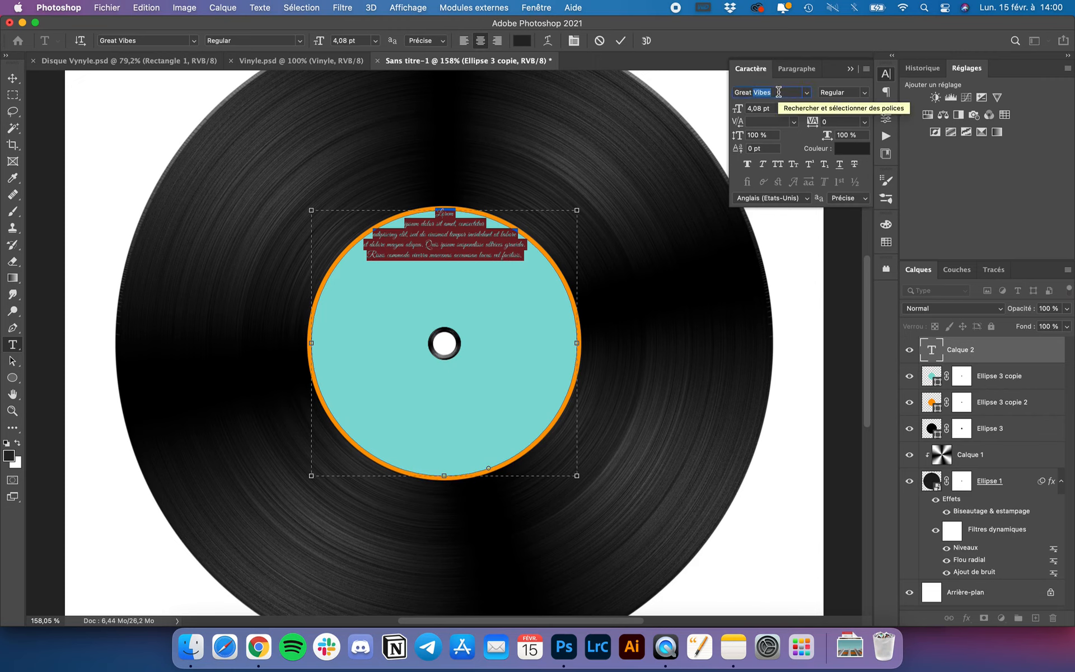
pyautogui.tripleClick(779, 92)
pyautogui.write('Times')
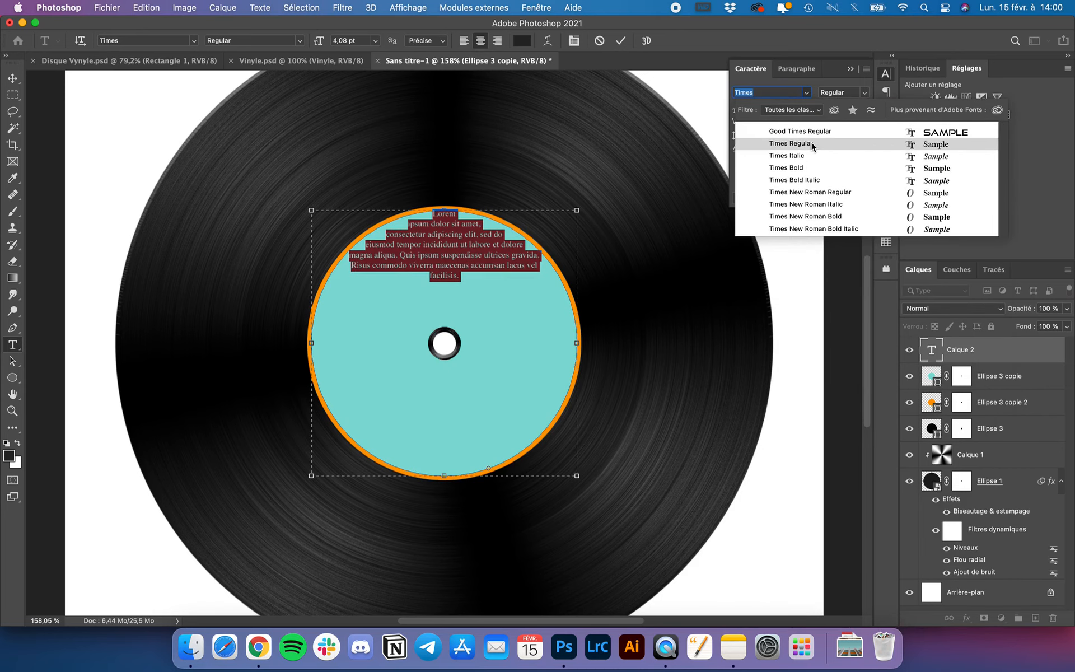
pyautogui.click(812, 144)
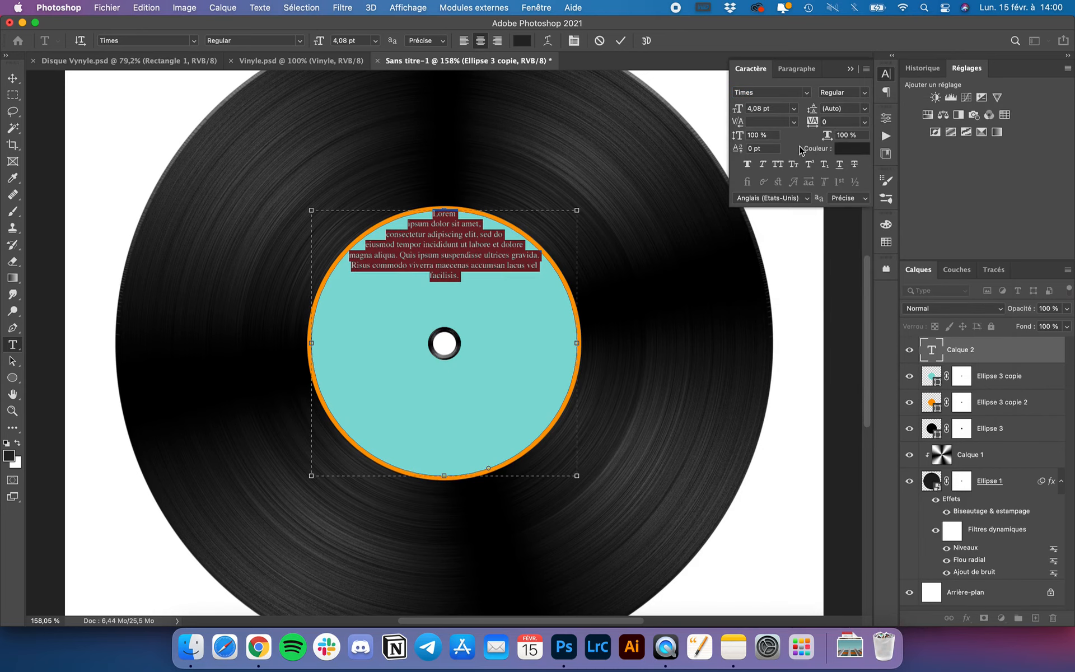
# Step: Set the label text to all capitals and its size to 3 pt
pyautogui.click(779, 165)
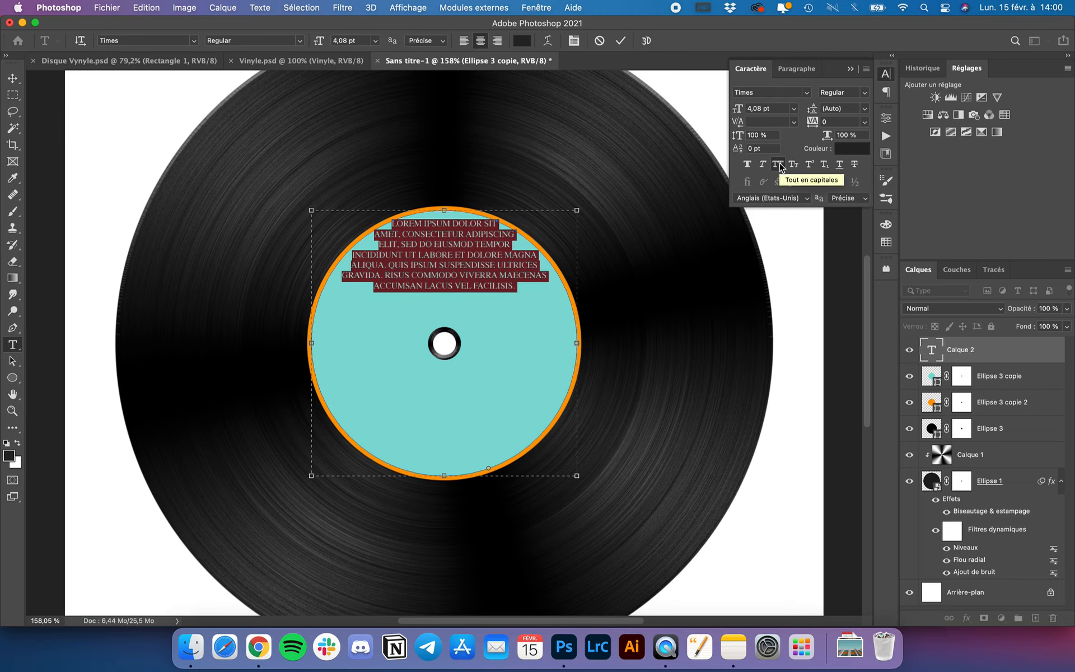
pyautogui.click(780, 109)
pyautogui.write('3')
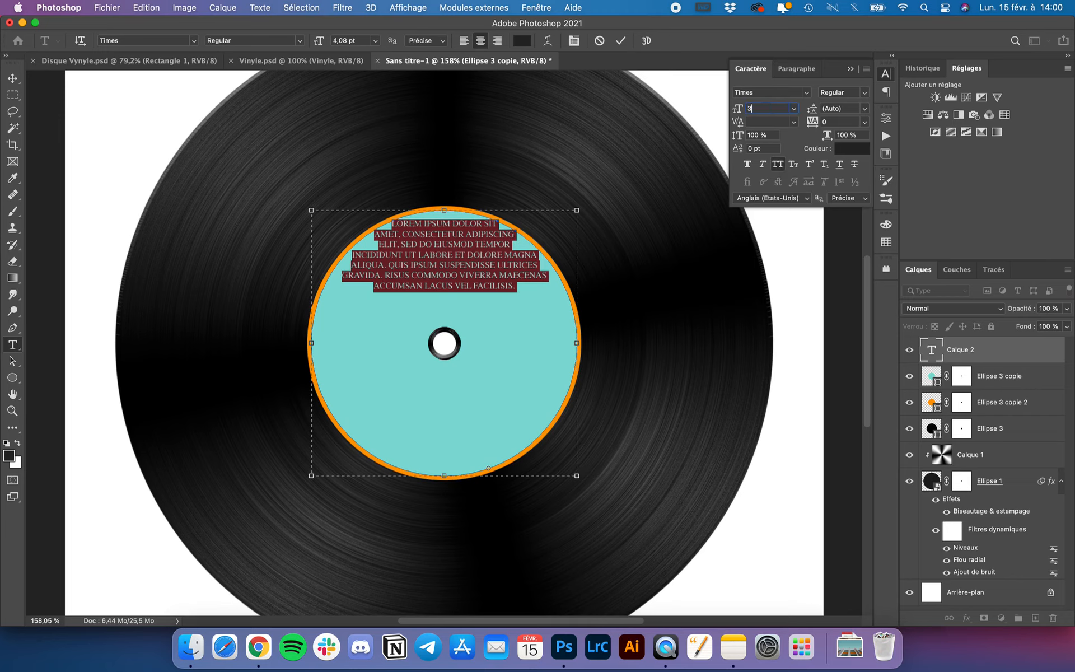
pyautogui.press('Return')
# Step: Insert blank lines before the Lorem ipsum text to move it below the centre hole, and finish editing
pyautogui.click(405, 222)
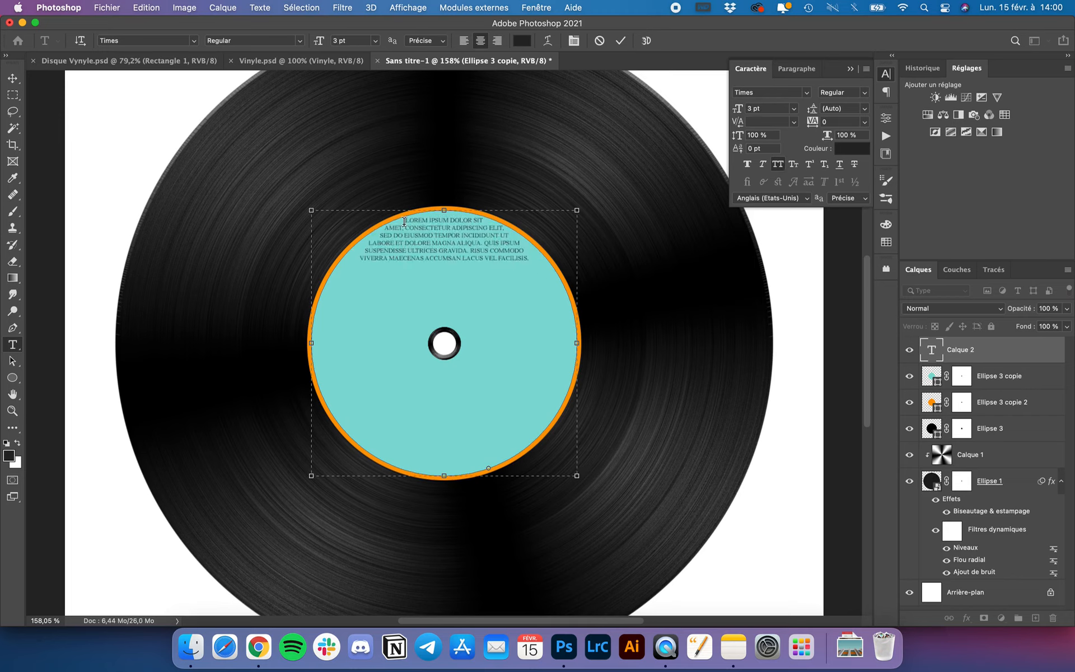
pyautogui.press('Return')
pyautogui.press('Return')
pyautogui.press('Return')
pyautogui.press('Return')
pyautogui.press('Return')
pyautogui.press('Return')
pyautogui.press('Return')
pyautogui.press('Return')
pyautogui.press('Return')
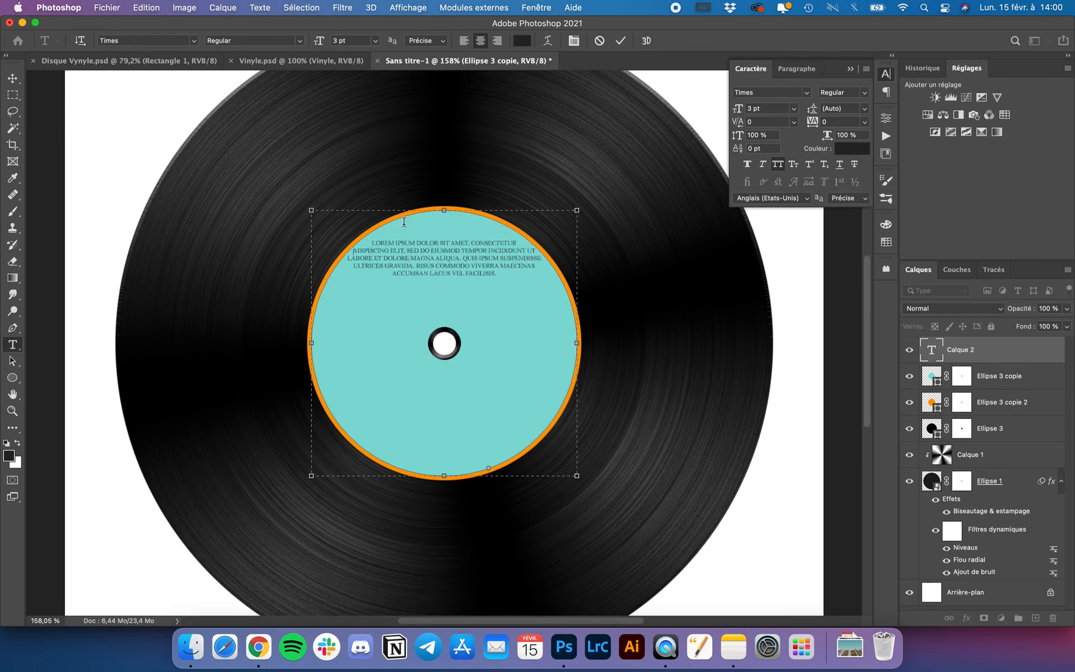
pyautogui.press('Return')
pyautogui.press('Return')
pyautogui.press('Return')
pyautogui.press('Return')
pyautogui.press('Return')
pyautogui.press('Return')
pyautogui.press('Return')
pyautogui.press('Return')
pyautogui.press('Return')
pyautogui.press('Return')
pyautogui.press('Return')
pyautogui.press('Return')
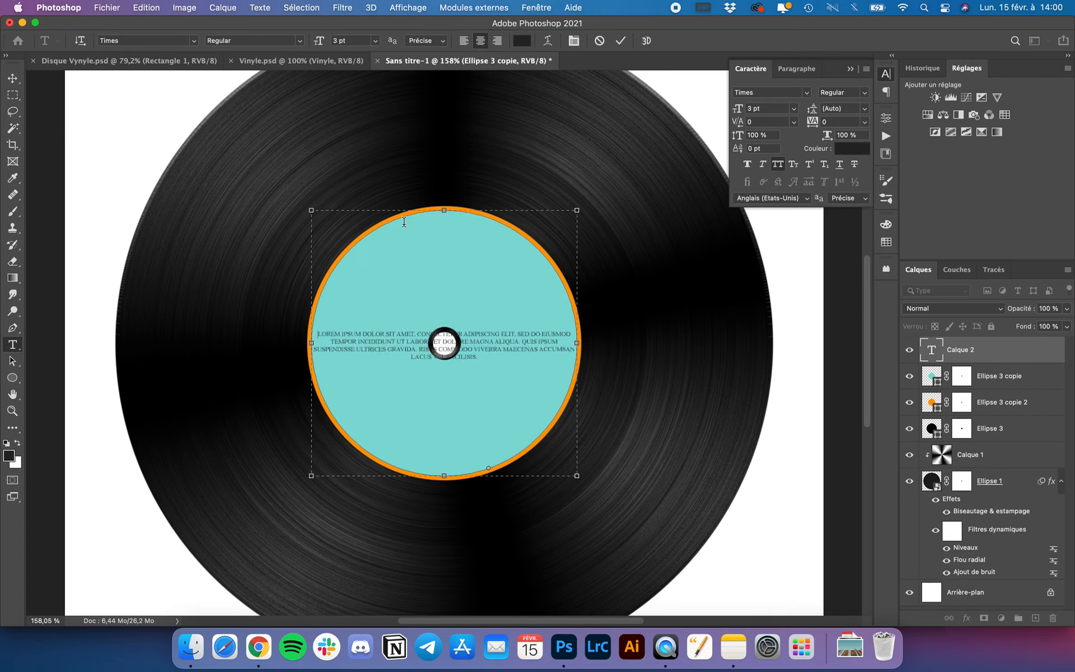
pyautogui.press('Return')
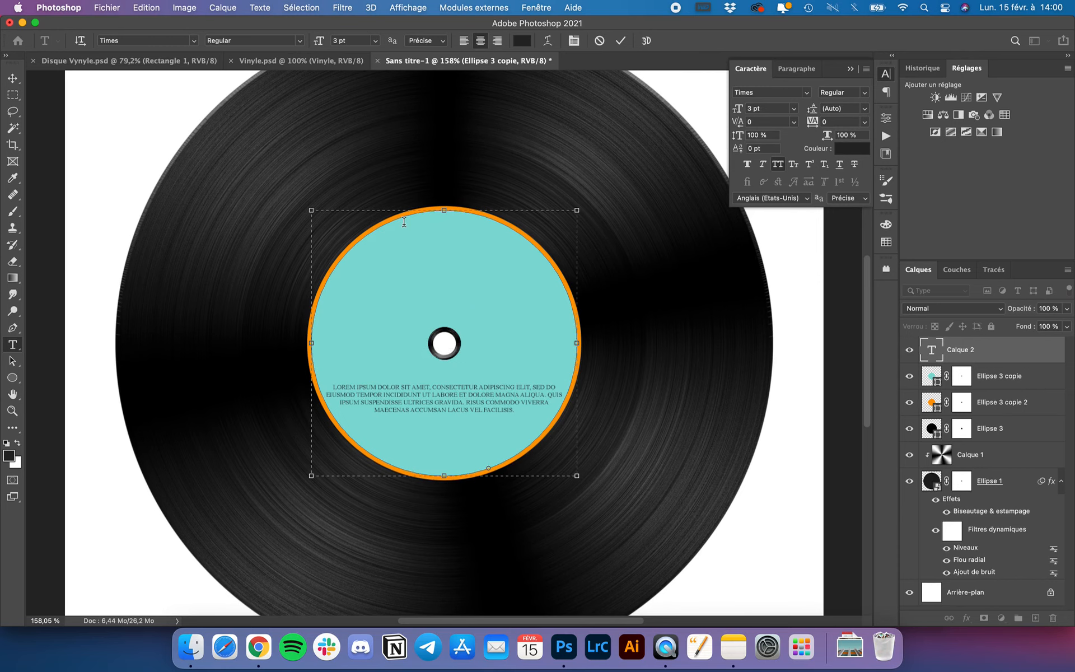
pyautogui.click(12, 78)
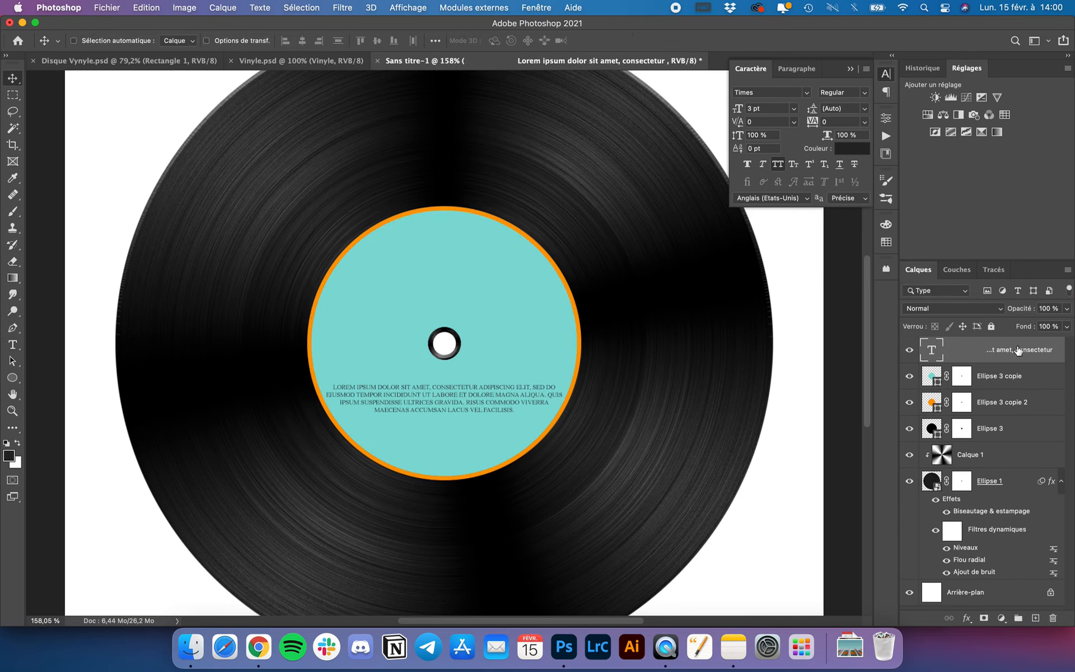
# Step: Scale the label's Lorem ipsum text area down proportionally to about 87 % around its centre
pyautogui.press('super+t')
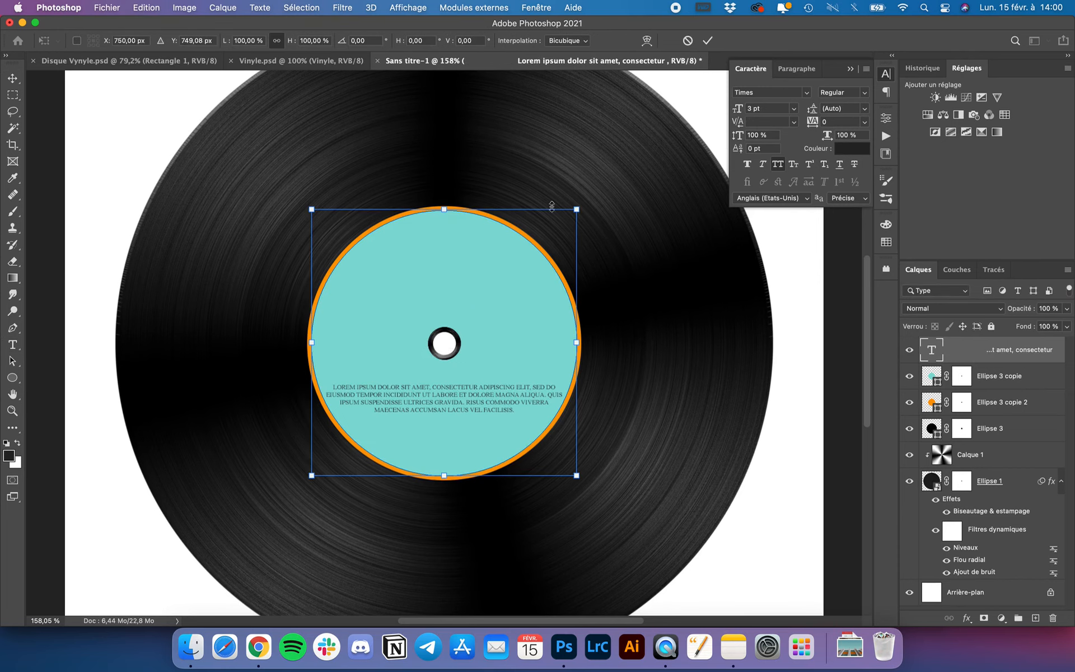
pyautogui.moveTo(575, 210); pyautogui.dragTo(560, 226)
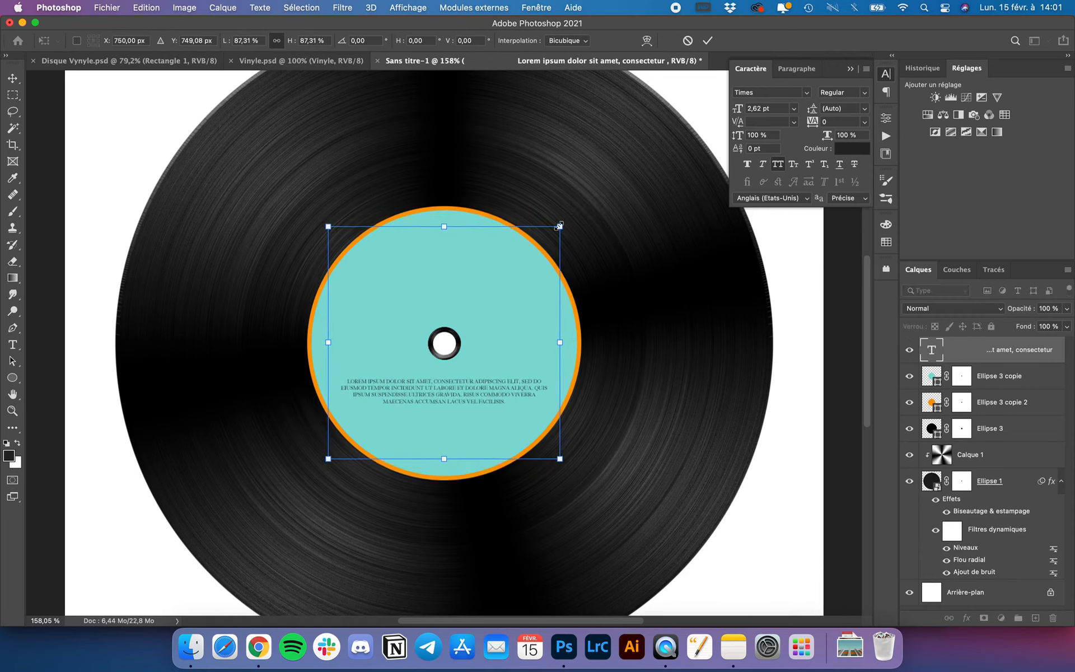
pyautogui.press('Return')
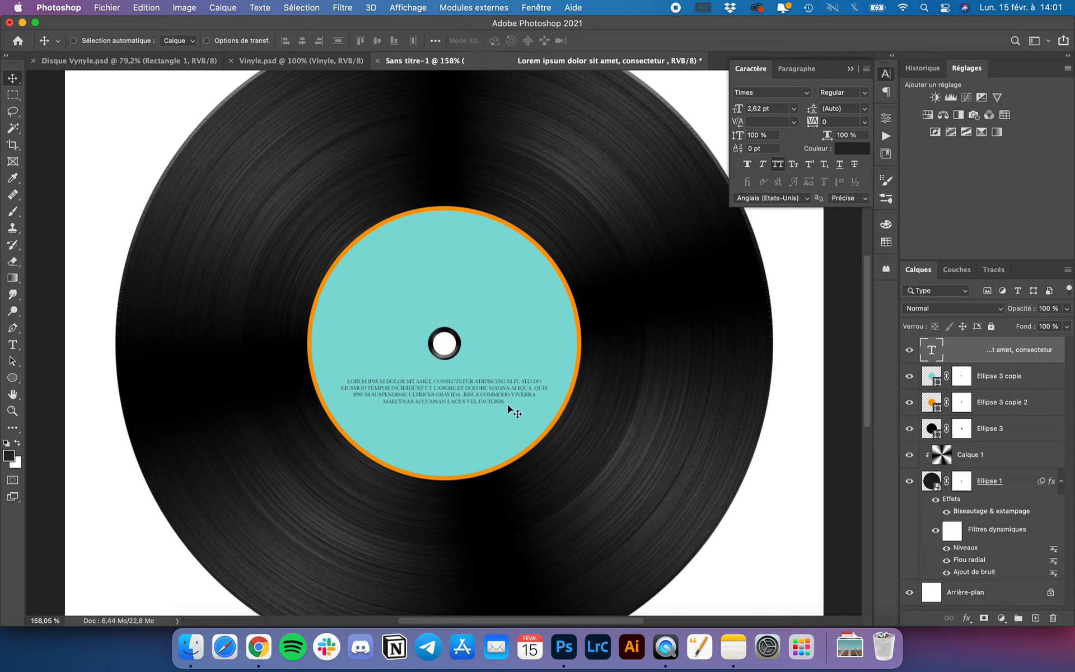
# Step: Add more Lorem ipsum placeholder text to the existing paragraph inside the label
pyautogui.press('t')
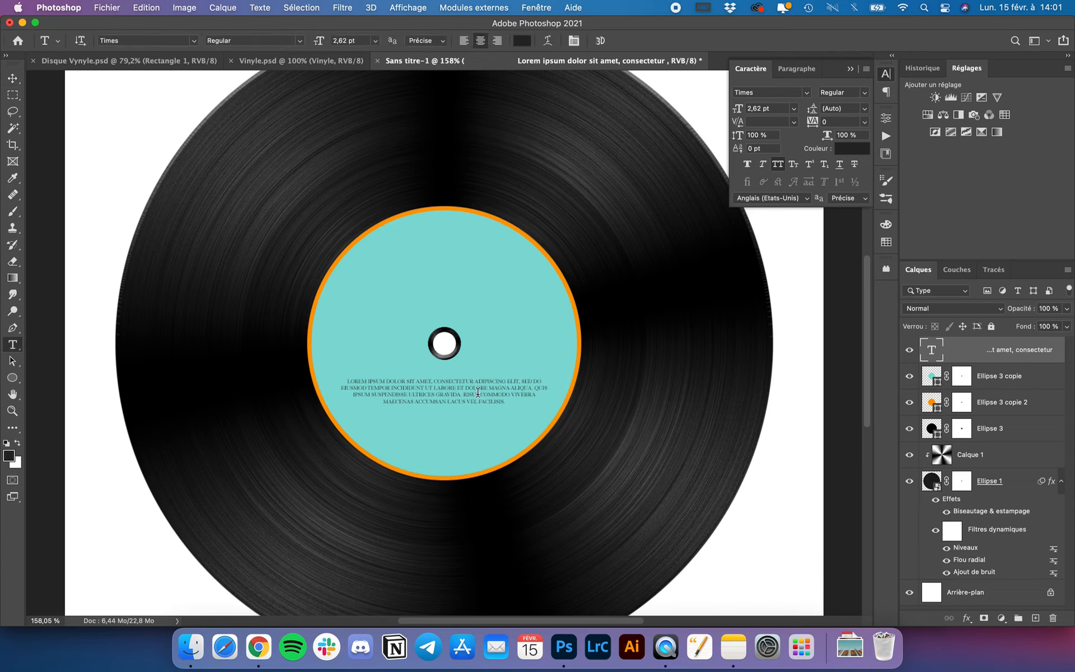
pyautogui.click(477, 394)
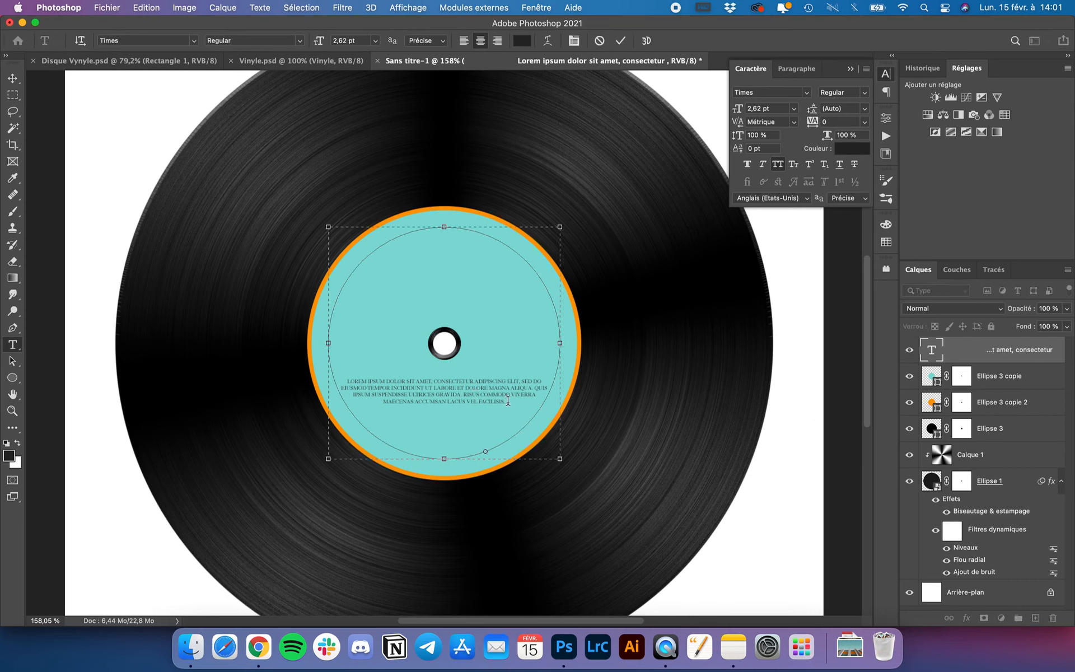
pyautogui.click(260, 5)
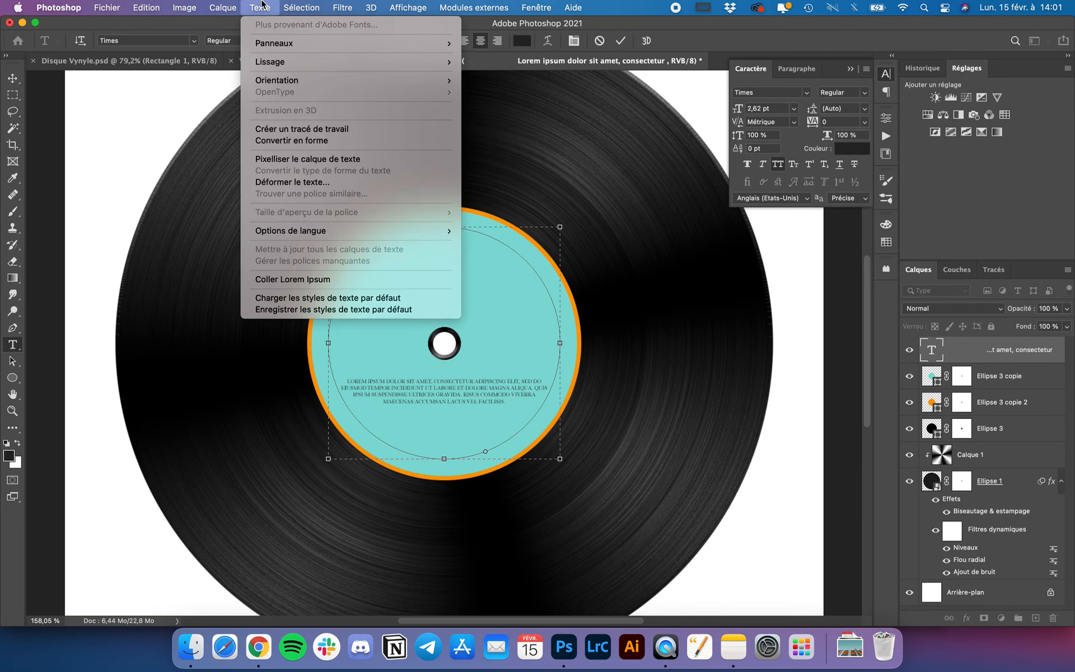
pyautogui.click(277, 280)
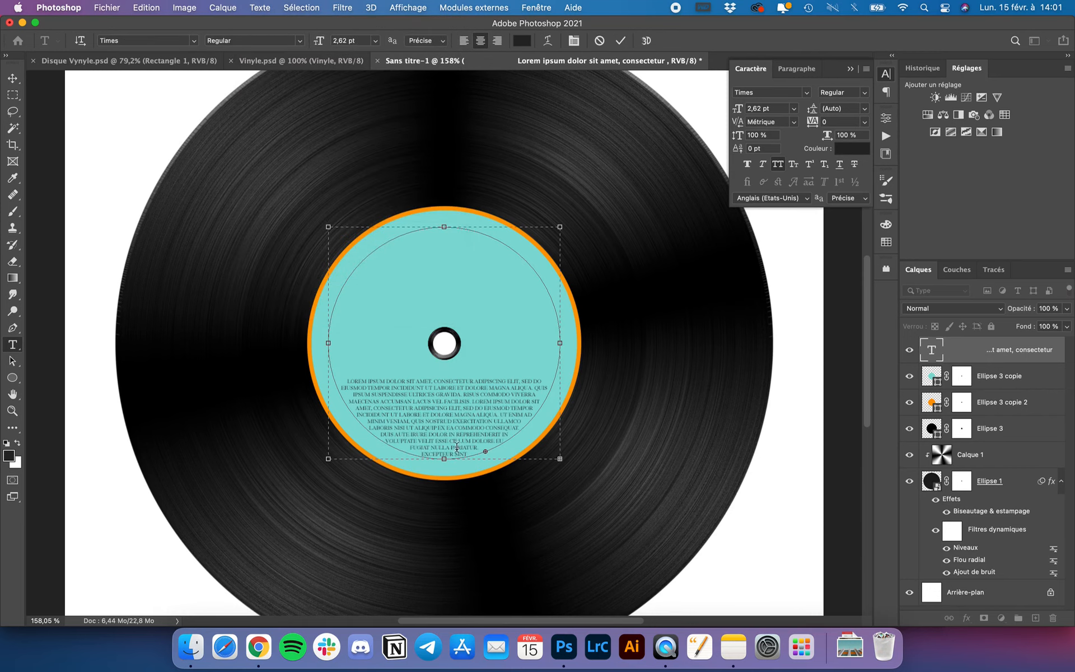
# Step: Delete the surplus placeholder text until the paragraph ends at "MAGNAM ALIQUAM QUAERAT VOLUPTATEM", and finish editing
pyautogui.moveTo(470, 454); pyautogui.dragTo(389, 430)
pyautogui.press('BackSpace')
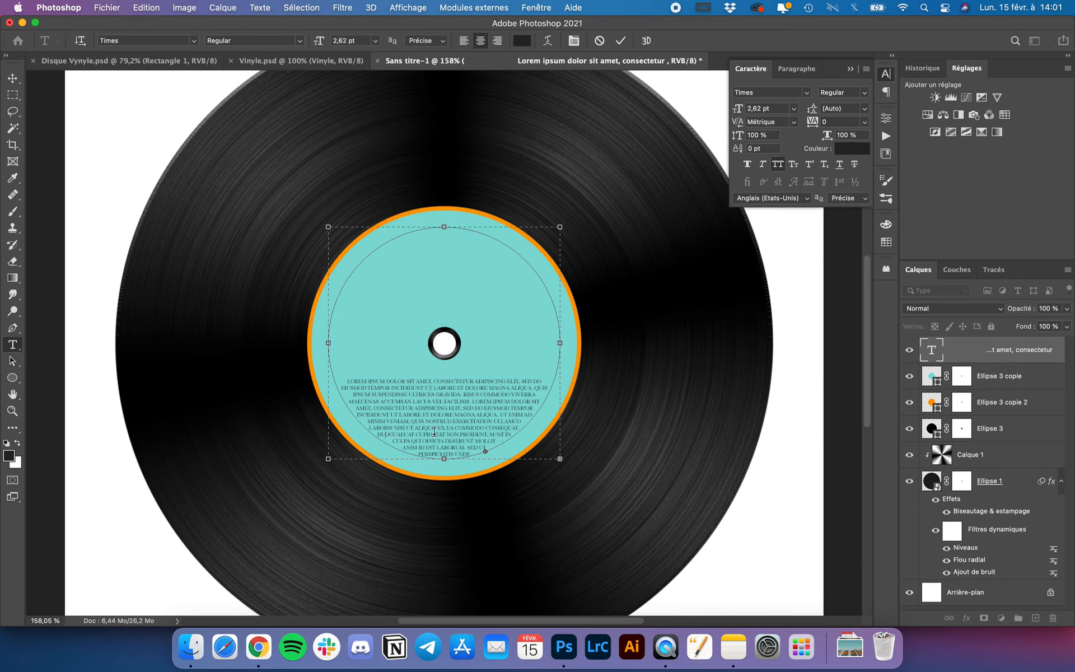
pyautogui.moveTo(469, 454); pyautogui.dragTo(399, 414)
pyautogui.press('BackSpace')
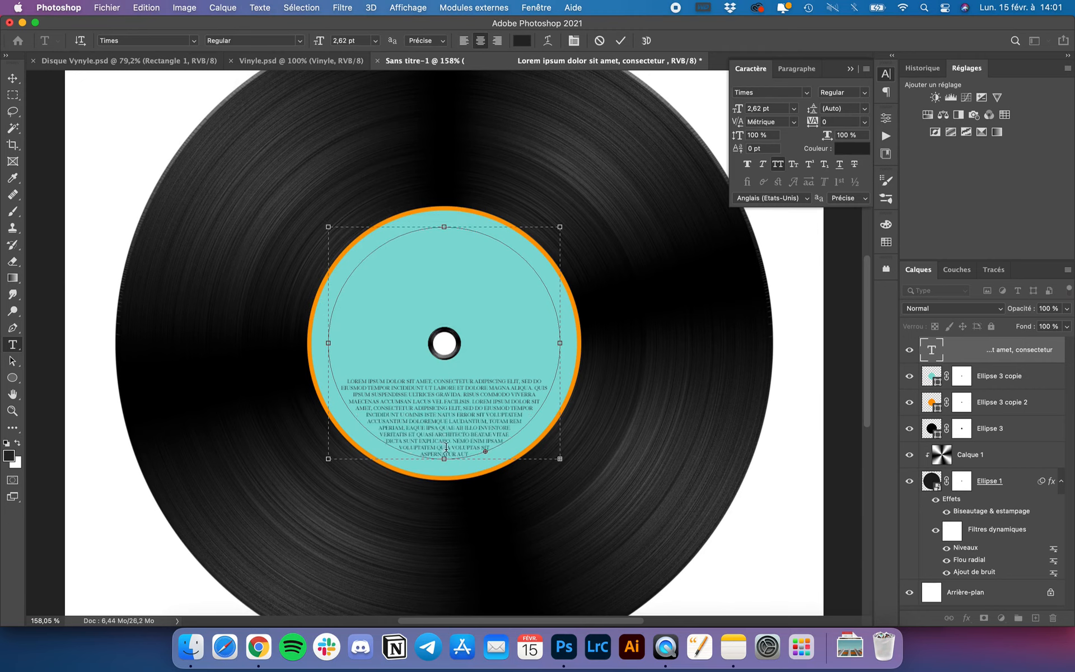
pyautogui.moveTo(465, 447); pyautogui.dragTo(403, 434)
pyautogui.press('BackSpace')
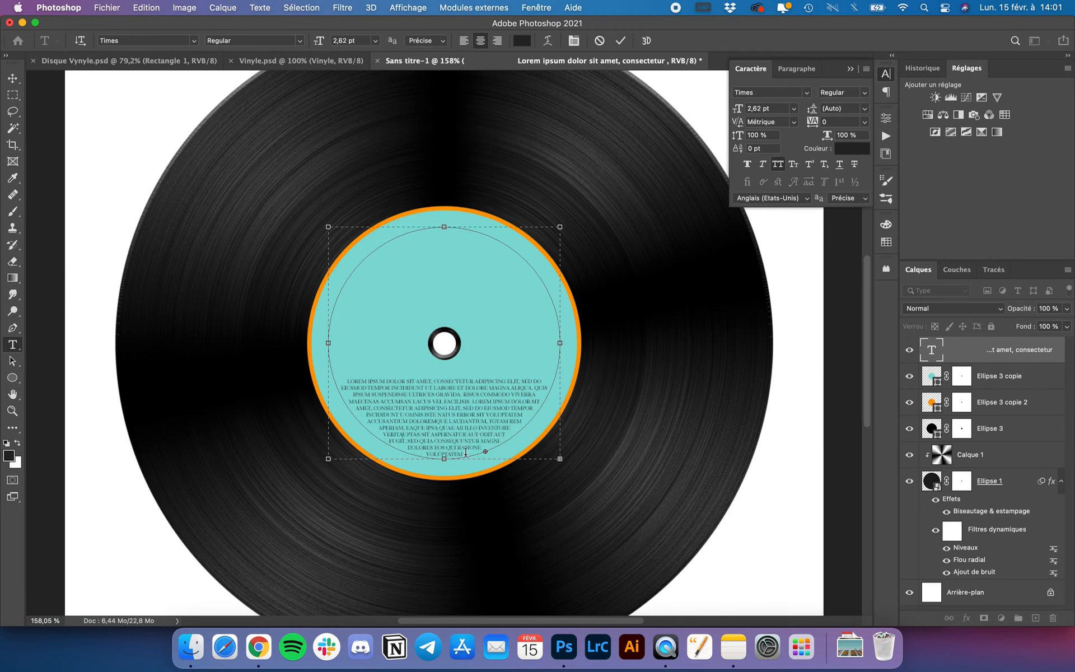
pyautogui.moveTo(465, 451); pyautogui.dragTo(404, 441)
pyautogui.press('BackSpace')
pyautogui.moveTo(469, 447); pyautogui.dragTo(390, 428)
pyautogui.press('BackSpace')
pyautogui.press('BackSpace')
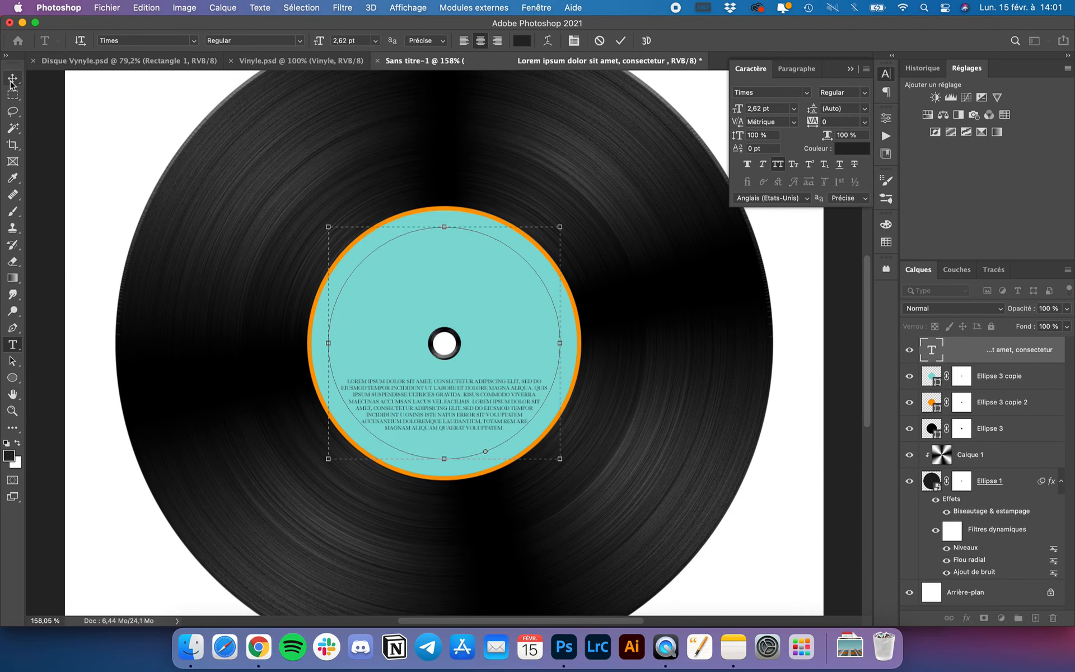
pyautogui.click(12, 78)
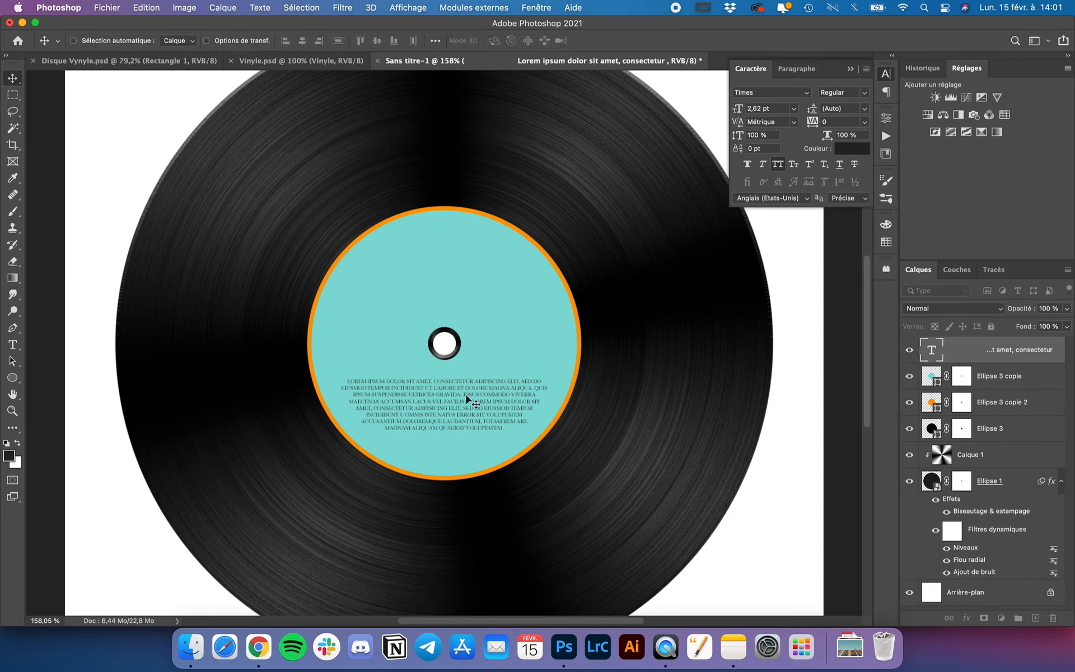
# Step: Lower the label paragraph by two blank lines and delete its ending after "DOLOREMQUE"
pyautogui.press('t')
pyautogui.click(348, 381)
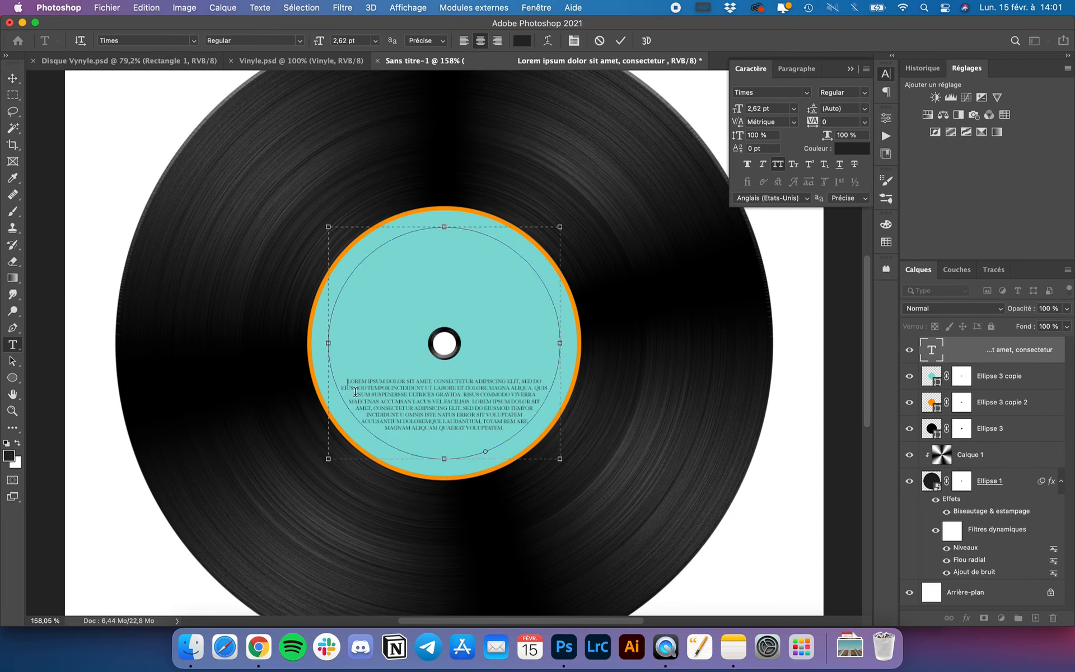
pyautogui.press('Return')
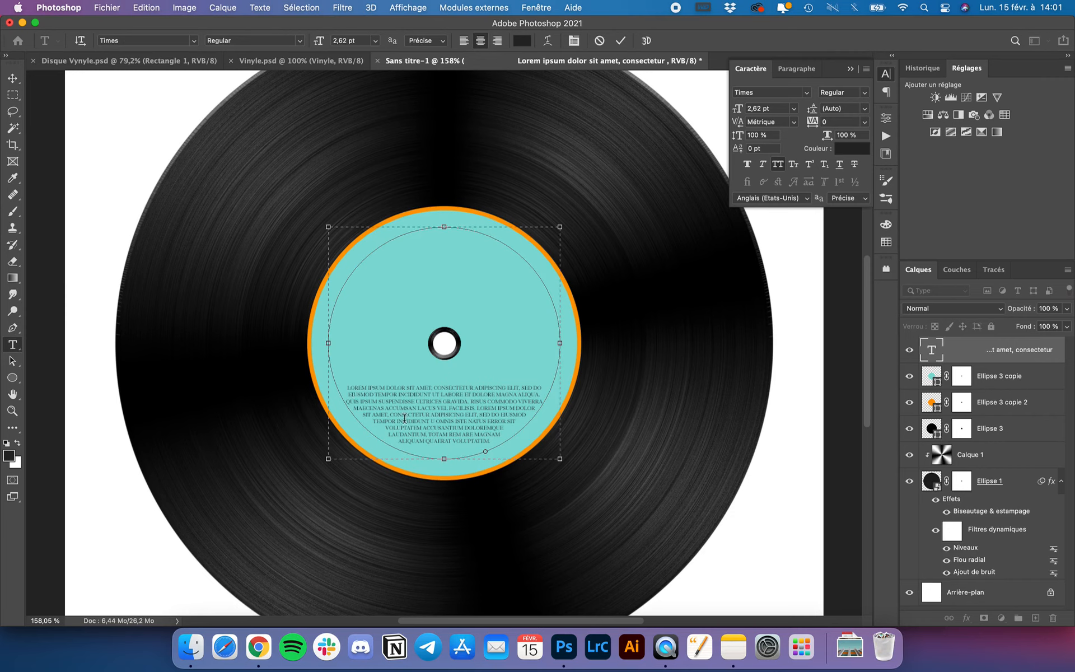
pyautogui.moveTo(491, 441); pyautogui.dragTo(384, 434)
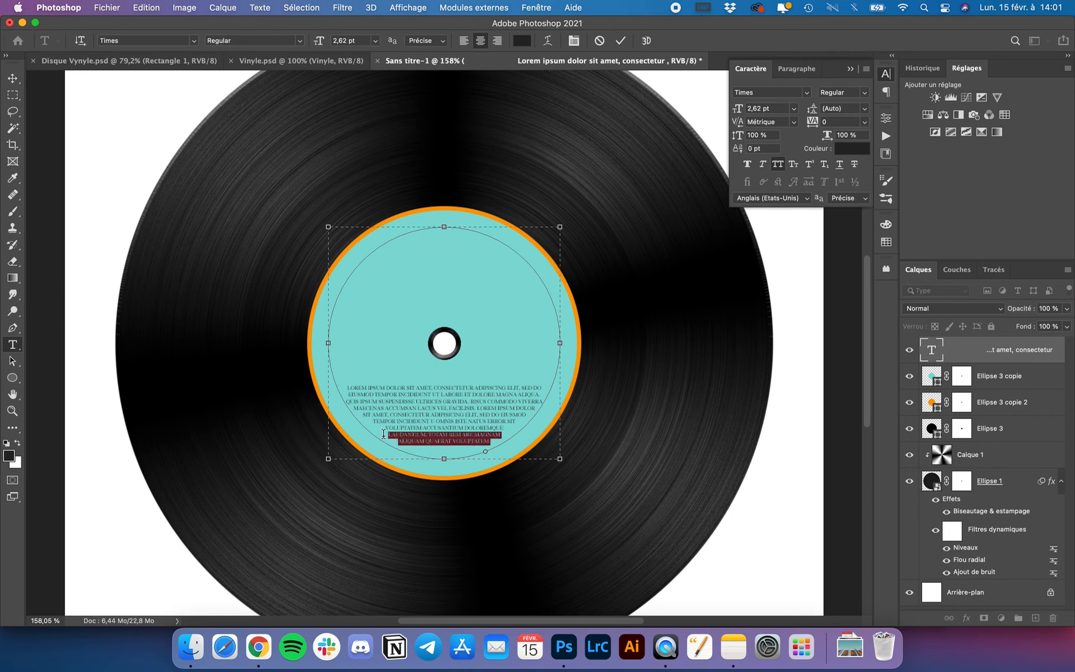
pyautogui.press('BackSpace')
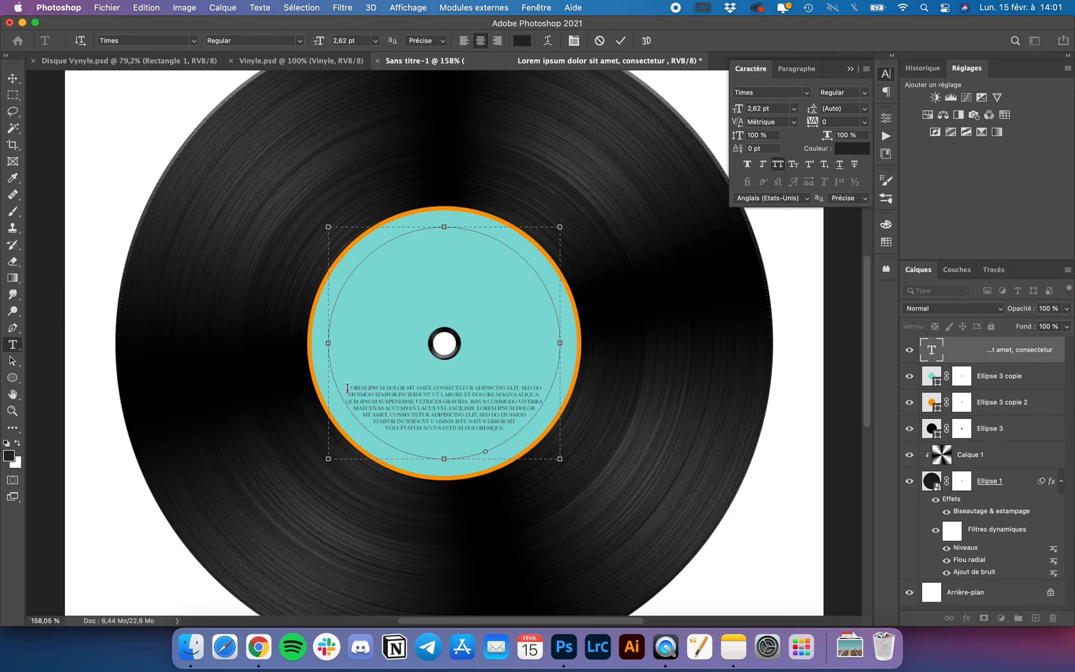
pyautogui.press('Return')
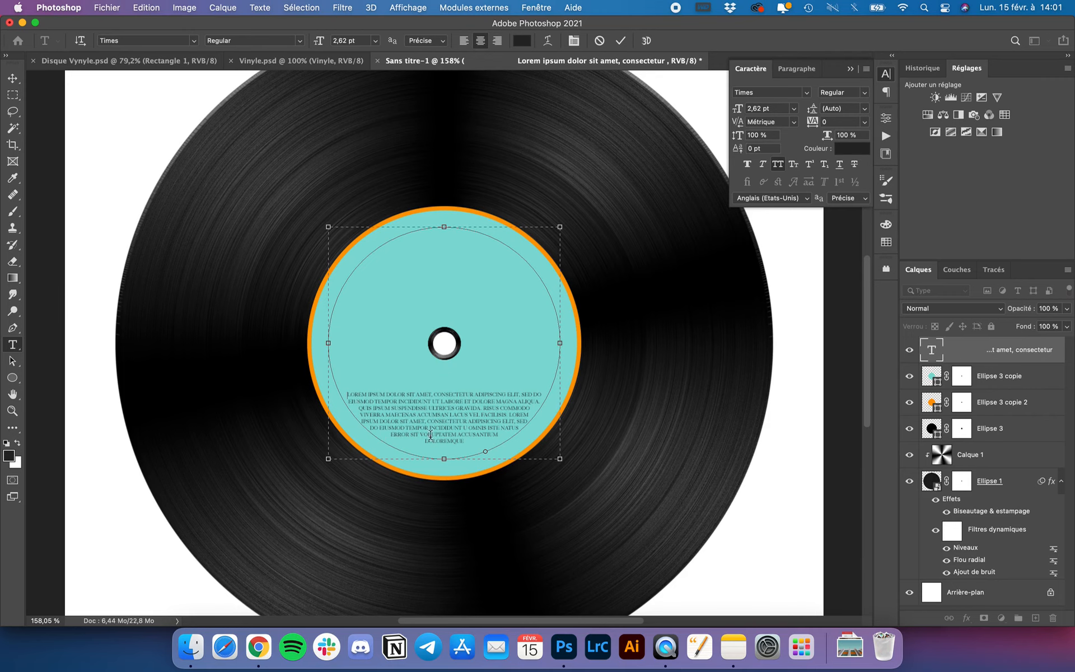
# Step: Set the label paragraph's font size to 2,2 pt, insert one more blank line above it, and finish editing
pyautogui.moveTo(473, 445); pyautogui.dragTo(316, 383)
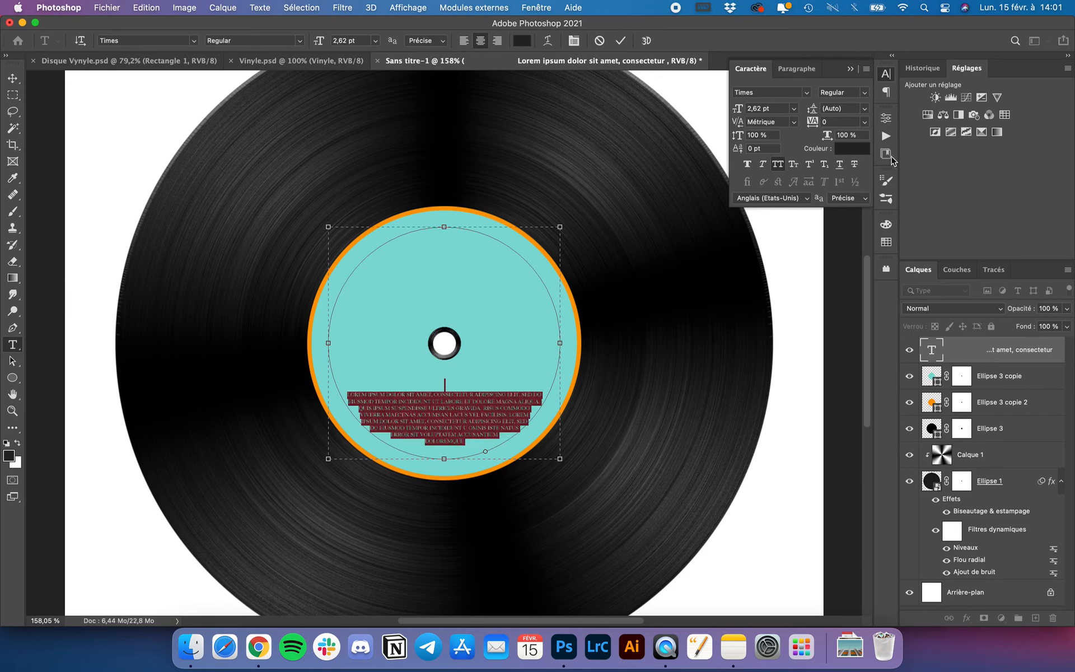
pyautogui.click(776, 108)
pyautogui.write('2,2')
pyautogui.press('Return')
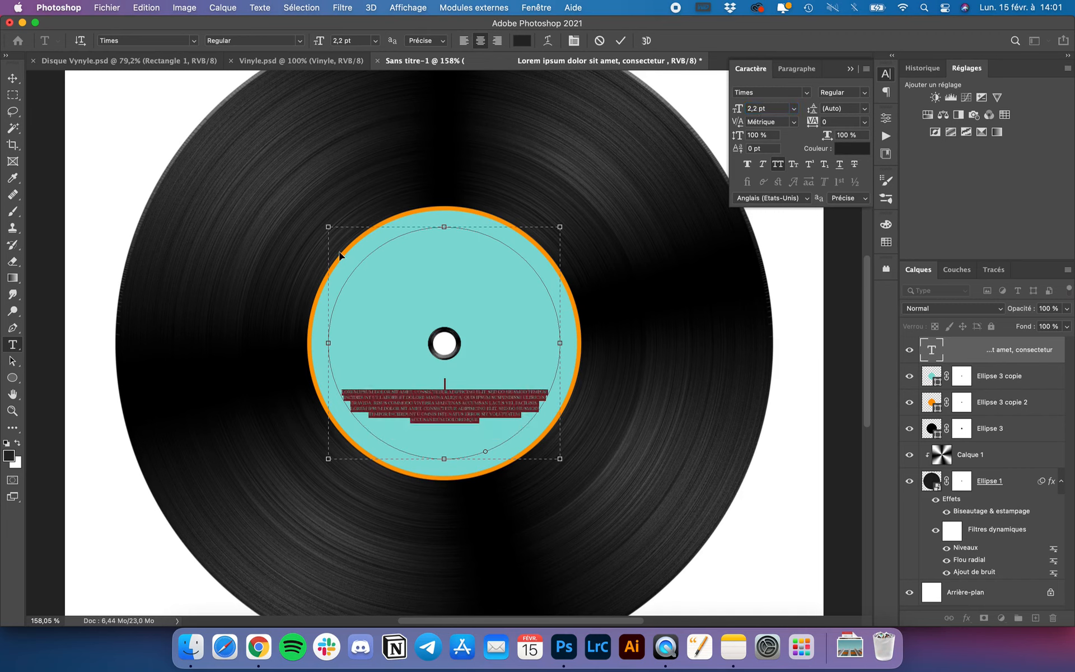
pyautogui.click(384, 380)
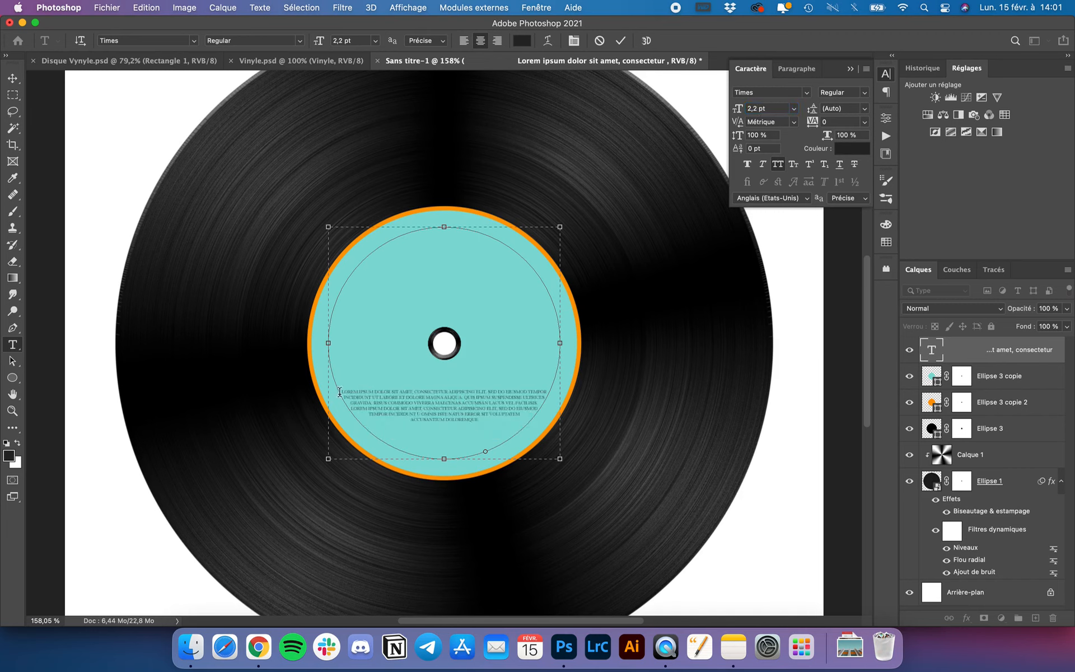
pyautogui.press('Return')
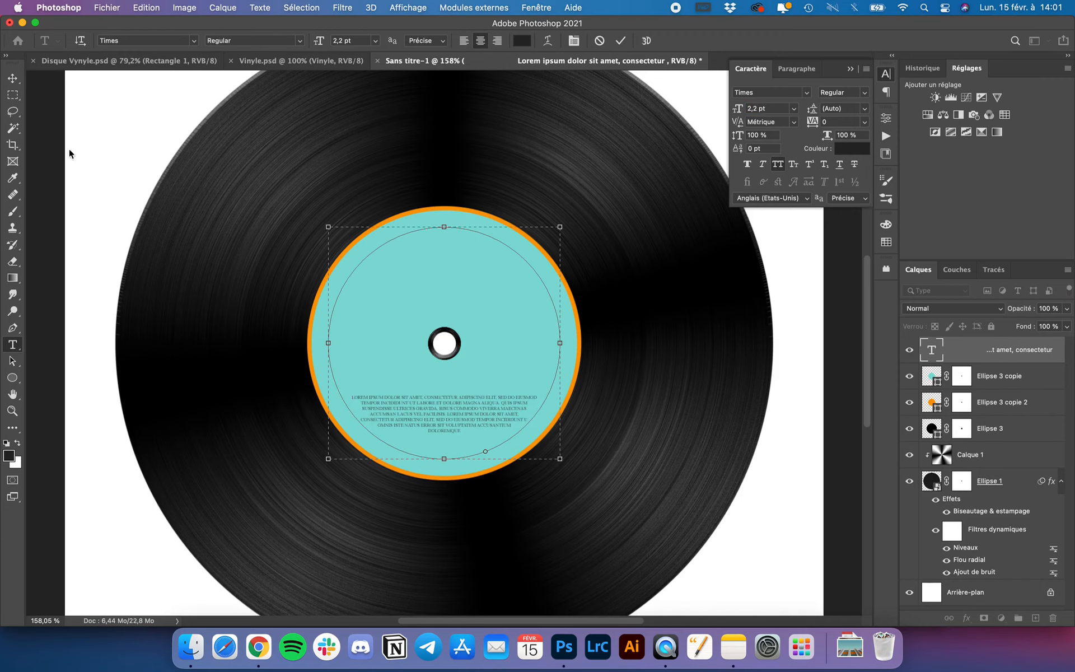
pyautogui.click(12, 79)
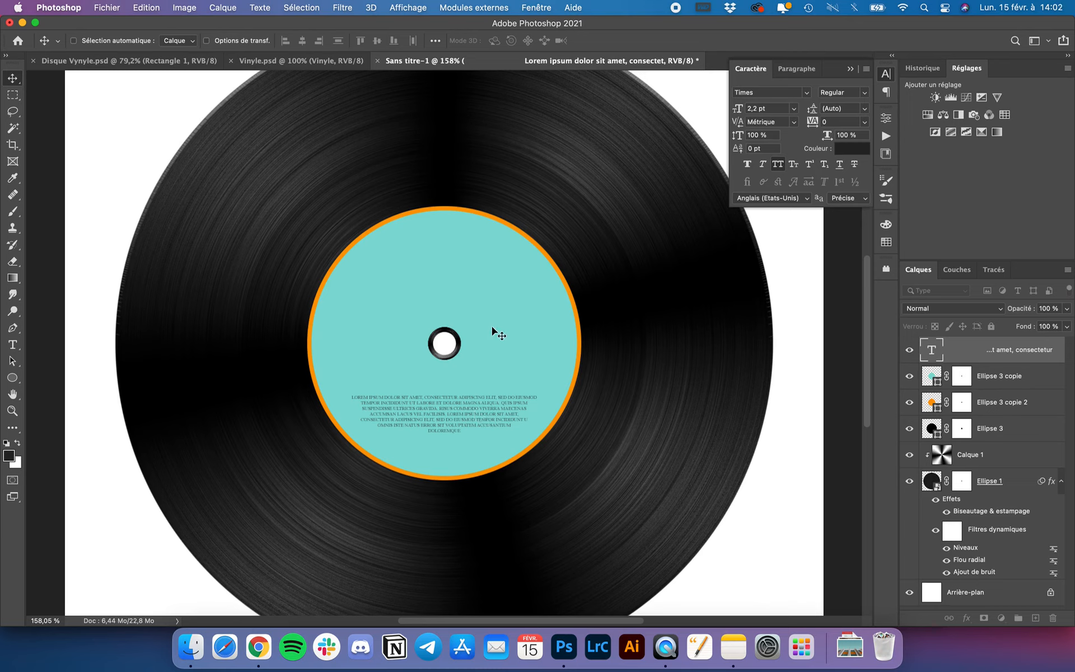
# Step: Create a separate text layer reading "Machine" and move it onto the turquoise label above the centre hole
pyautogui.press('t')
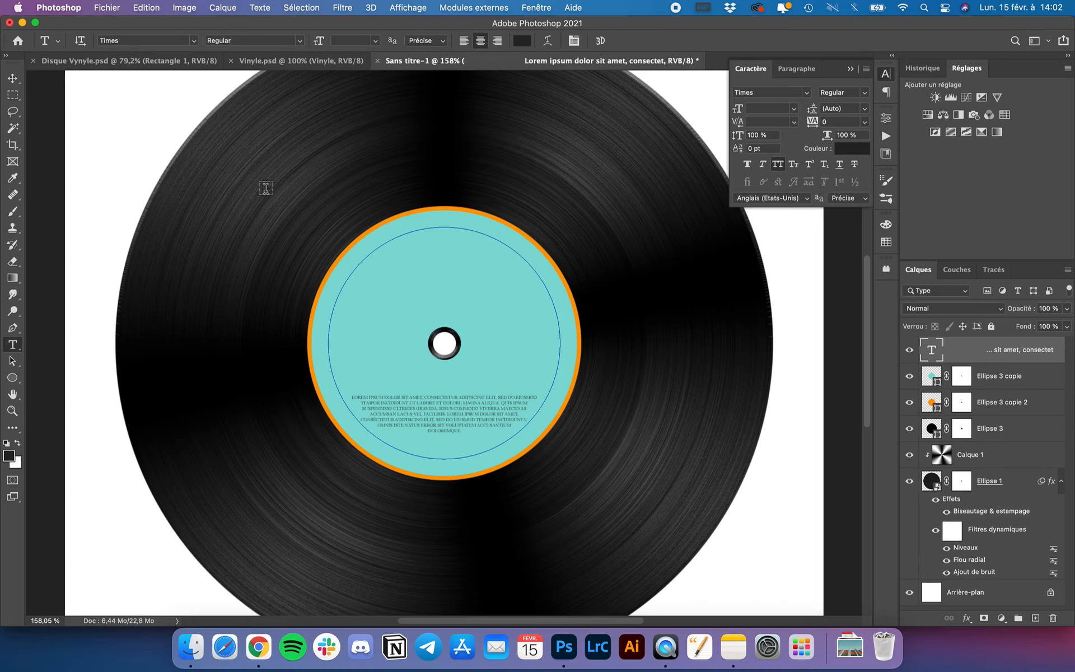
pyautogui.scroll(-5, 222, 230)
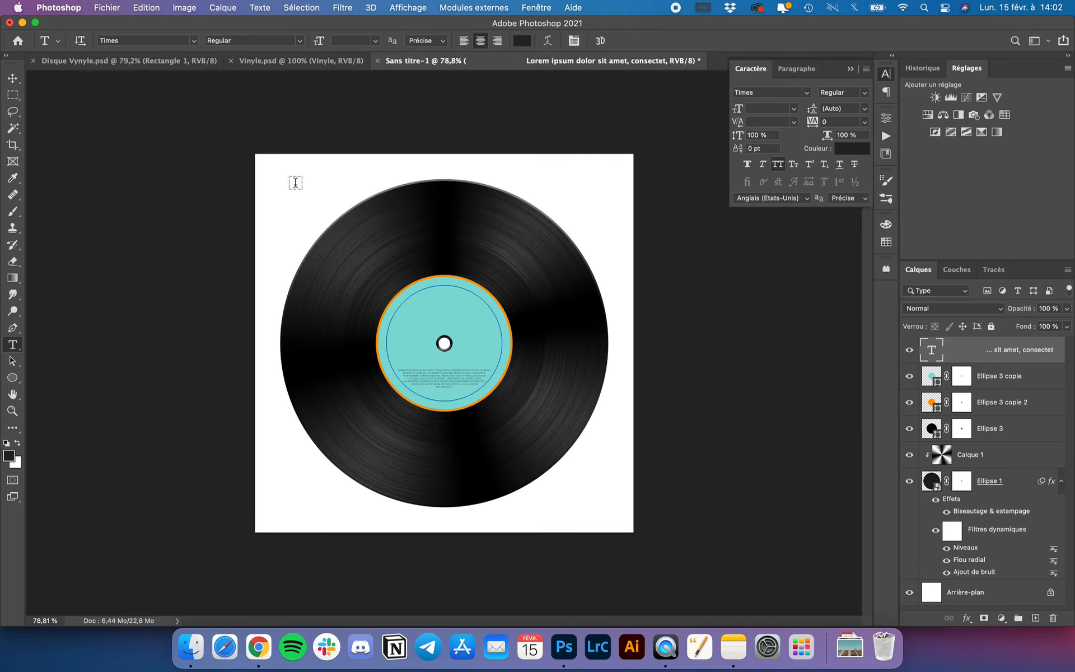
pyautogui.click(295, 184)
pyautogui.press('BackSpace')
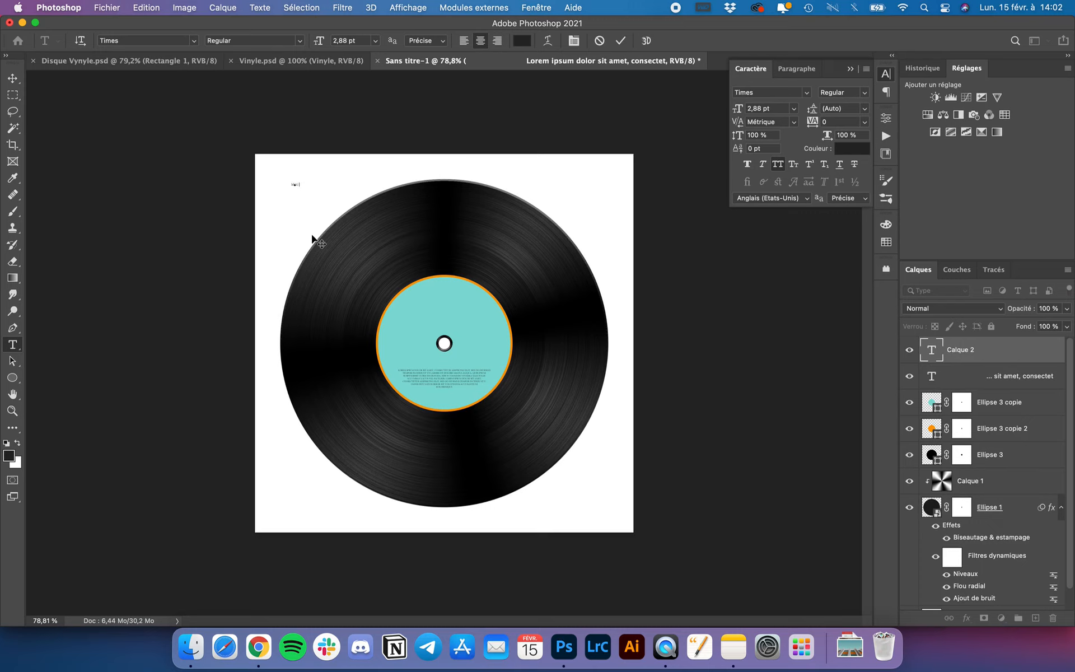
pyautogui.click(13, 79)
pyautogui.moveTo(317, 188); pyautogui.dragTo(461, 308)
pyautogui.scroll(1, 438, 315)
pyautogui.scroll(5, 439, 313)
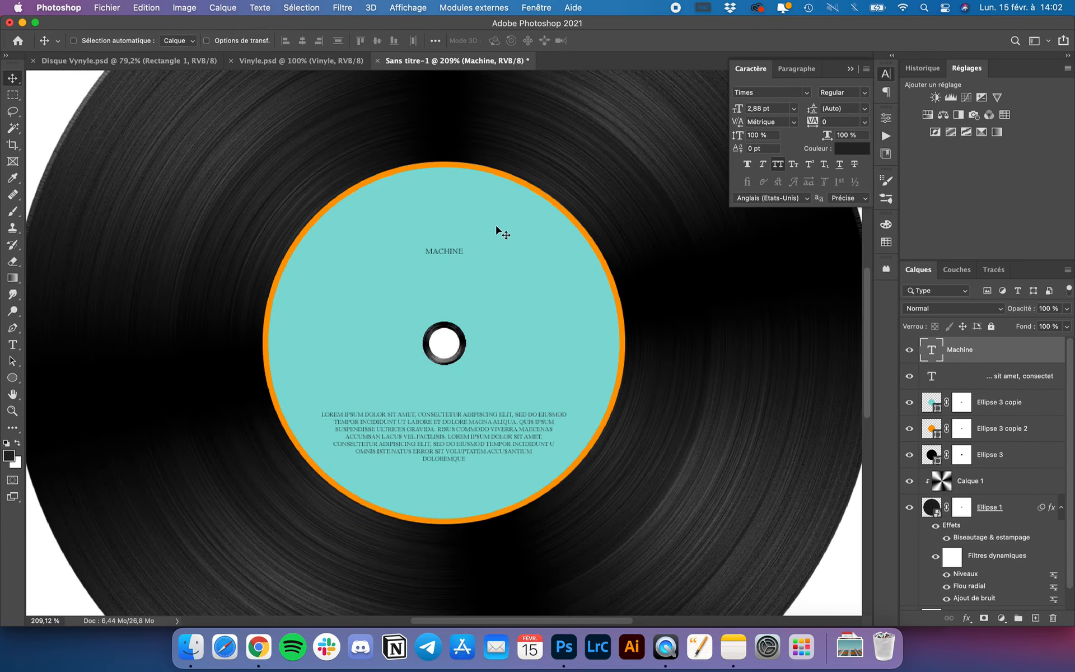
# Step: Enlarge the MACHINE title to about 17,31 pt and place it across the label above the centre hole
pyautogui.press('super+t')
pyautogui.moveTo(469, 246); pyautogui.dragTo(639, 154)
pyautogui.moveTo(520, 241); pyautogui.dragTo(445, 271)
pyautogui.press('Return')
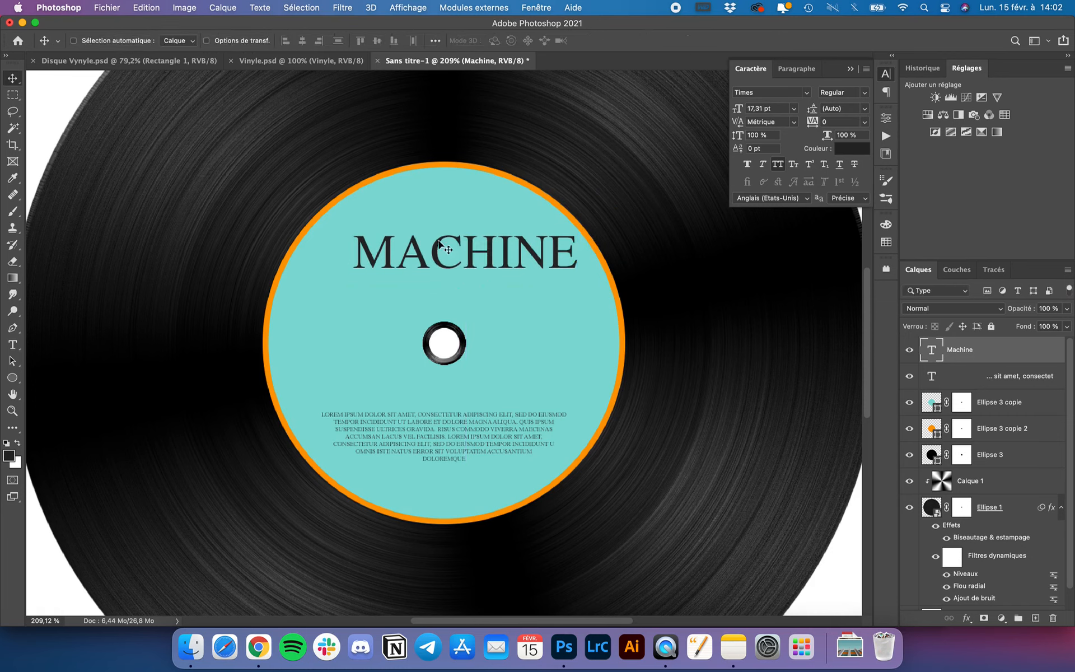
# Step: Colour the MACHINE title dark teal #19847e, a darker shade derived from the label's sampled turquoise
pyautogui.click(846, 150)
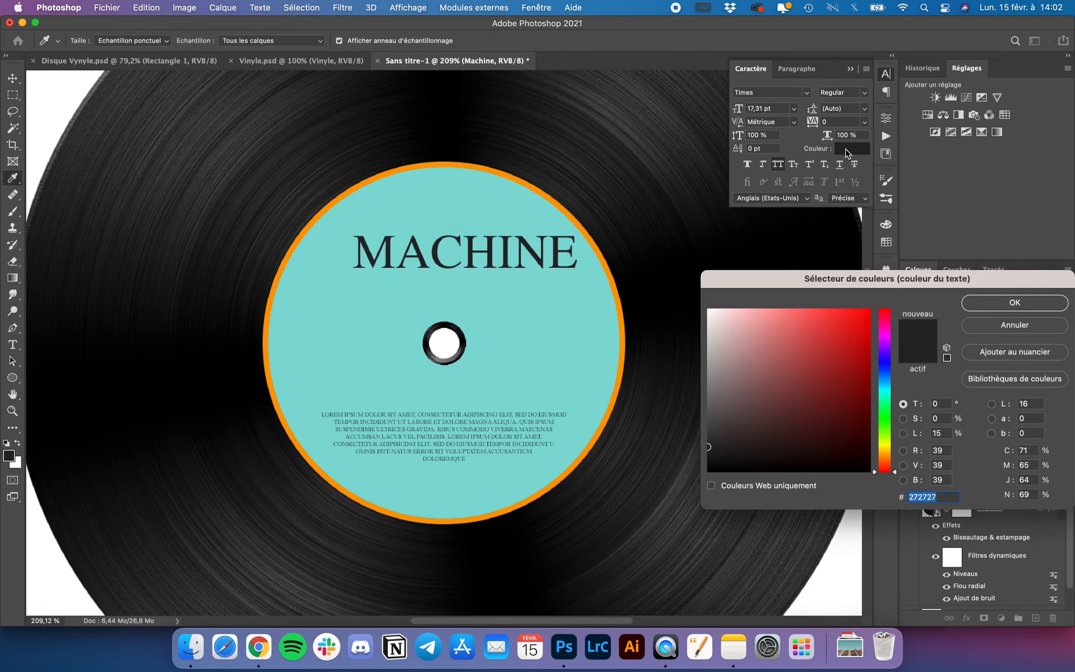
pyautogui.click(560, 303)
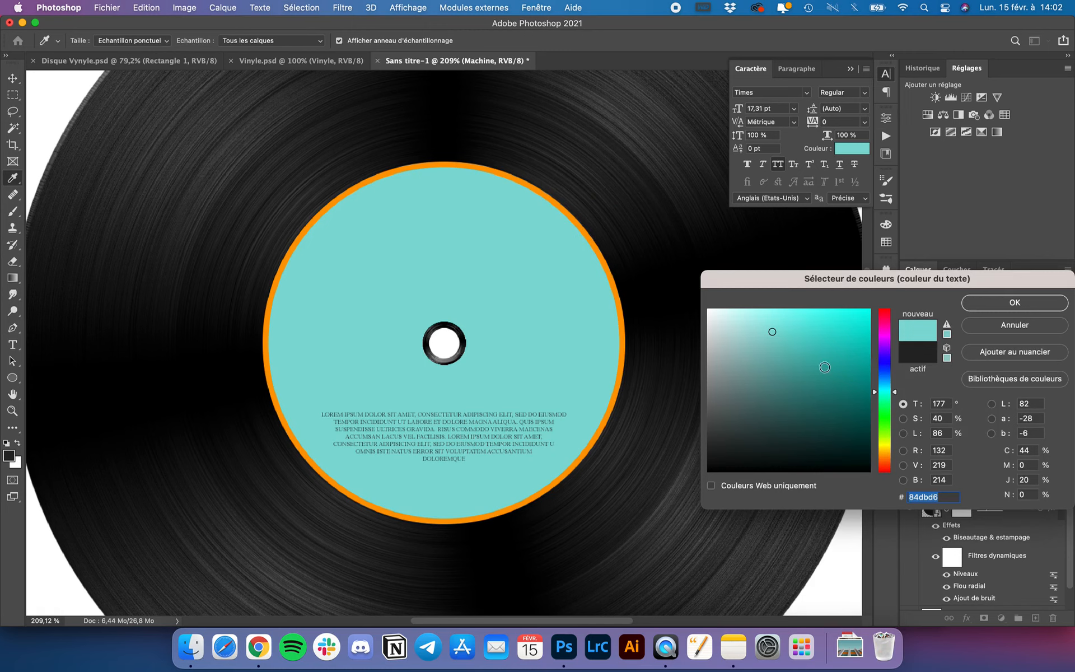
pyautogui.click(836, 380)
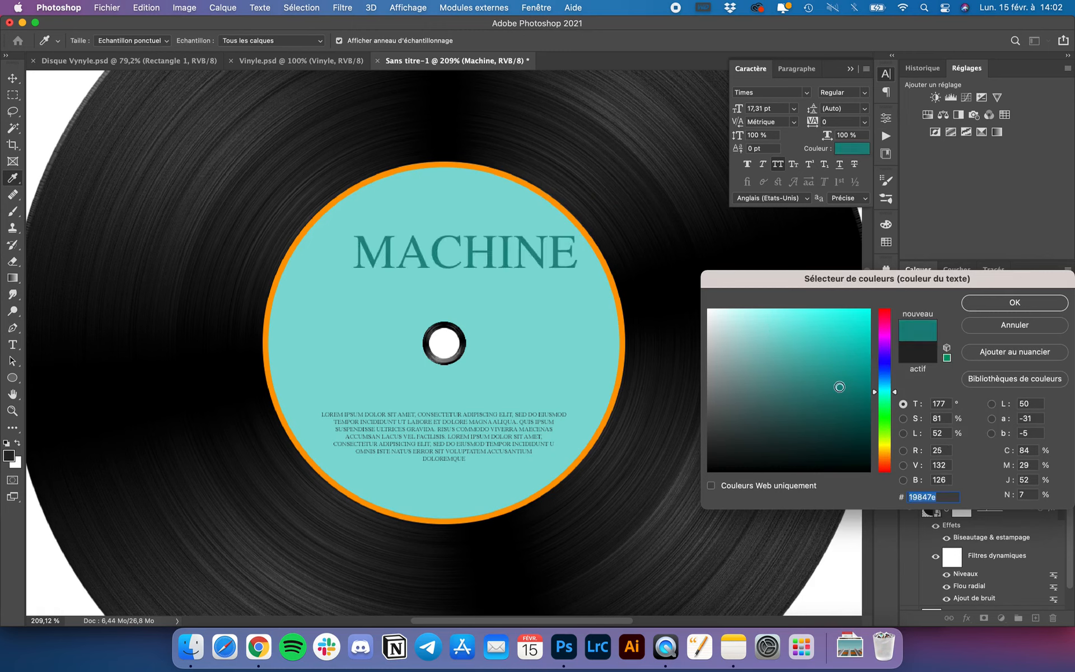
pyautogui.click(984, 305)
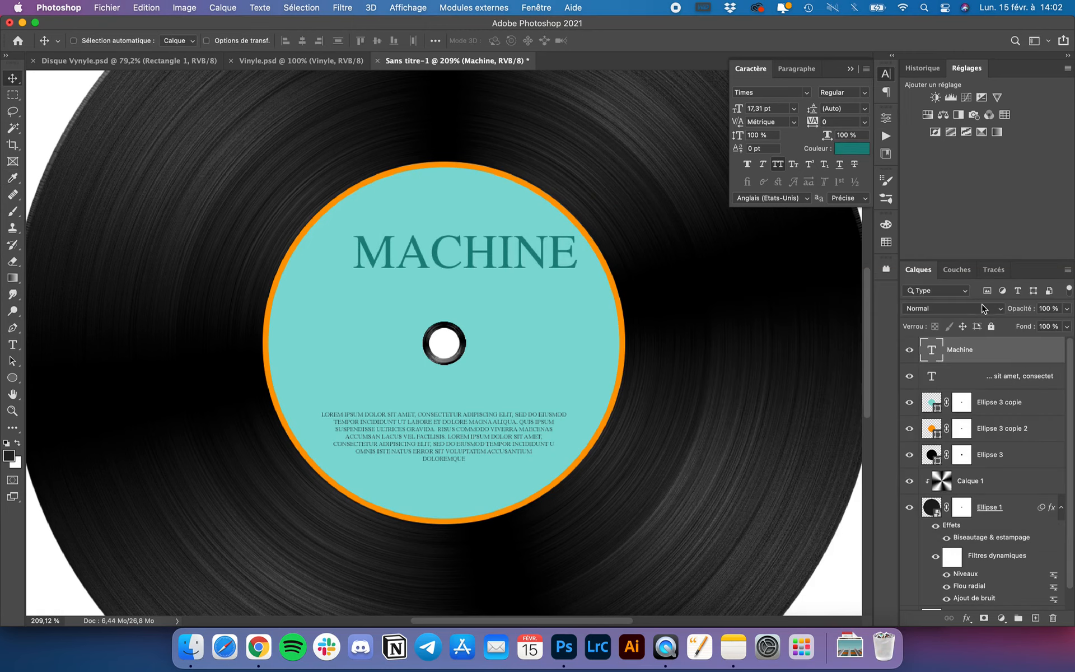
# Step: Recolour the Lorem ipsum paragraph with the teal #1a857f sampled from the MACHINE title
pyautogui.click(1024, 377)
pyautogui.click(851, 149)
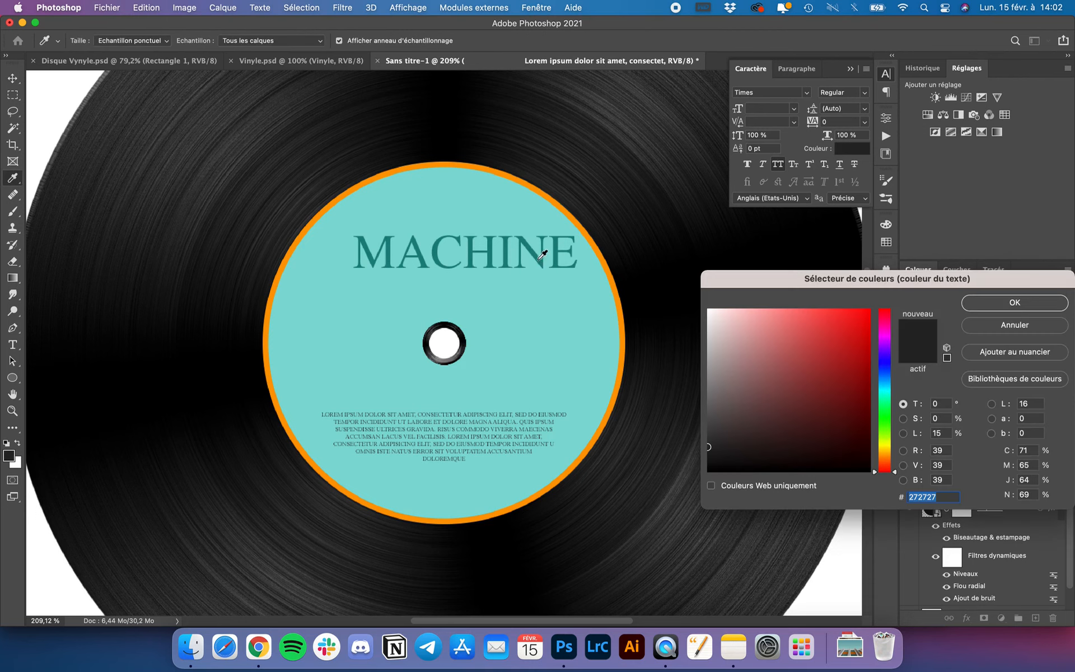
pyautogui.click(528, 250)
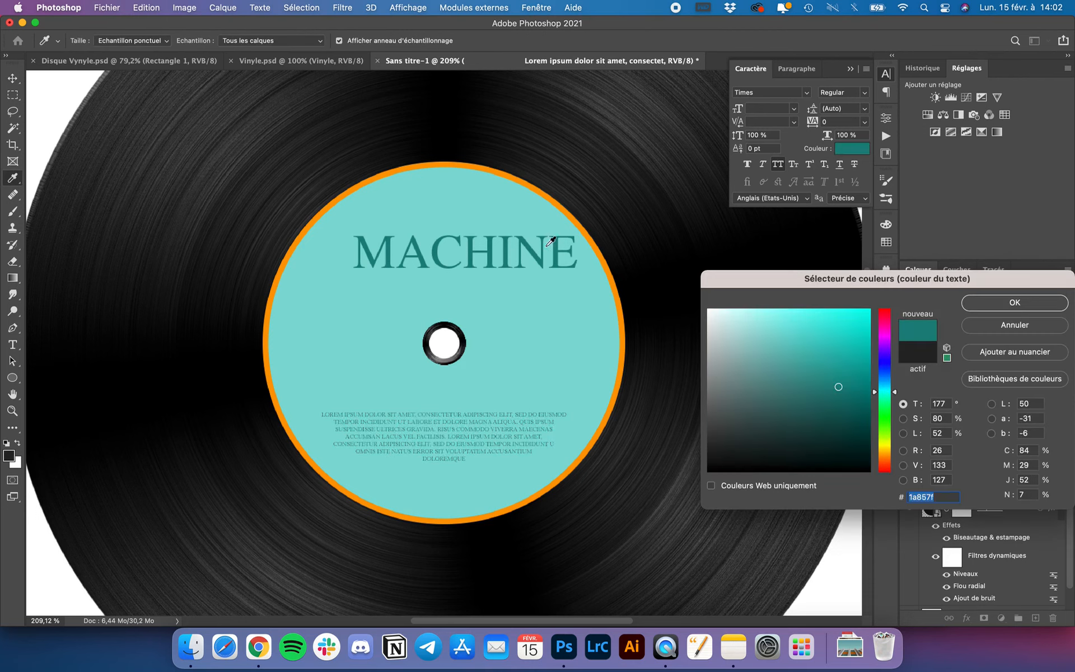
pyautogui.click(1015, 303)
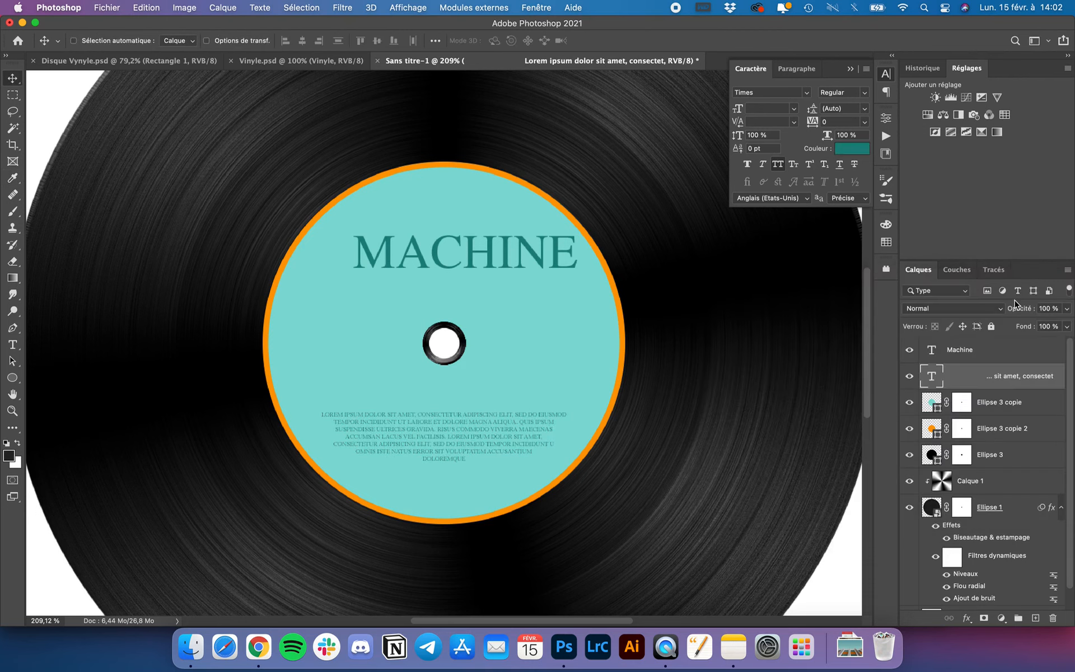
# Step: Set the MACHINE title in Great Vibes Regular and turn off its all-caps style
pyautogui.click(978, 353)
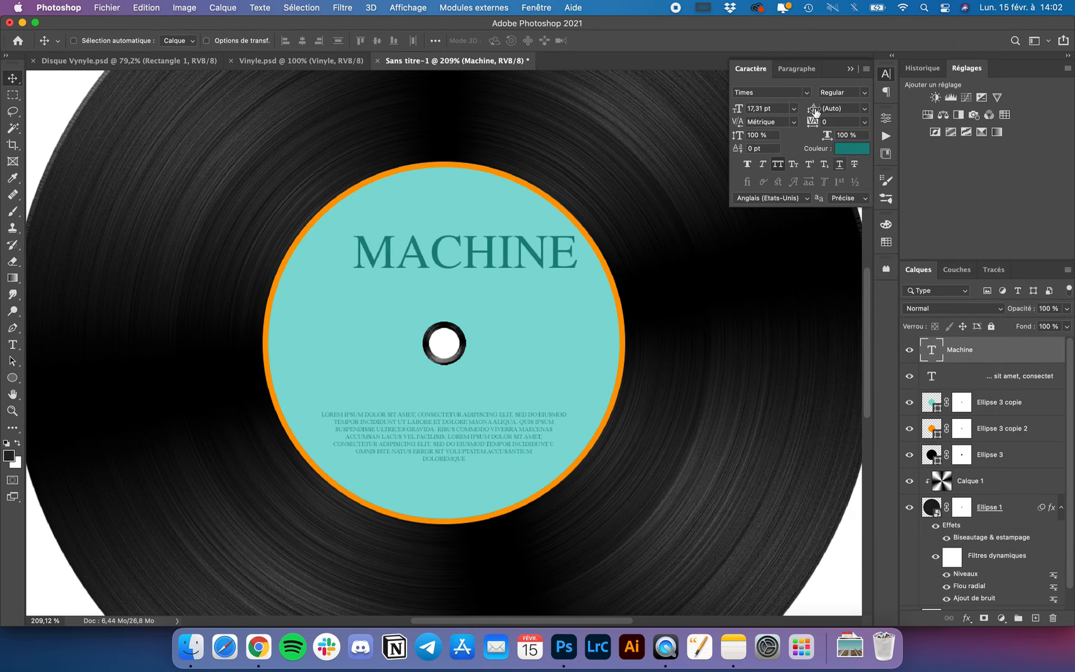
pyautogui.click(775, 92)
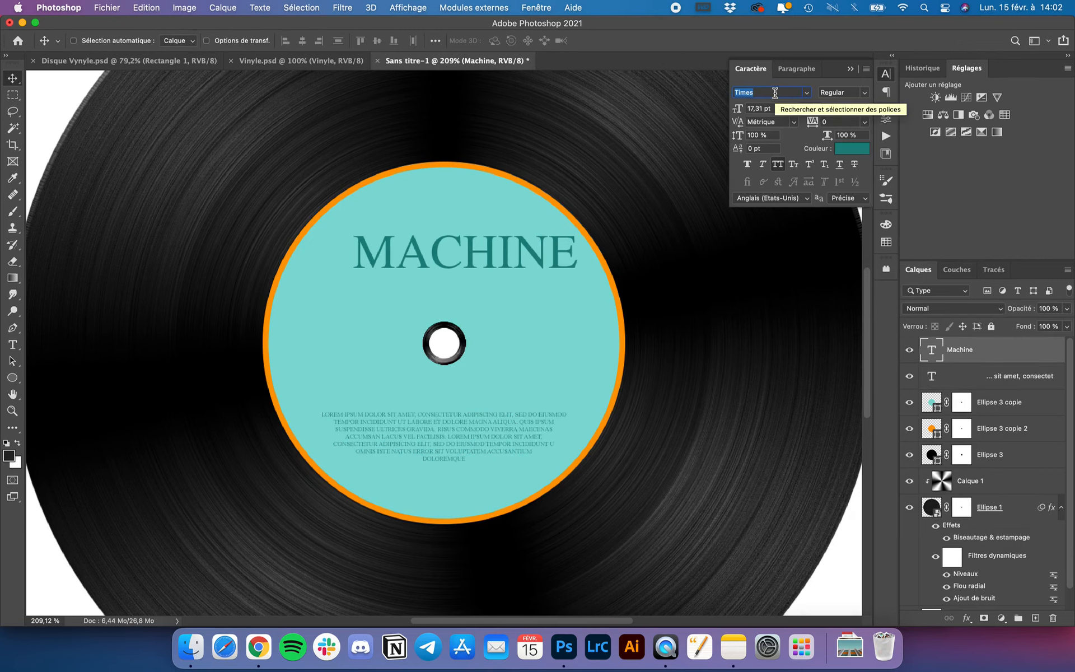
pyautogui.write('grea')
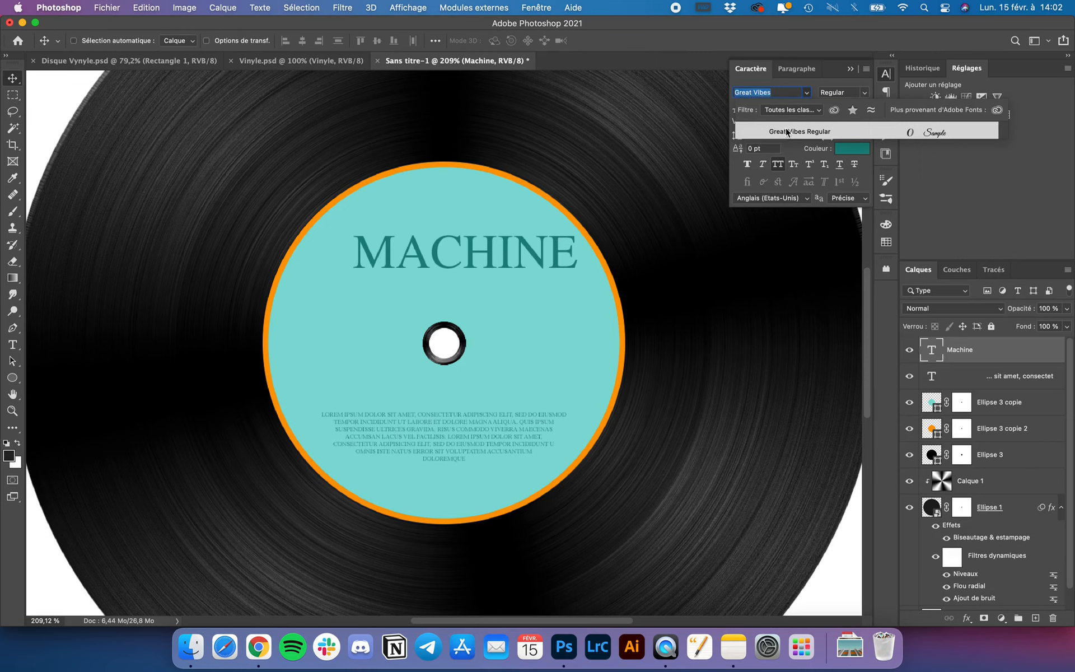
pyautogui.click(789, 133)
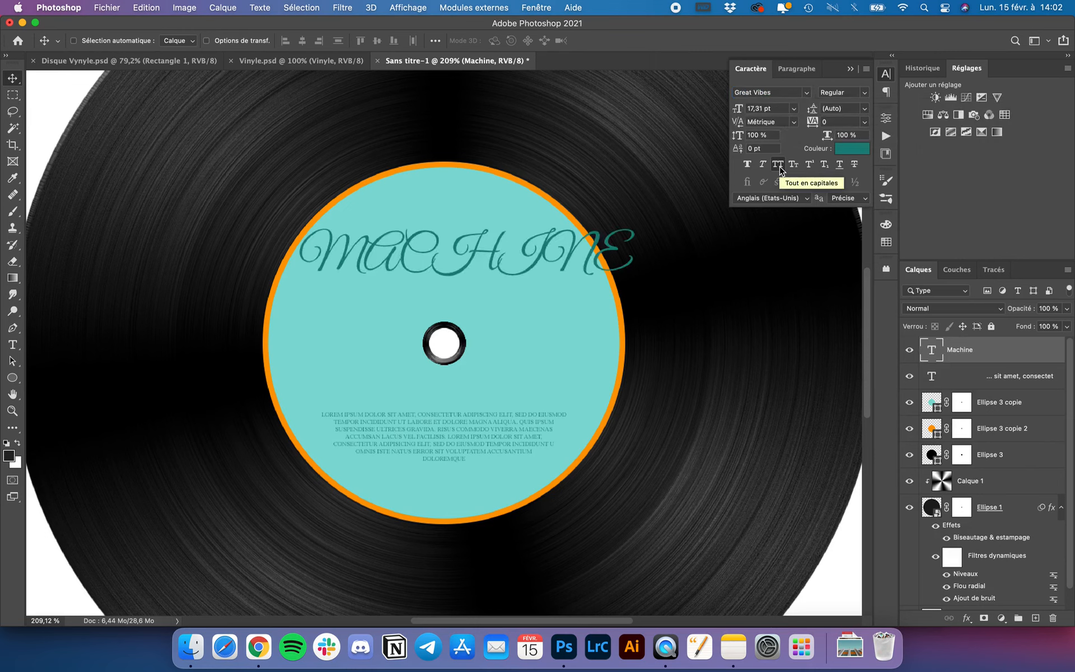
pyautogui.click(778, 165)
# Step: Enlarge the Machine title to about 19,57 pt and place it near the upper edge of the turquoise label
pyautogui.moveTo(530, 257); pyautogui.dragTo(511, 196)
pyautogui.press('cmd+t')
pyautogui.moveTo(473, 246); pyautogui.dragTo(447, 194)
pyautogui.press('Return')
# Step: Centre the Machine title horizontally on the canvas, then lower it slightly on the label
pyautogui.press('super+a')
pyautogui.click(303, 42)
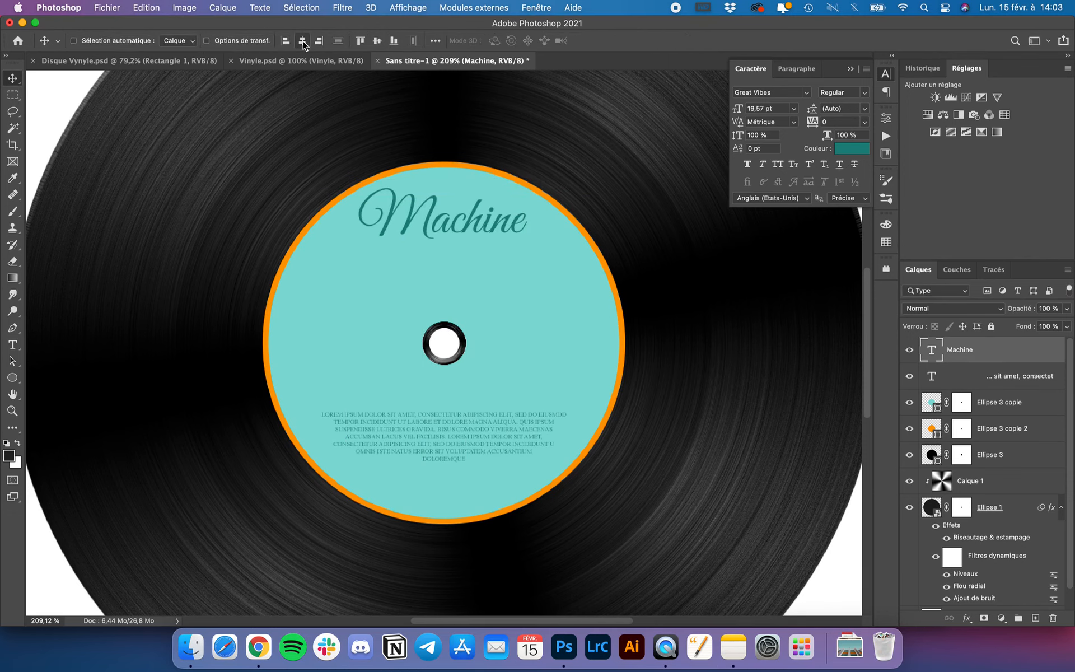
pyautogui.press('super+d')
pyautogui.press('super+0')
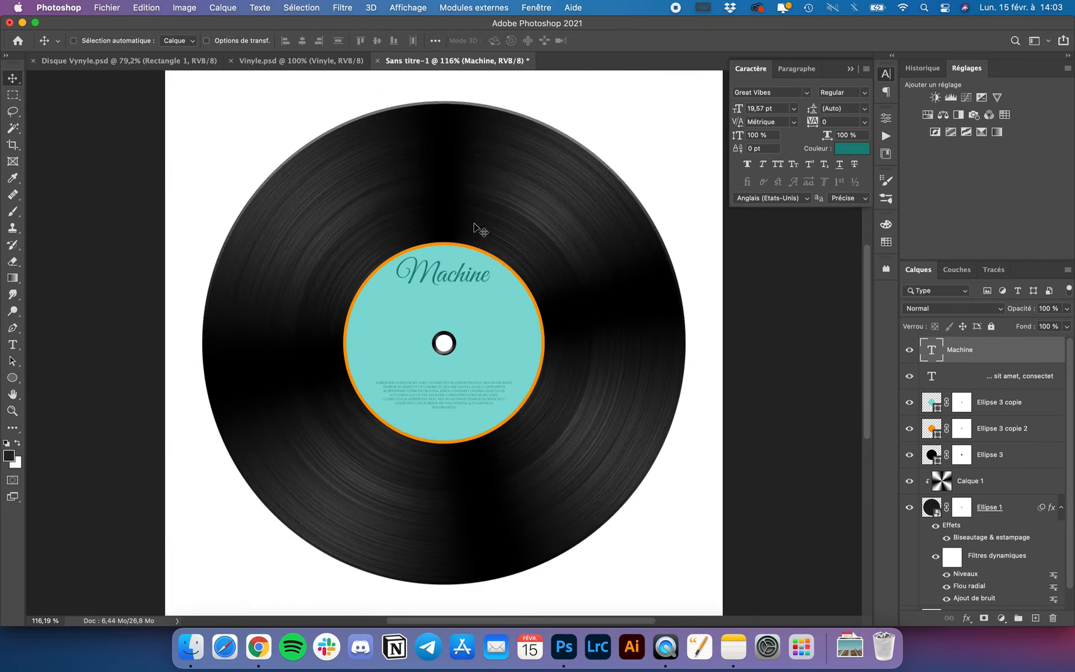
pyautogui.moveTo(444, 268); pyautogui.dragTo(457, 285)
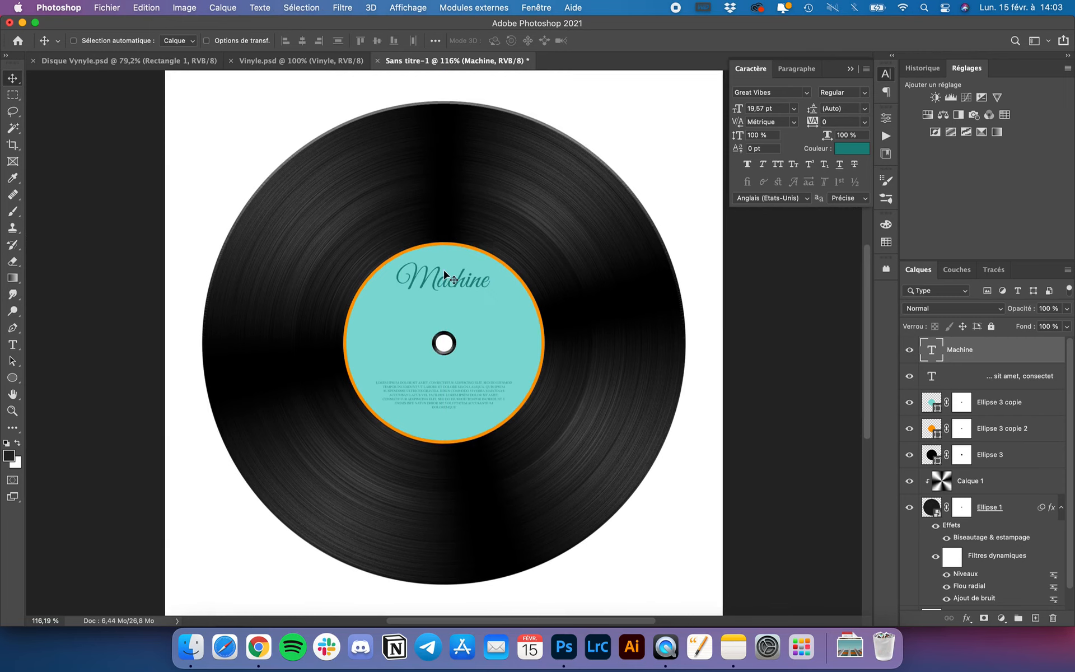
# Step: Add a separate text layer reading "Disco", enlarge it to about 22,28 pt and place it just below the Machine title
pyautogui.press('super+plus')
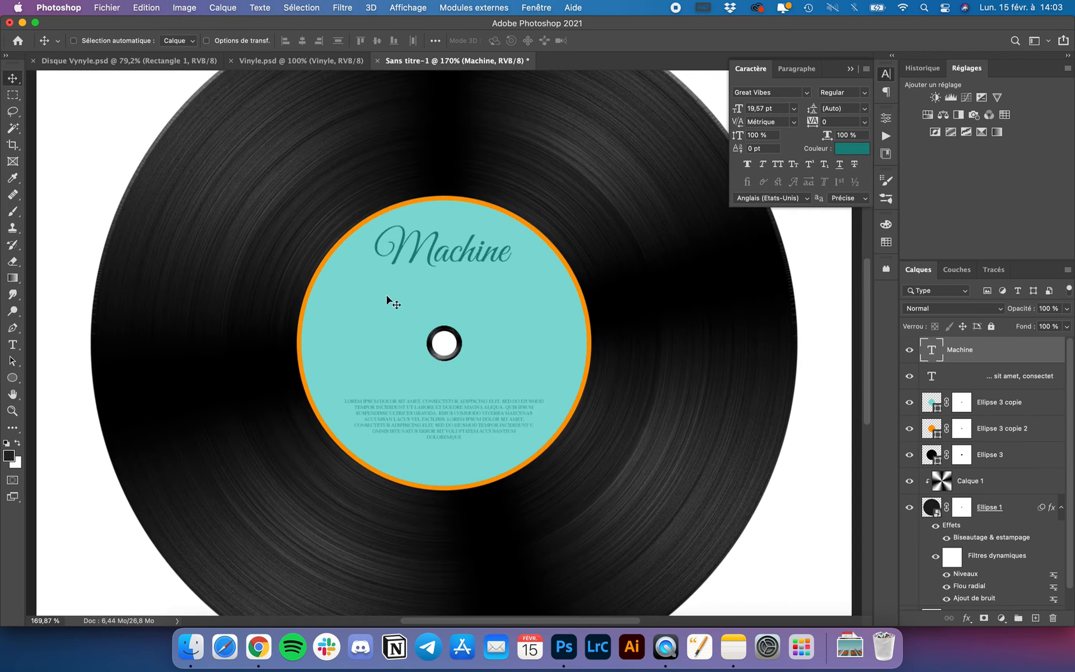
pyautogui.press('t')
pyautogui.click(375, 303)
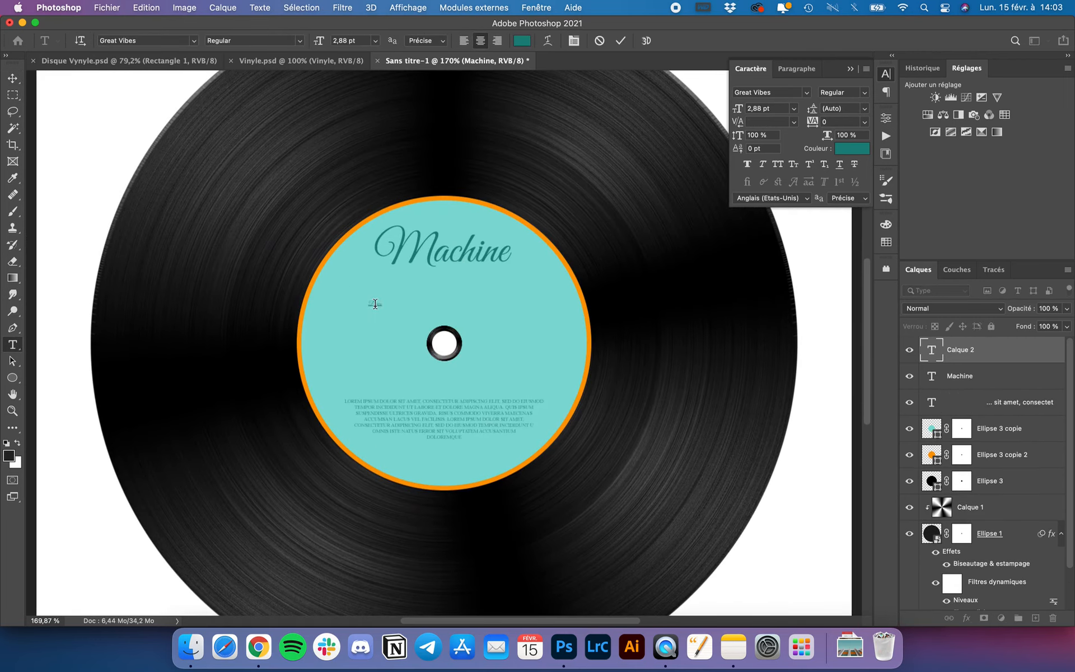
pyautogui.click(12, 78)
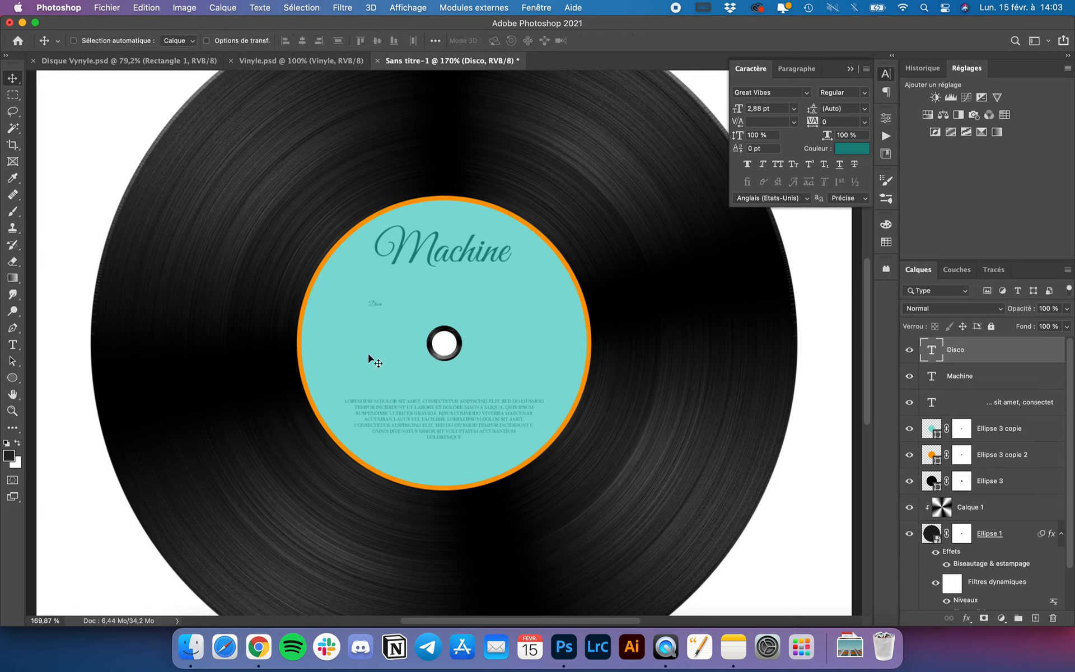
pyautogui.press('super+t')
pyautogui.moveTo(384, 300); pyautogui.dragTo(453, 285)
pyautogui.press('Return')
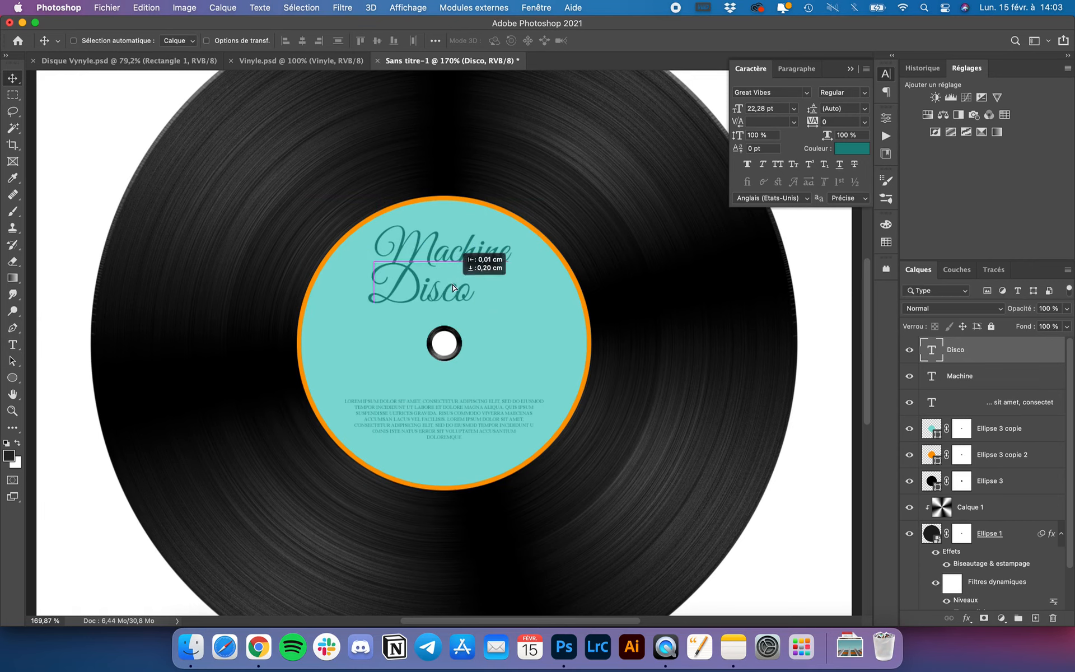
# Step: Set the Disco text in ChunkFive Roman with the all-caps style
pyautogui.click(776, 94)
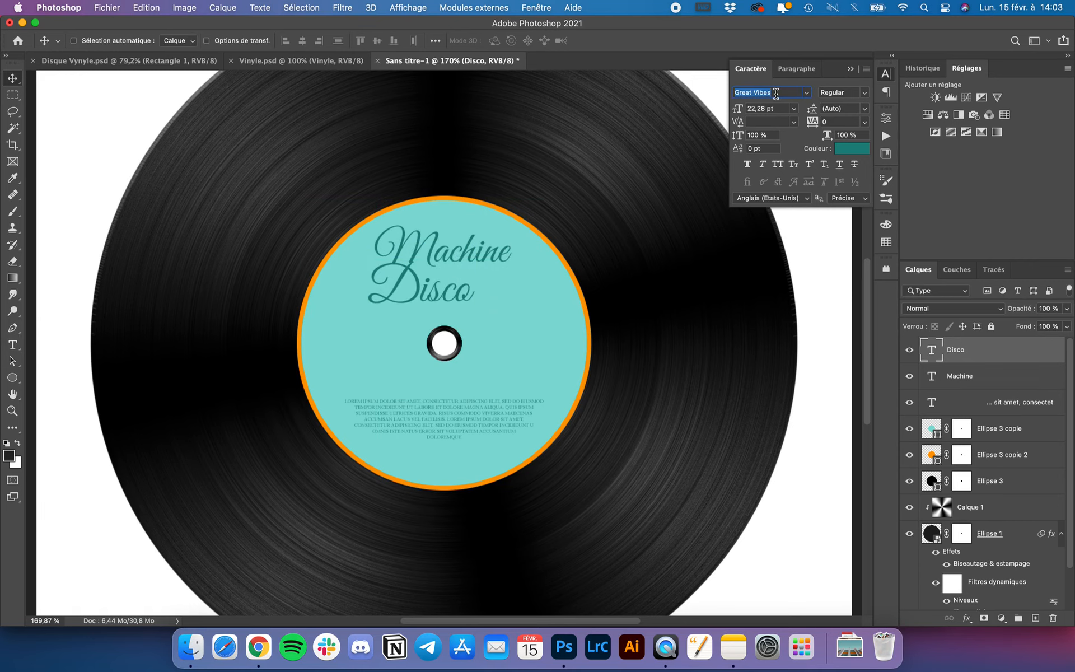
pyautogui.write('chu')
pyautogui.click(807, 130)
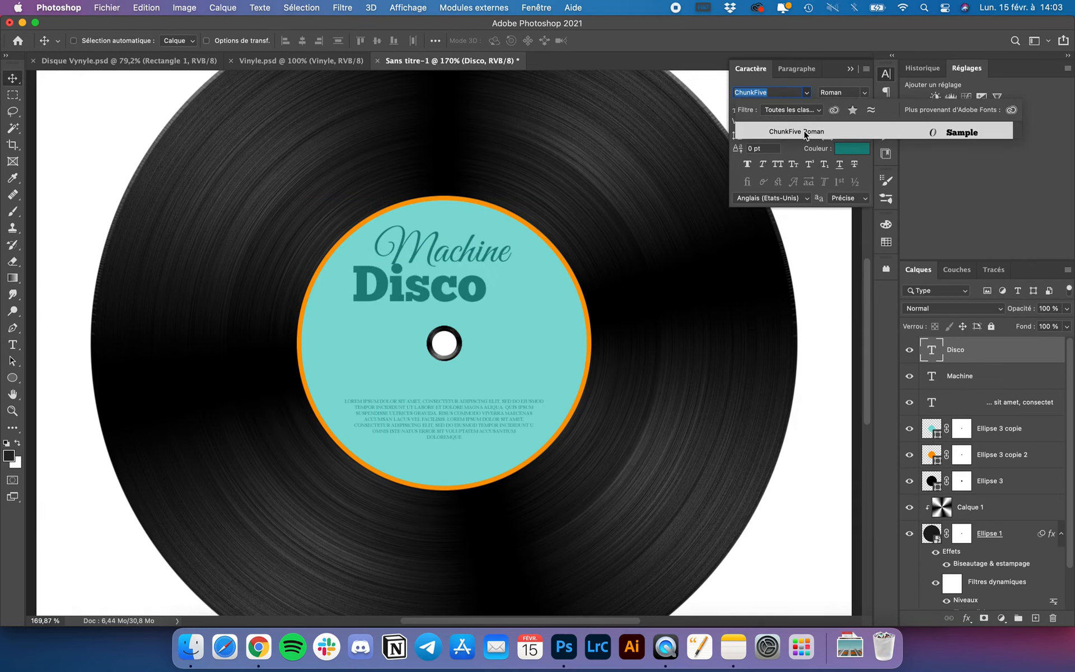
pyautogui.click(777, 163)
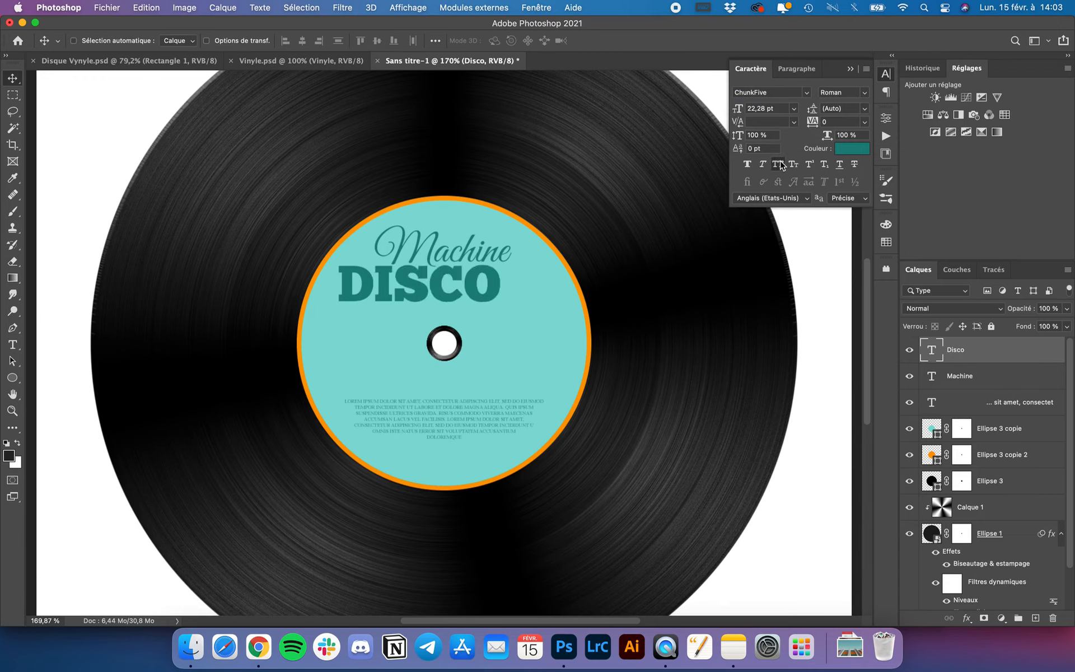
# Step: Enlarge the DISCO text to about 27,57 pt and position it between the Machine title and the centre hole
pyautogui.moveTo(419, 276); pyautogui.dragTo(446, 288)
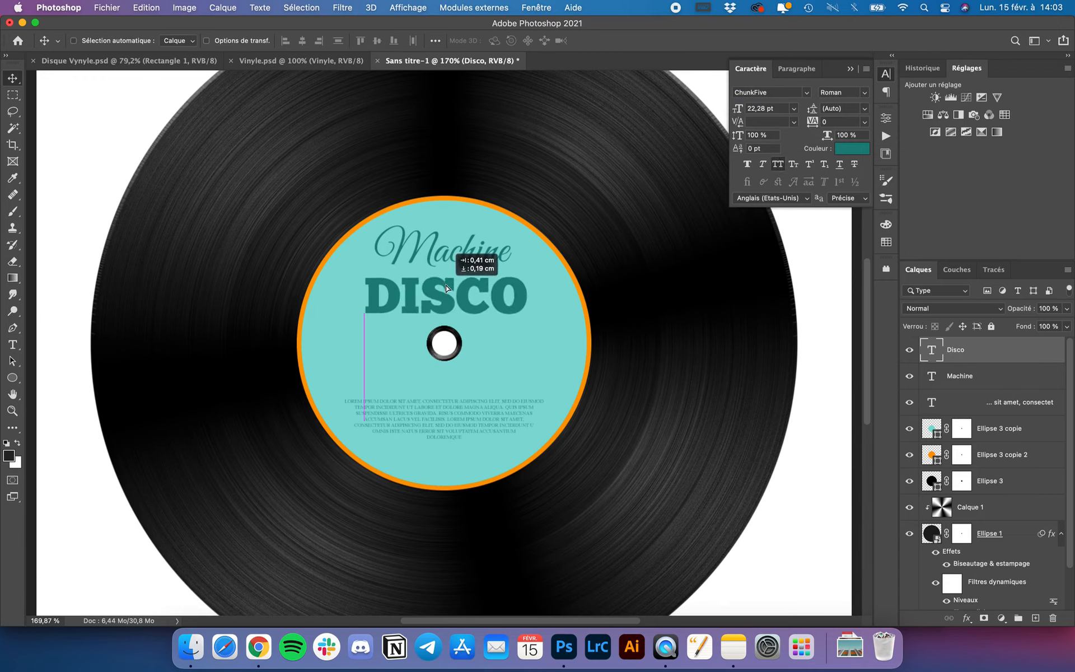
pyautogui.press('super+t')
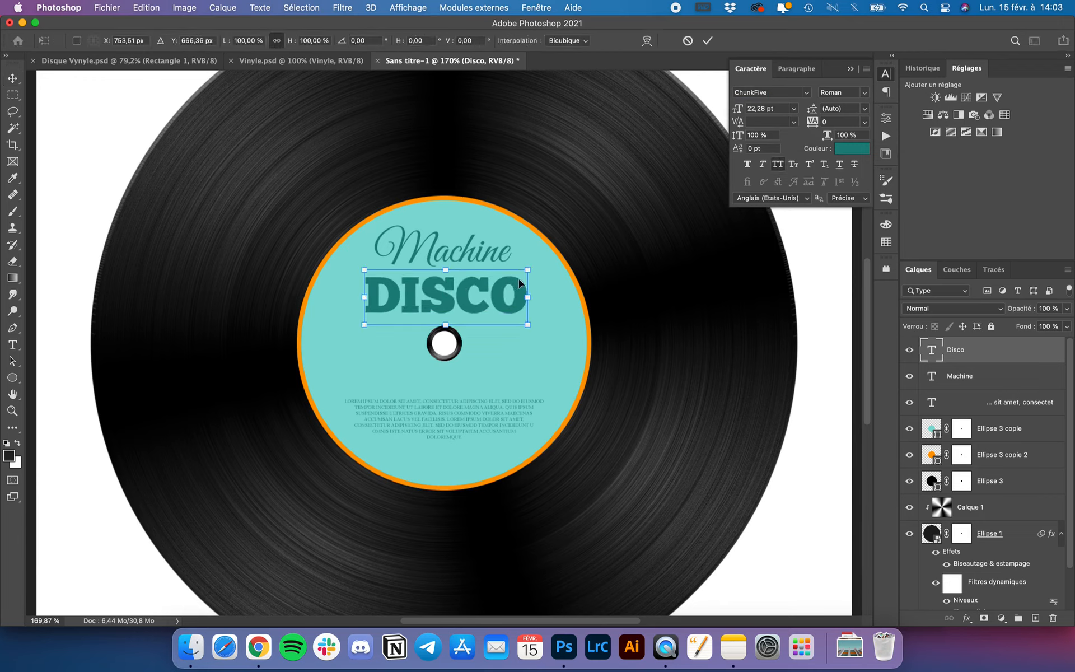
pyautogui.moveTo(527, 271); pyautogui.dragTo(546, 263)
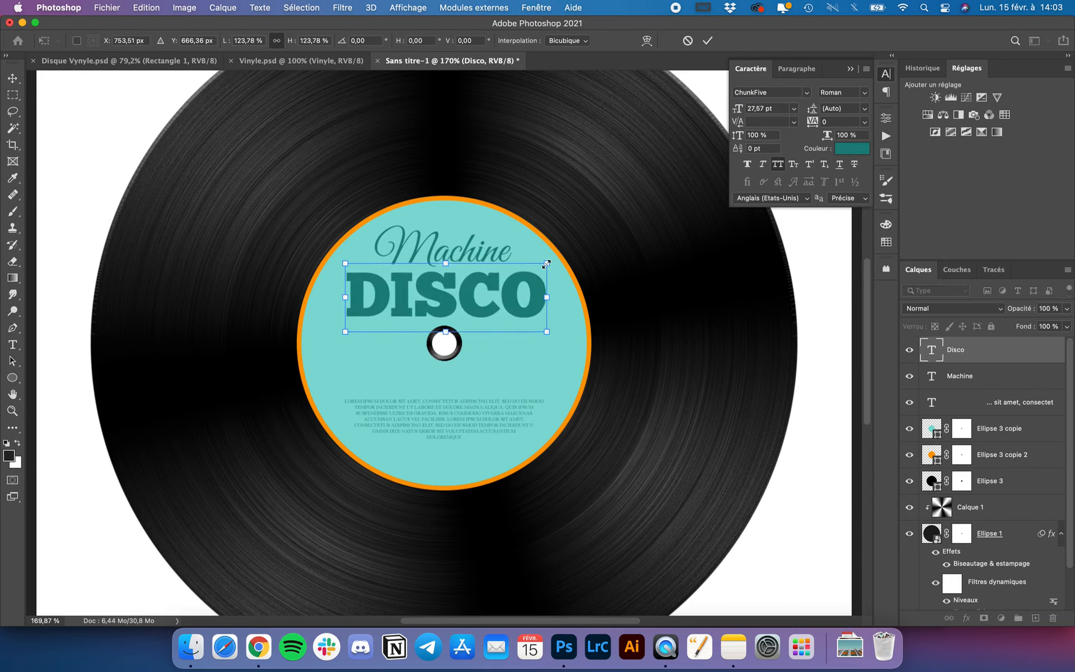
pyautogui.press('Return')
pyautogui.moveTo(464, 277); pyautogui.dragTo(461, 270)
# Step: Centre the DISCO text horizontally on the canvas
pyautogui.scroll(3, 461, 268)
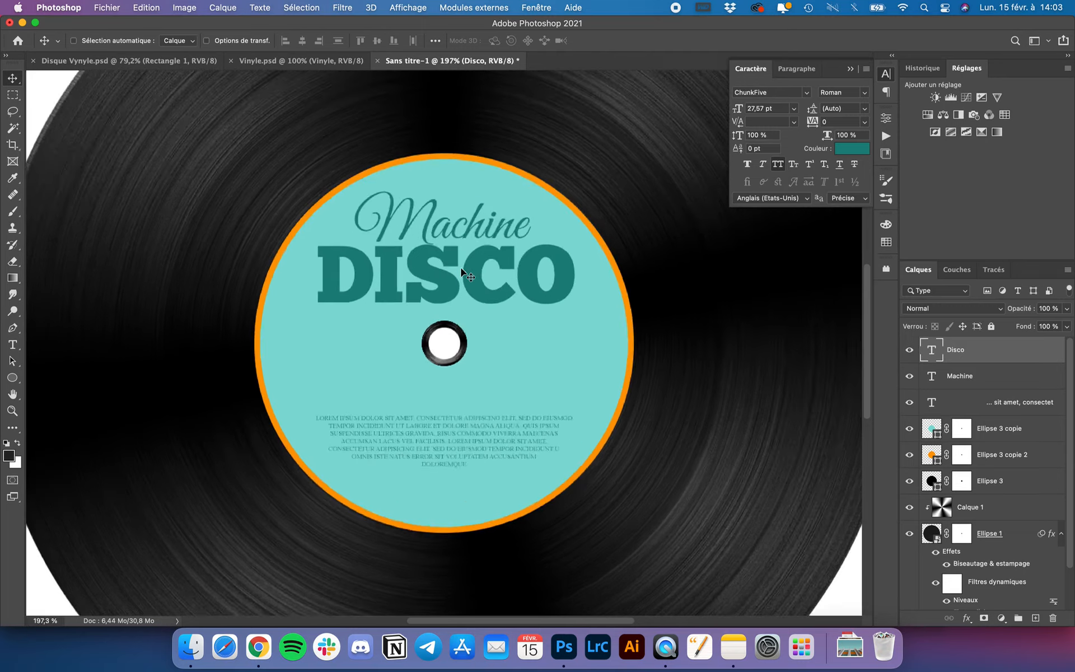
pyautogui.scroll(-3, 461, 272)
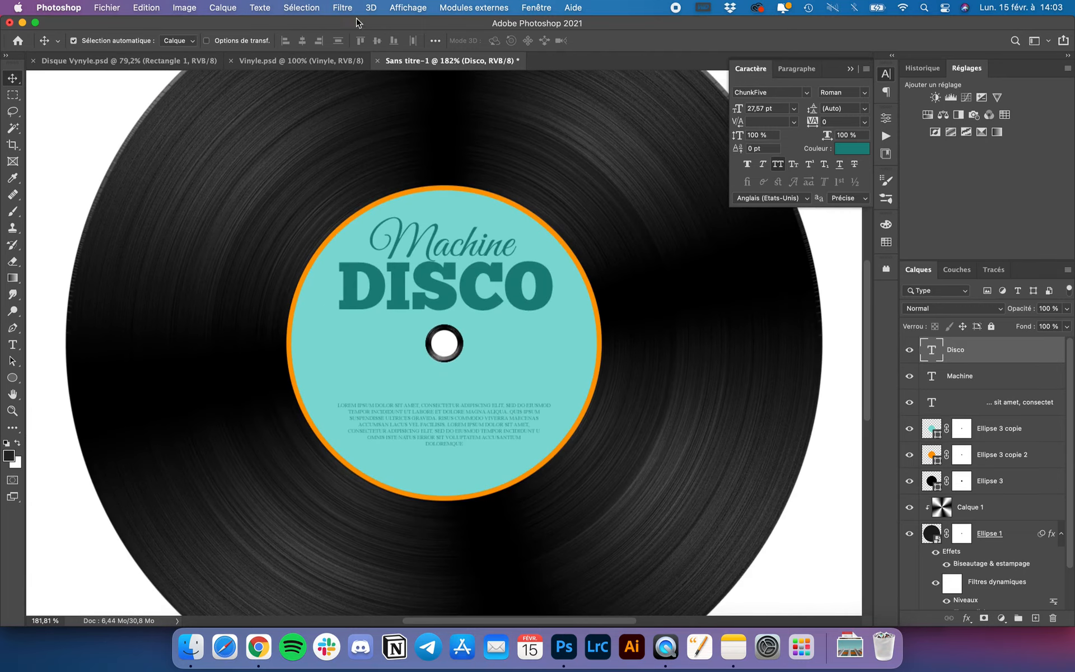
pyautogui.click(302, 40)
pyautogui.press('super')
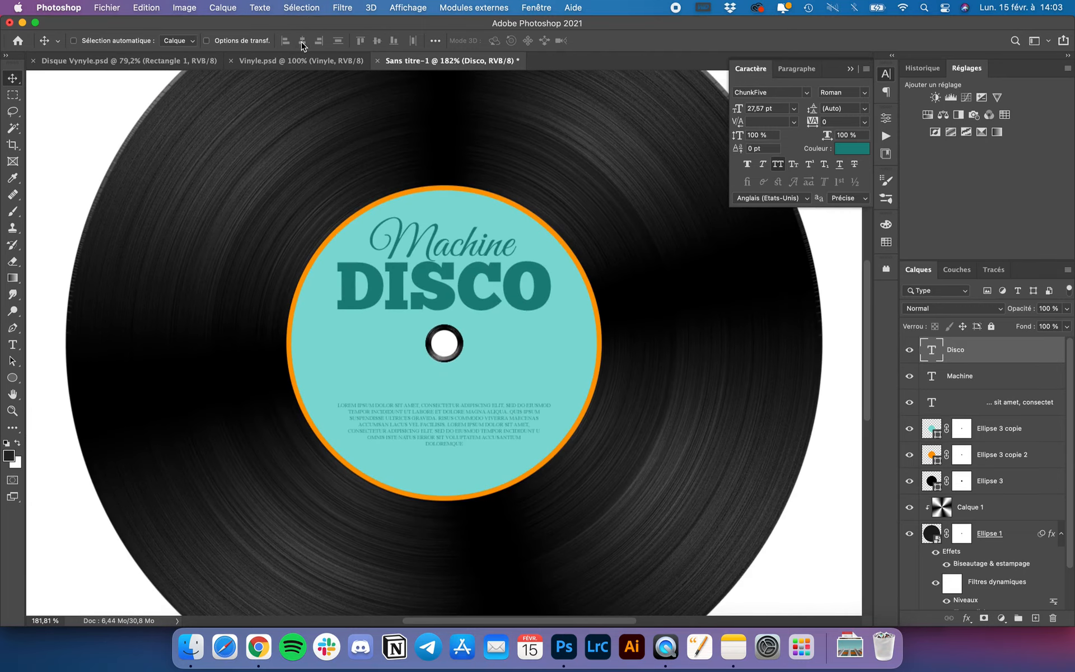
# Step: Nudge the Machine title up slightly to separate it from the DISCO text
pyautogui.click(982, 376)
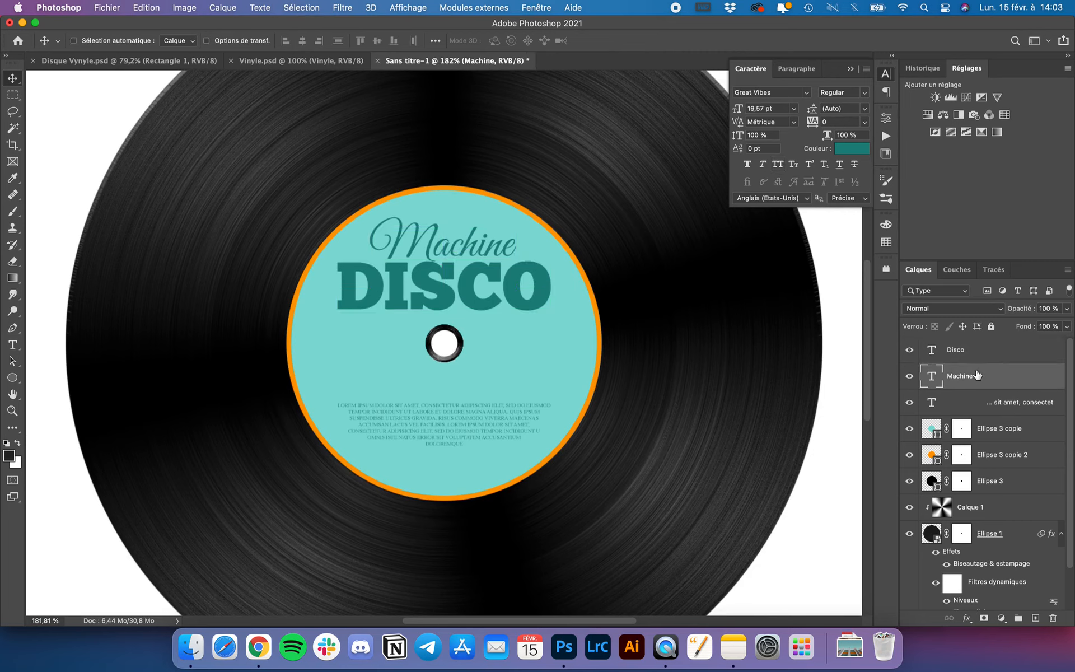
pyautogui.press('Up')
pyautogui.press('Up')
pyautogui.press('Up')
pyautogui.press('Up')
pyautogui.press('Up')
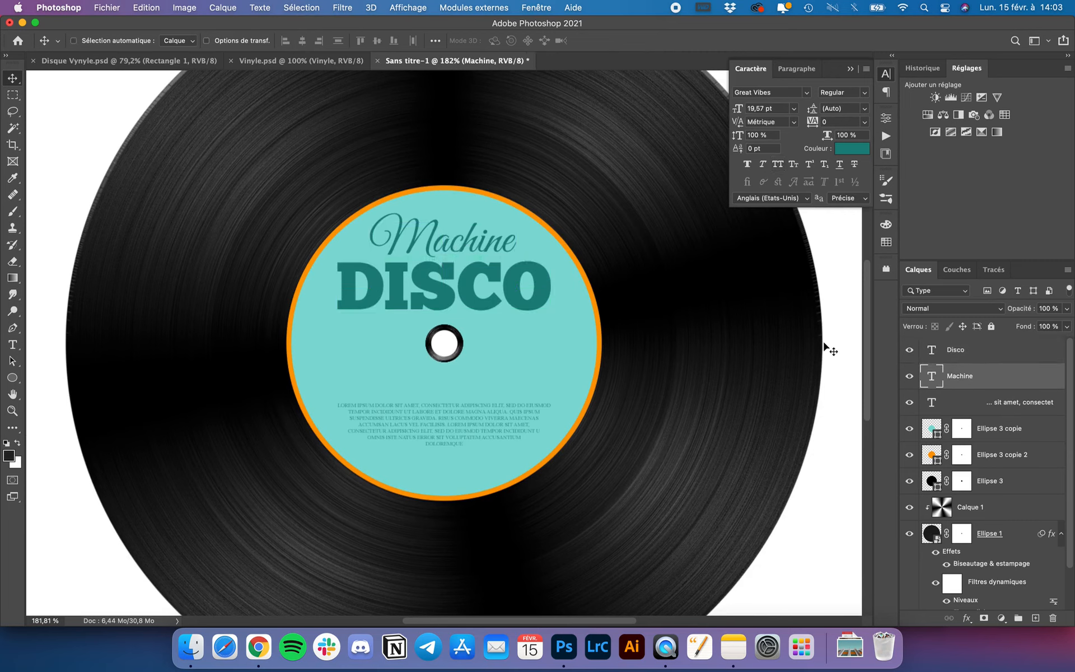
# Step: Reduce the Disco layer's fill to 0 % while leaving its opacity at 100 %
pyautogui.click(971, 352)
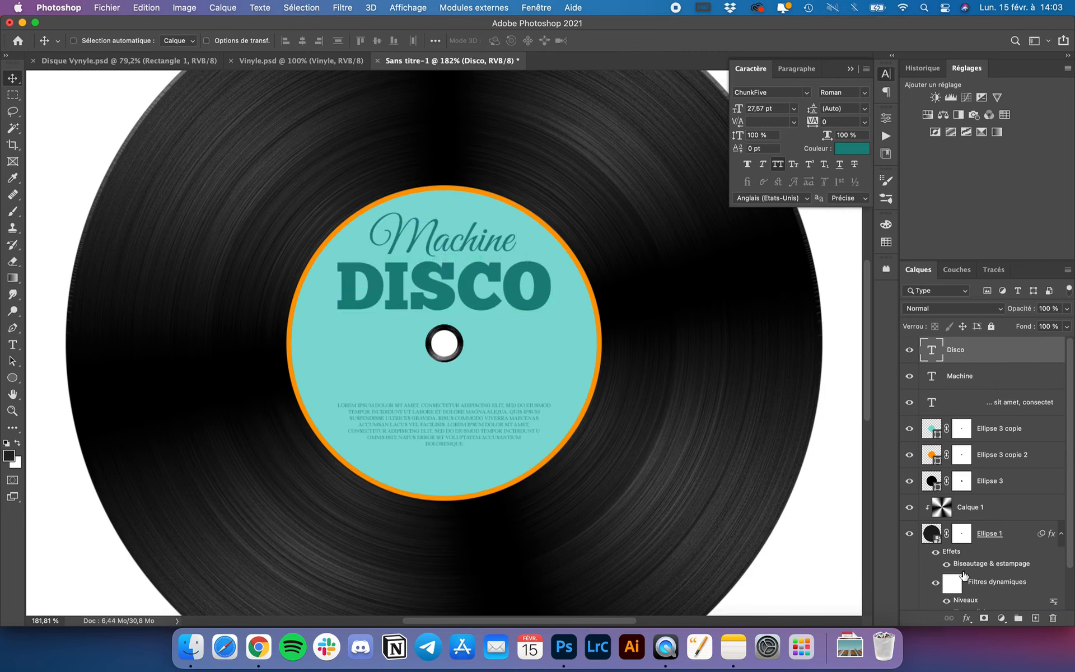
pyautogui.click(1066, 328)
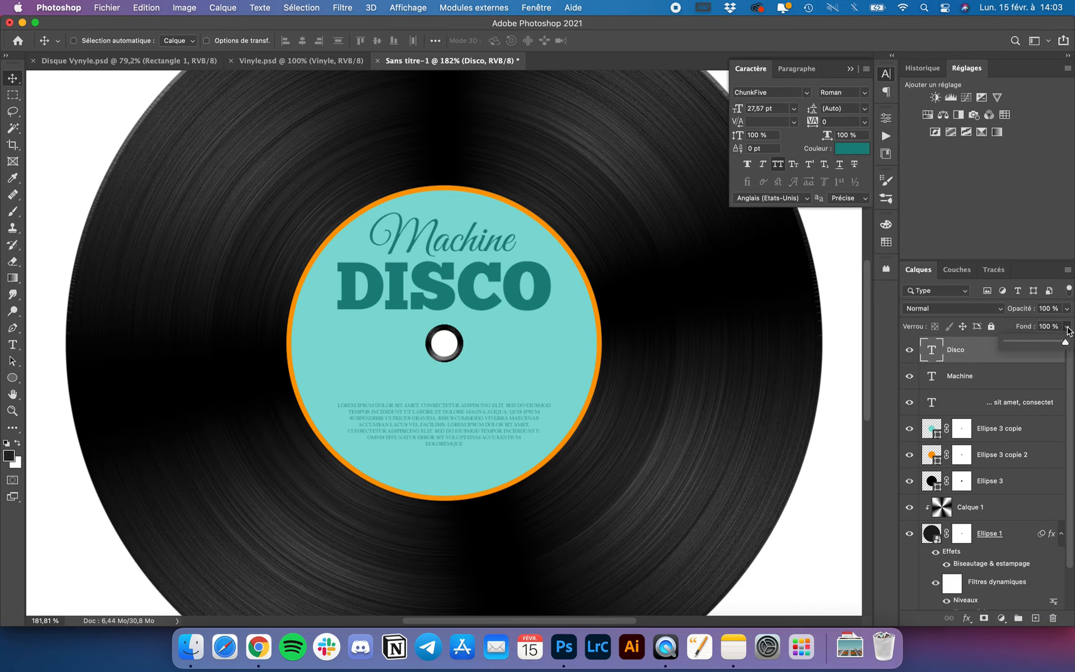
pyautogui.moveTo(1056, 343); pyautogui.dragTo(1004, 344)
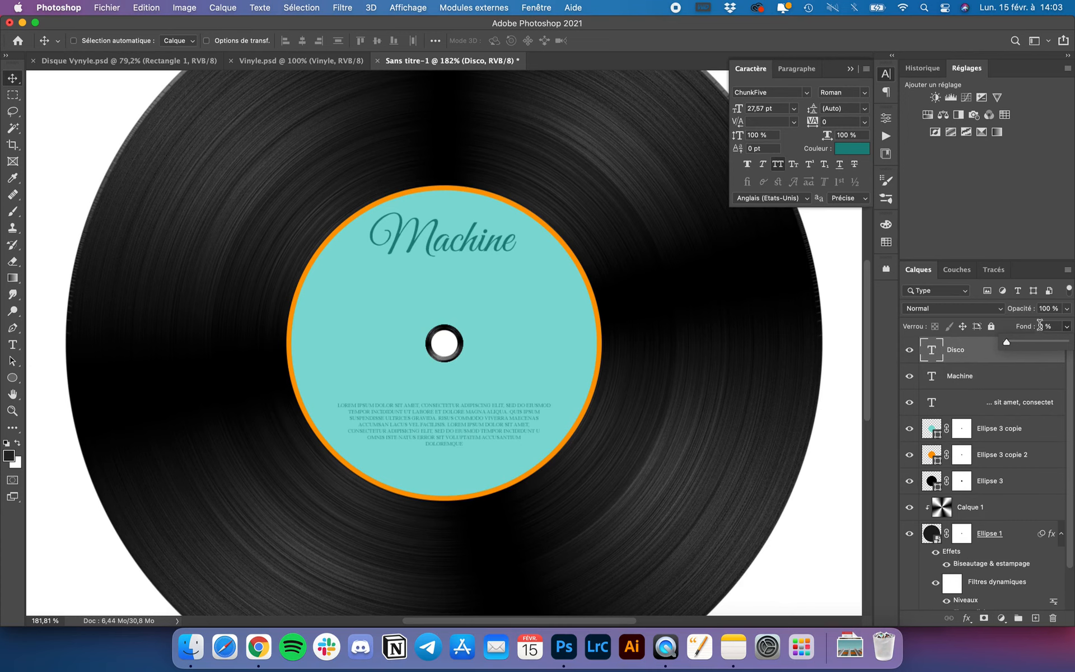
pyautogui.click(978, 352)
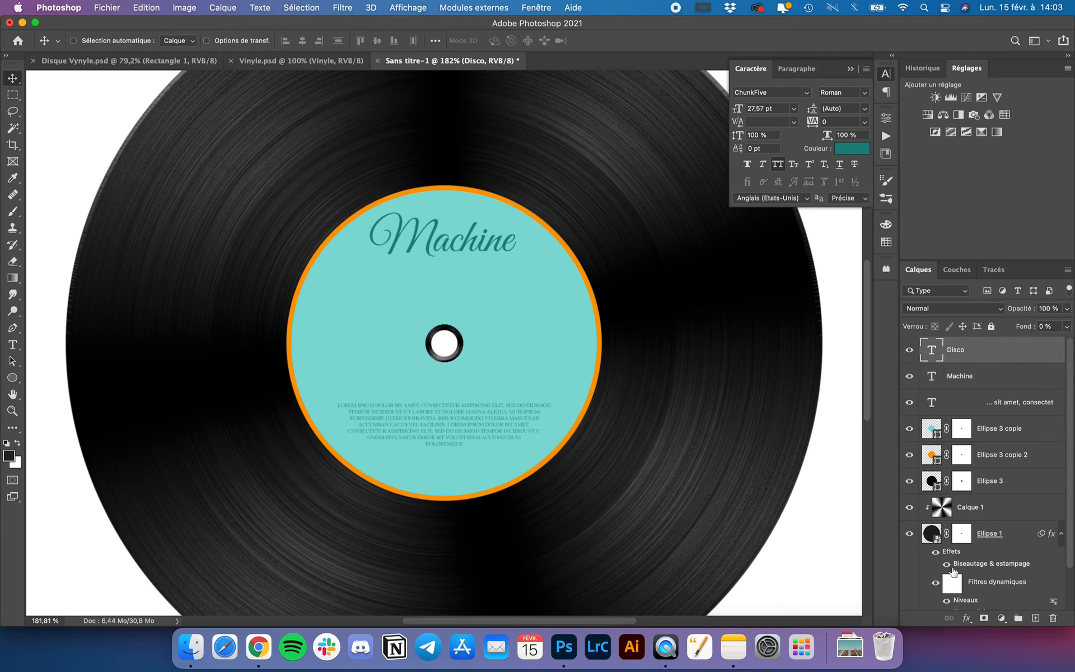
# Step: Add a 4 px stroke to the Disco layer, coloured teal #1a857f sampled from the Machine title
pyautogui.click(966, 618)
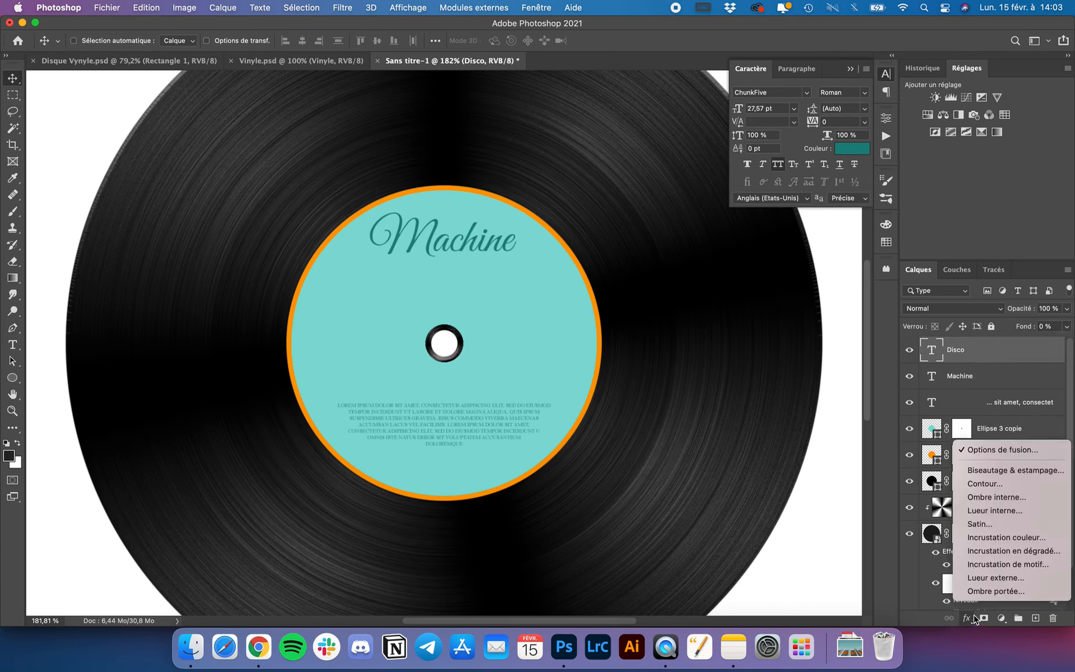
pyautogui.click(1003, 491)
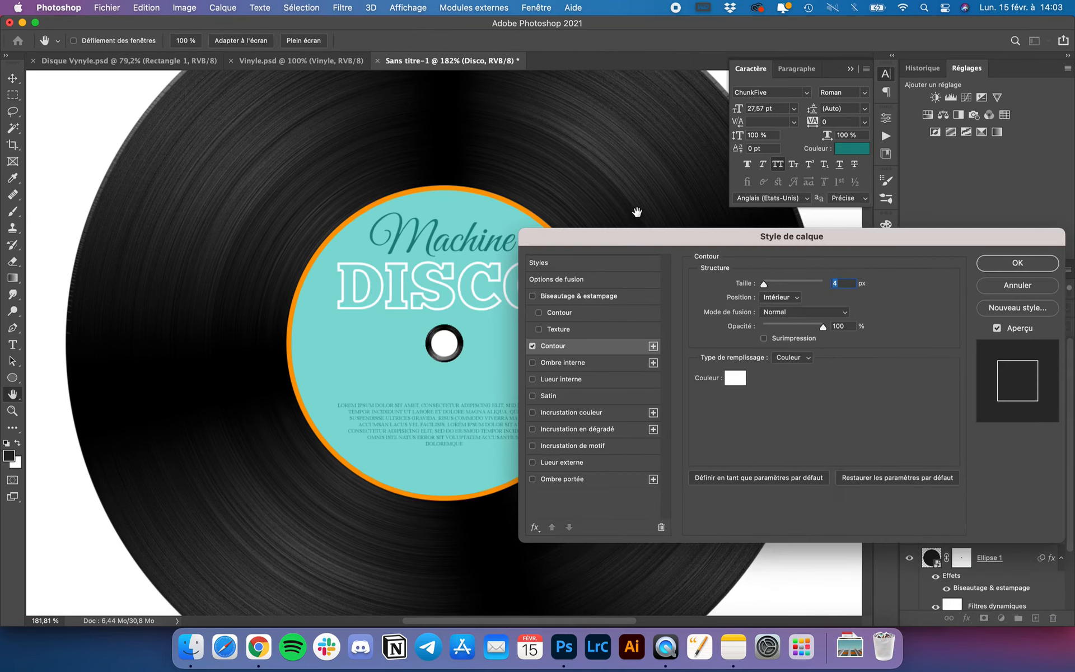
pyautogui.moveTo(636, 214)
pyautogui.mouseDown()
pyautogui.moveTo(637, 239)
pyautogui.moveTo(698, 239)
pyautogui.mouseUp()
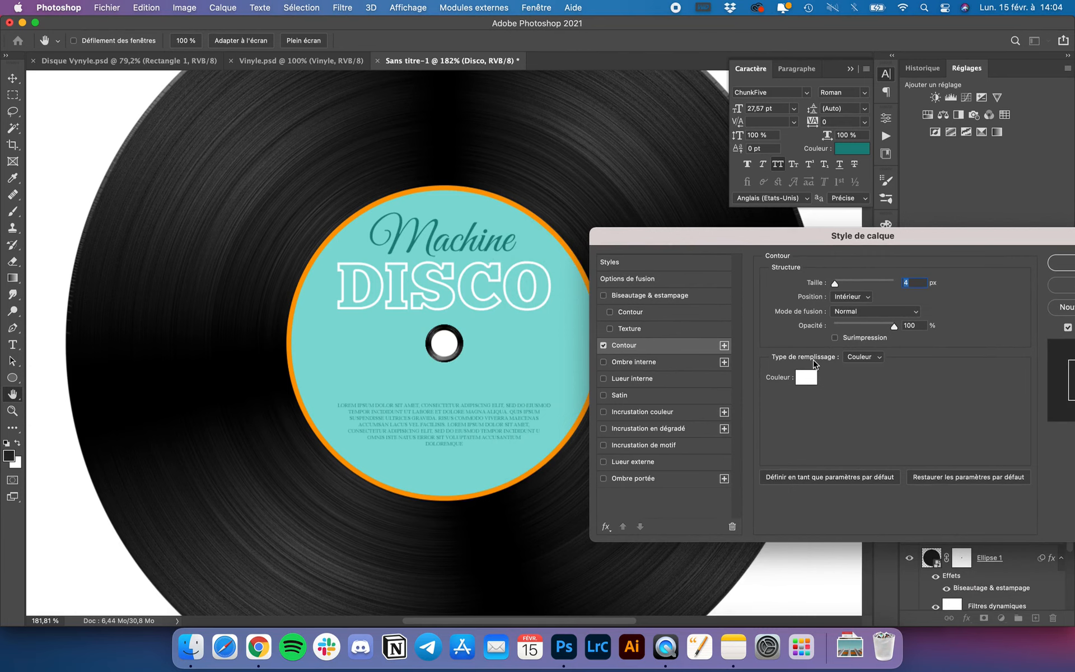
pyautogui.click(808, 378)
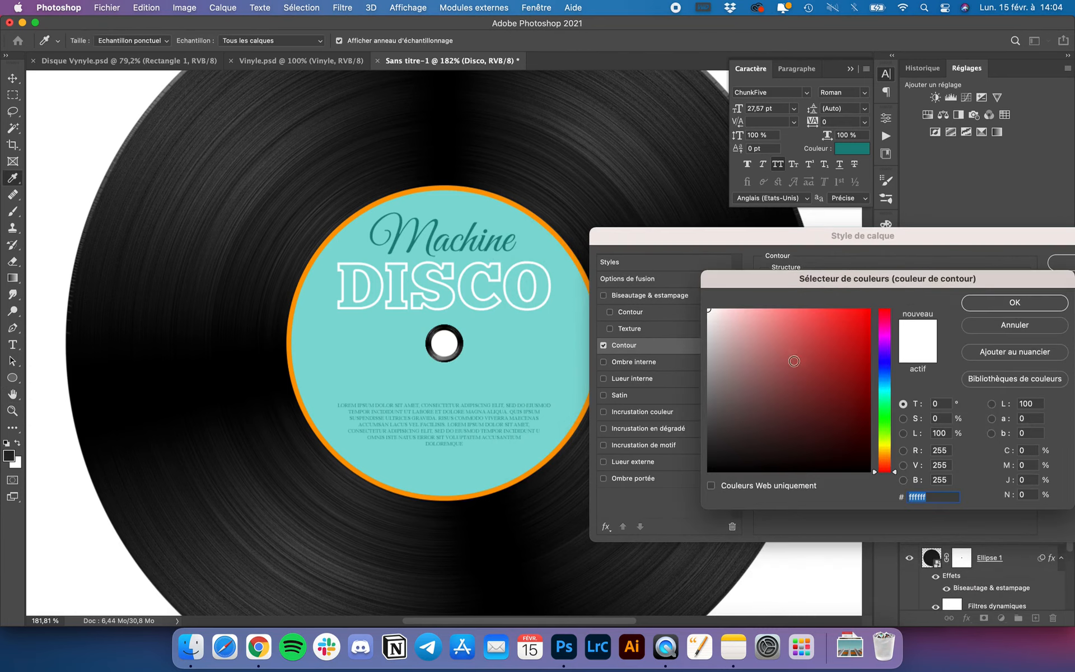
pyautogui.click(399, 235)
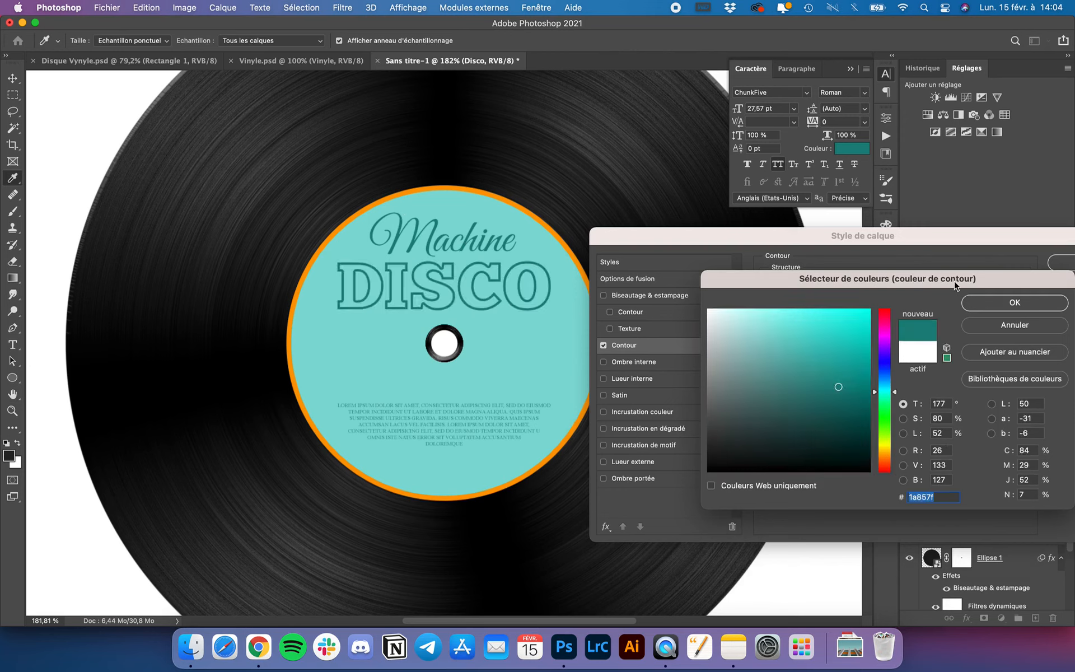
pyautogui.click(1015, 303)
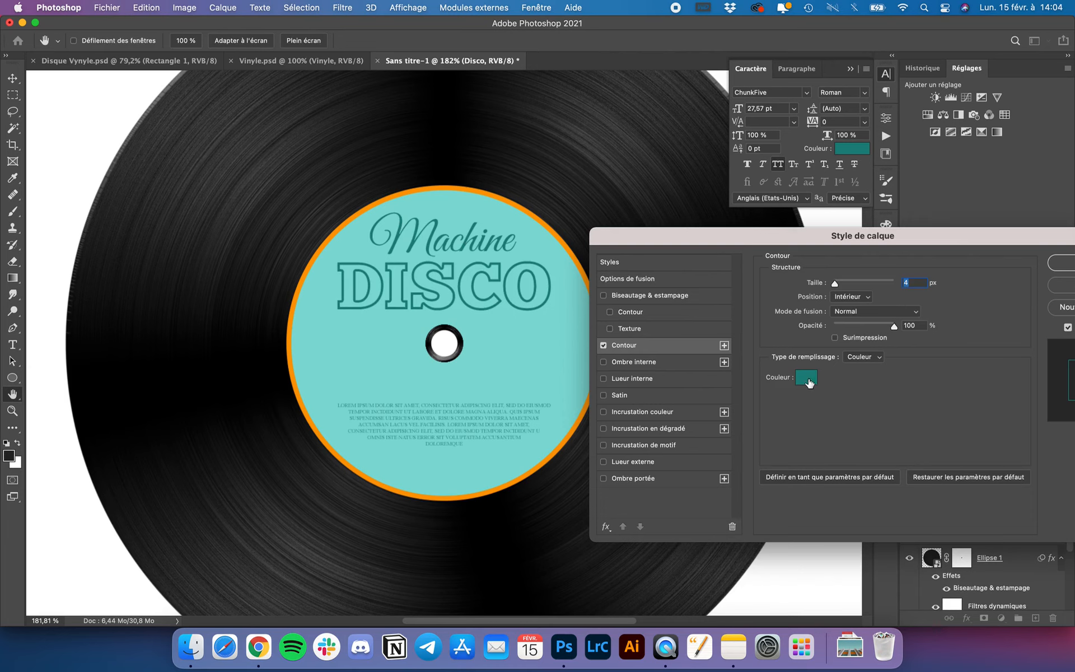
# Step: Set the DISCO stroke's position to outside (Extérieur) and apply the layer style
pyautogui.click(863, 301)
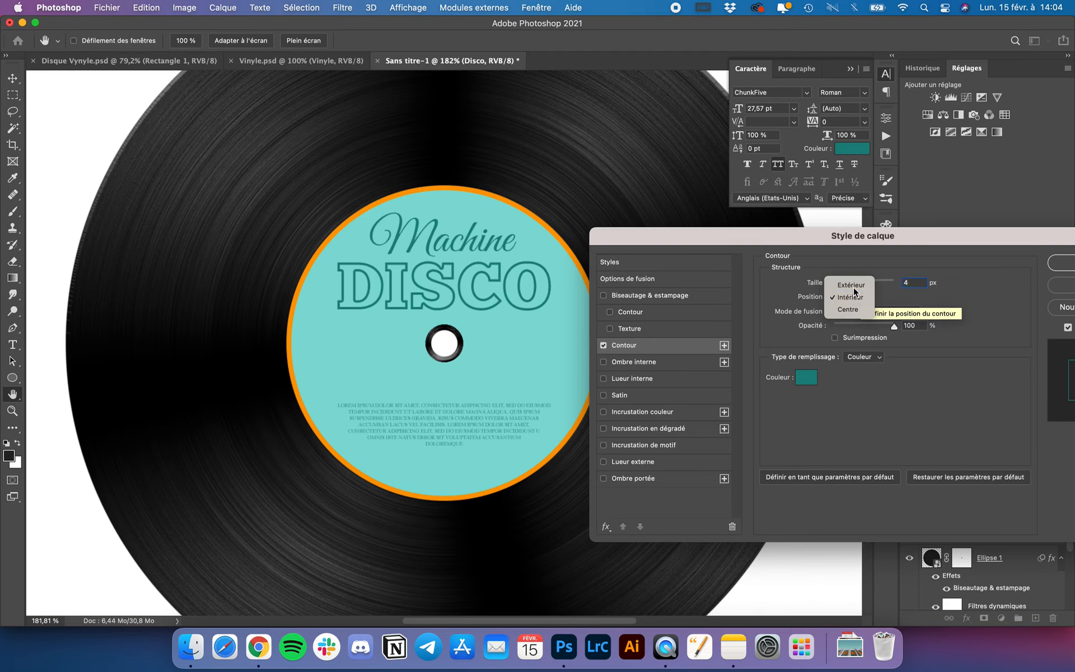
pyautogui.click(852, 286)
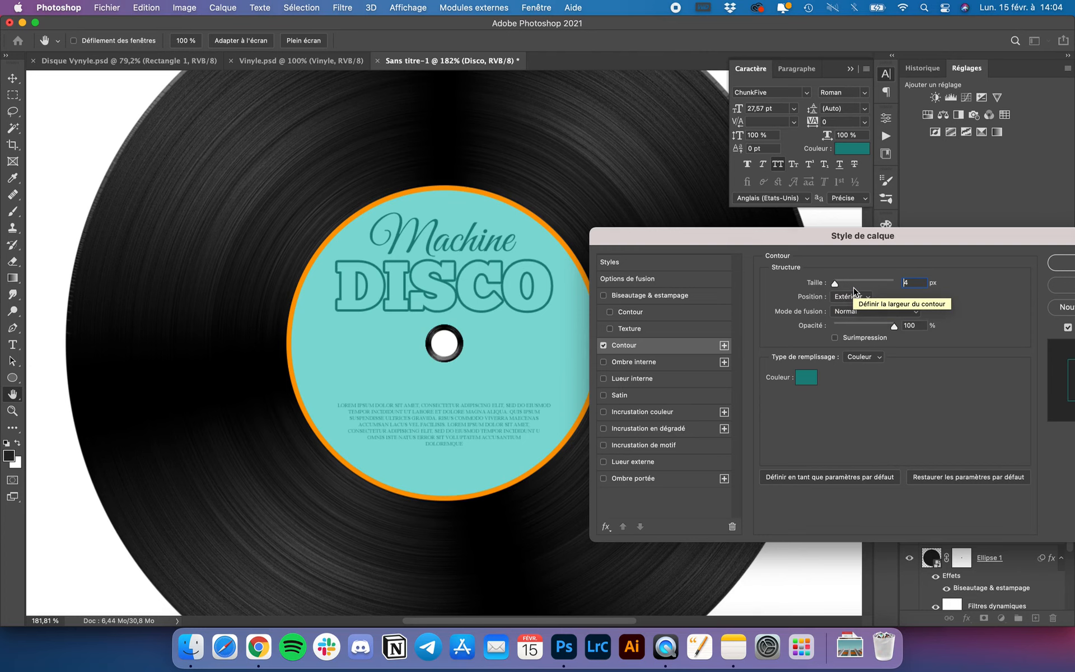
pyautogui.click(1063, 270)
# Step: Scale the outlined DISCO text down slightly around its centre, to a font size of about 26.9 pt
pyautogui.press('super+t')
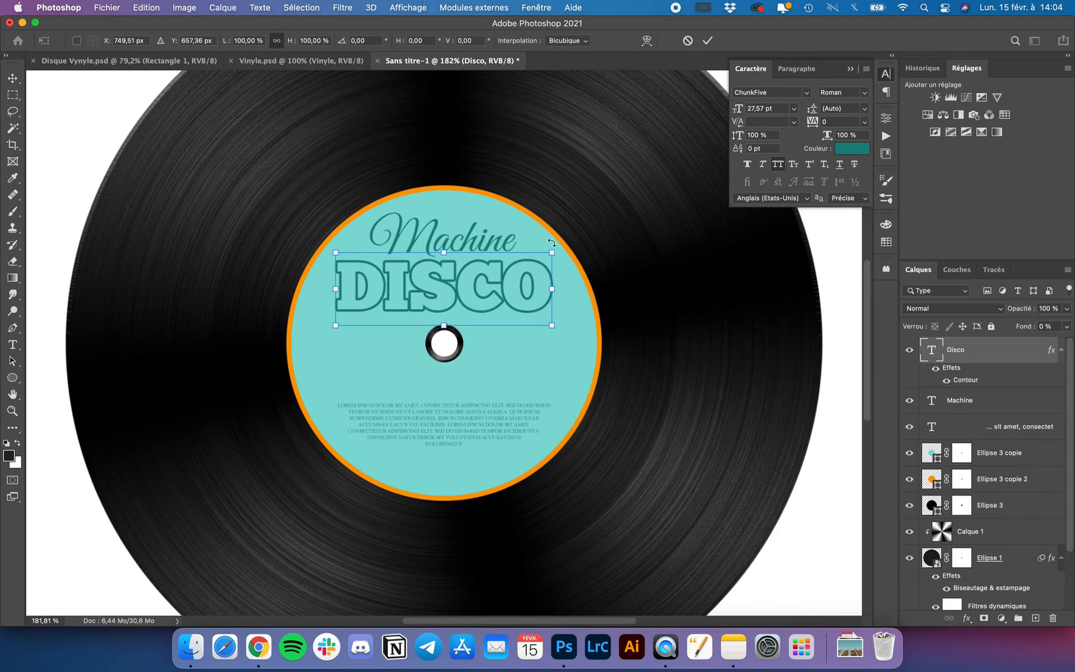
pyautogui.moveTo(554, 250); pyautogui.dragTo(550, 250)
pyautogui.press('Return')
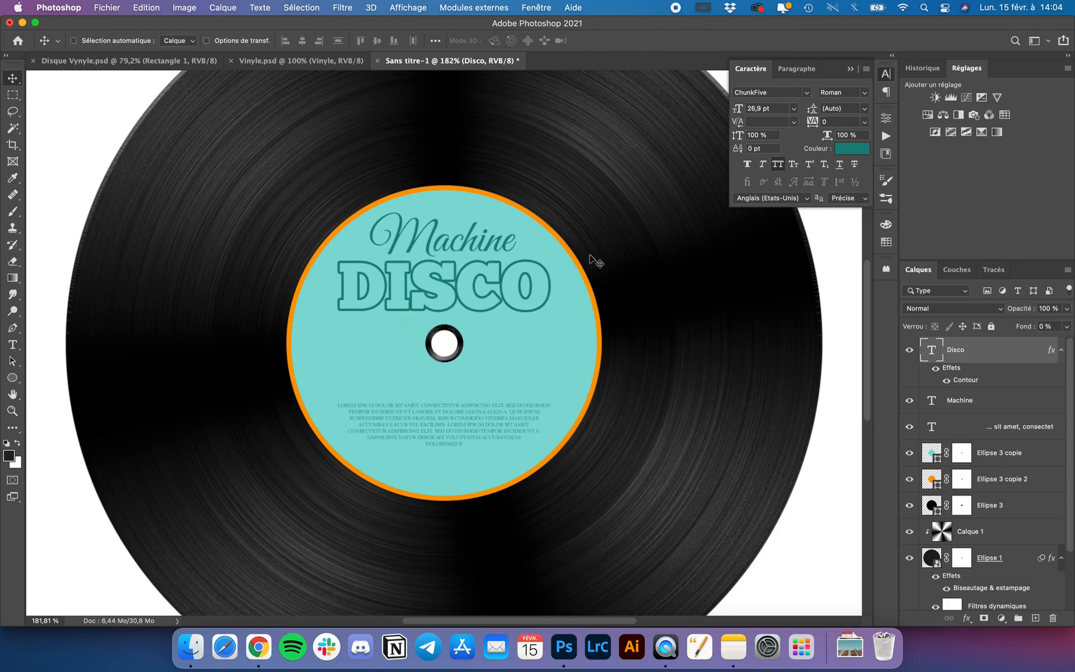
# Step: Set the DISCO stroke size to 6 px and apply the layer style
pyautogui.doubleClick(966, 380)
pyautogui.write('8')
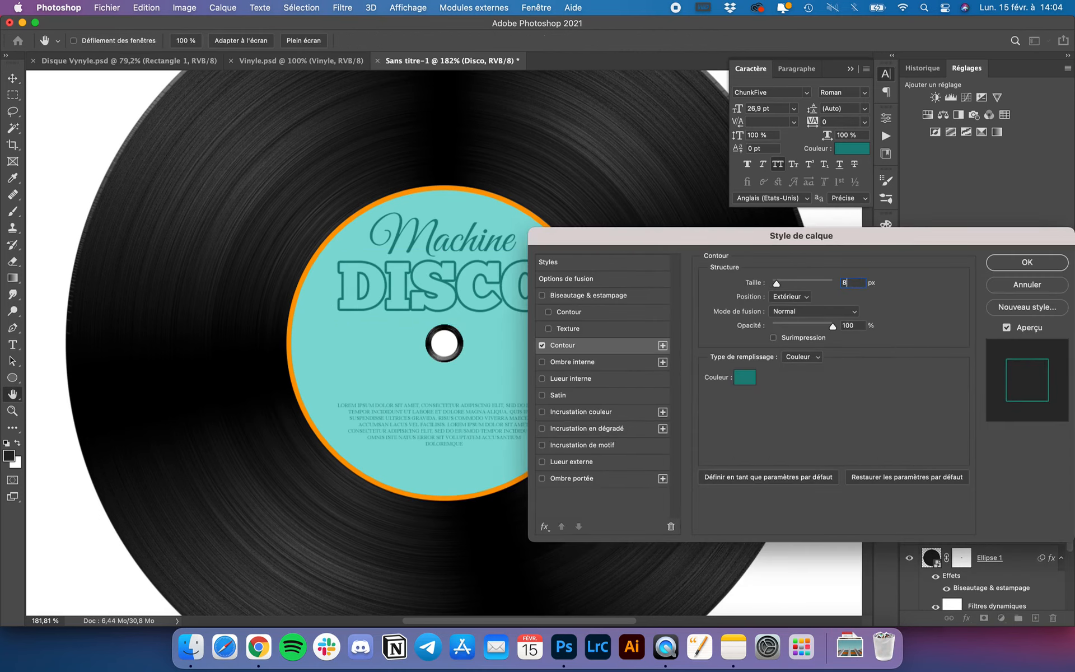
pyautogui.press('BackSpace')
pyautogui.write('6')
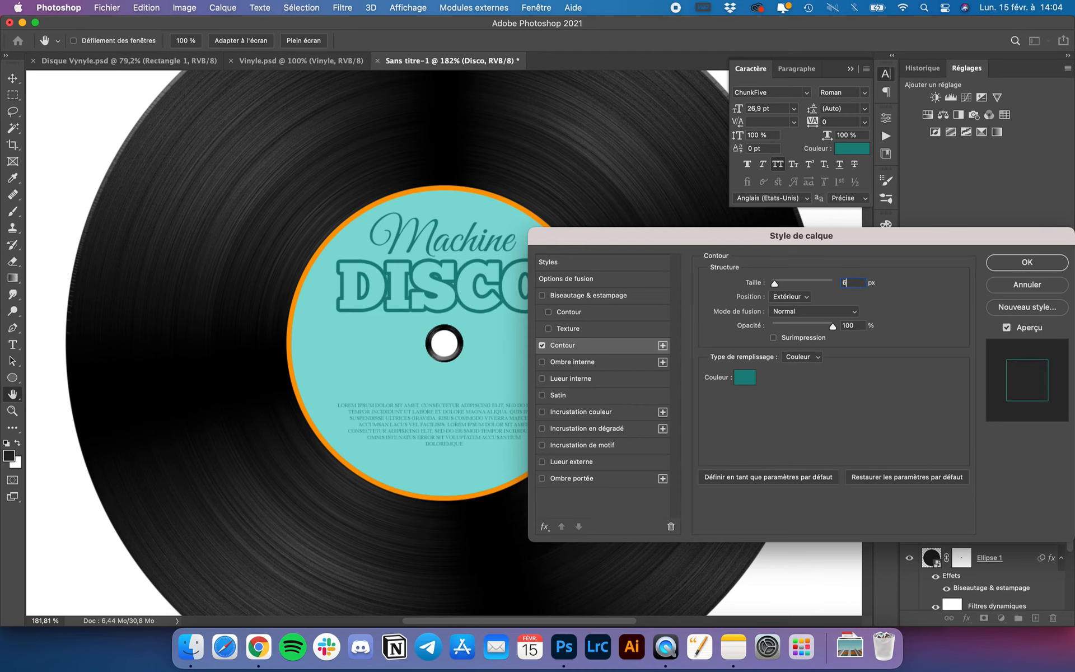
pyautogui.press('Return')
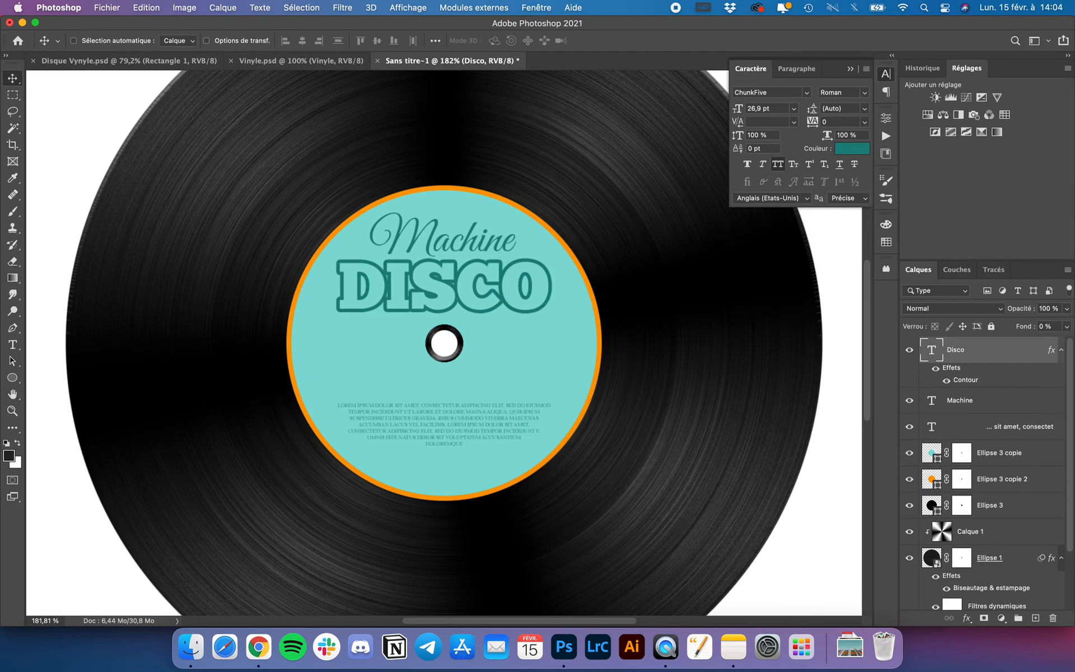
# Step: Set the character tracking of the DISCO text to 30
pyautogui.click(843, 123)
pyautogui.write('3')
pyautogui.press('Return')
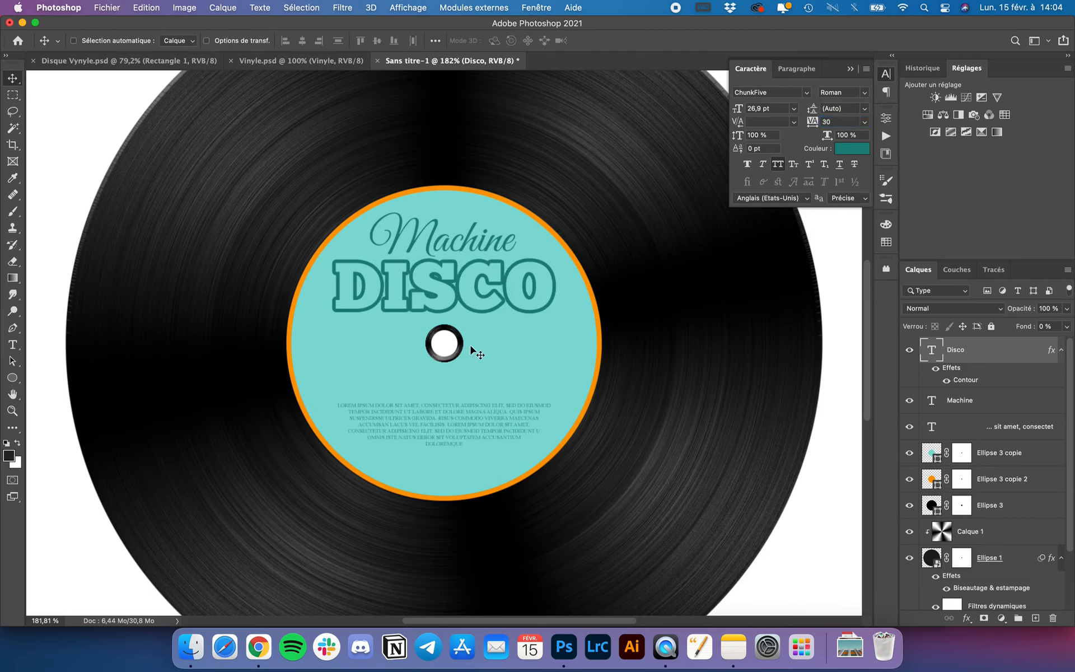
pyautogui.scroll(-3, 477, 353)
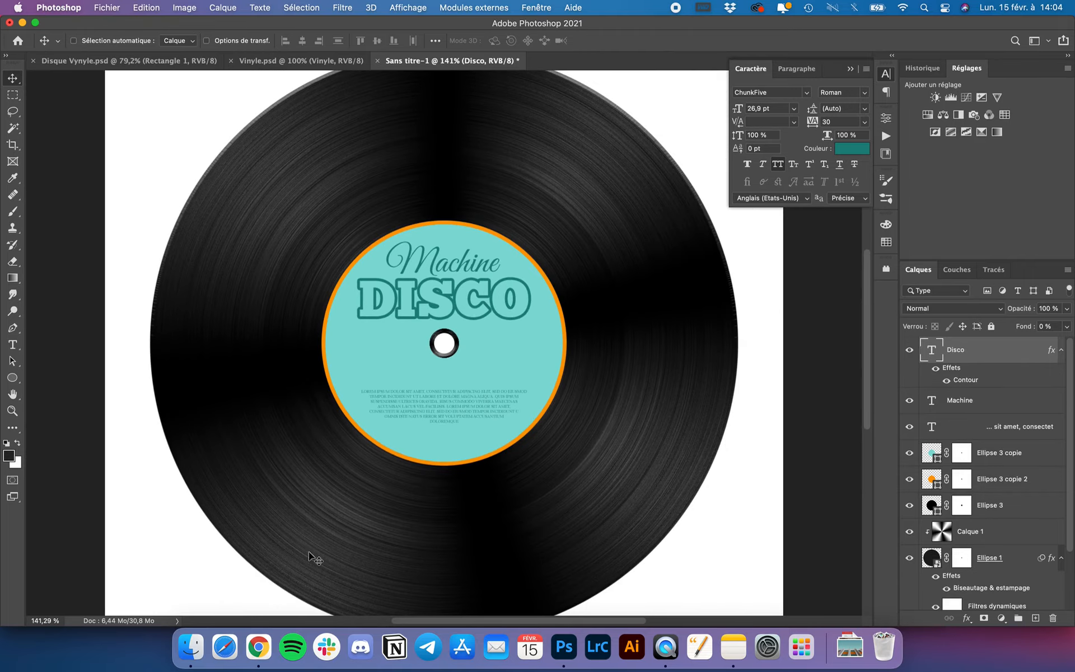
# Step: Switch to Chrome and copy the enlarged Wikipedia Parlophone logo image from the image search results
pyautogui.click(257, 649)
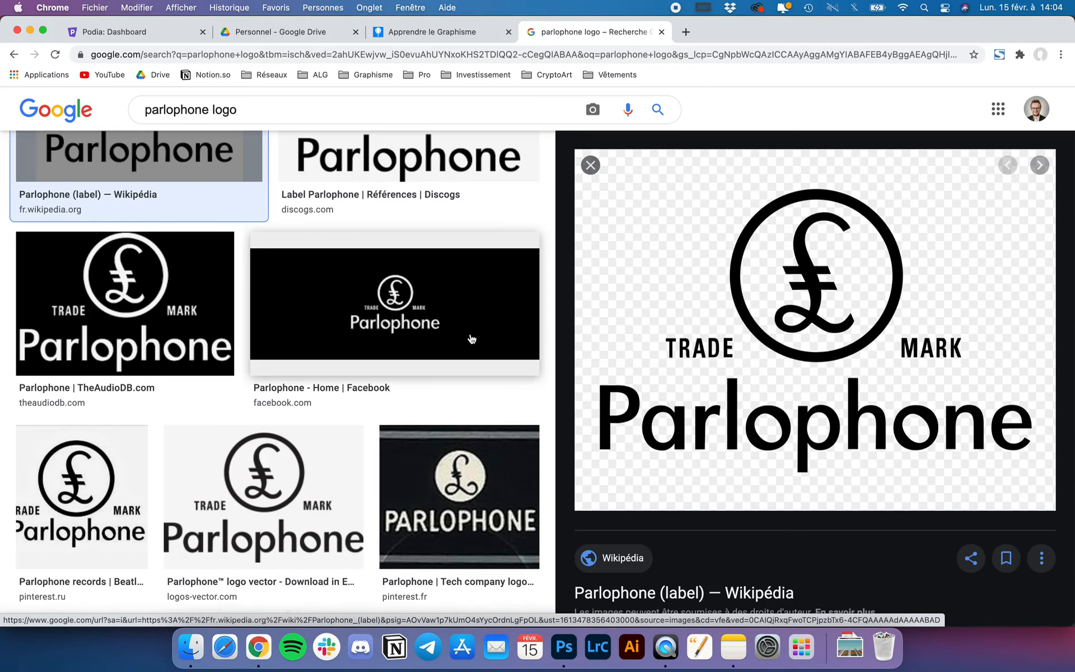
pyautogui.scroll(-3, 514, 275)
pyautogui.scroll(5, 515, 275)
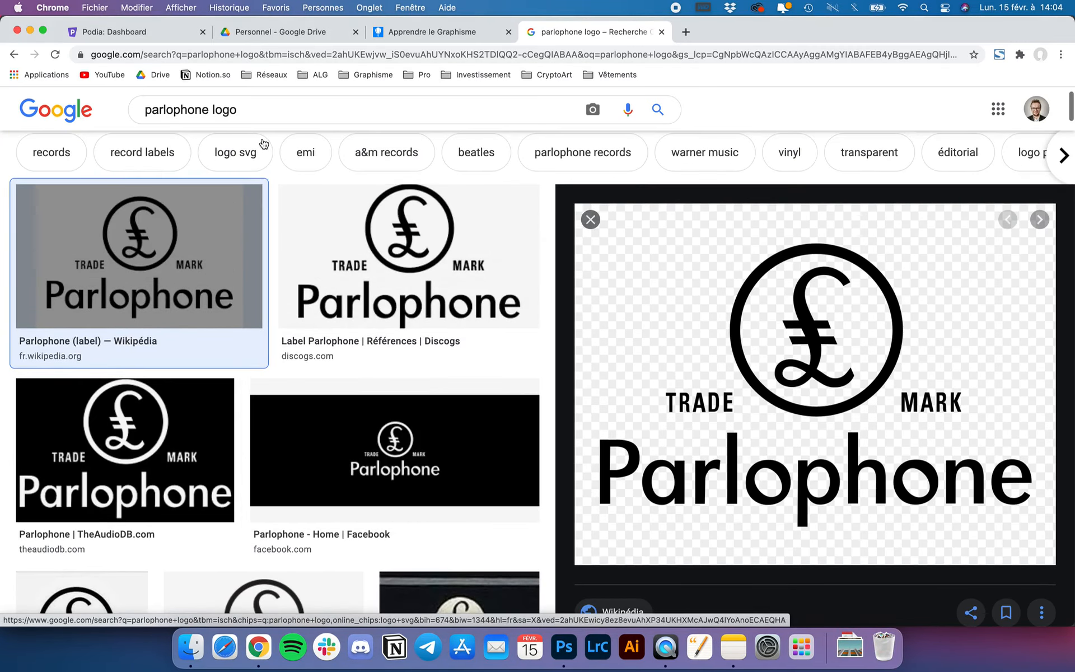
pyautogui.rightClick(759, 382)
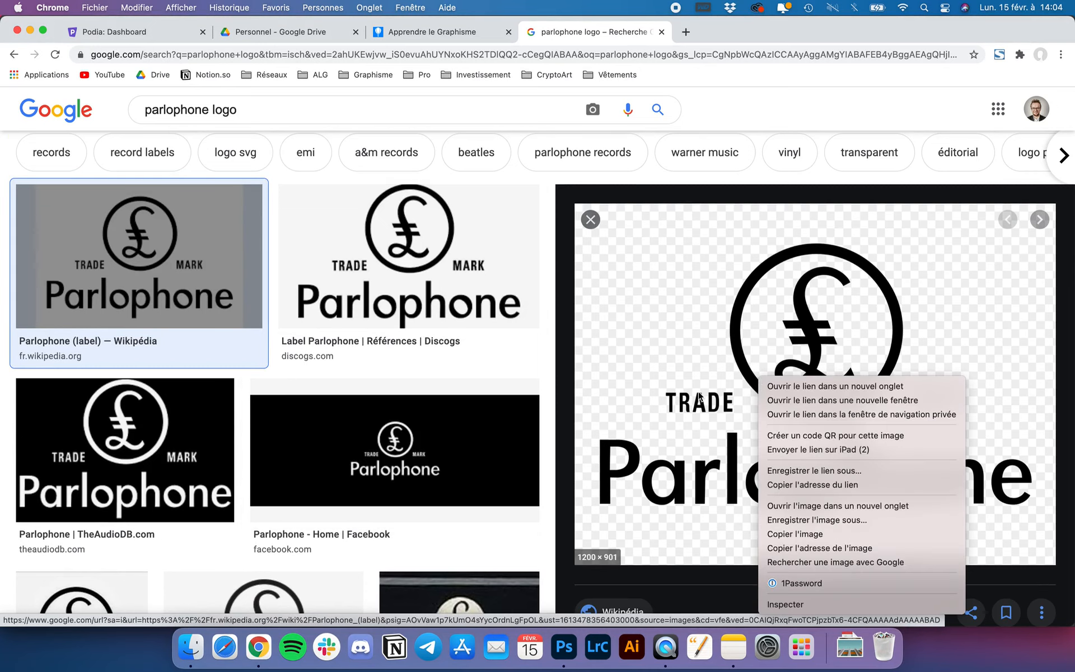
pyautogui.click(800, 534)
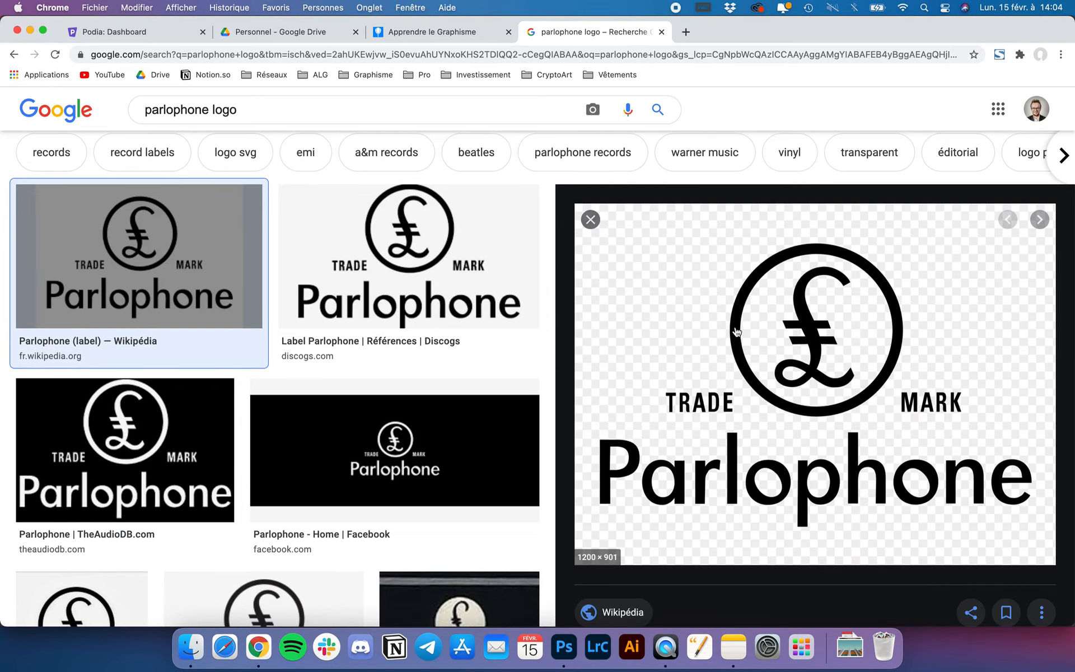
pyautogui.rightClick(734, 430)
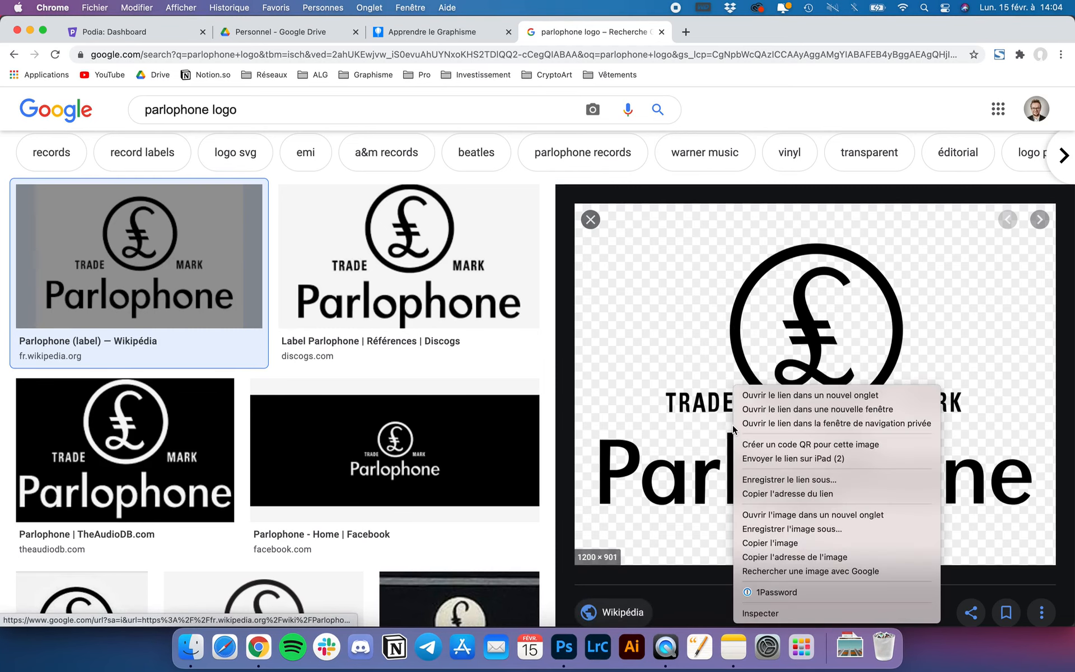
pyautogui.click(763, 543)
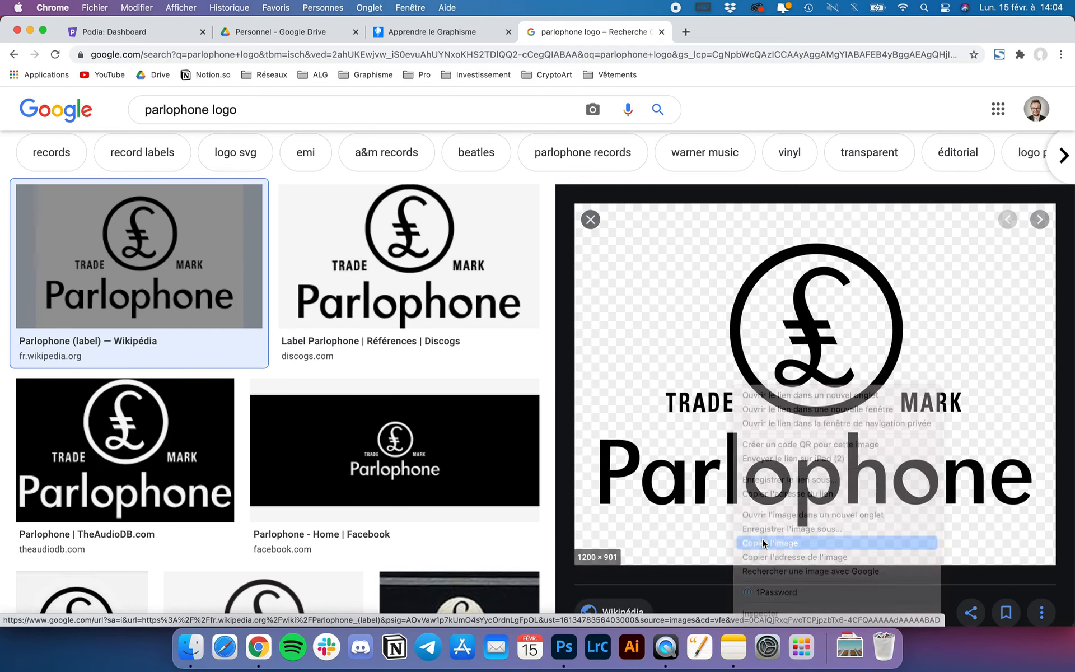
# Step: Switch back to Photoshop, paste the Parlophone logo and shrink it to fit right of the centre hole, above the paragraph
pyautogui.click(564, 647)
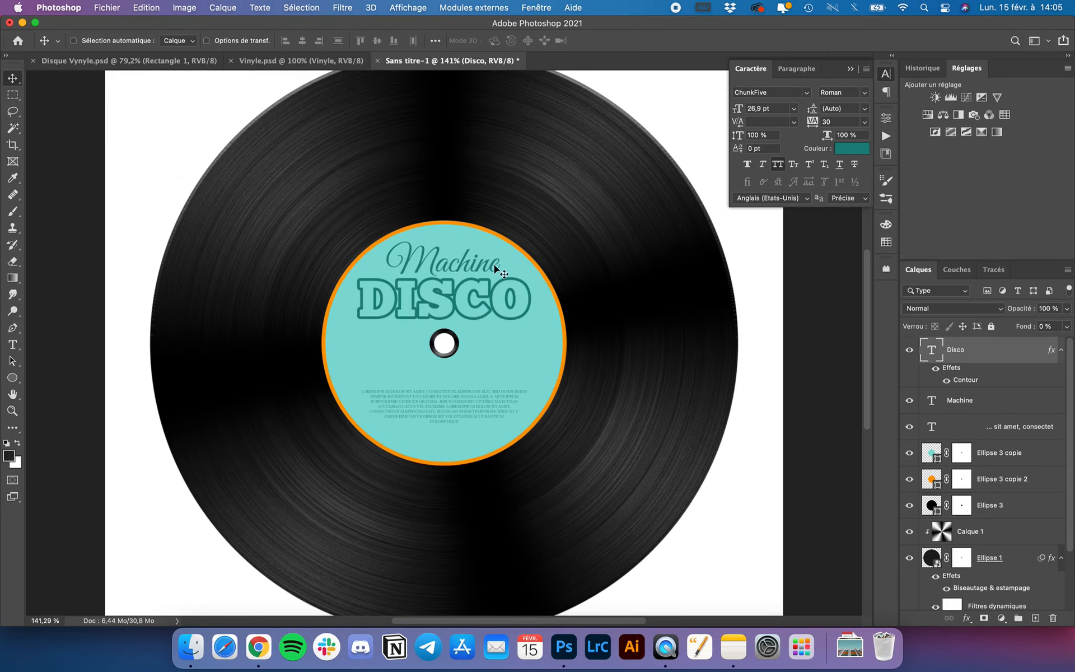
pyautogui.press('super')
pyautogui.press('super+v')
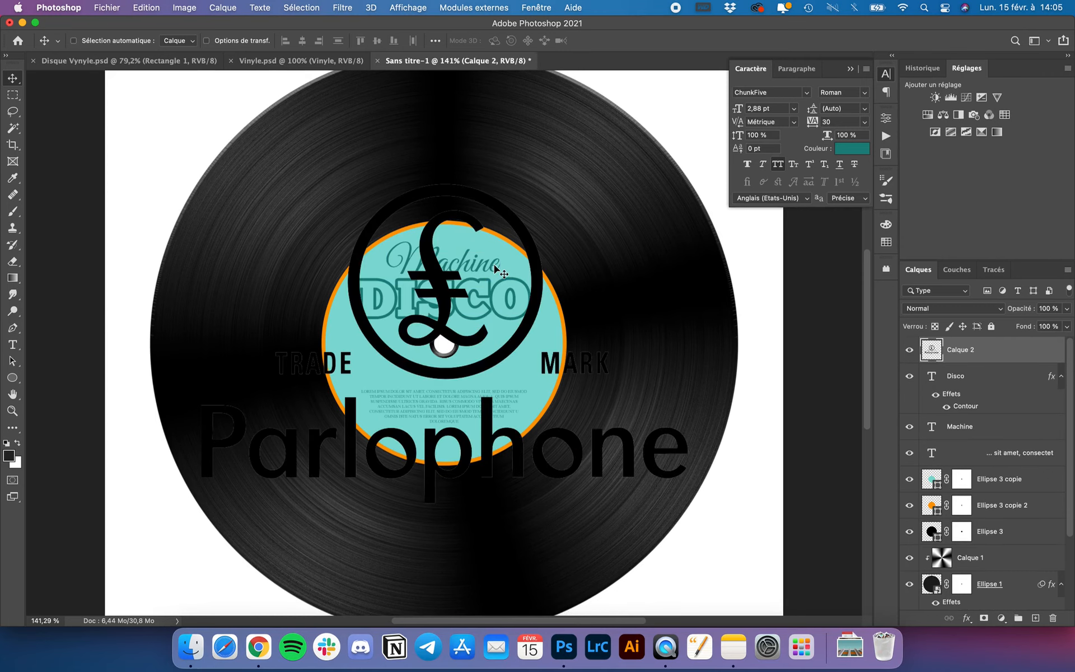
pyautogui.press('super+t')
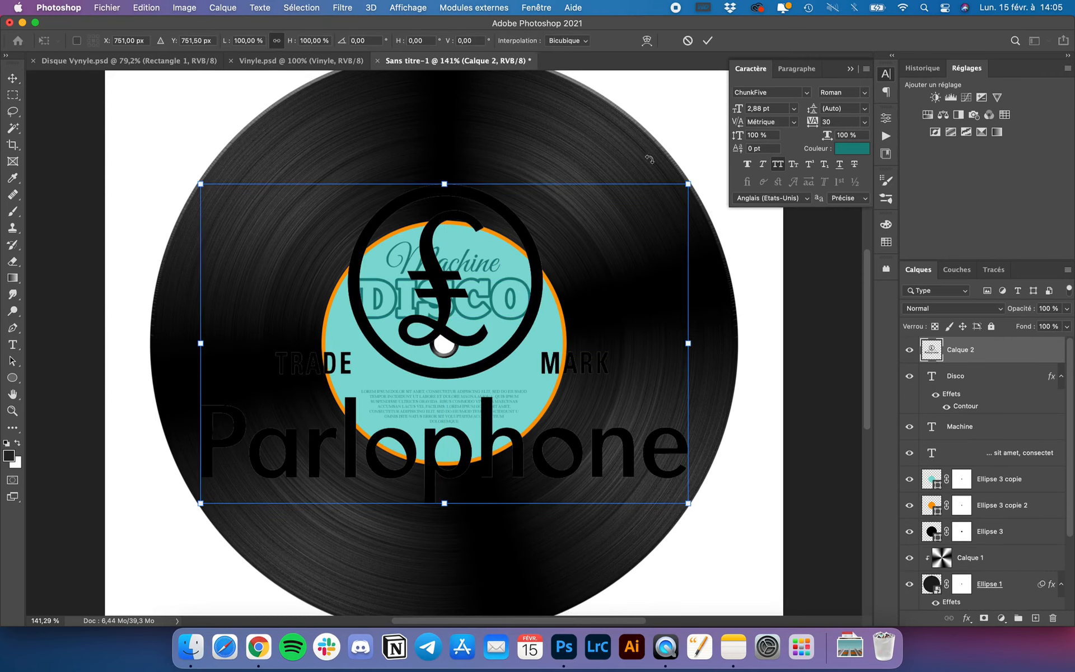
pyautogui.moveTo(694, 185); pyautogui.dragTo(570, 357)
pyautogui.scroll(3, 533, 321)
pyautogui.press('Return')
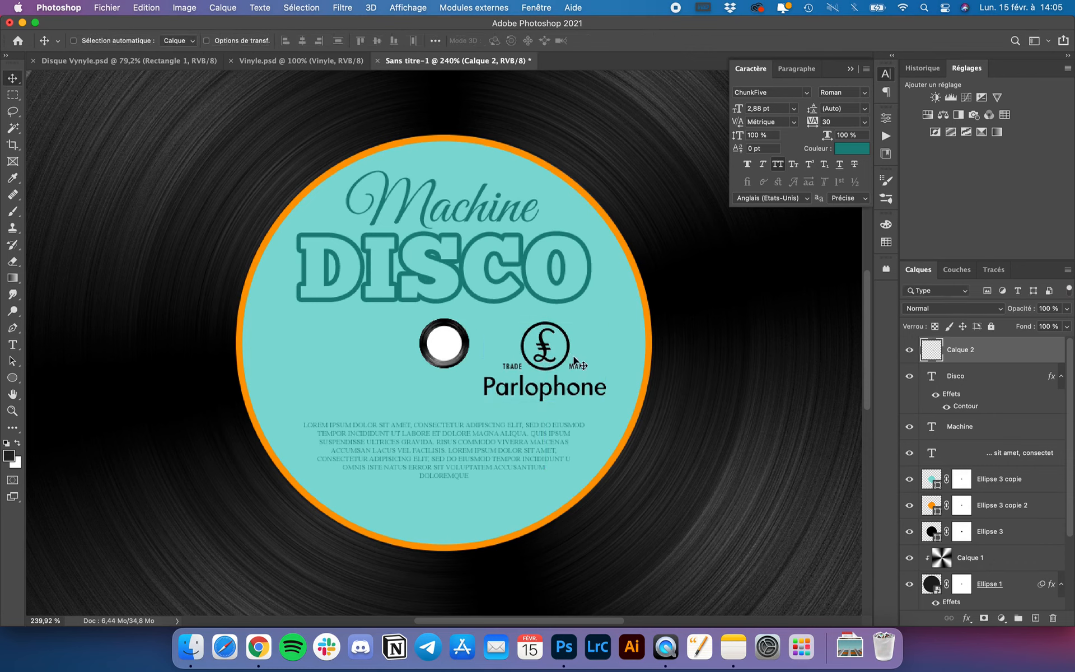
# Step: Add a colour overlay to the Parlophone logo at 100 % opacity, using the teal sampled from the DISCO outline
pyautogui.click(968, 620)
pyautogui.click(1015, 538)
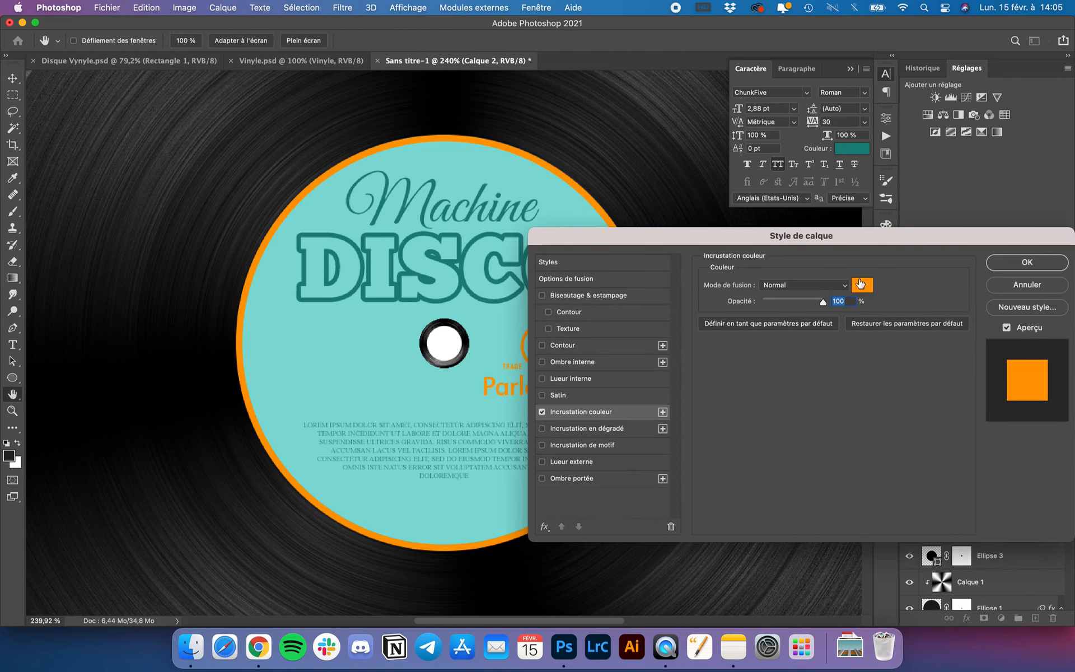
pyautogui.click(861, 284)
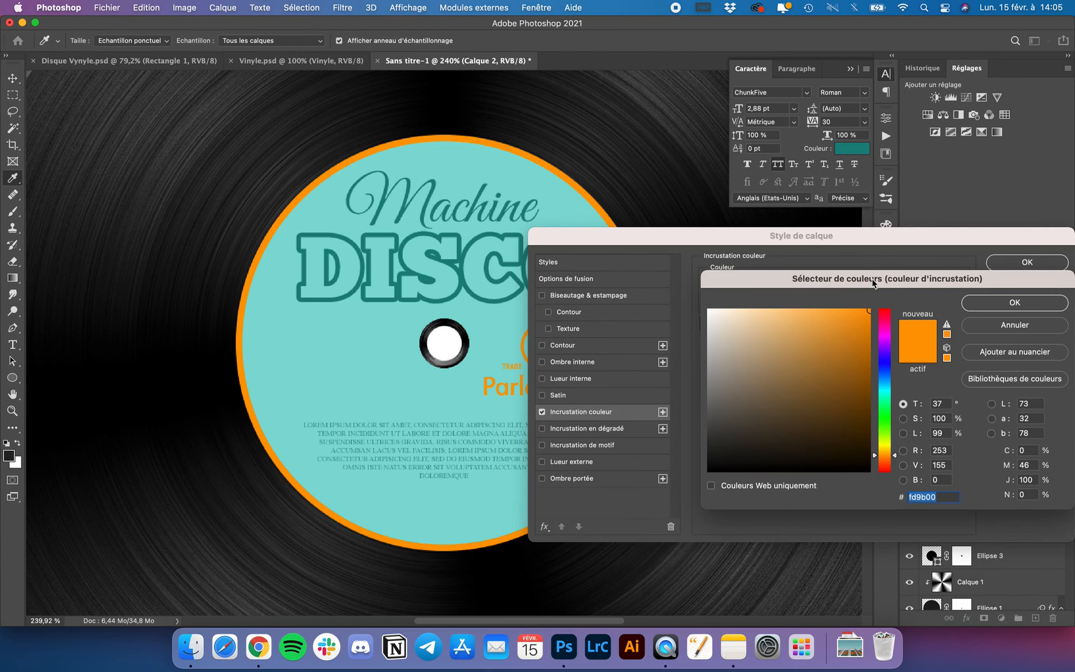
pyautogui.click(452, 234)
pyautogui.click(1001, 303)
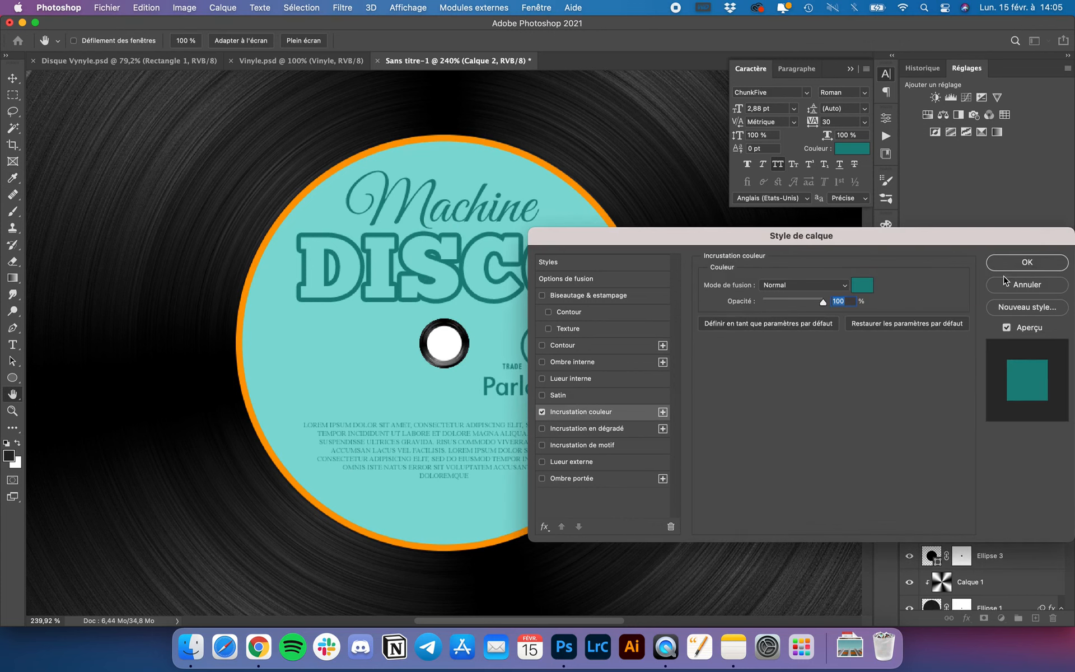
pyautogui.click(1015, 260)
# Step: Move the Parlophone logo slightly right and down on the label
pyautogui.moveTo(564, 357); pyautogui.dragTo(568, 359)
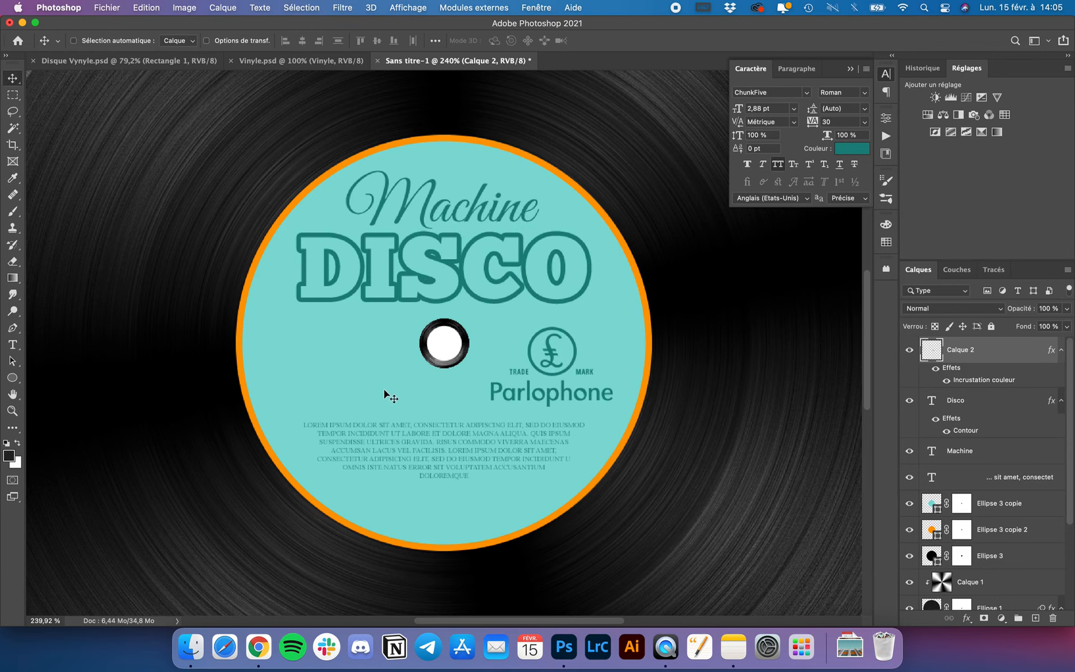
pyautogui.press('super+0')
pyautogui.press('super+plus')
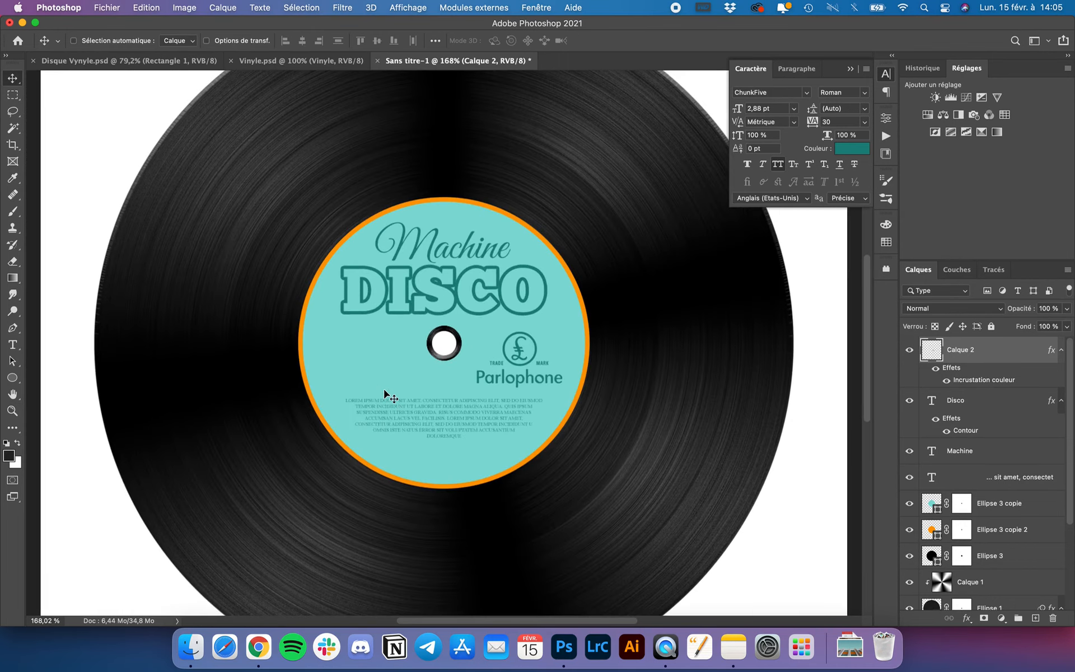
# Step: In Vinyle.psd, identify the Warner Music Group and EMI logo layers (Calque 4 and Calque 3) and copy both
pyautogui.click(125, 62)
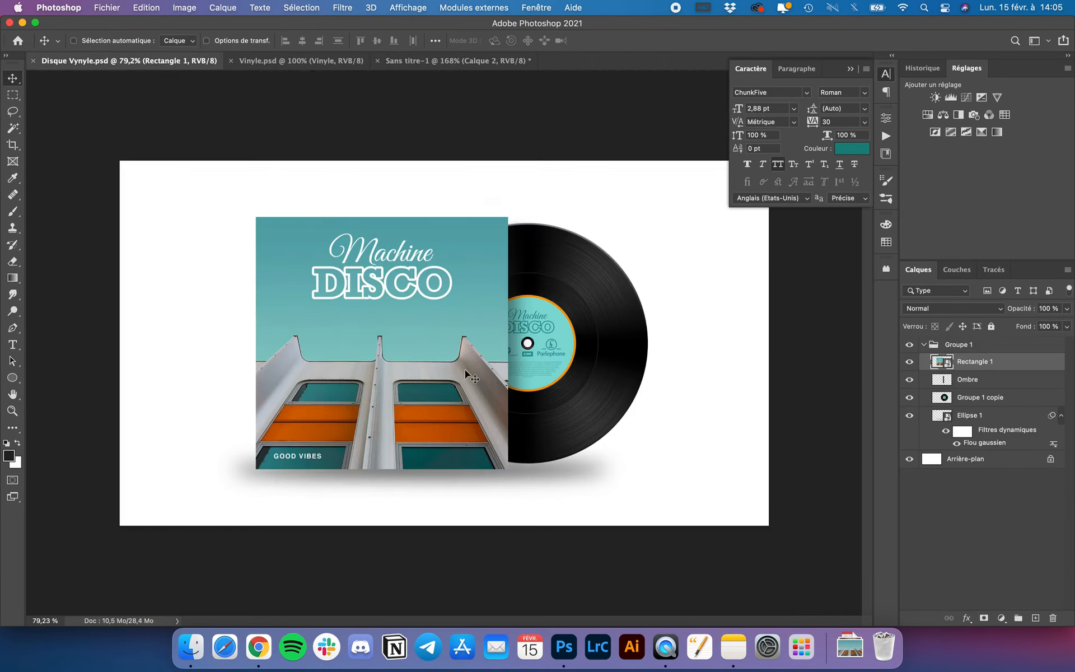
pyautogui.click(296, 61)
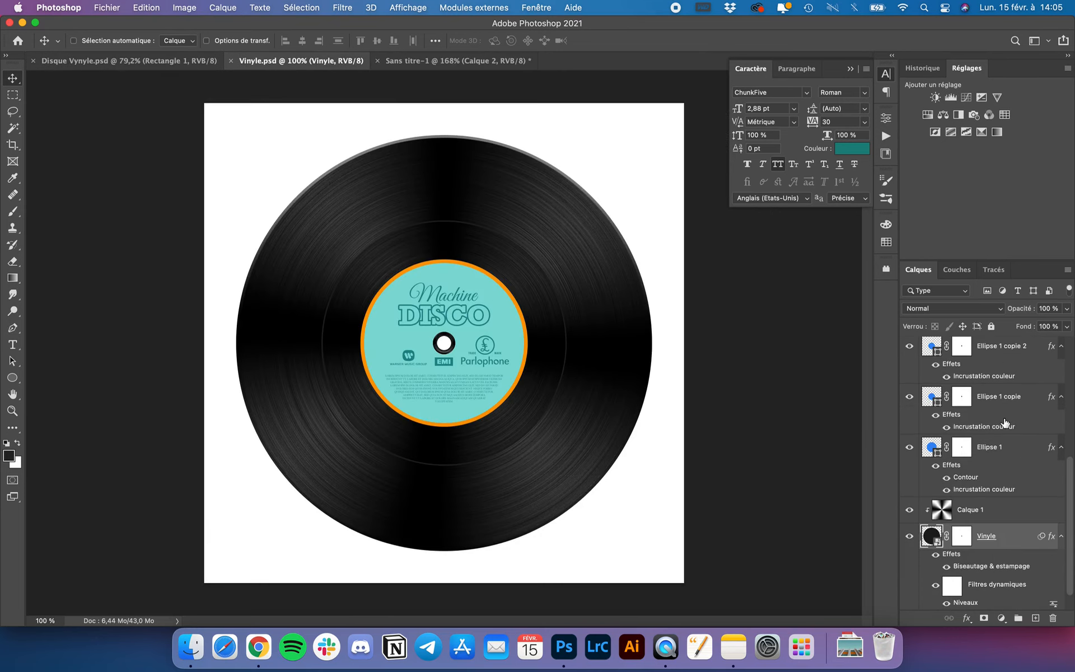
pyautogui.scroll(5, 1006, 424)
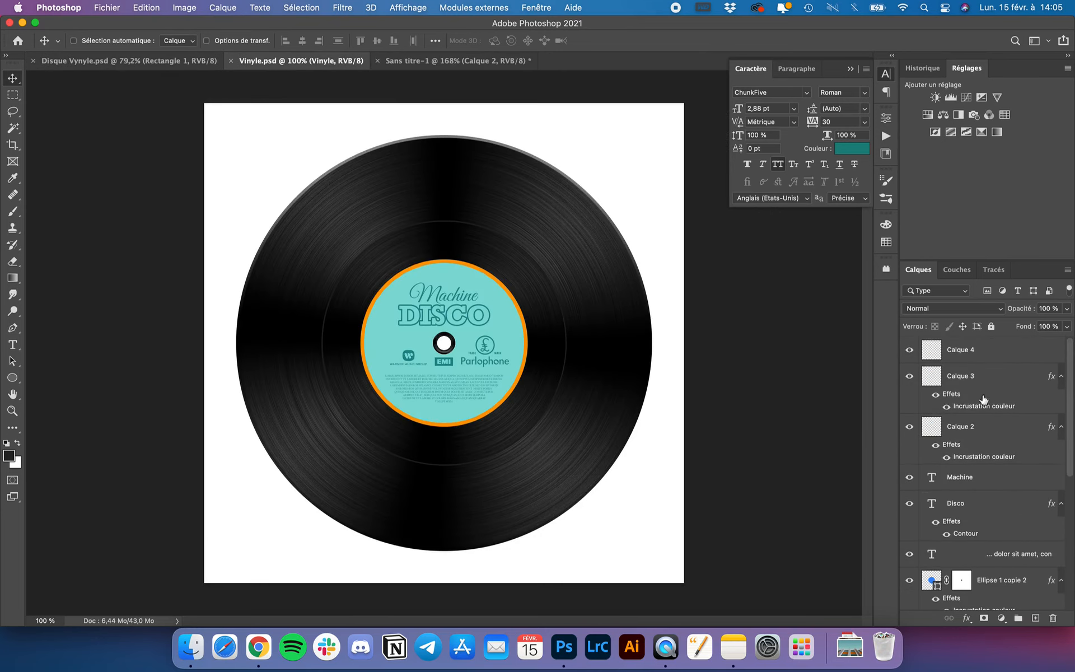
pyautogui.click(909, 377)
pyautogui.click(909, 376)
pyautogui.click(910, 350)
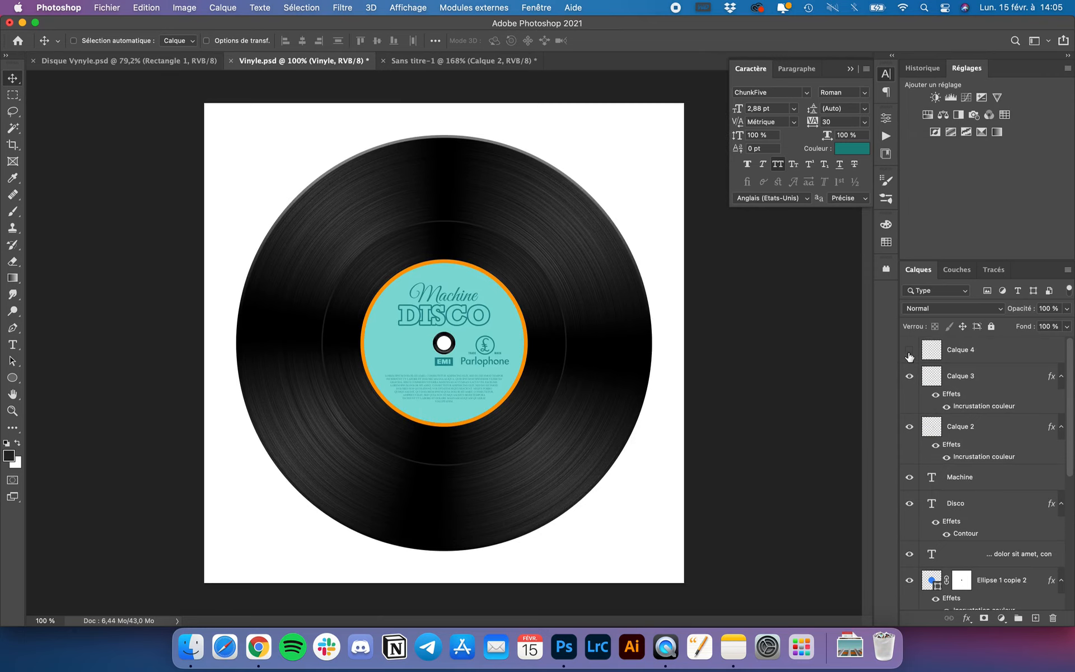
pyautogui.click(909, 352)
pyautogui.click(973, 358)
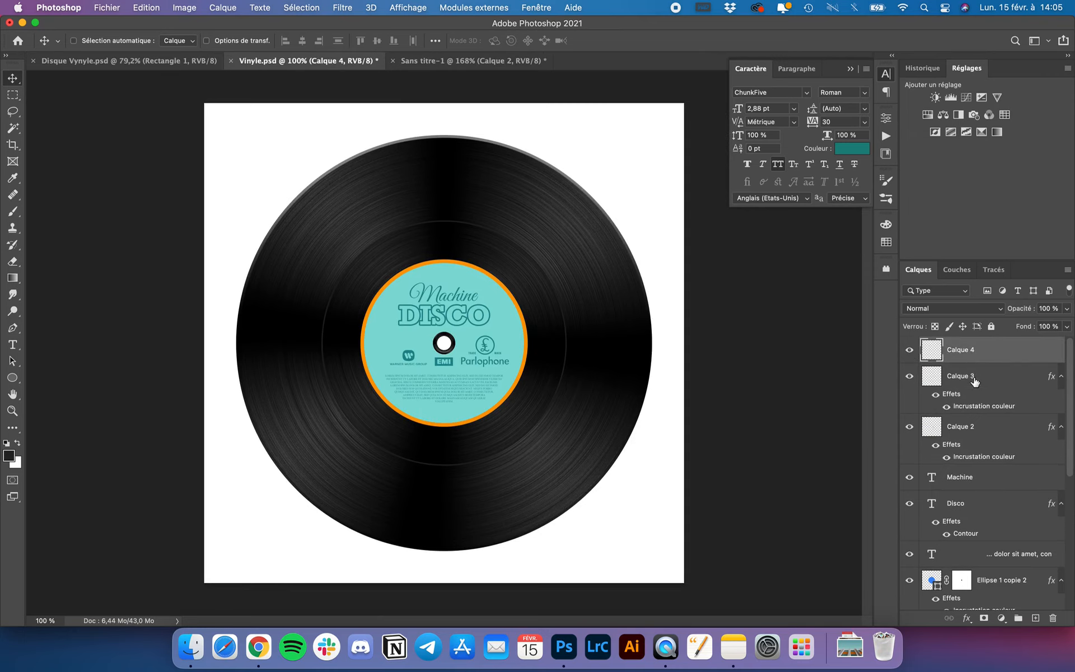
pyautogui.keyDown('shift'); pyautogui.click(975, 381); pyautogui.keyUp('shift')
pyautogui.press('super+c')
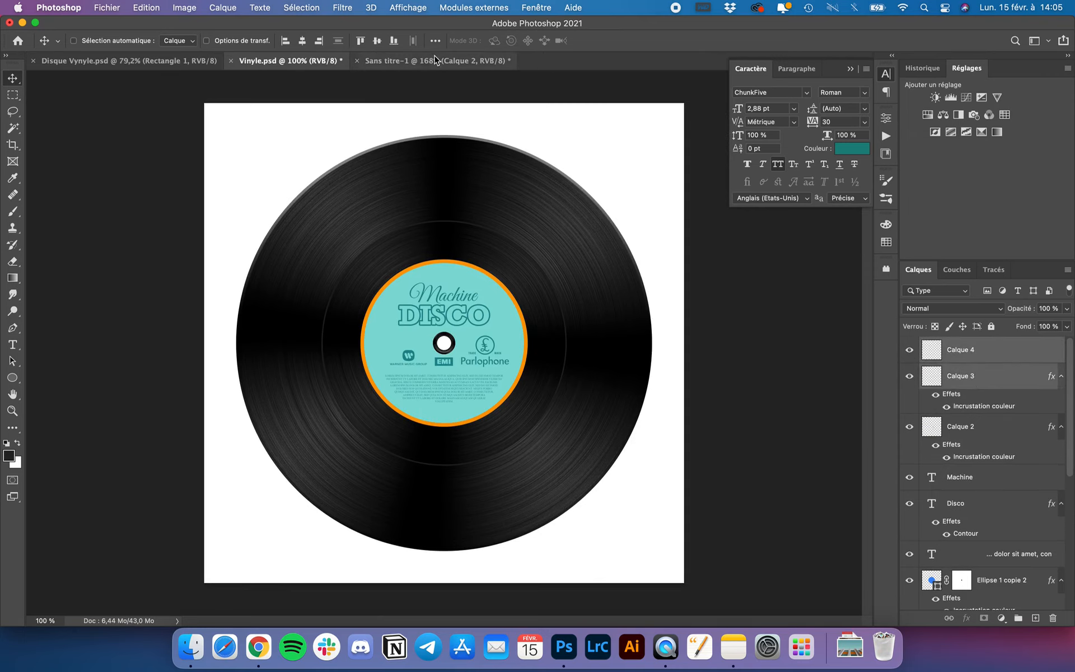
# Step: Paste the two logo layers into Sans titre-1 and position them below the centre hole, just above the paragraph
pyautogui.click(413, 63)
pyautogui.scroll(3, 492, 331)
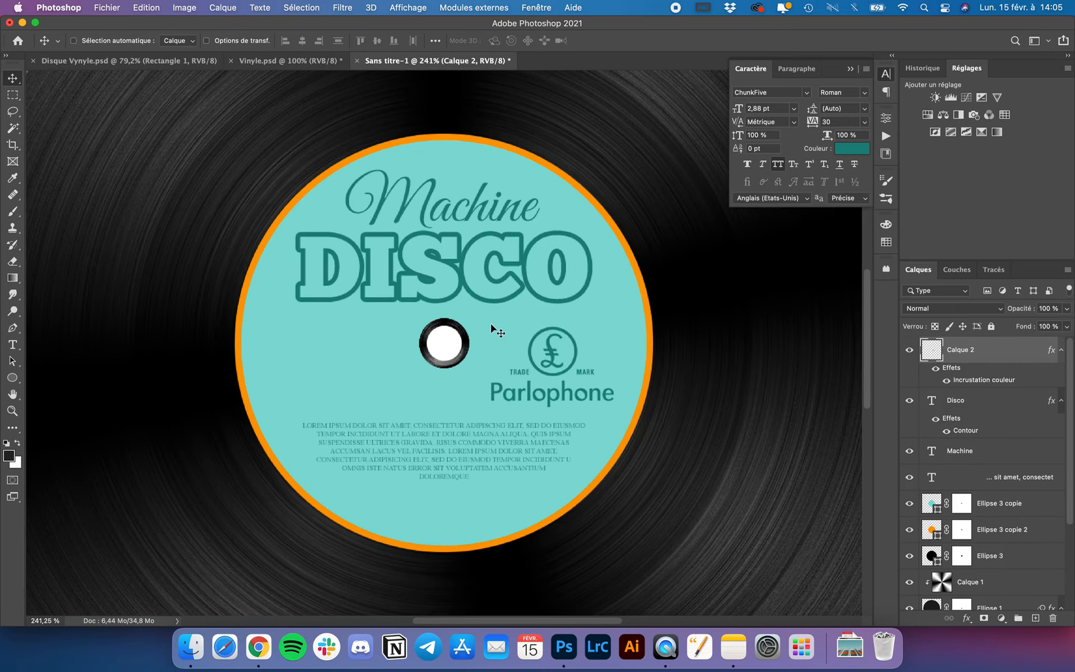
pyautogui.press('super+v')
pyautogui.moveTo(464, 352); pyautogui.dragTo(455, 380)
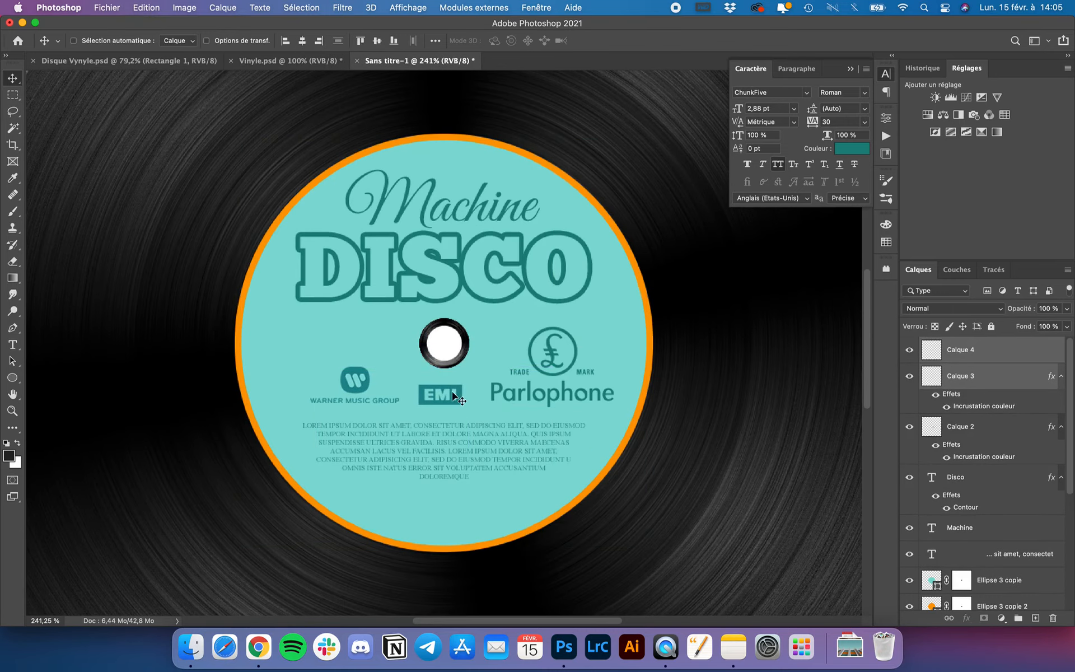
# Step: Shift the EMI logo slightly right to centre it under the hole and move the Warner Music Group logo further left
pyautogui.scroll(5, 449, 399)
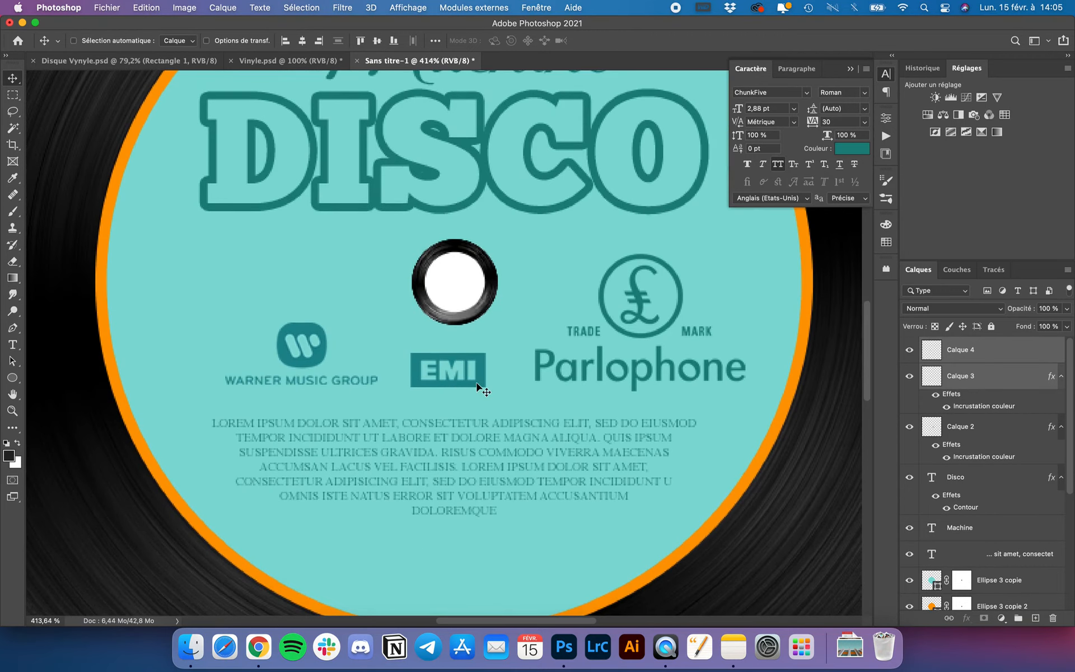
pyautogui.click(963, 378)
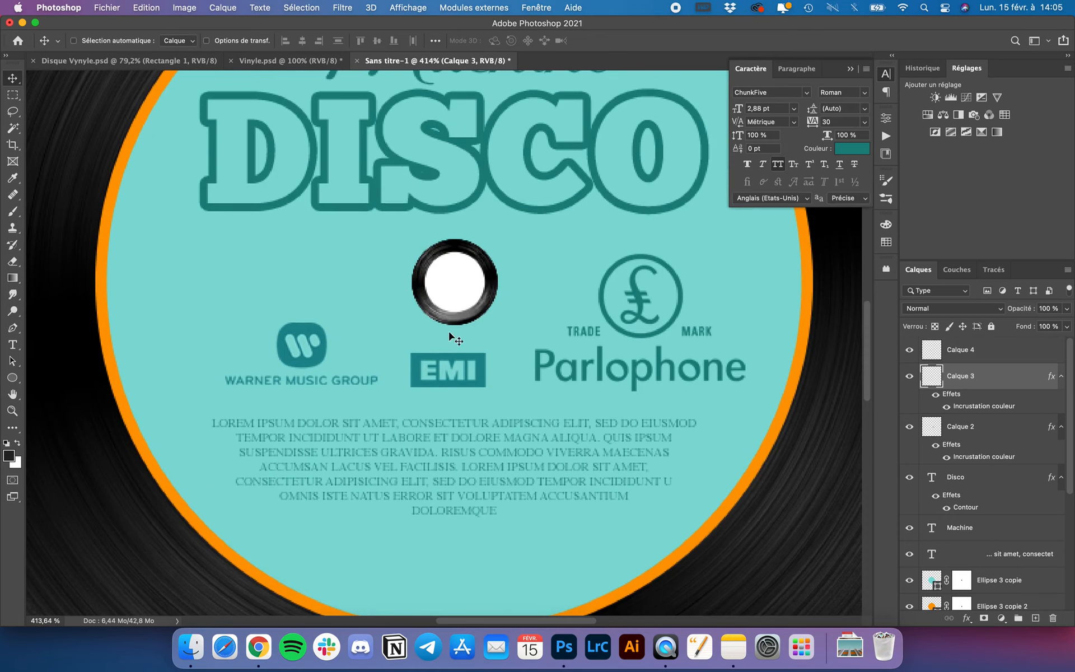
pyautogui.moveTo(456, 336); pyautogui.dragTo(462, 336)
pyautogui.click(1005, 353)
pyautogui.moveTo(327, 334); pyautogui.dragTo(305, 336)
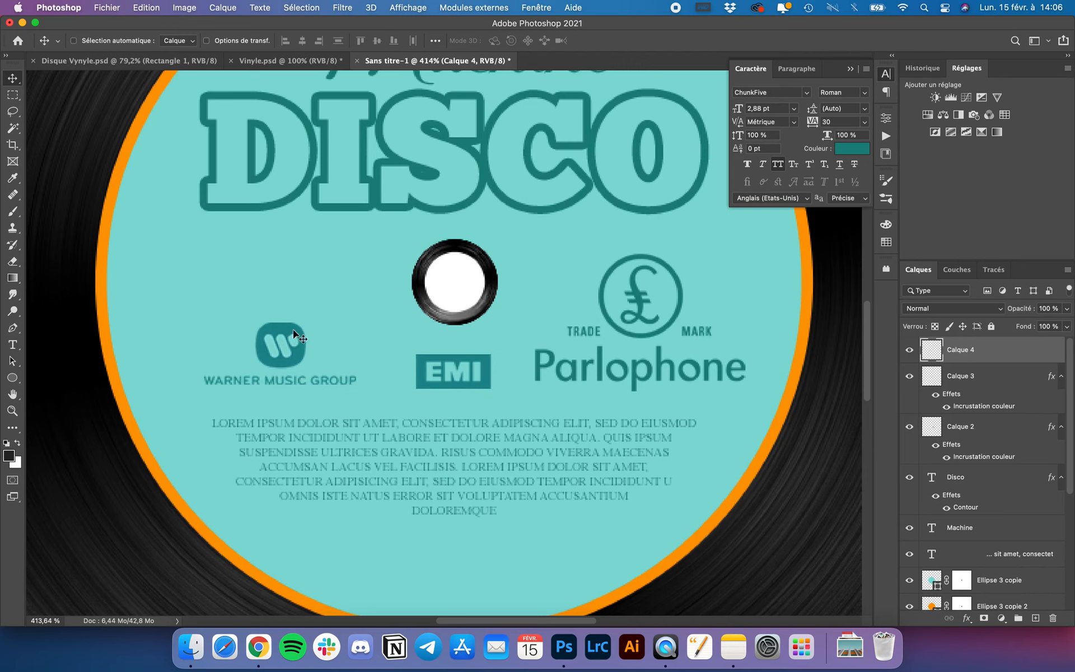
pyautogui.scroll(-3, 285, 336)
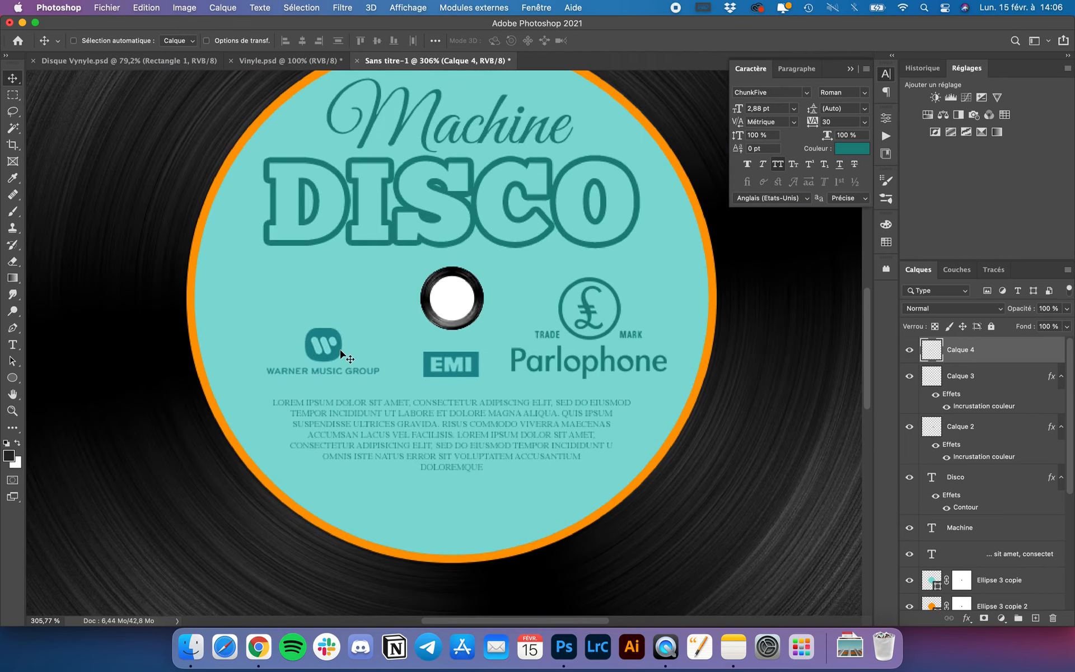
pyautogui.scroll(-3, 313, 356)
pyautogui.scroll(-3, 341, 351)
pyautogui.scroll(5, 340, 351)
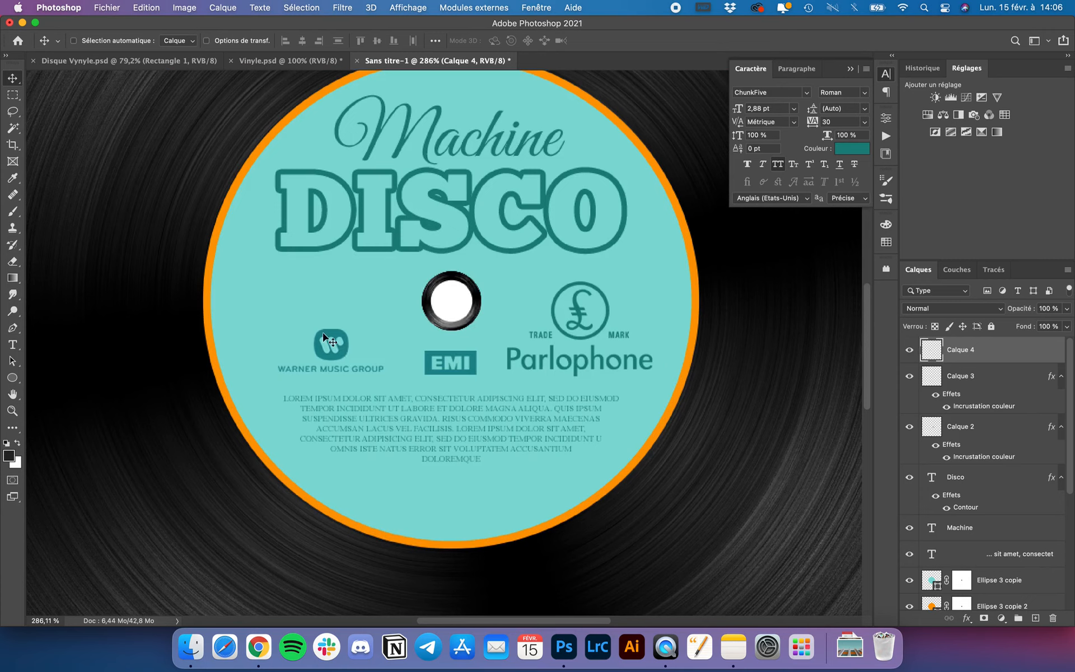
# Step: Enlarge the Warner Music Group logo to about 119 % and reposition it beside the EMI logo on the label
pyautogui.press('super+t')
pyautogui.moveTo(278, 329); pyautogui.dragTo(257, 323)
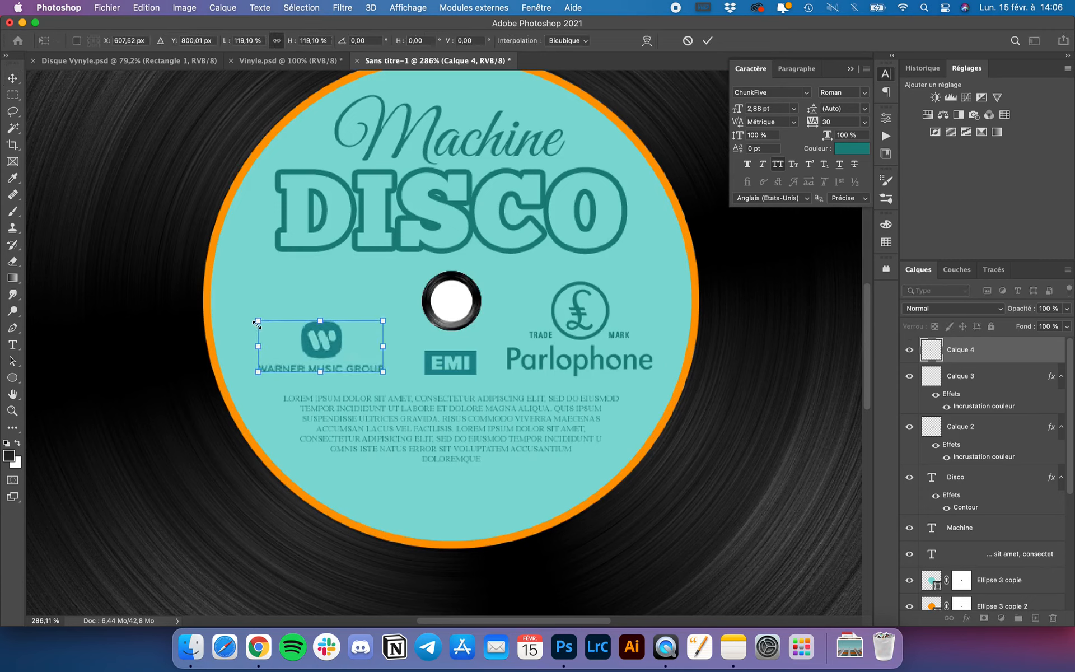
pyautogui.moveTo(333, 344); pyautogui.dragTo(339, 342)
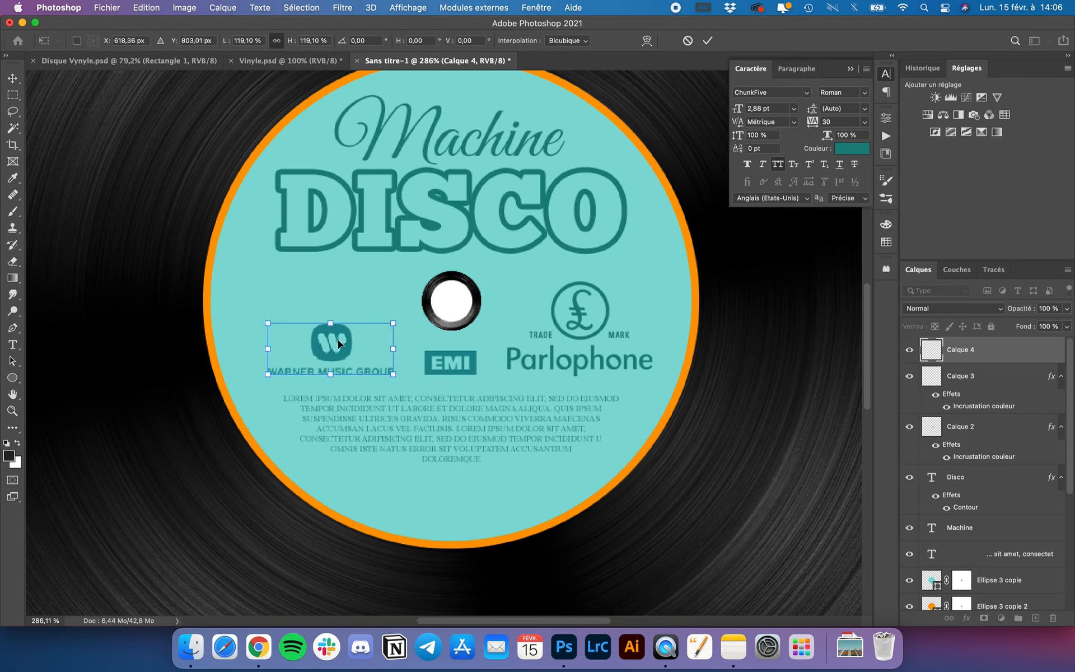
pyautogui.press('Return')
# Step: Group all layers from Calque 4 down to Ellipse 1 and name the group Vinyle
pyautogui.press('super+0')
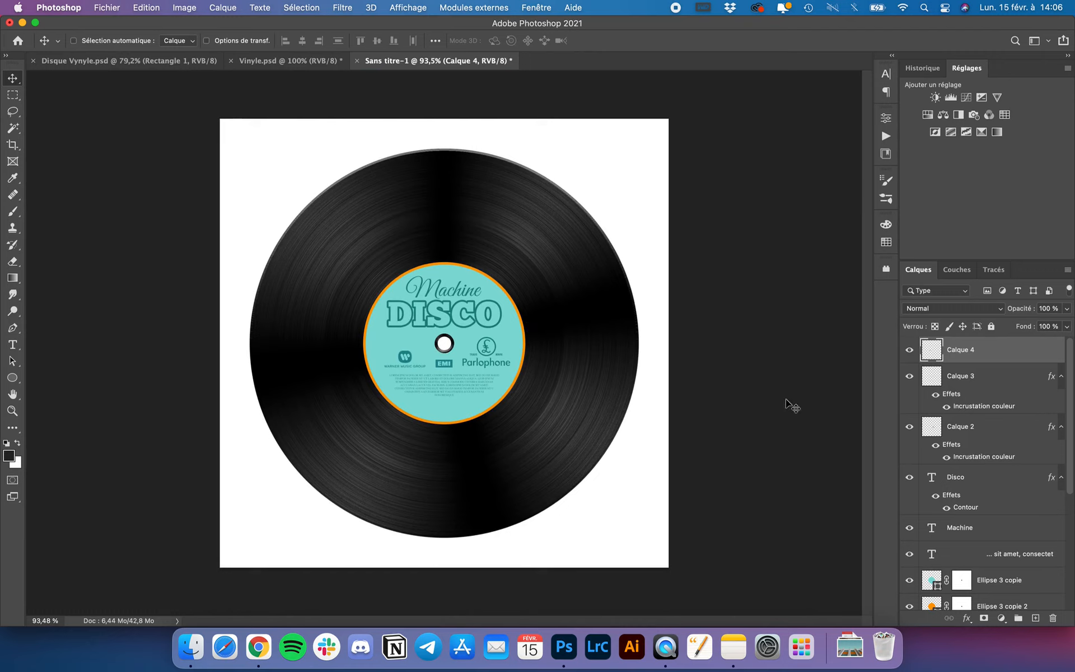
pyautogui.scroll(-5, 966, 420)
pyautogui.scroll(5, 966, 420)
pyautogui.scroll(-5, 986, 361)
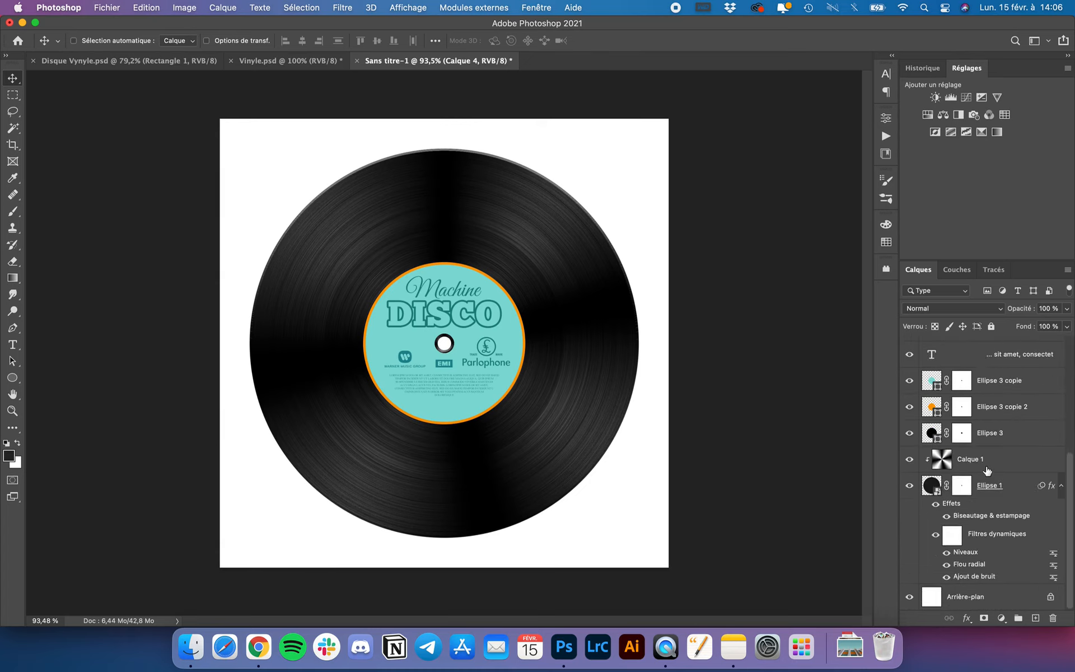
pyautogui.keyDown('shift'); pyautogui.click(1000, 491); pyautogui.keyUp('shift')
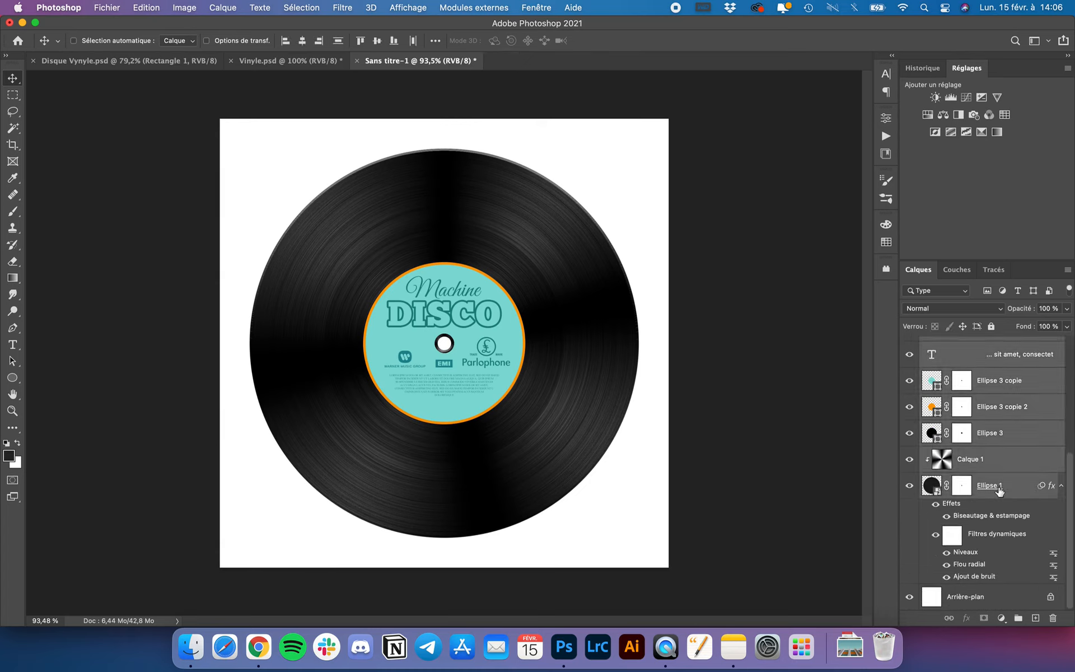
pyautogui.click(1020, 618)
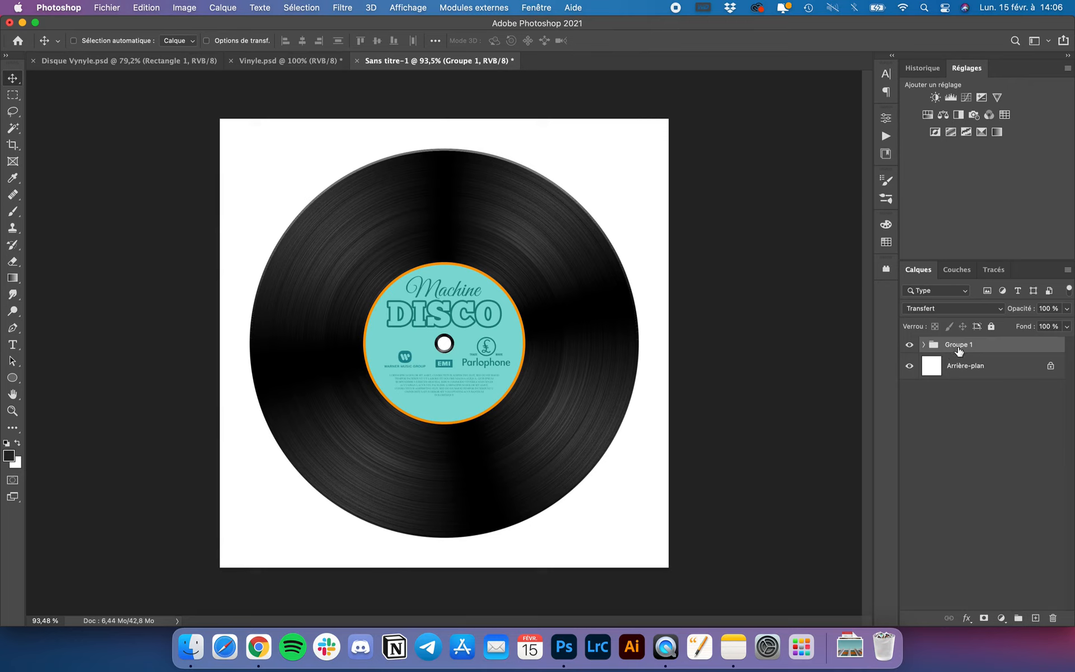
pyautogui.write('Vinyle')
pyautogui.press('Return')
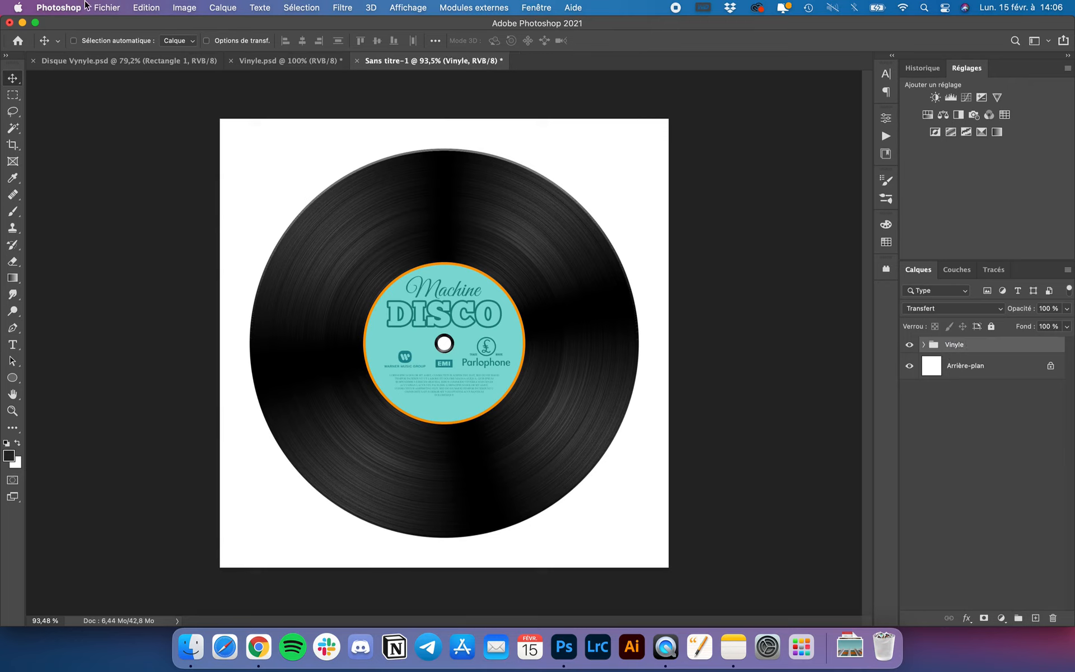
# Step: Create a new 2560 x 1440 px document from the saved Vignette YouTube 2x preset
pyautogui.click(109, 7)
pyautogui.click(119, 26)
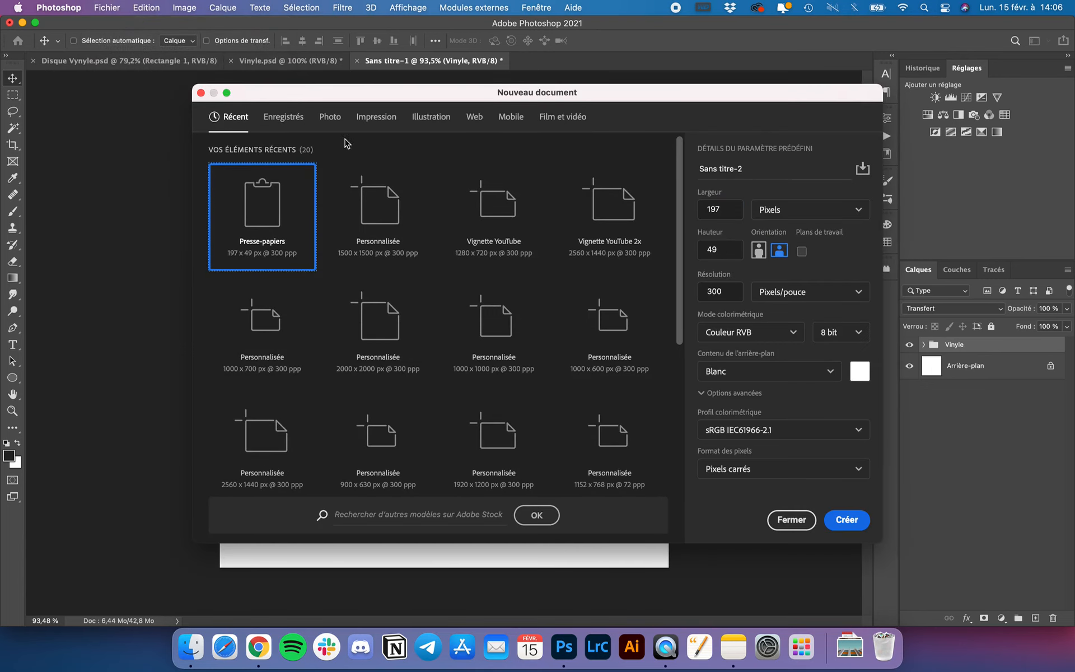
pyautogui.click(295, 123)
pyautogui.click(620, 217)
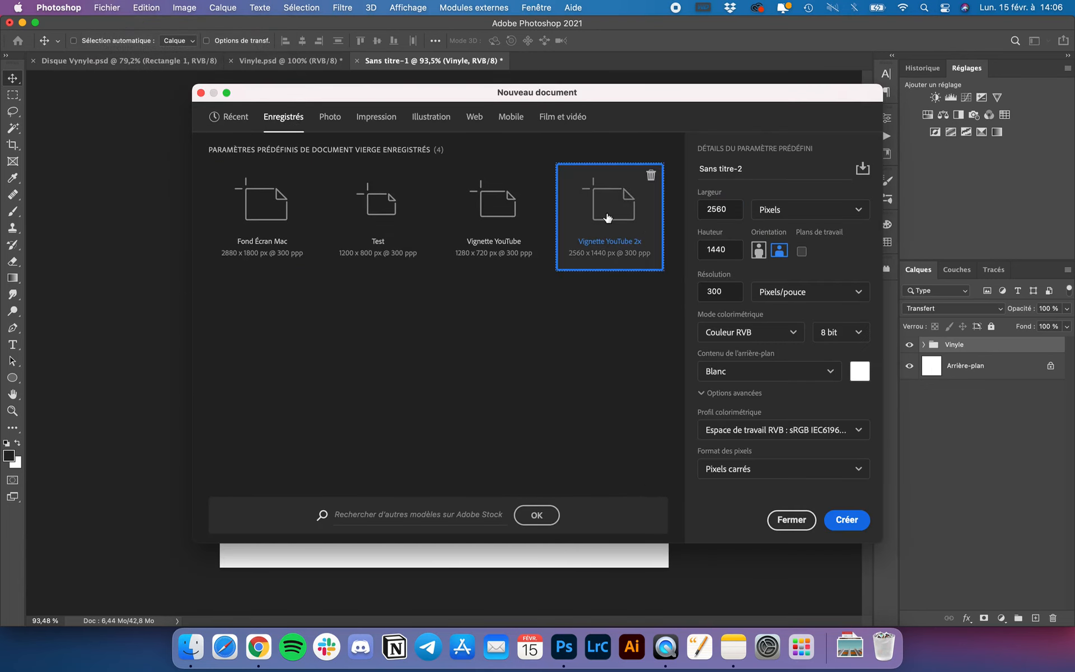
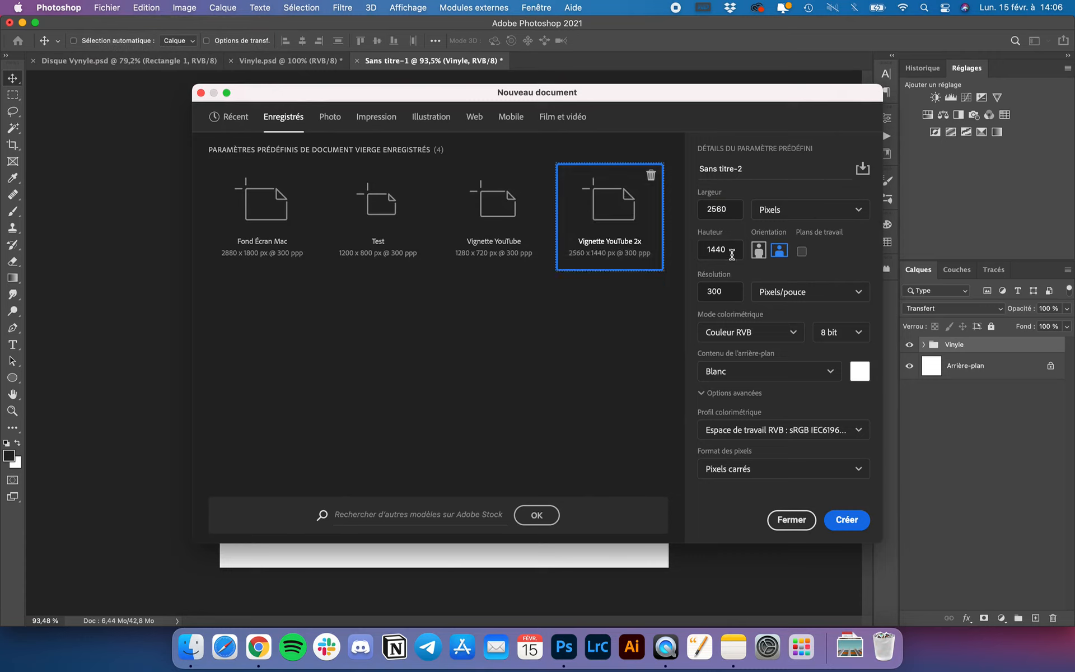
pyautogui.click(846, 521)
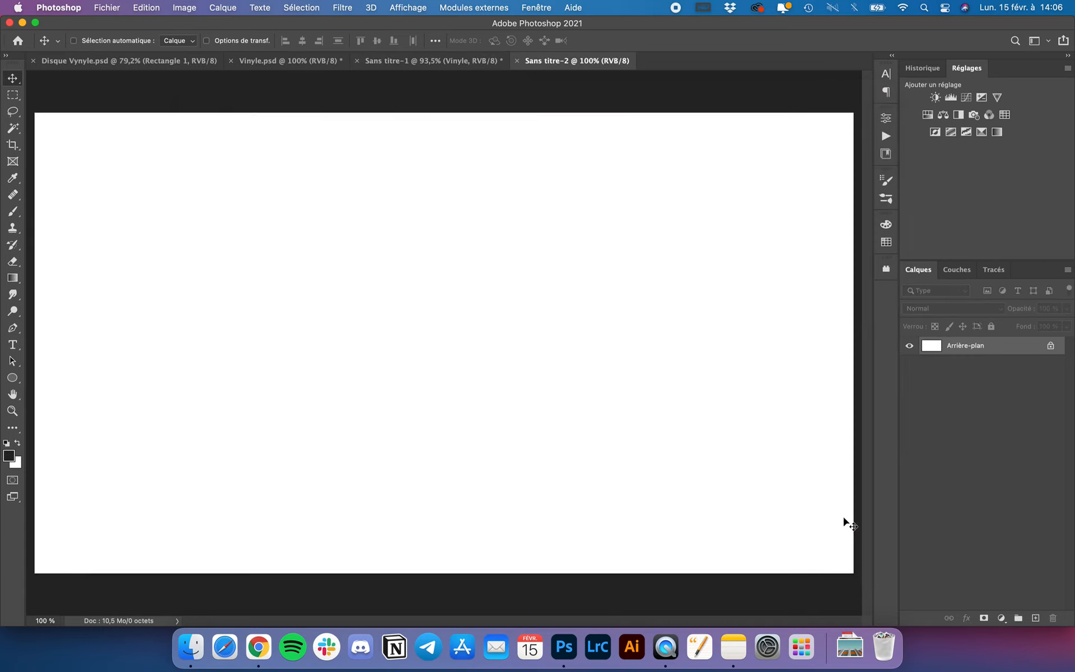
# Step: Copy the Vinyle group from Sans titre-1 into Sans titre-2 and merge the pasted group into a single layer
pyautogui.click(424, 63)
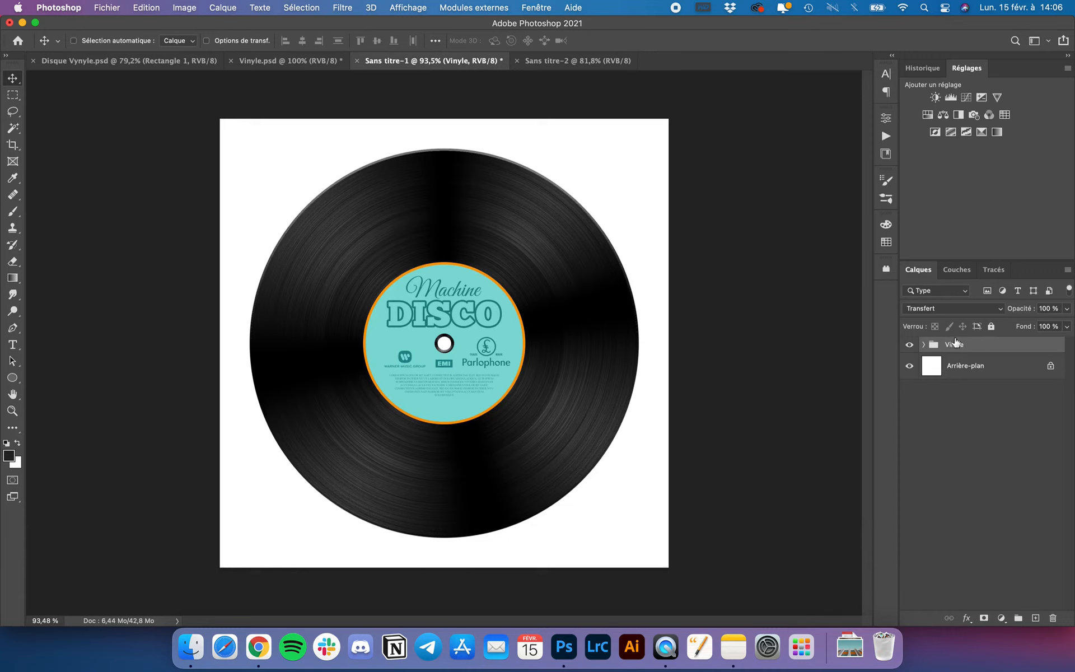
pyautogui.click(580, 66)
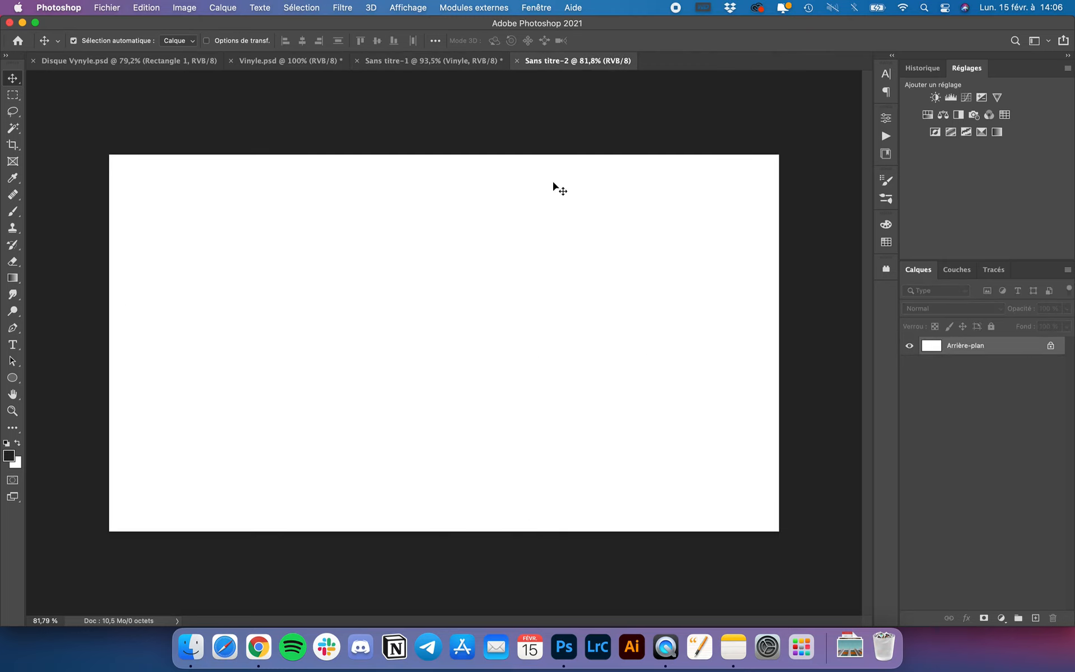
pyautogui.press('super+v')
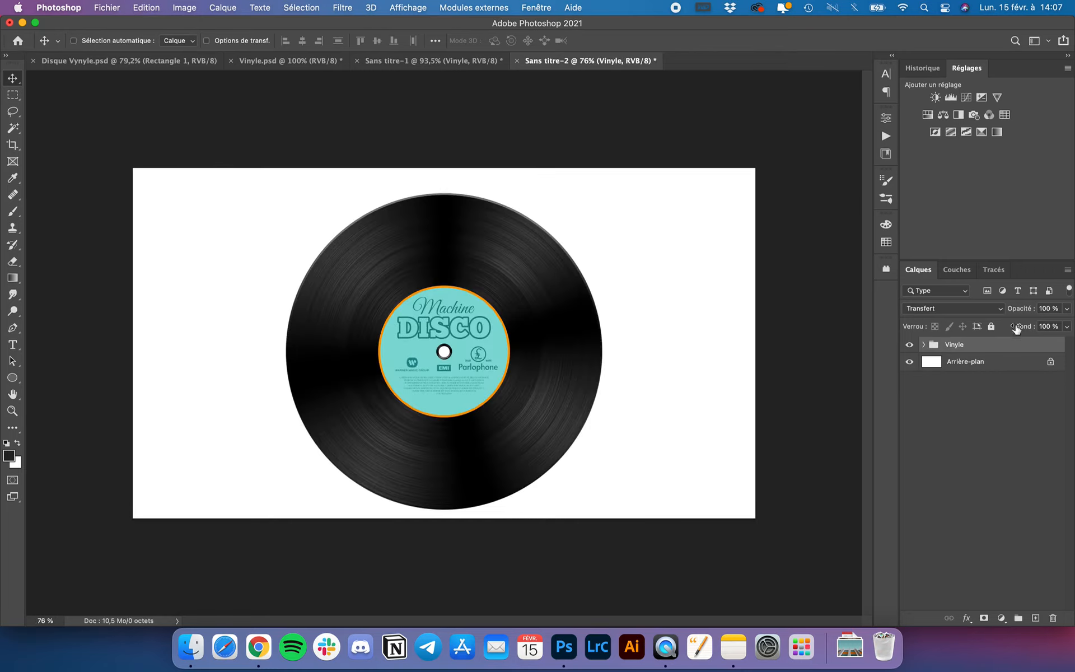
pyautogui.rightClick(972, 347)
pyautogui.scroll(-5, 895, 445)
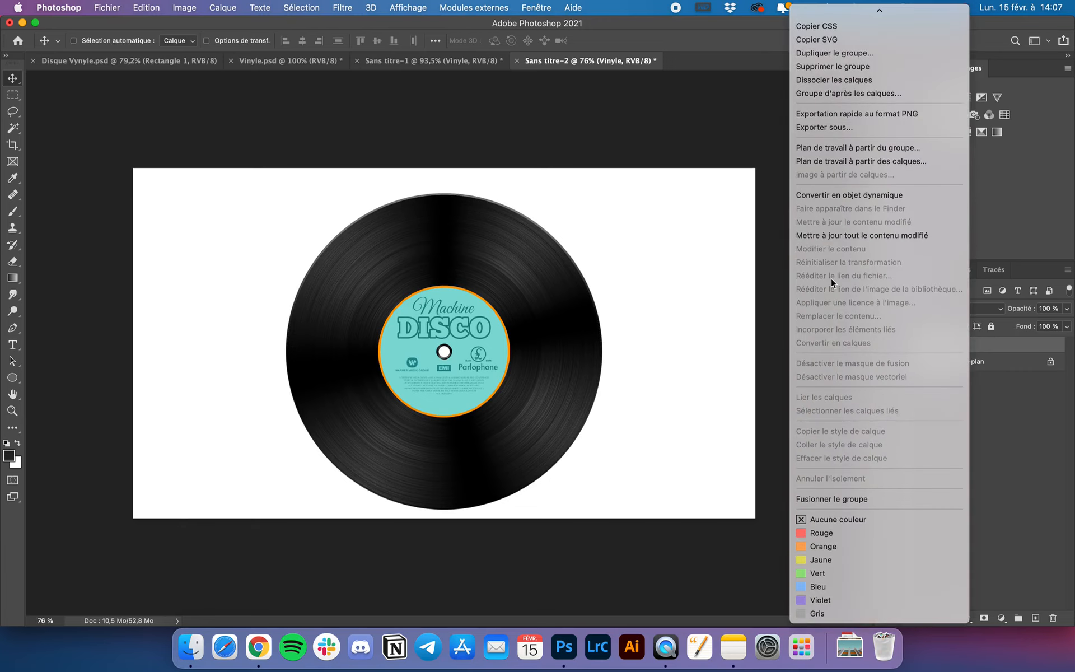
pyautogui.click(835, 497)
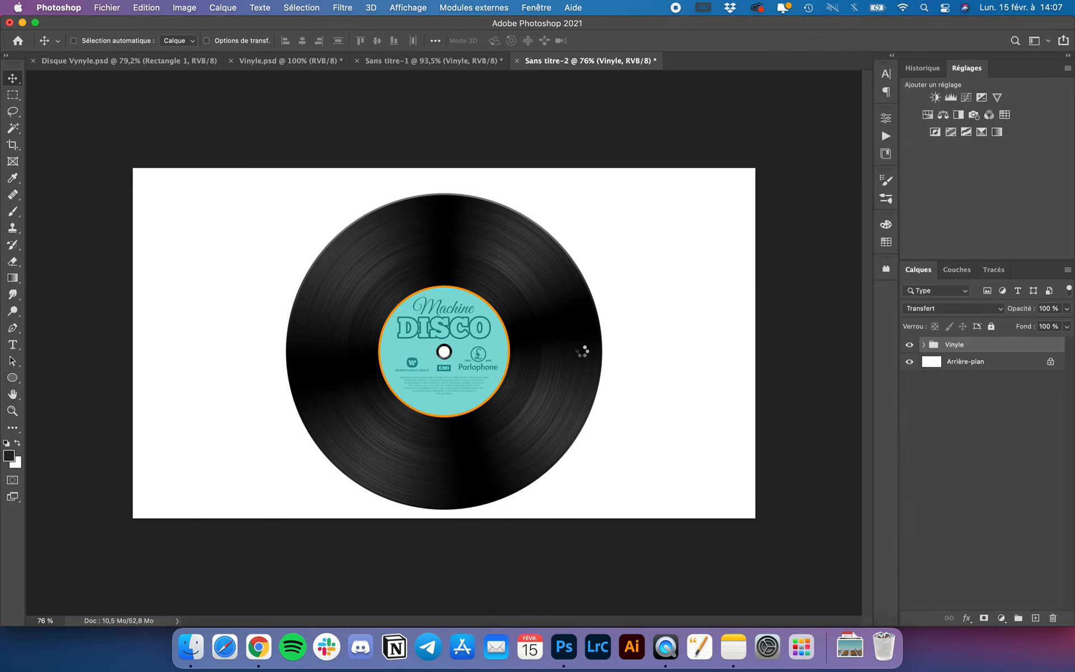
# Step: Try moving the merged vinyl right and scaling it down, and delete its layer from Sans titre-2
pyautogui.moveTo(515, 296); pyautogui.dragTo(557, 286)
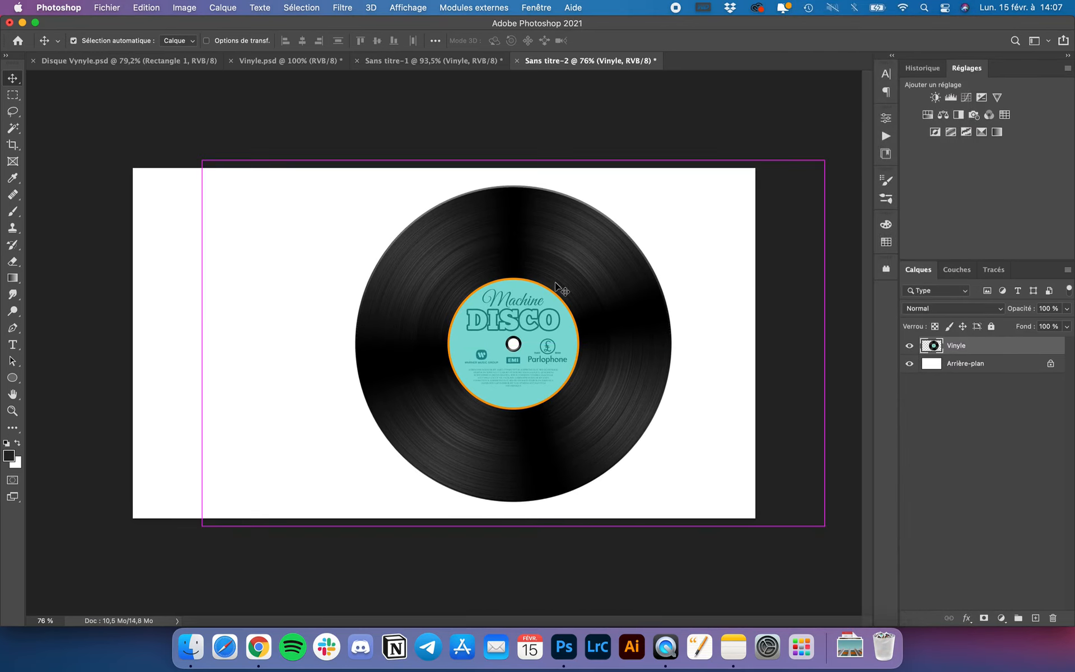
pyautogui.press('super+t')
pyautogui.moveTo(827, 161); pyautogui.dragTo(758, 199)
pyautogui.moveTo(596, 259); pyautogui.dragTo(598, 253)
pyautogui.press('Return')
pyautogui.press('BackSpace')
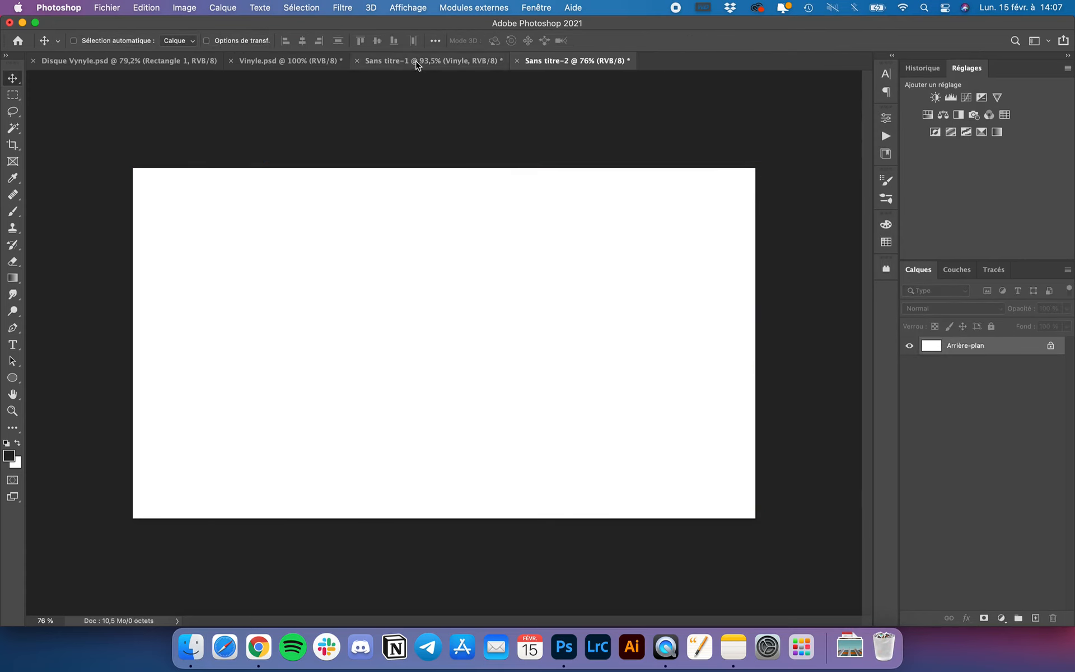
# Step: In Sans titre-1, duplicate the Vinyle group and merge the copy into a single layer
pyautogui.click(419, 61)
pyautogui.press('super+j')
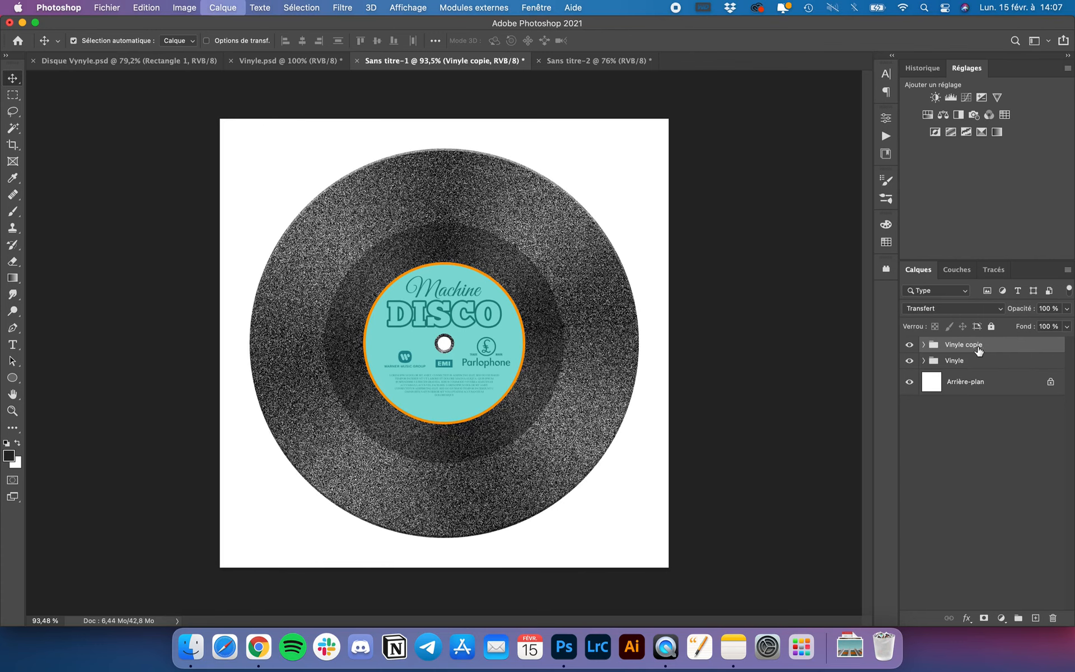
pyautogui.rightClick(984, 350)
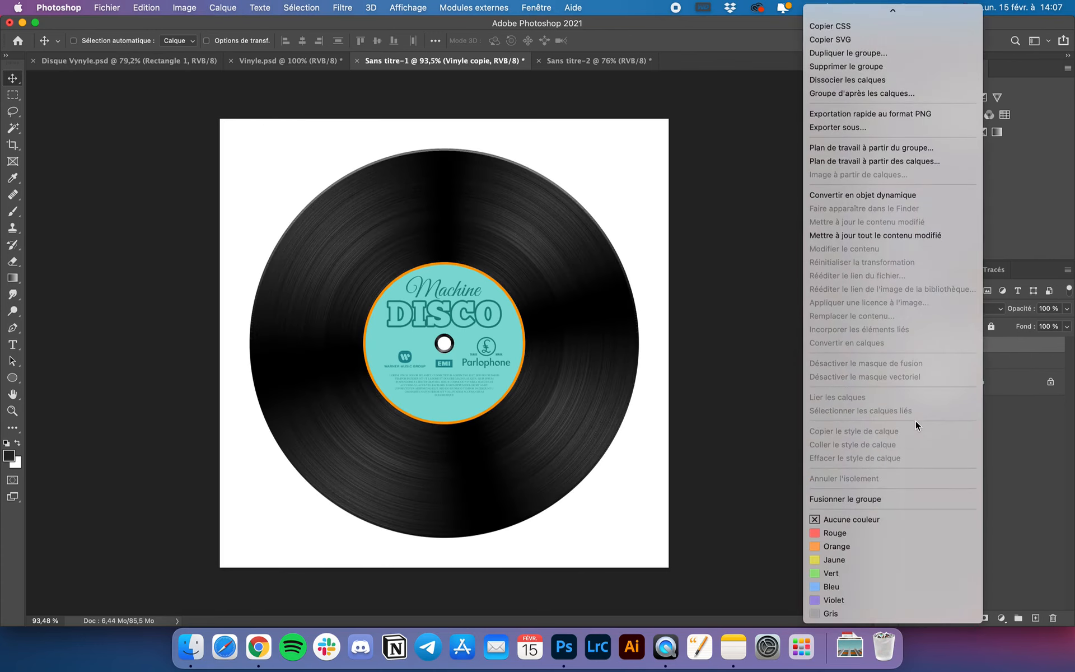
pyautogui.click(844, 497)
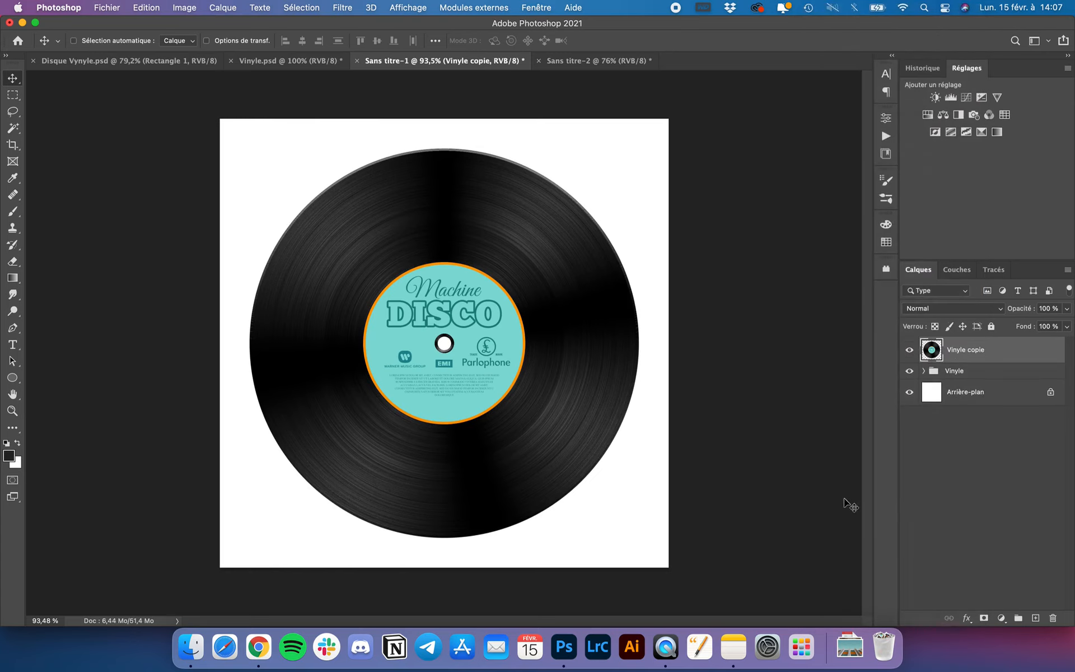
# Step: Bring the merged Vinyle copie layer into Sans titre-2, shrink it slightly and place it right of centre on the canvas
pyautogui.moveTo(965, 343); pyautogui.dragTo(520, 227)
pyautogui.press('super+t')
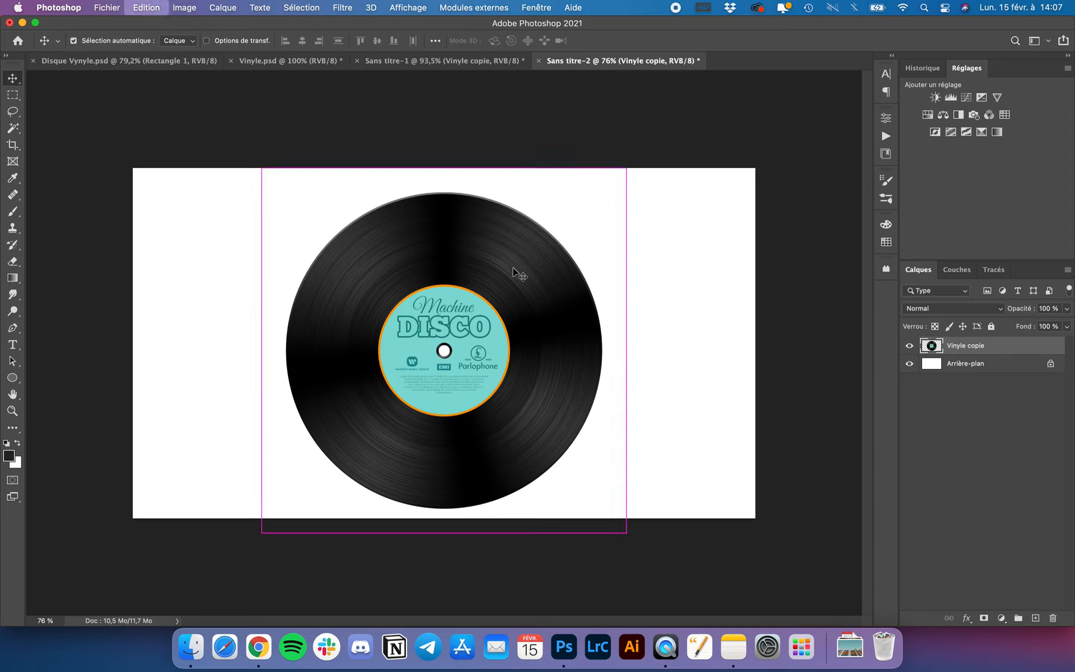
pyautogui.moveTo(464, 289)
pyautogui.mouseDown()
pyautogui.moveTo(507, 254)
pyautogui.moveTo(453, 296)
pyautogui.mouseUp()
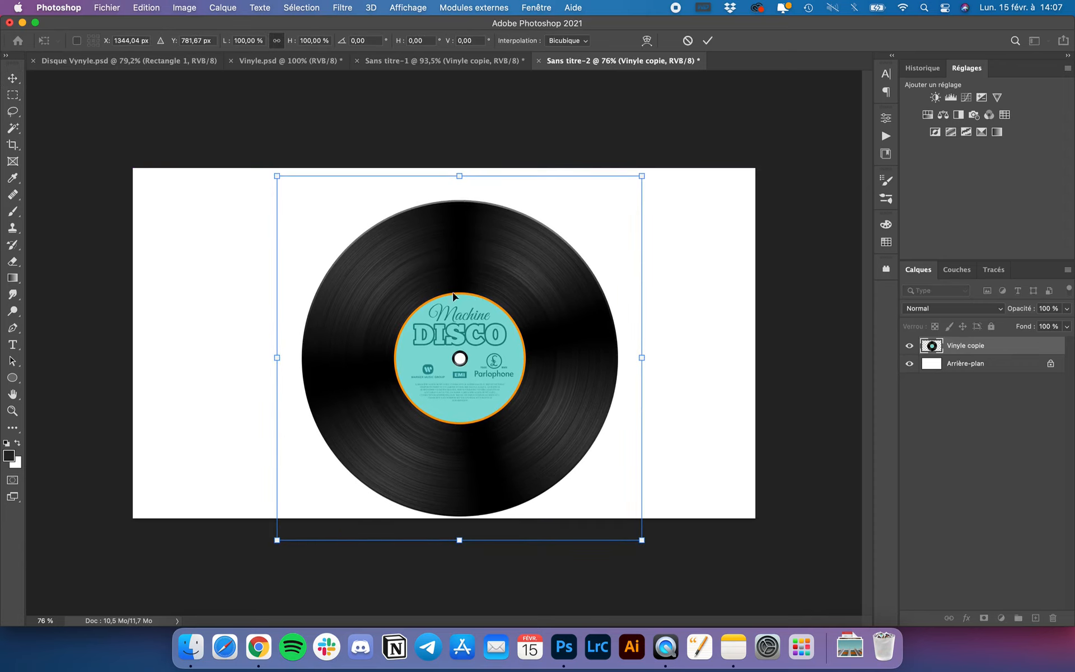
pyautogui.moveTo(537, 326); pyautogui.dragTo(619, 318)
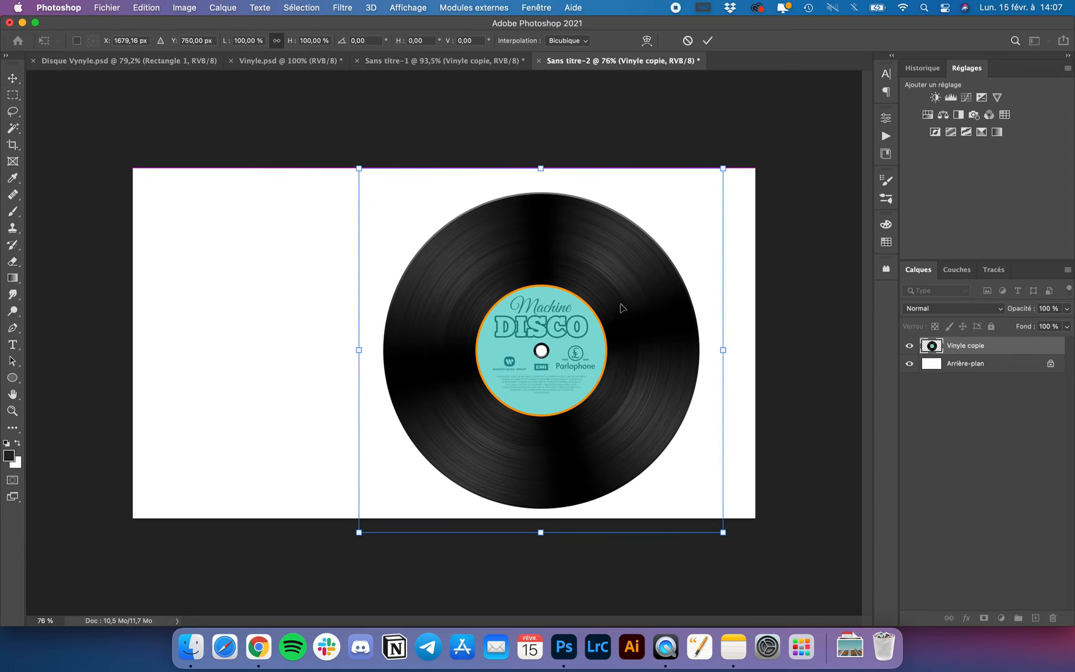
pyautogui.moveTo(722, 169); pyautogui.dragTo(679, 209)
pyautogui.moveTo(584, 343); pyautogui.dragTo(602, 312)
pyautogui.press('Return')
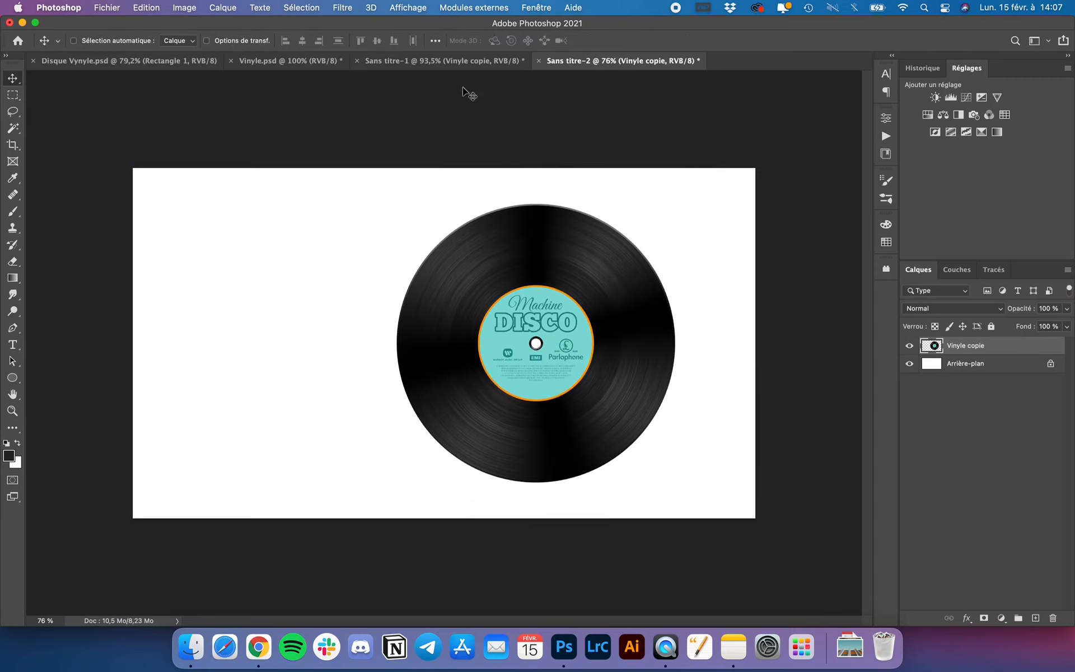
# Step: Draw a dark square of about 1192 x 1192 px in Sans titre-2, covering the left half of the vinyl
pyautogui.click(405, 63)
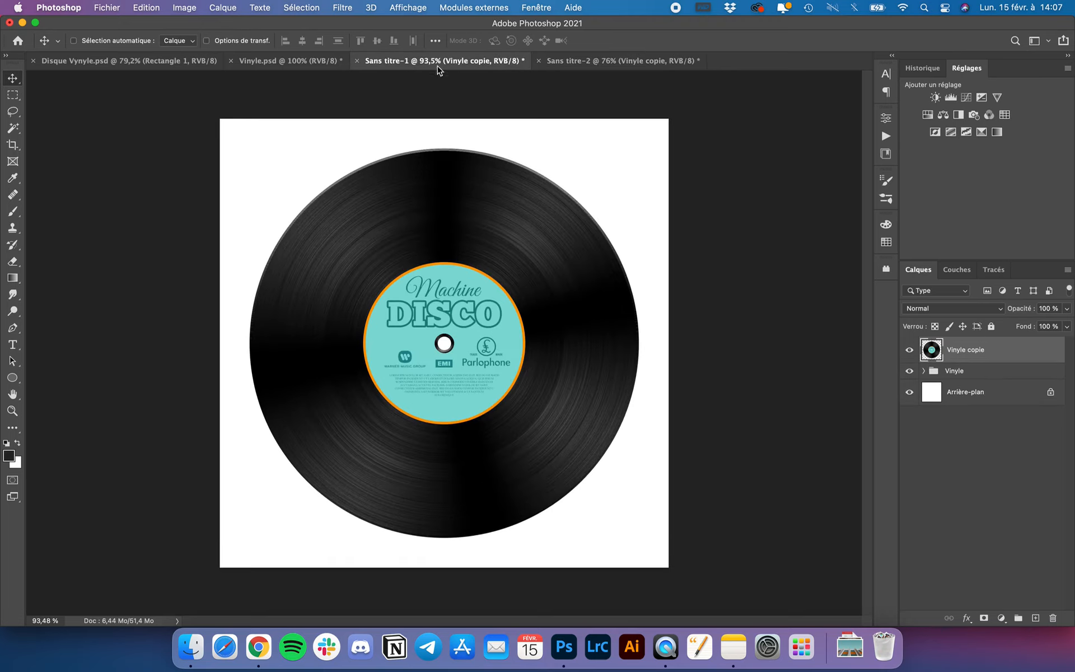
pyautogui.click(583, 64)
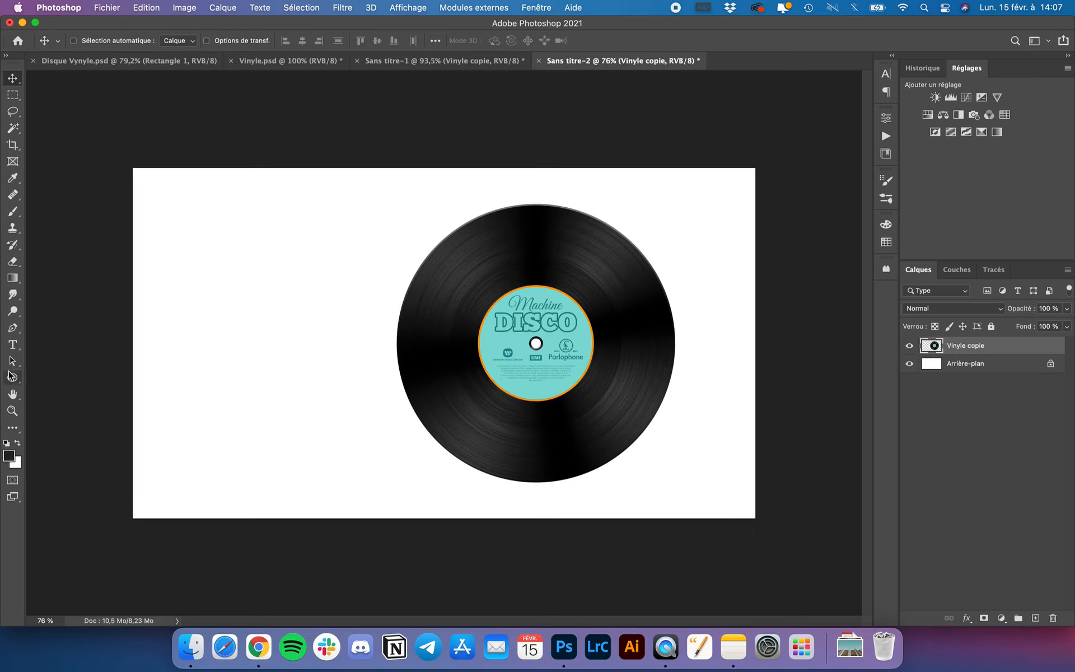
pyautogui.moveTo(12, 378); pyautogui.dragTo(47, 379)
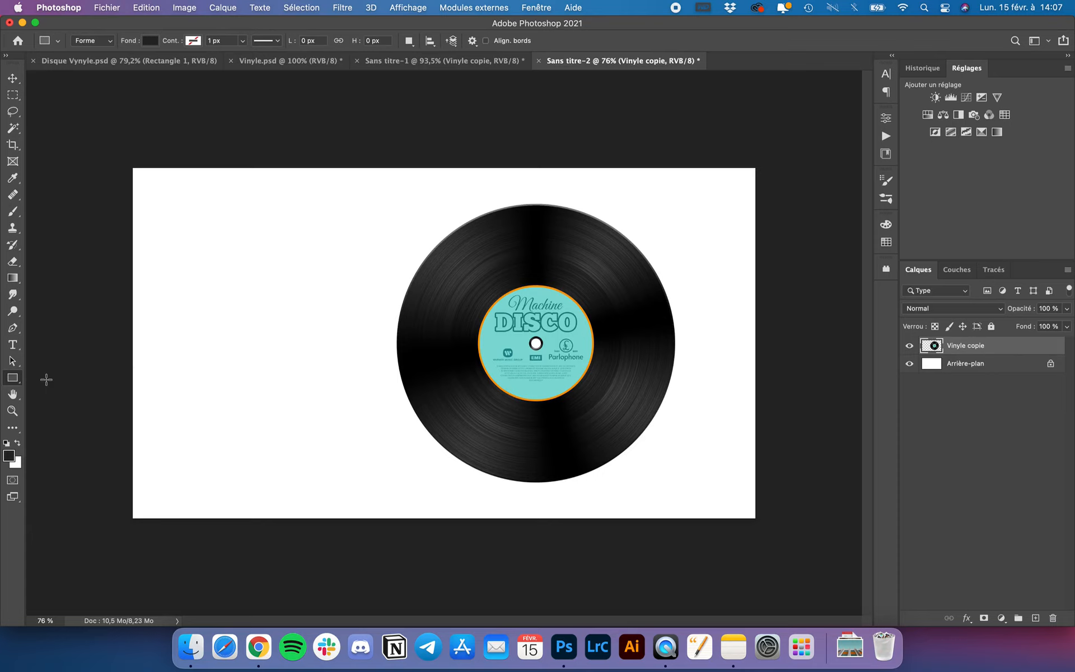
pyautogui.moveTo(219, 197); pyautogui.dragTo(509, 487)
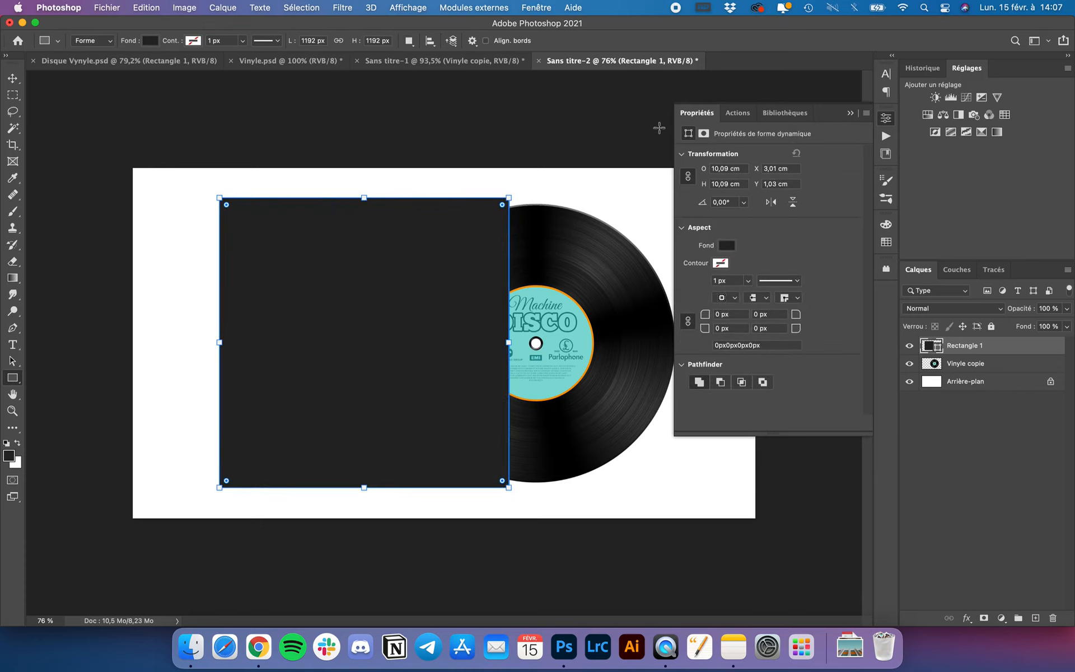
pyautogui.click(700, 115)
pyautogui.click(12, 78)
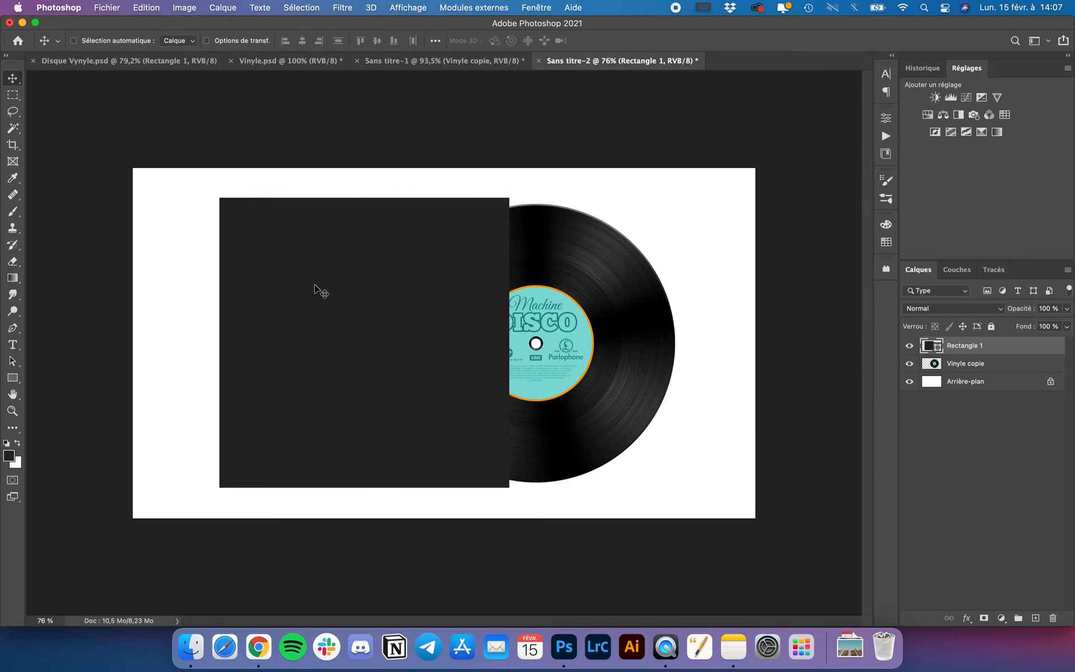
# Step: Fine-tune the square's position slightly to the left and down so it lines up with the vinyl
pyautogui.moveTo(324, 286)
pyautogui.mouseDown()
pyautogui.moveTo(368, 290)
pyautogui.moveTo(334, 284)
pyautogui.mouseUp()
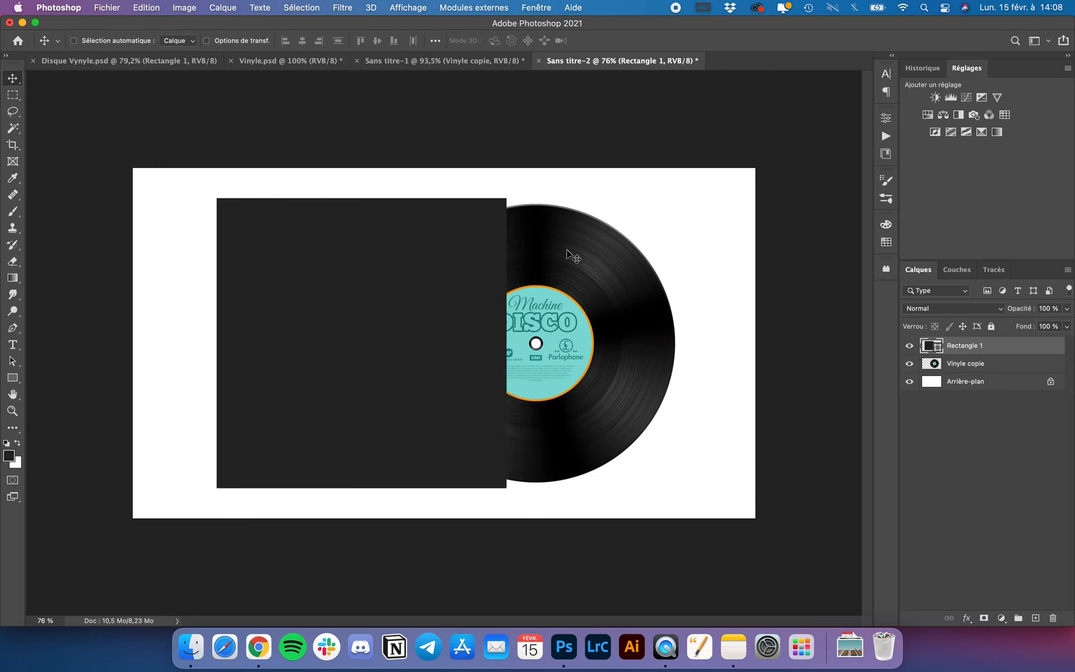
pyautogui.press('Right')
pyautogui.press('Right')
pyautogui.press('Right')
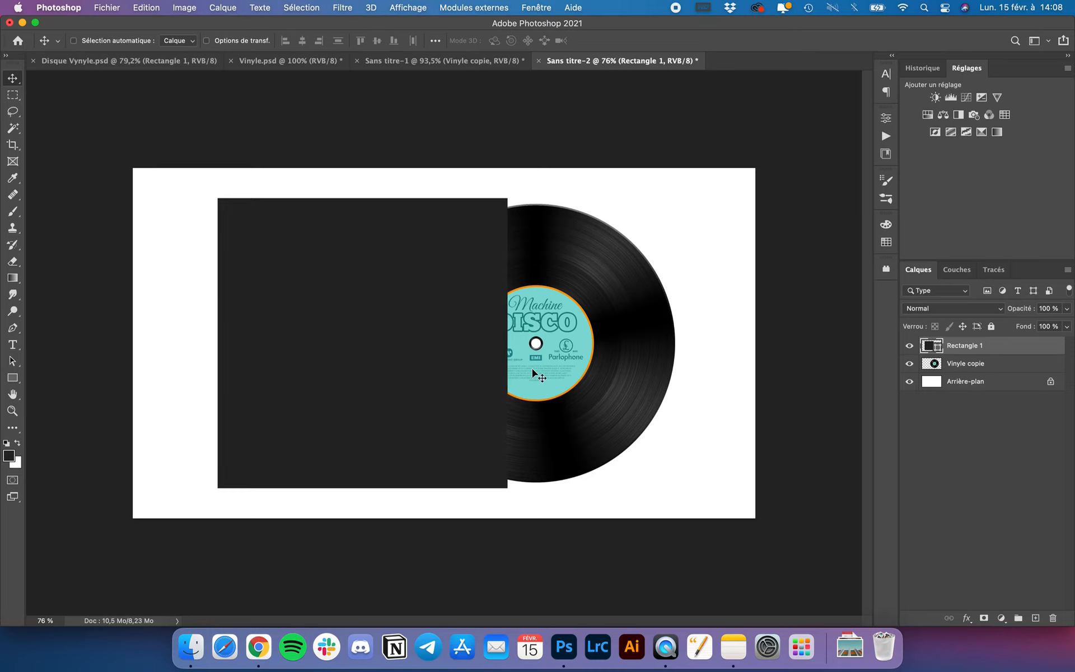
# Step: Convert the Rectangle 1 layer in Sans titre-2 into a smart object and open its contents for editing
pyautogui.scroll(-3, 427, 396)
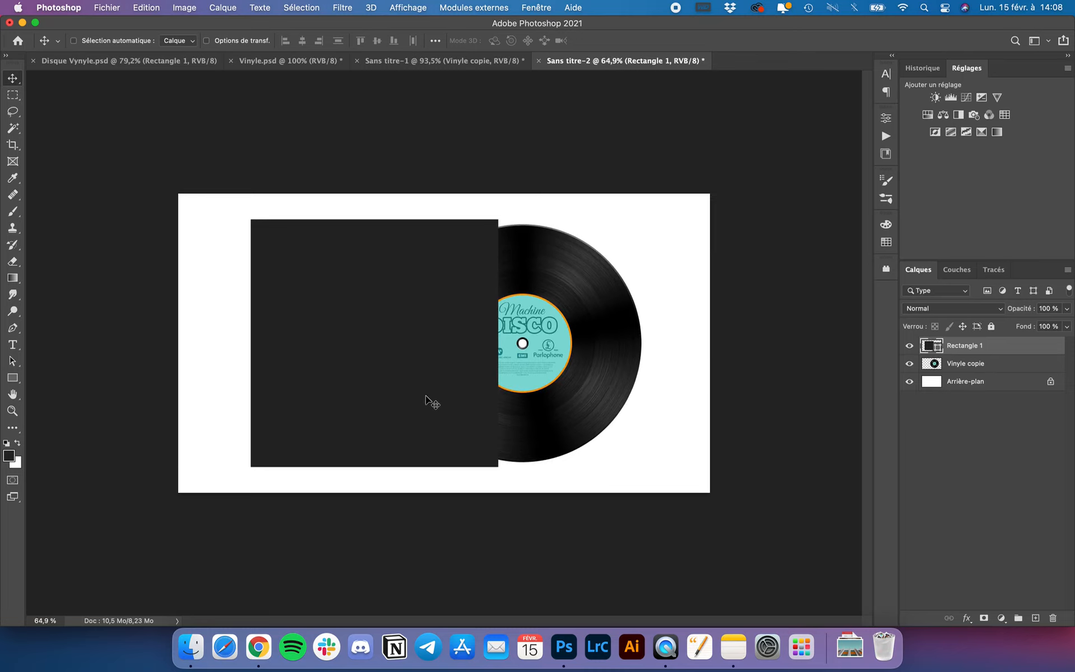
pyautogui.scroll(1, 427, 396)
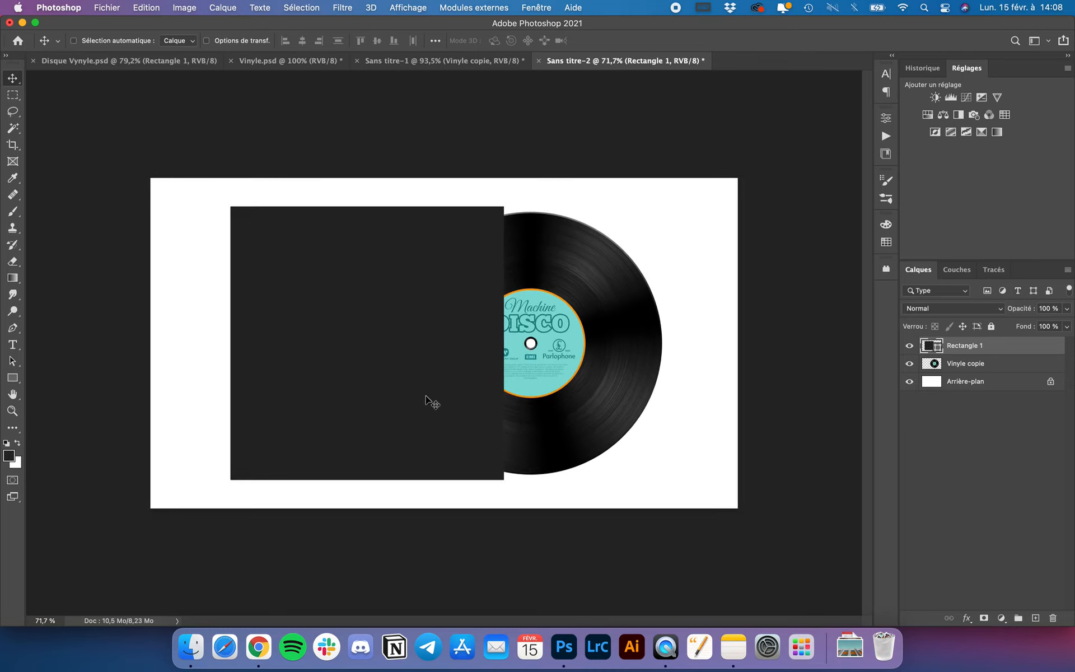
pyautogui.rightClick(979, 354)
pyautogui.scroll(-5, 849, 521)
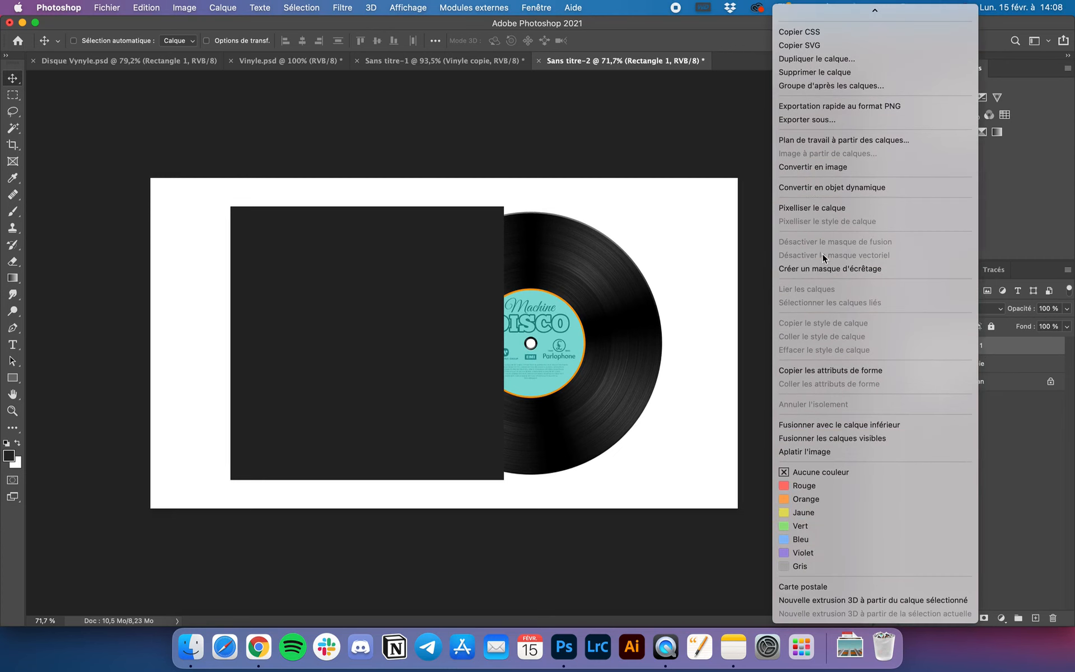
pyautogui.click(816, 190)
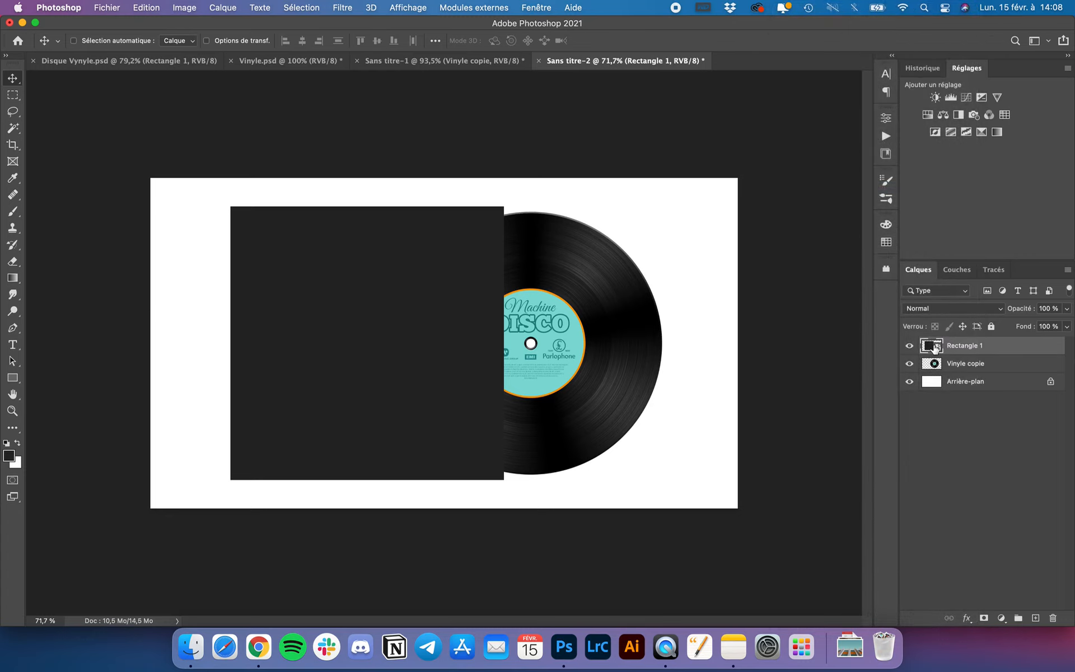
pyautogui.doubleClick(932, 346)
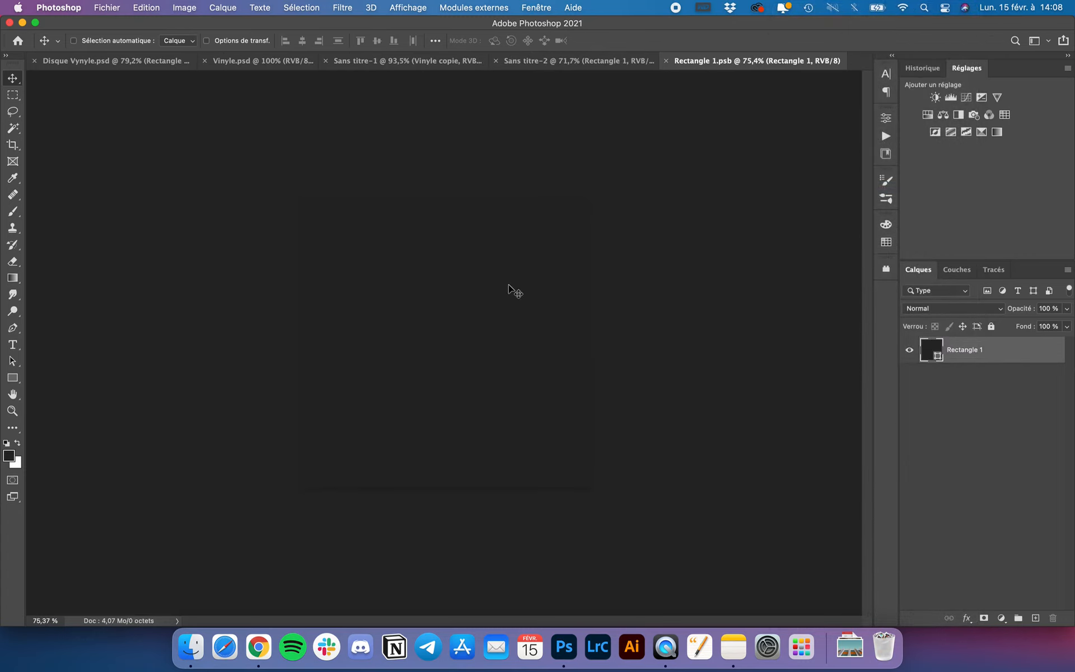
# Step: Place the downloaded Unsplash JPG of the building facade under a turquoise sky into Rectangle 1.psb
pyautogui.scroll(2, 511, 289)
pyautogui.scroll(-2, 660, 401)
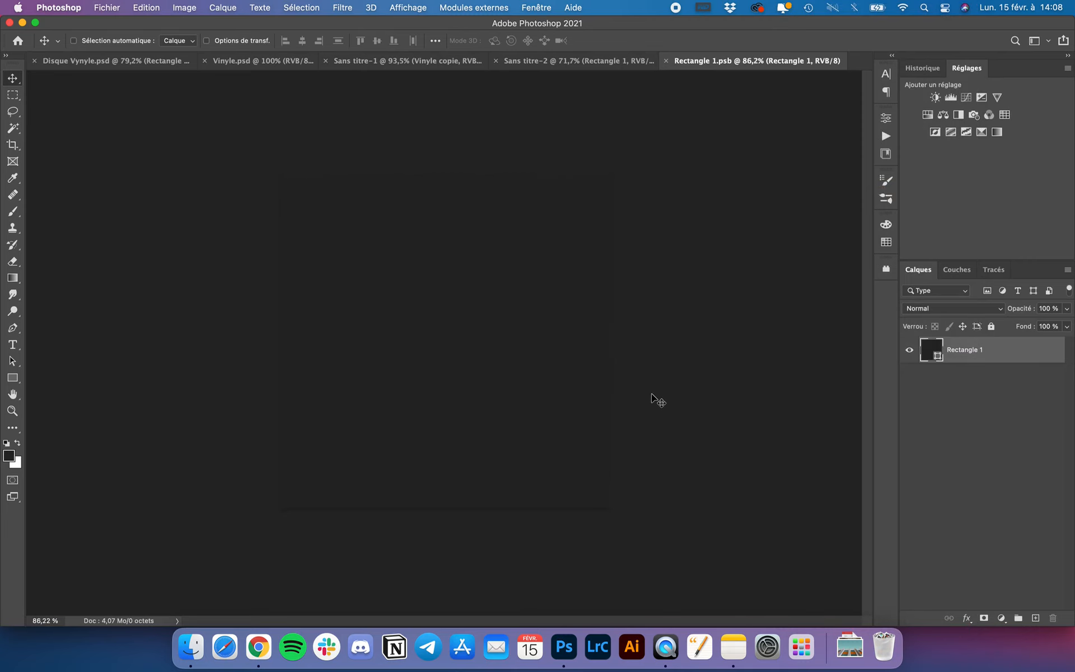
pyautogui.click(851, 649)
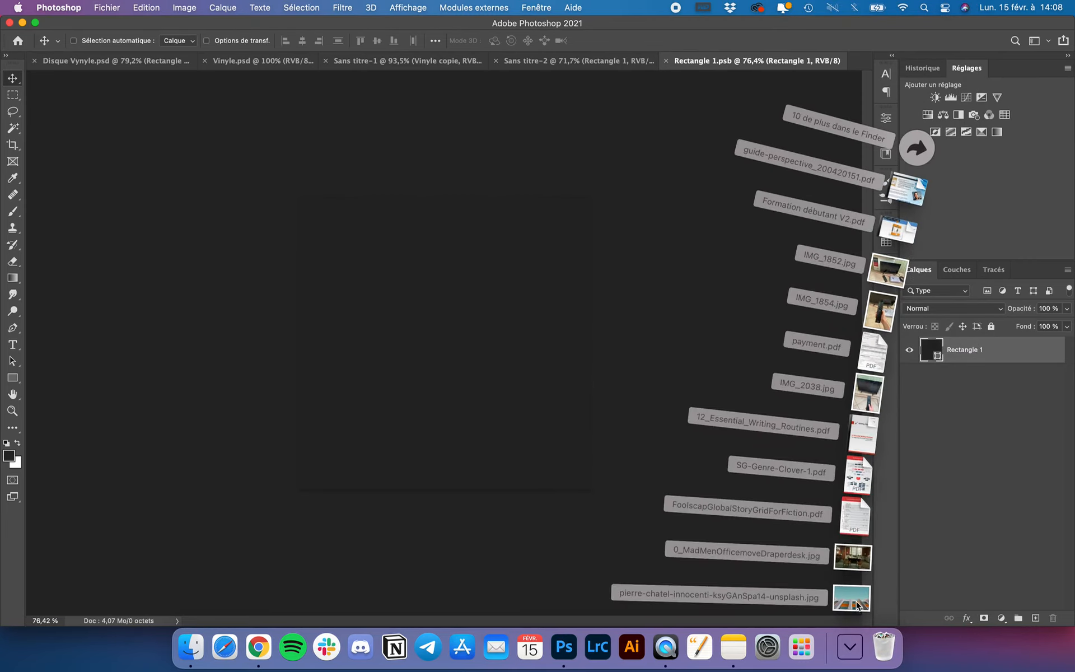
pyautogui.moveTo(859, 599); pyautogui.dragTo(403, 398)
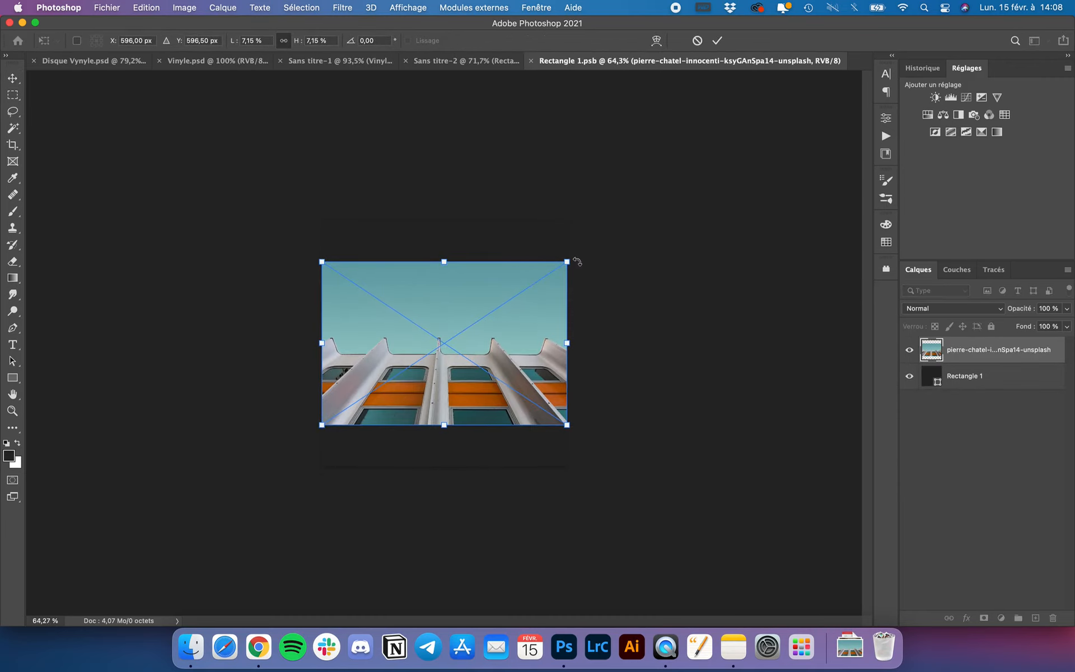
# Step: Enlarge the placed facade photo to about 11.83 % so it covers the whole square, and shift it slightly right
pyautogui.moveTo(578, 262); pyautogui.dragTo(641, 199)
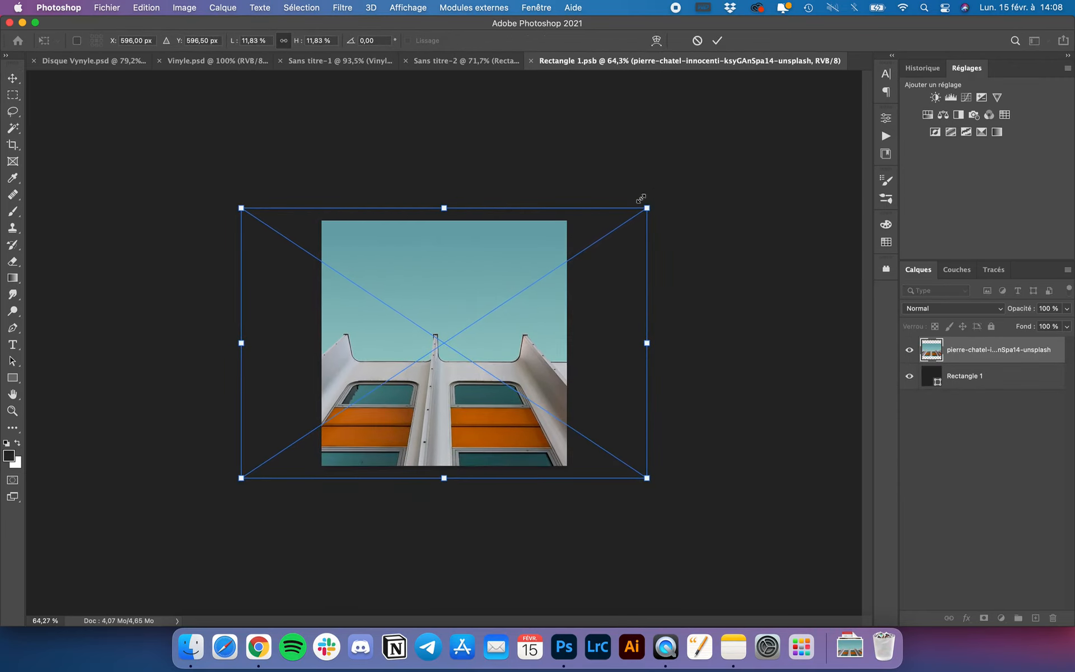
pyautogui.moveTo(487, 317); pyautogui.dragTo(495, 320)
pyautogui.press('Return')
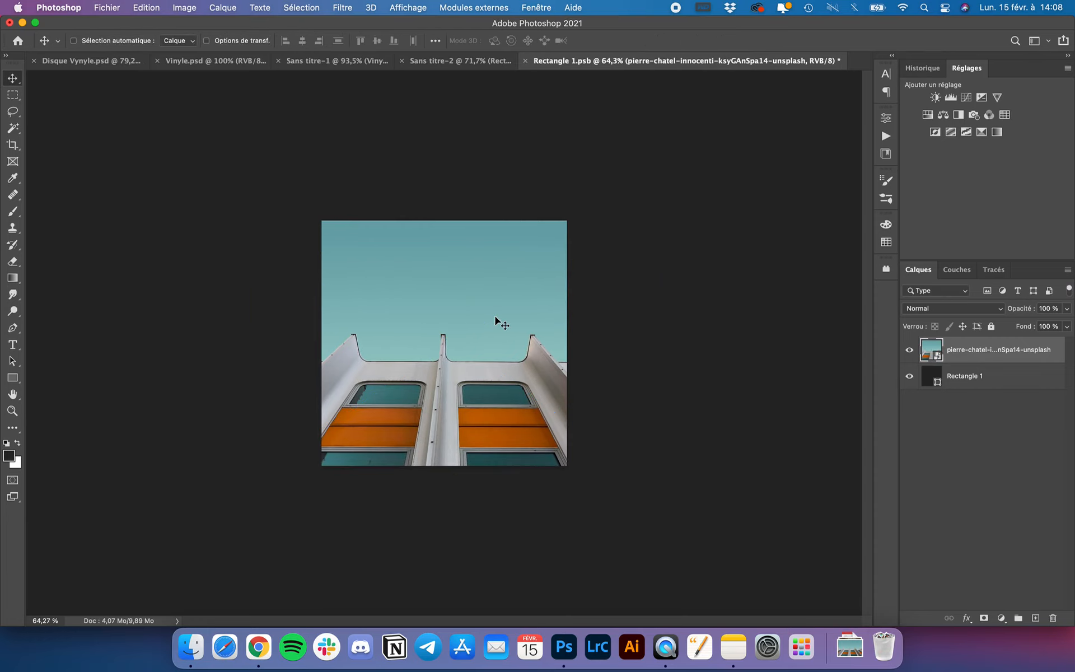
pyautogui.scroll(3, 495, 321)
# Step: Switch to the Sans titre-1 document containing the complete vinyl
pyautogui.click(329, 61)
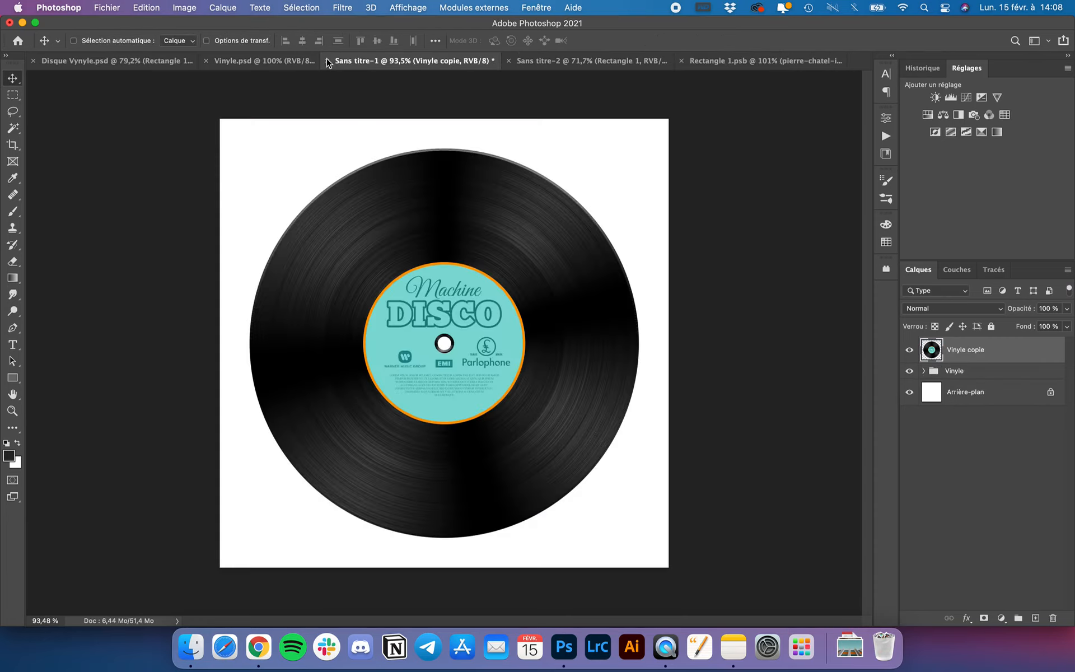